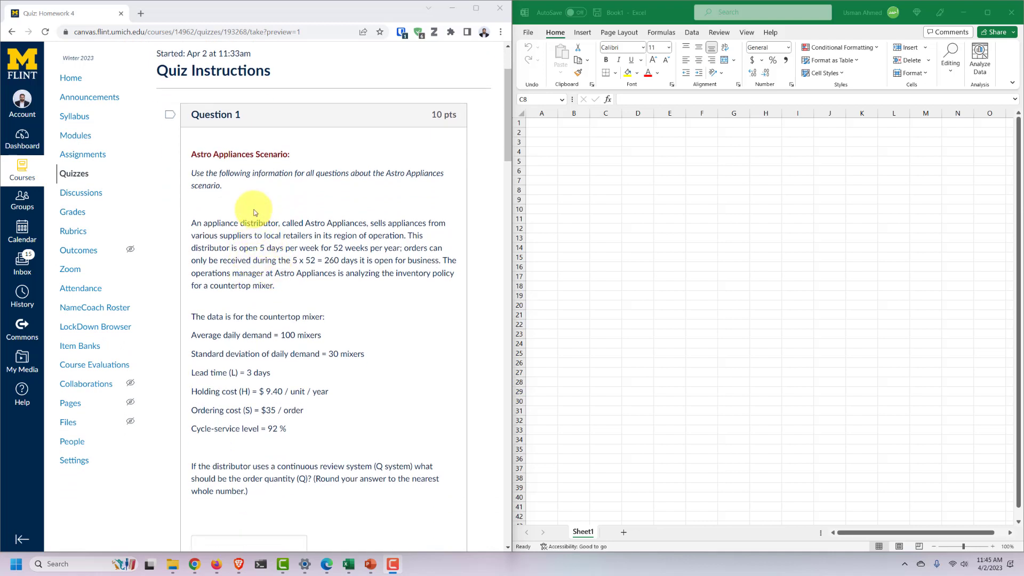
Skim the homework quiz's Astro Appliances questions, from the scenario in Question 1 through Question 8.
left_click_drag(191, 154, 256, 155)
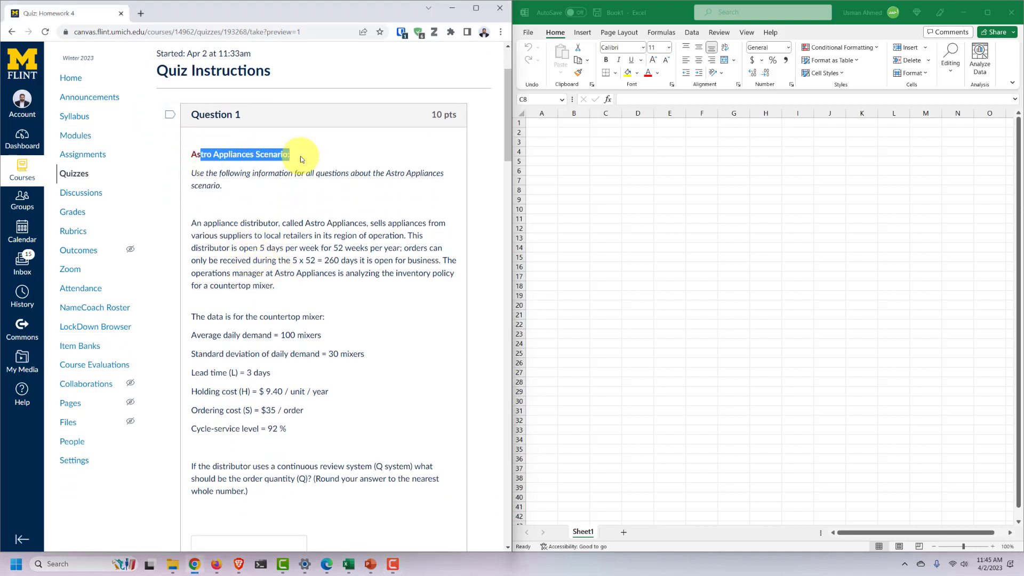
left_click(287, 262)
scroll(286, 278, "down", 5)
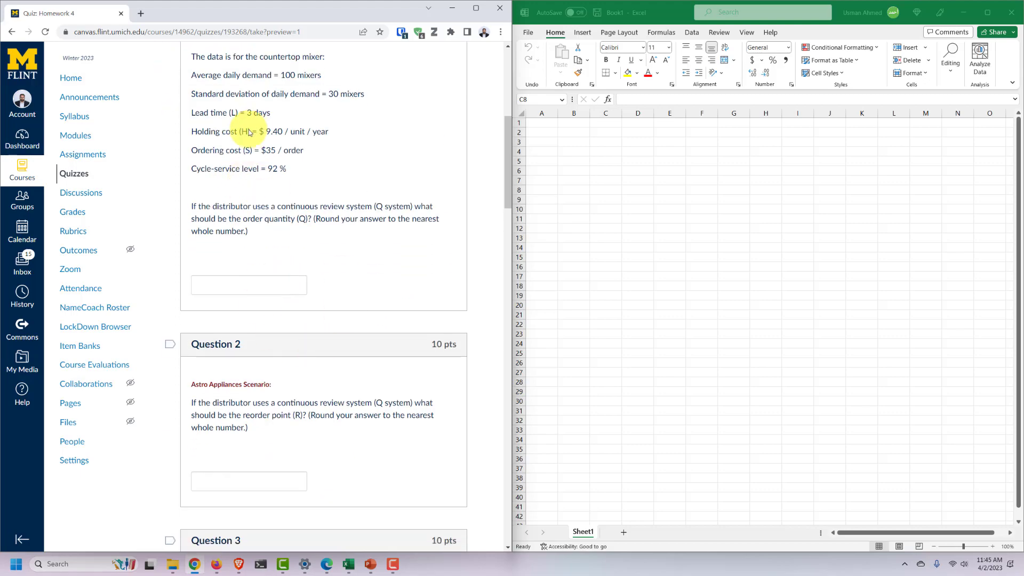
scroll(272, 352, "down", 15)
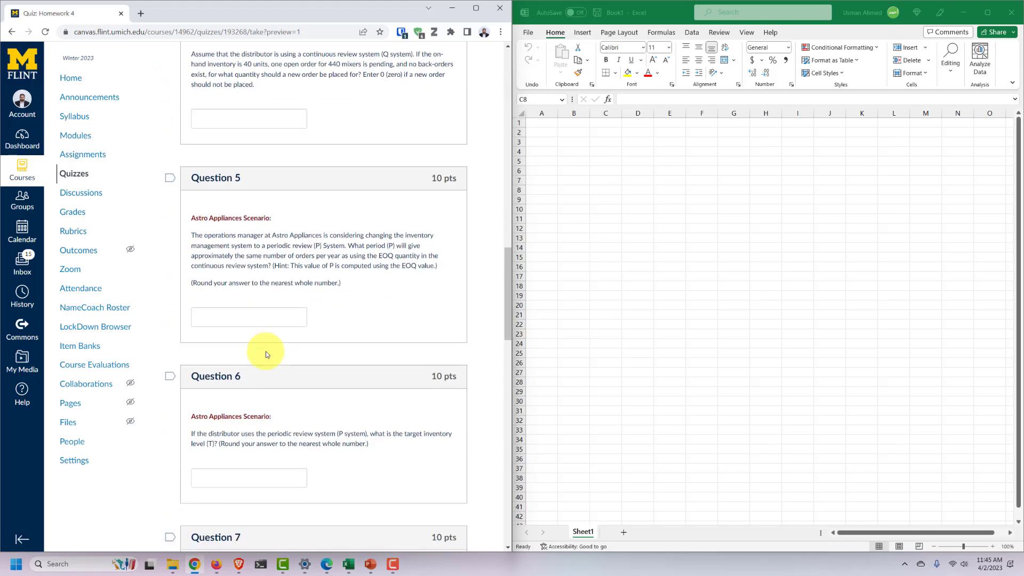
scroll(266, 354, "down", 12)
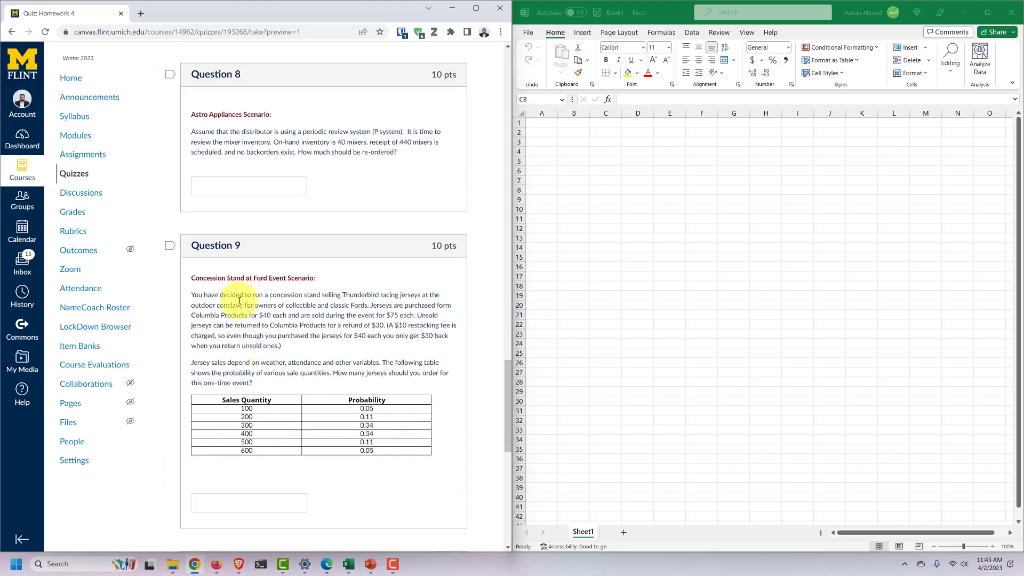
scroll(234, 293, "up", 3)
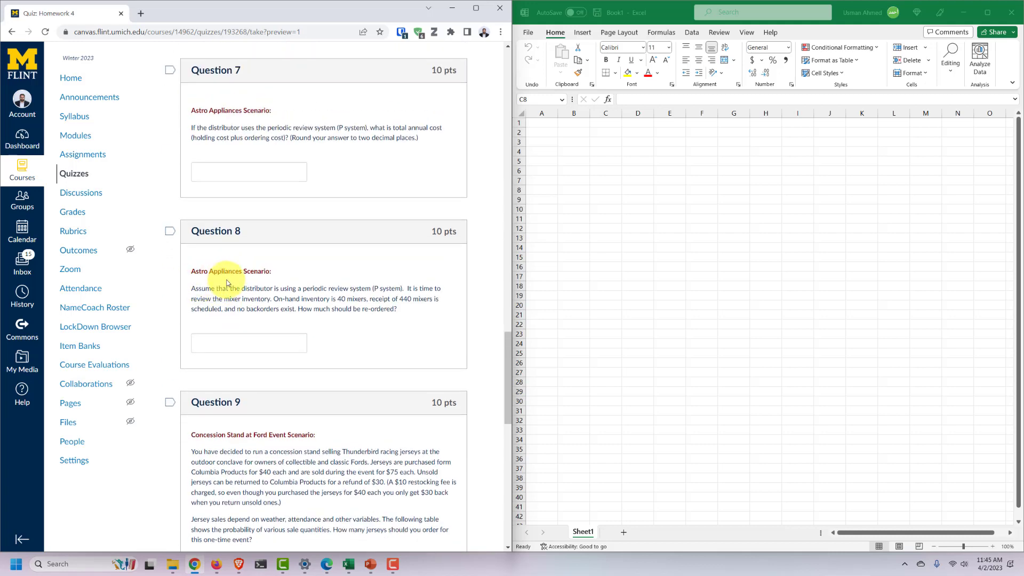
scroll(227, 283, "up", 11)
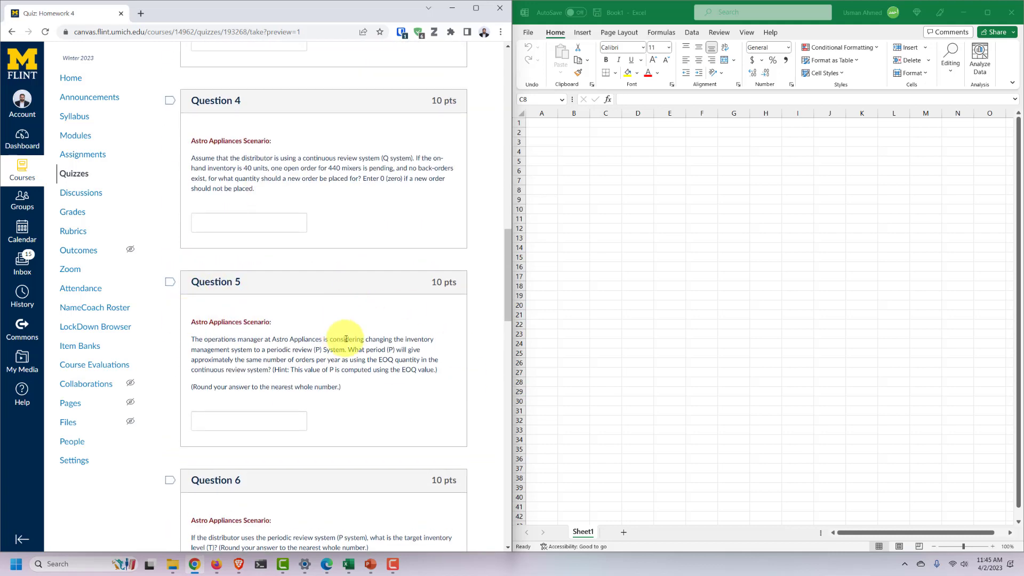
scroll(320, 314, "up", 5)
scroll(320, 314, "down", 9)
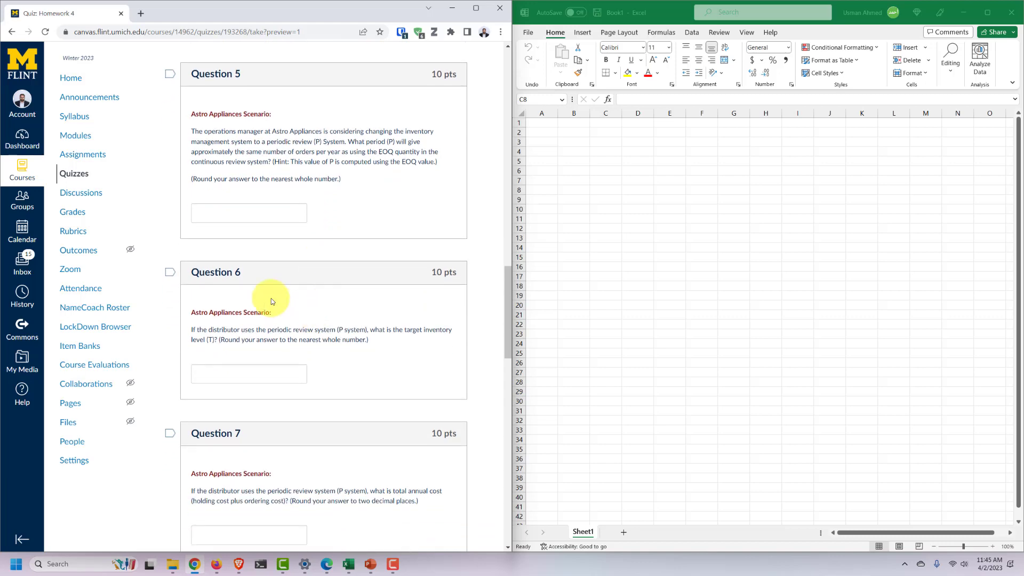
scroll(271, 301, "down", 2)
scroll(271, 301, "up", 14)
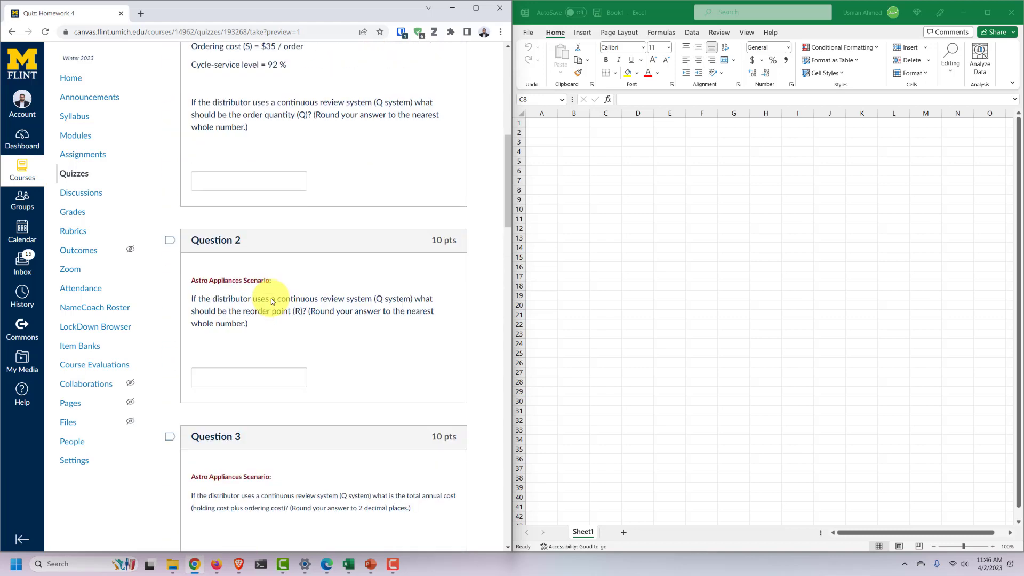
left_click_drag(300, 299, 366, 313)
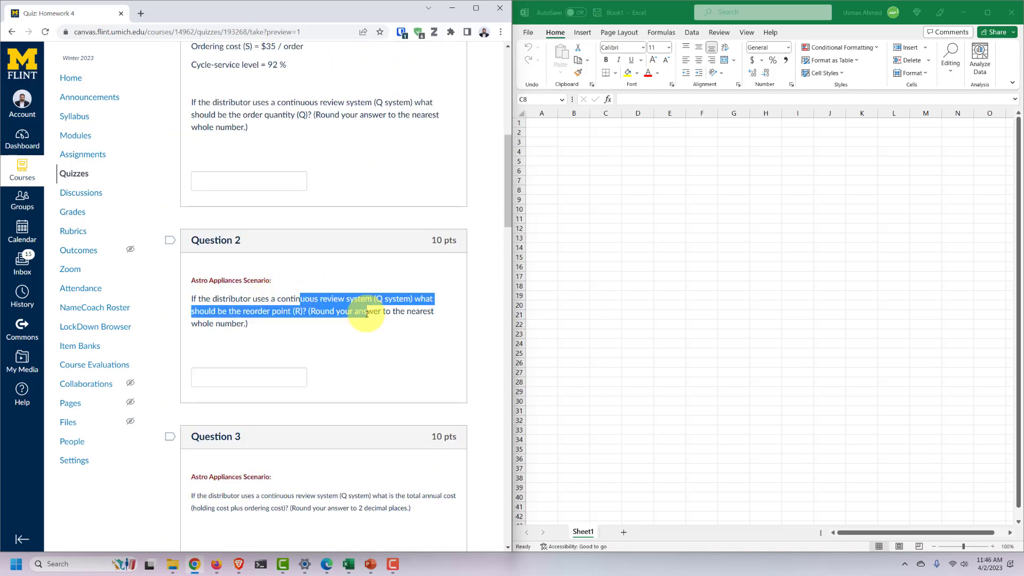
left_click(286, 352)
scroll(279, 366, "down", 8)
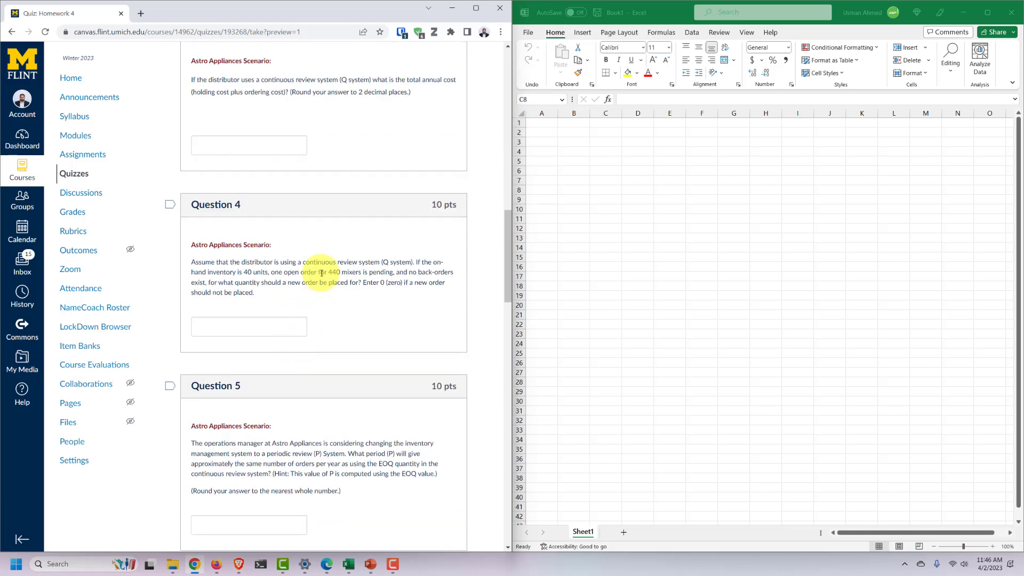
scroll(315, 280, "down", 3)
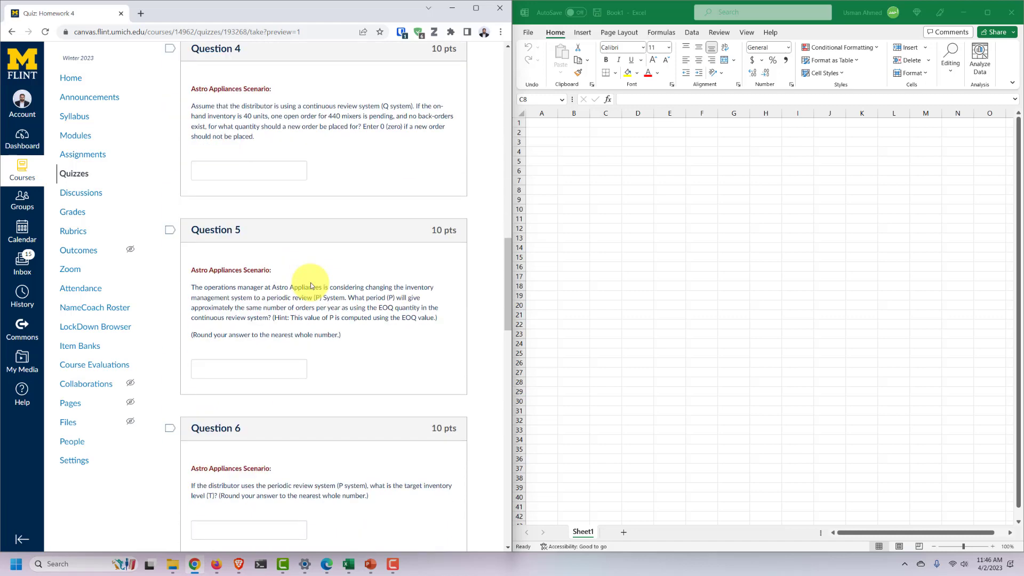
scroll(312, 290, "down", 14)
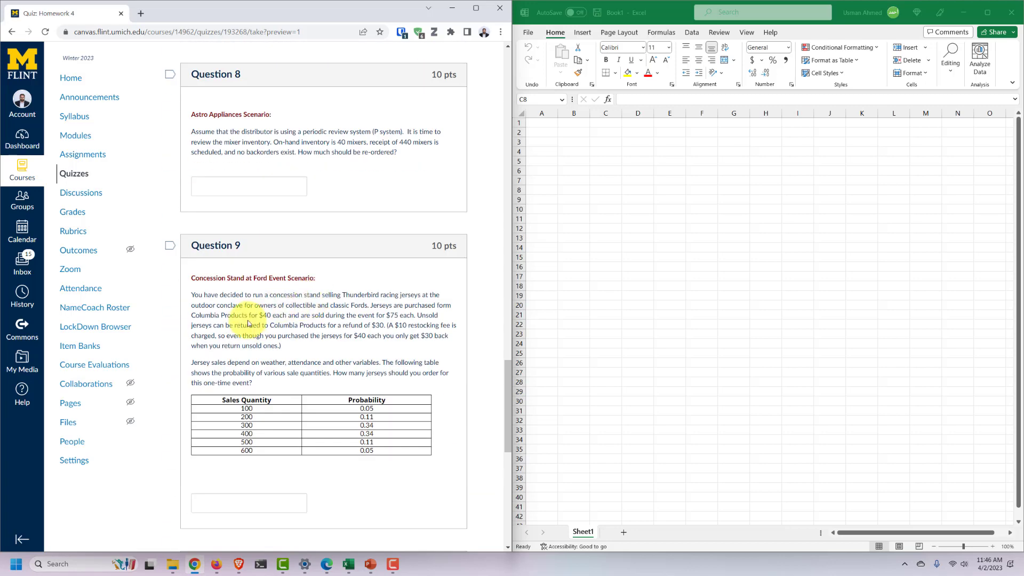
Read the Concession Stand at Ford Event scenario in Questions 9 and 10, including the sales probability table.
left_click_drag(235, 295, 302, 351)
left_click(303, 350)
scroll(304, 347, "down", 4)
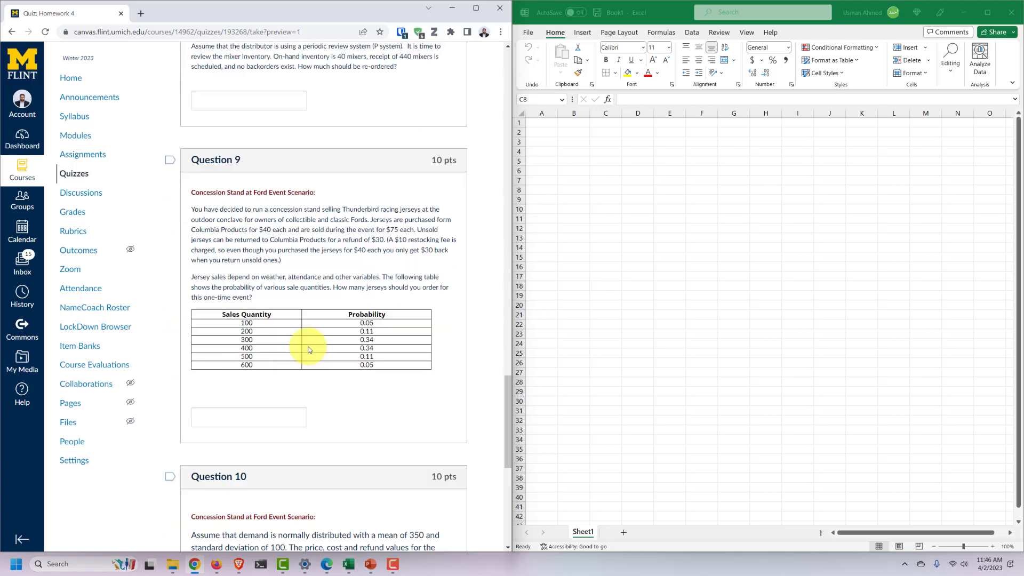
left_click_drag(228, 410, 378, 463)
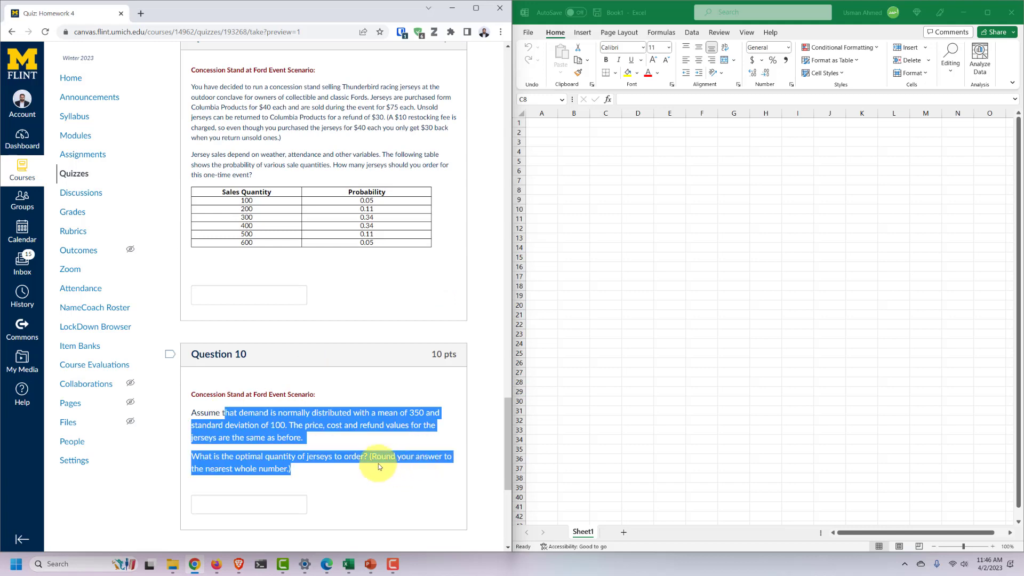
left_click(319, 452)
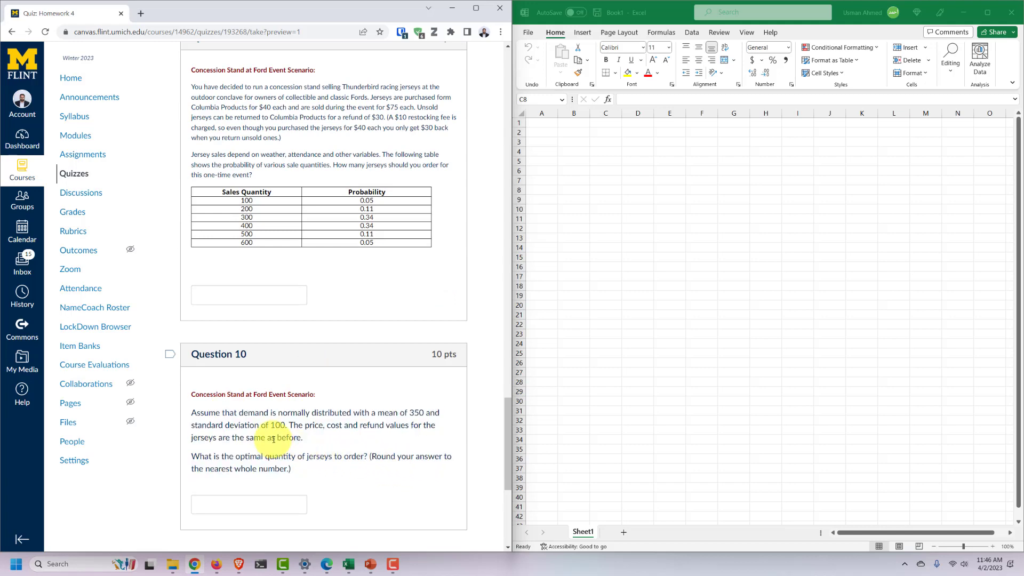
scroll(273, 438, "up", 4)
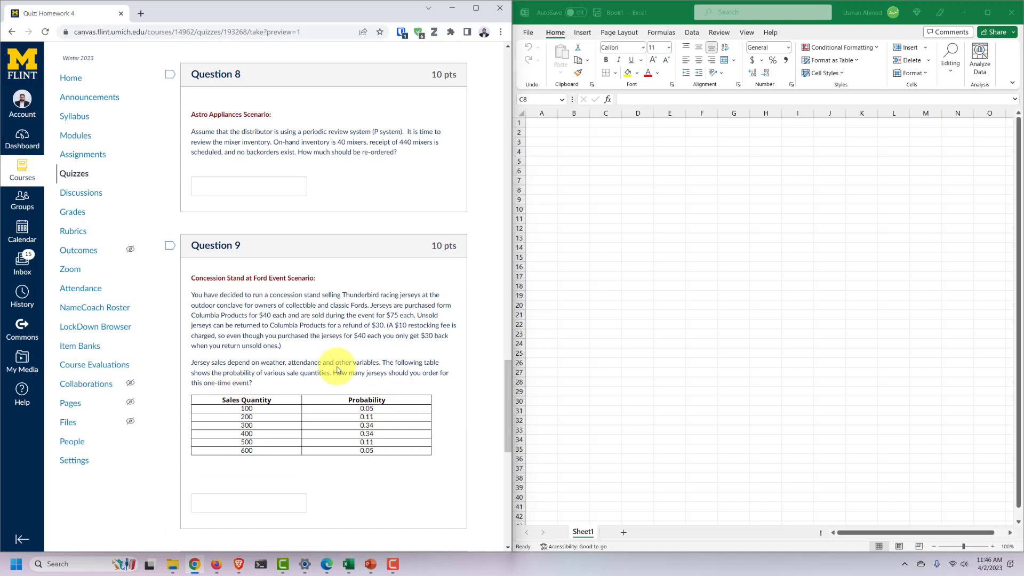
left_click_drag(184, 278, 316, 278)
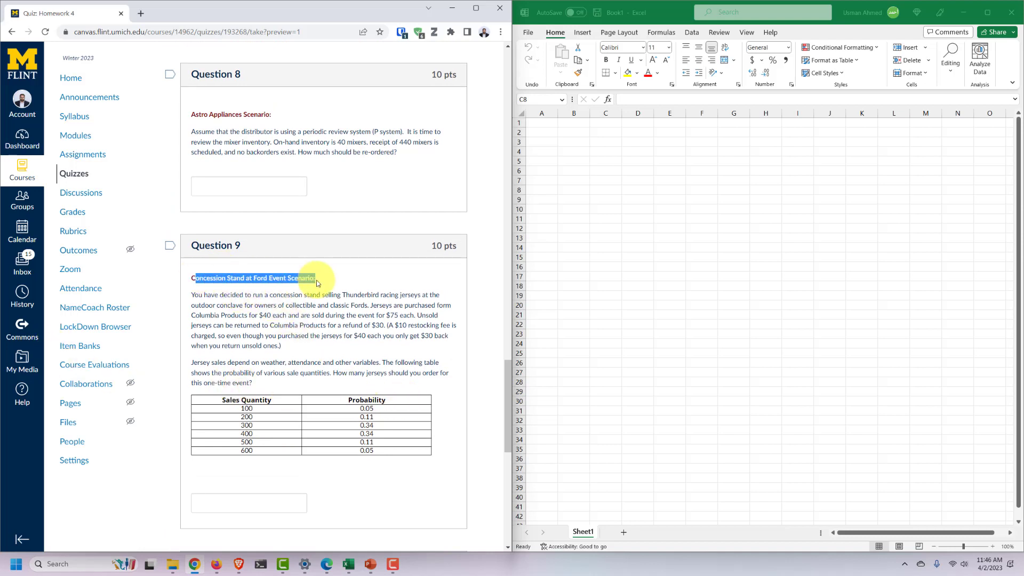
left_click(311, 312)
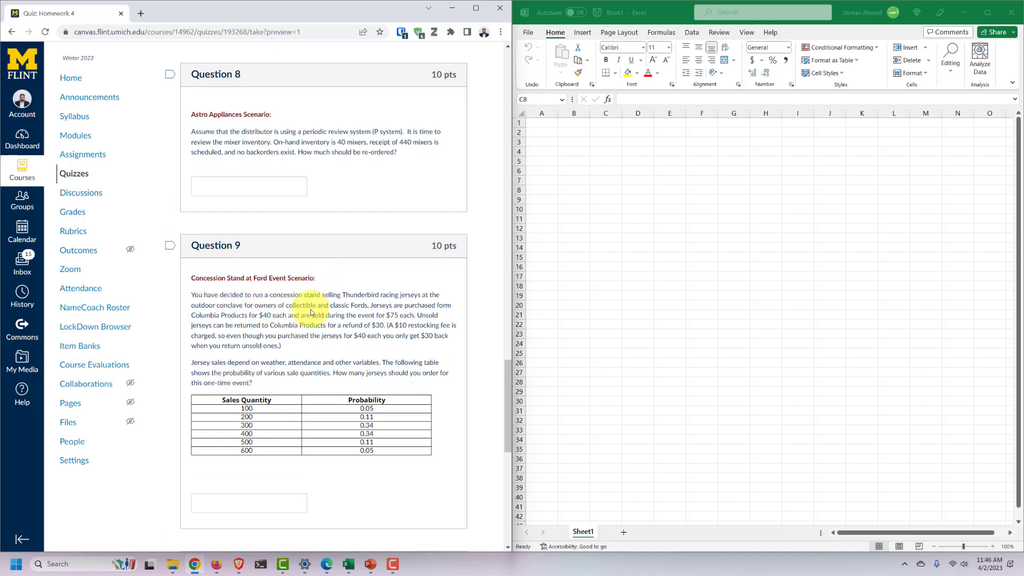
Return to Question 1 and examine the list of countertop mixer data.
scroll(310, 310, "up", 20)
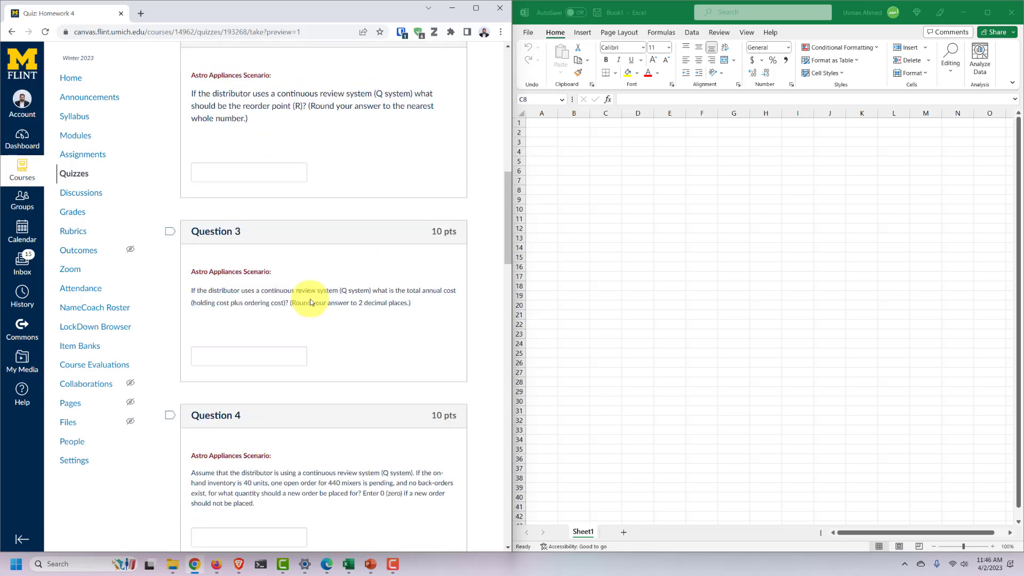
scroll(312, 302, "down", 1)
left_click_drag(224, 319, 197, 348)
left_click(305, 414)
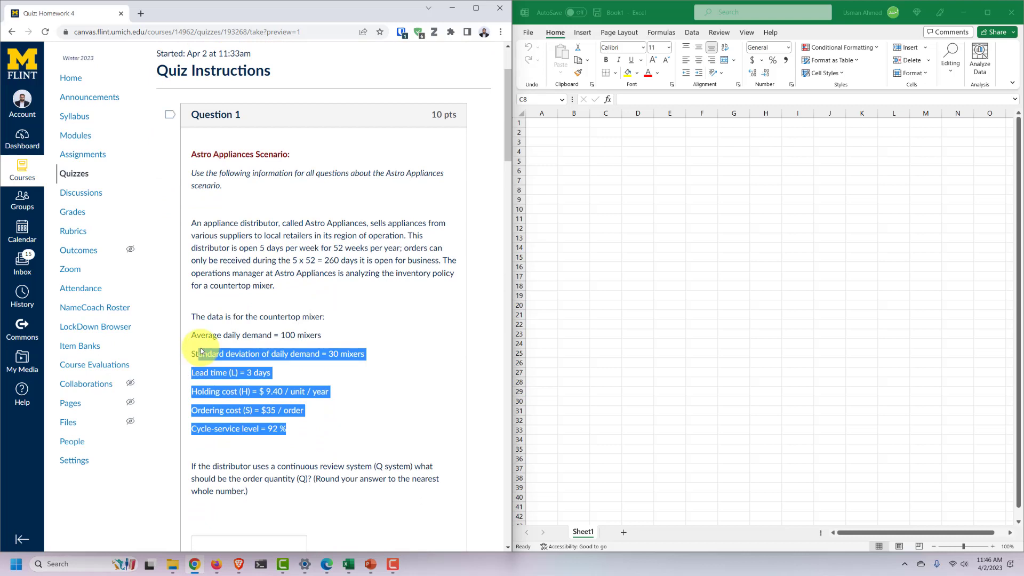
left_click(198, 349)
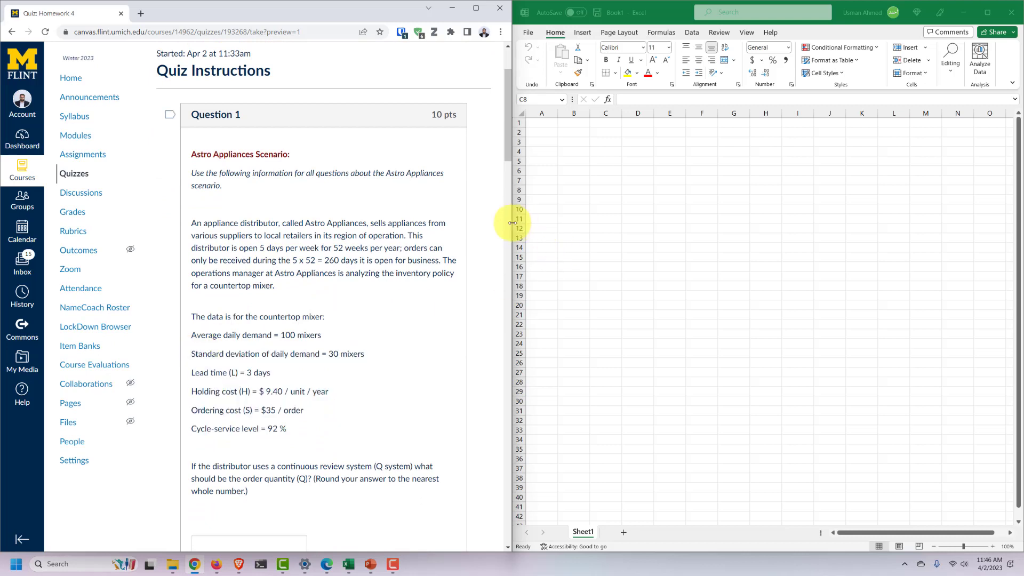
Switch to the blank Excel workbook and enlarge the worksheet view to 150%.
left_click(993, 547)
left_click(993, 547)
left_click(993, 546)
left_click(992, 547)
left_click(993, 547)
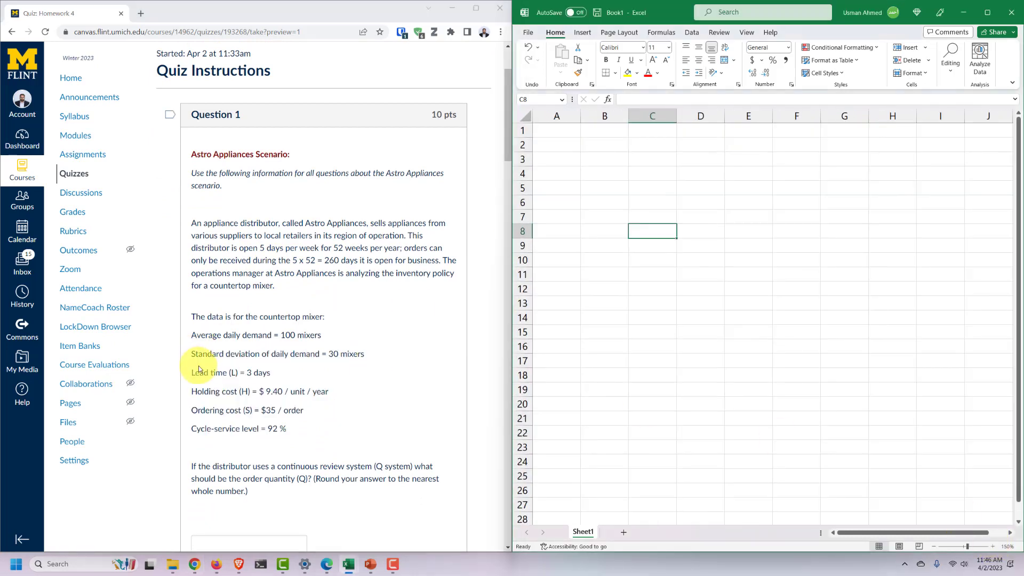
Read Question 1's Astro Appliances scenario, including the working days per year, and what it asks about the order quantity (Q).
left_click(199, 315)
left_click_drag(207, 223, 371, 247)
left_click(264, 247)
left_click(371, 247)
left_click_drag(219, 260, 322, 270)
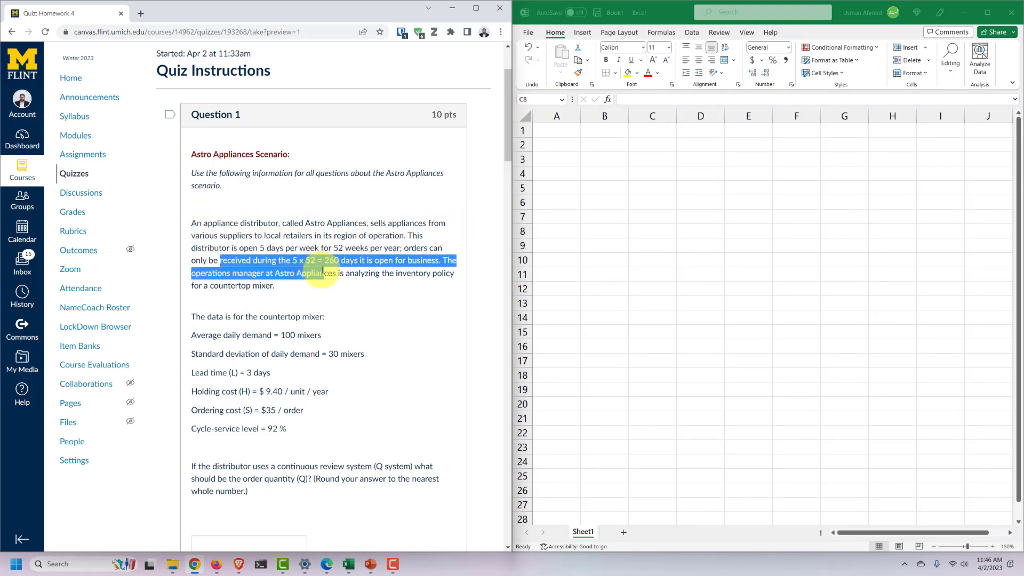
left_click(319, 270)
left_click_drag(224, 275, 338, 298)
left_click(338, 299)
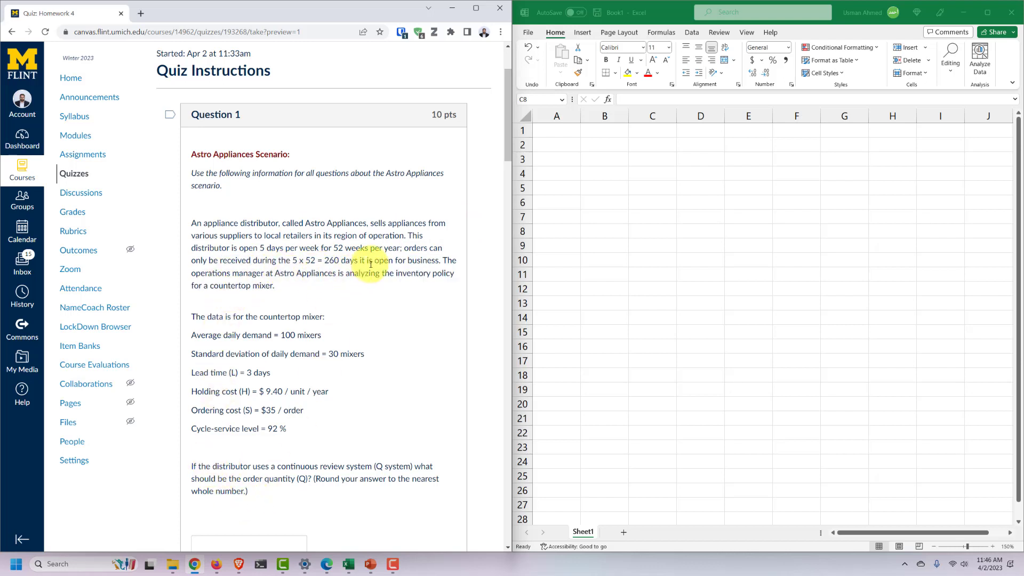
mouse_move(207, 274)
left_mouse_down()
mouse_move(322, 283)
mouse_move(207, 287)
left_mouse_up()
left_click(322, 284)
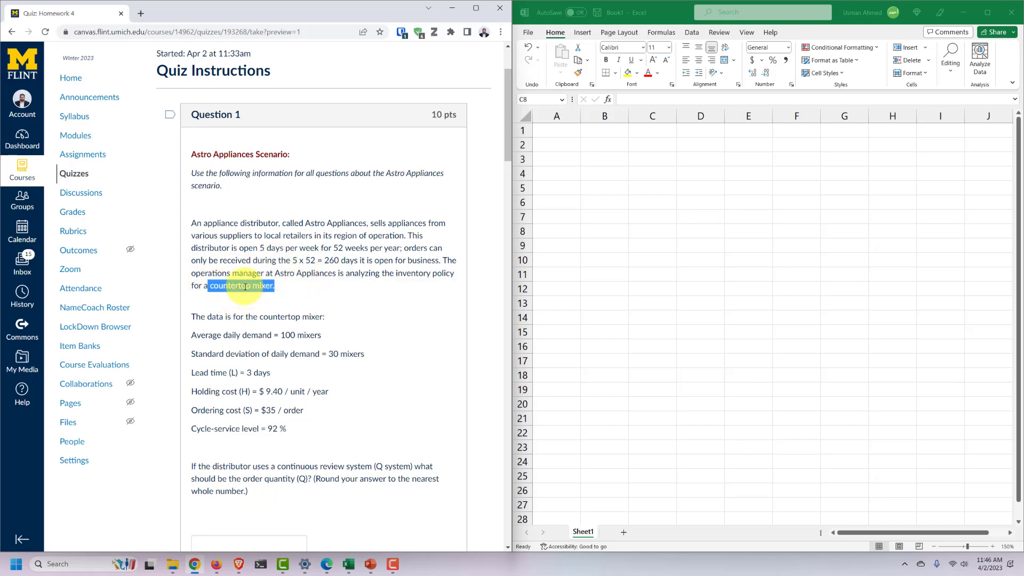
scroll(258, 283, "down", 2)
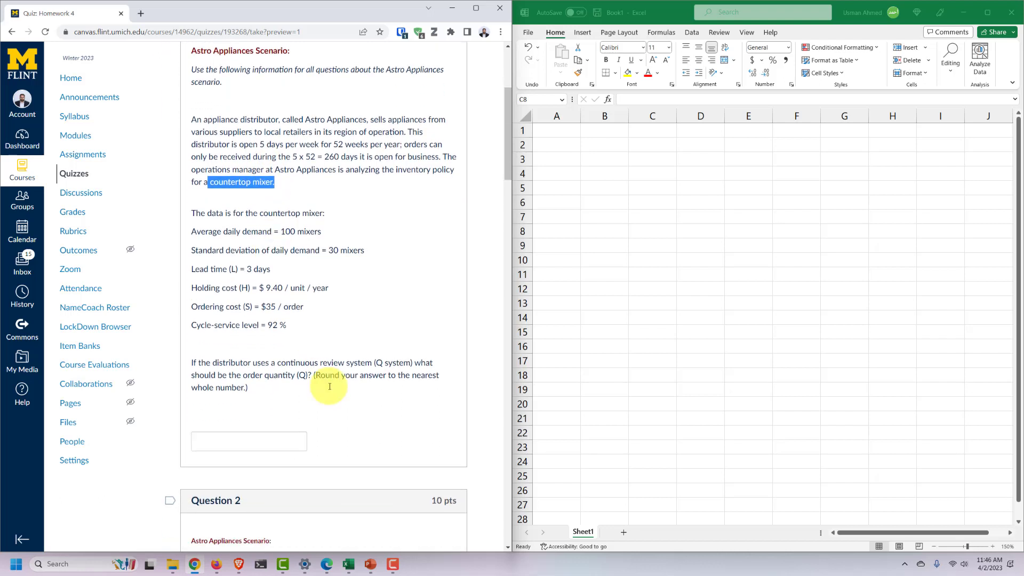
left_click_drag(223, 363, 422, 365)
left_click_drag(235, 375, 294, 390)
left_click(308, 374)
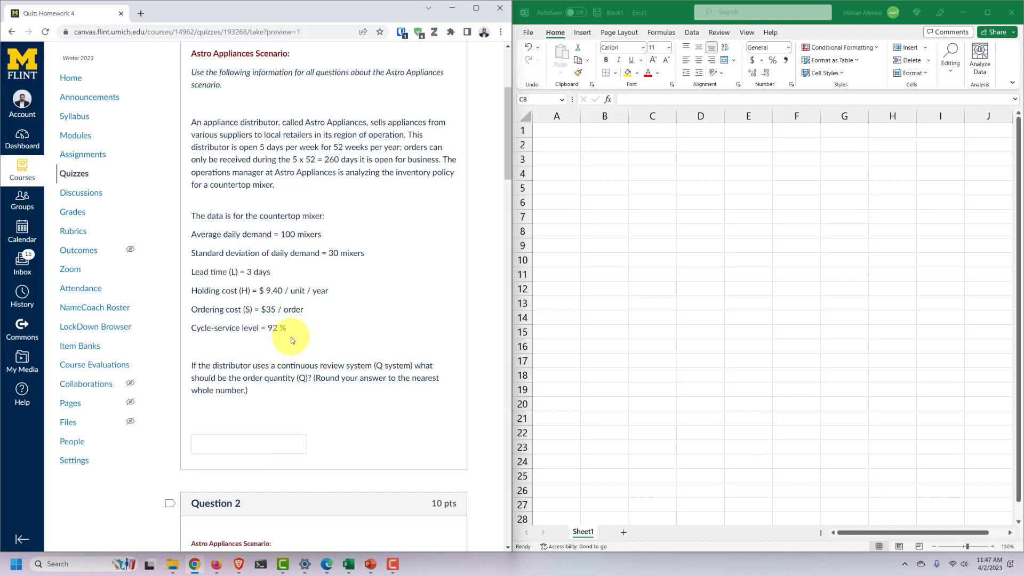
scroll(290, 337, "up", 2)
In the Excel sheet, widen column A slightly and enter demand in A3, d in B3 and 100 in C3.
left_click(578, 176)
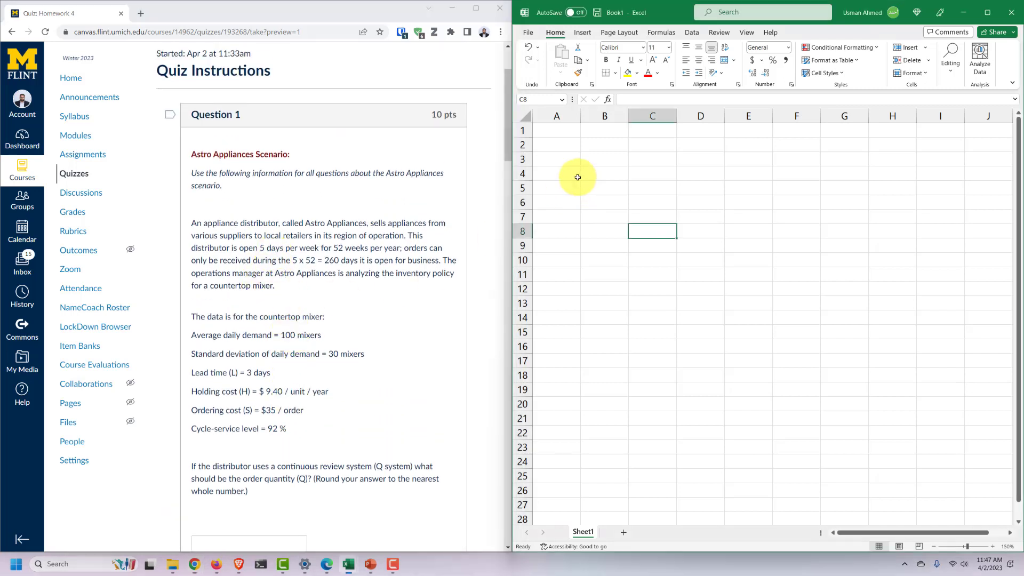
left_click(558, 159)
left_click_drag(579, 116, 600, 117)
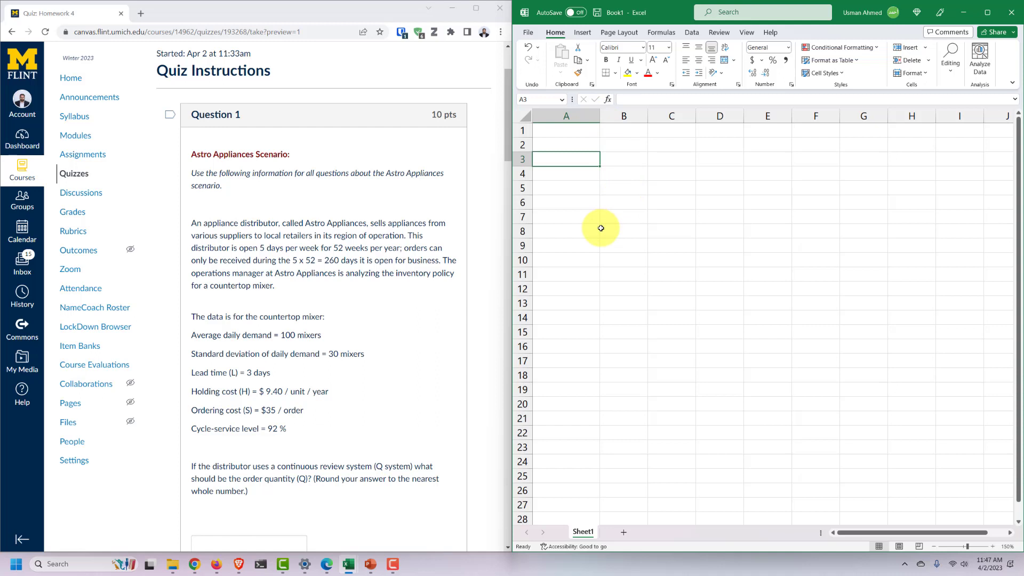
type("d")
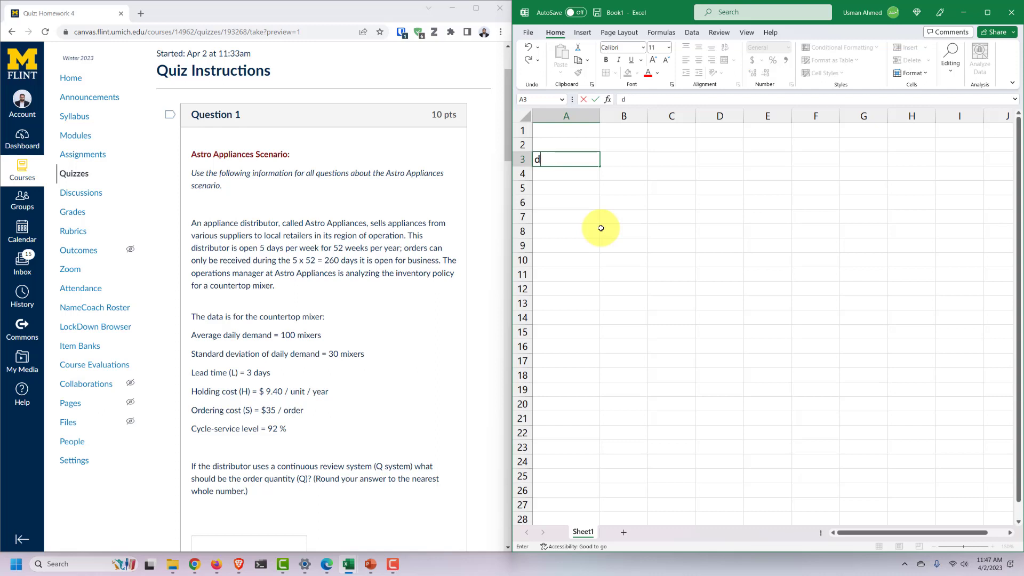
type("emand")
key("Tab")
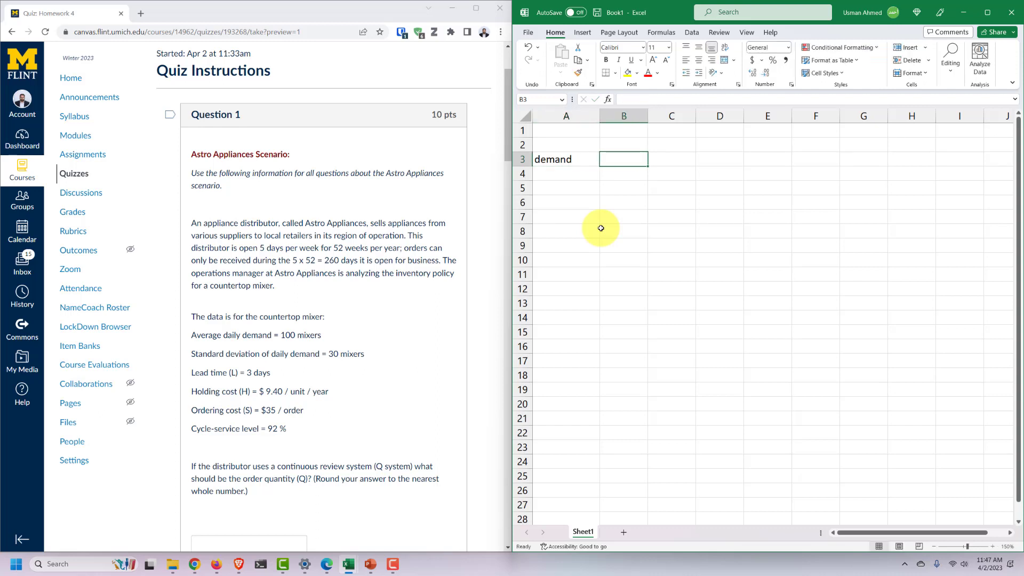
type("d")
key("Tab")
type("100")
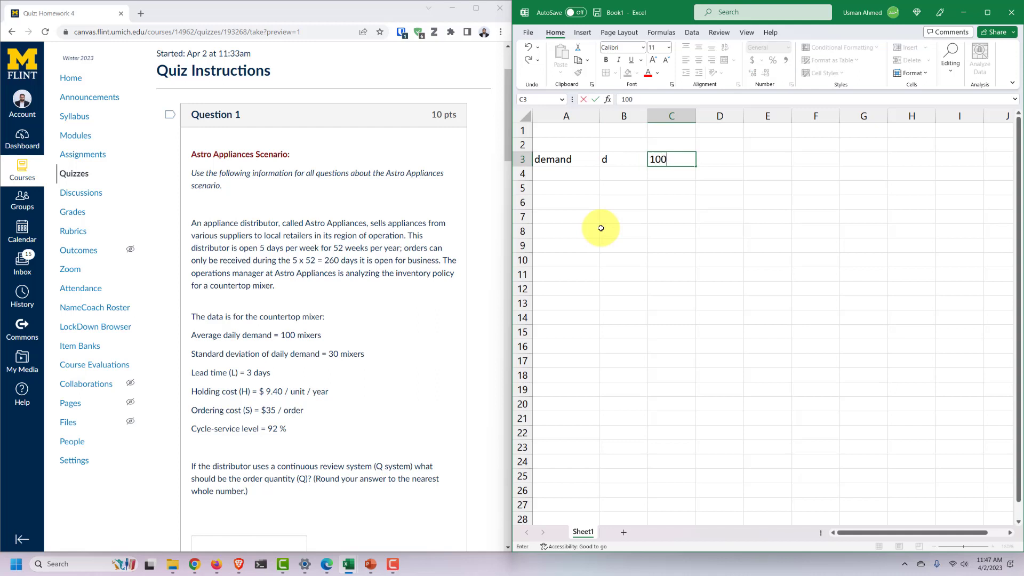
key("Tab")
key("BackSpace")
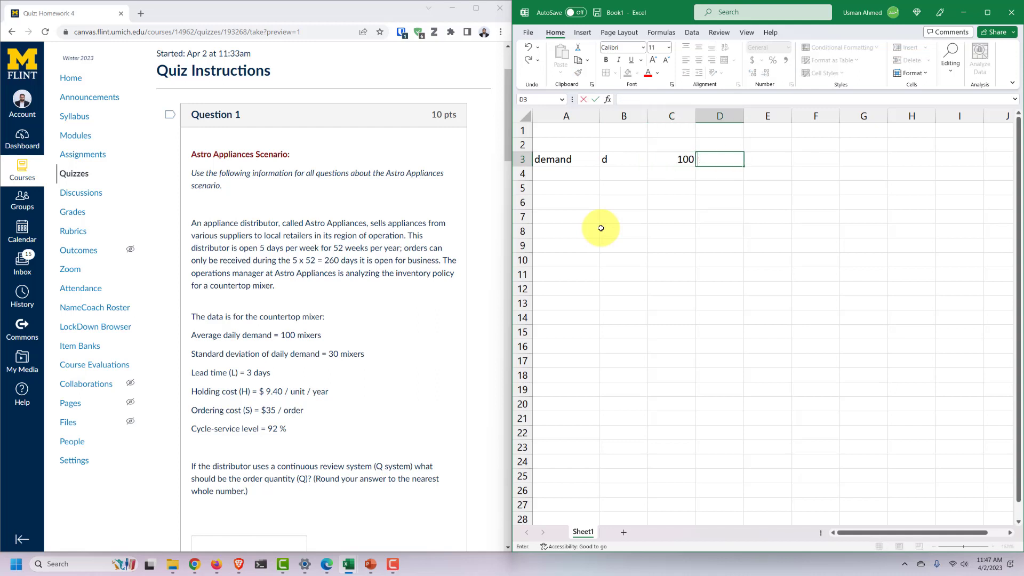
Enter Annual demand in A4 with its symbol D in B4, and widen column A to fit the label.
left_click_drag(212, 335, 320, 336)
left_click(330, 328)
left_click(587, 175)
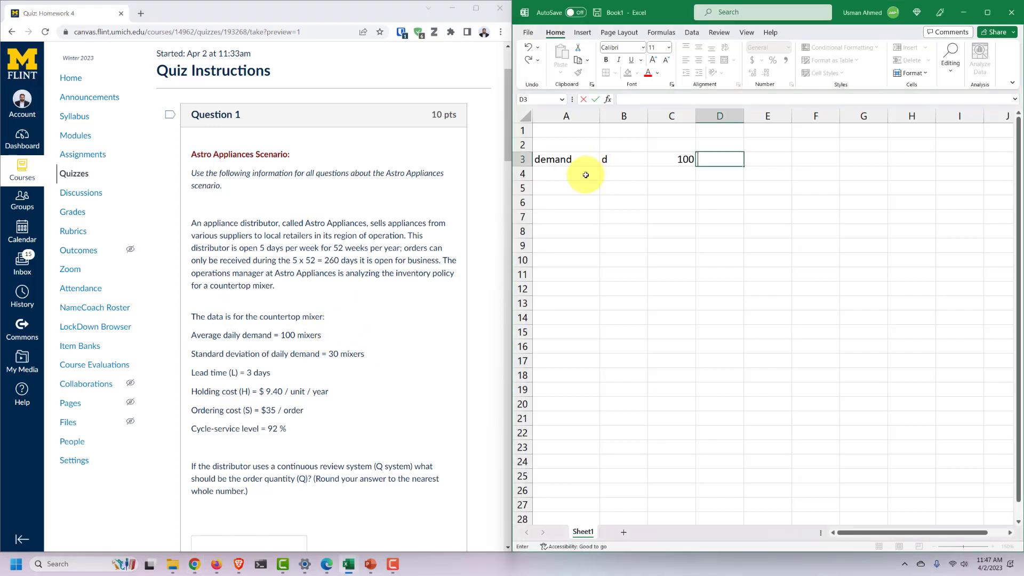
left_click(574, 175)
type("Annu")
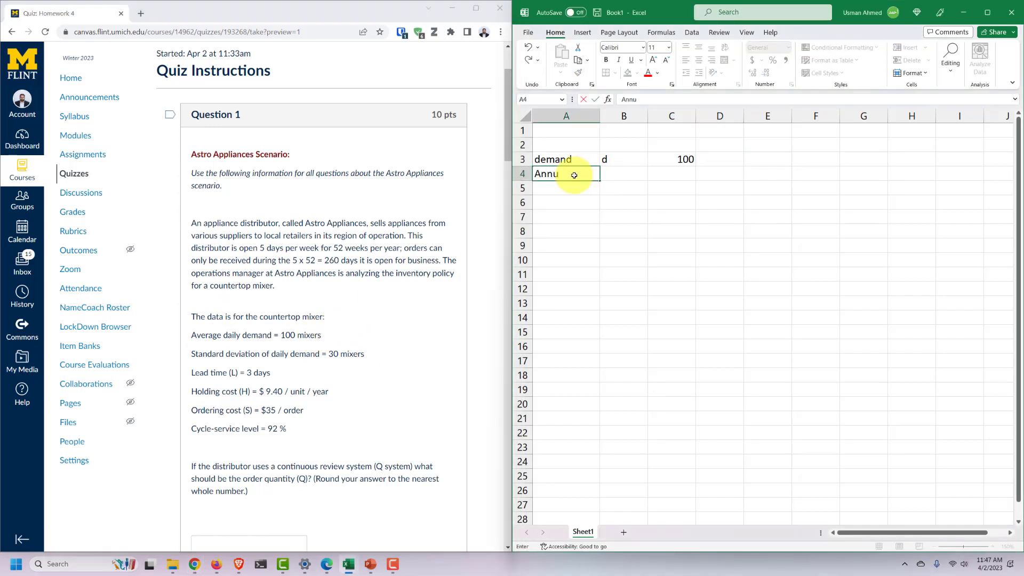
type("al demand")
key("Tab")
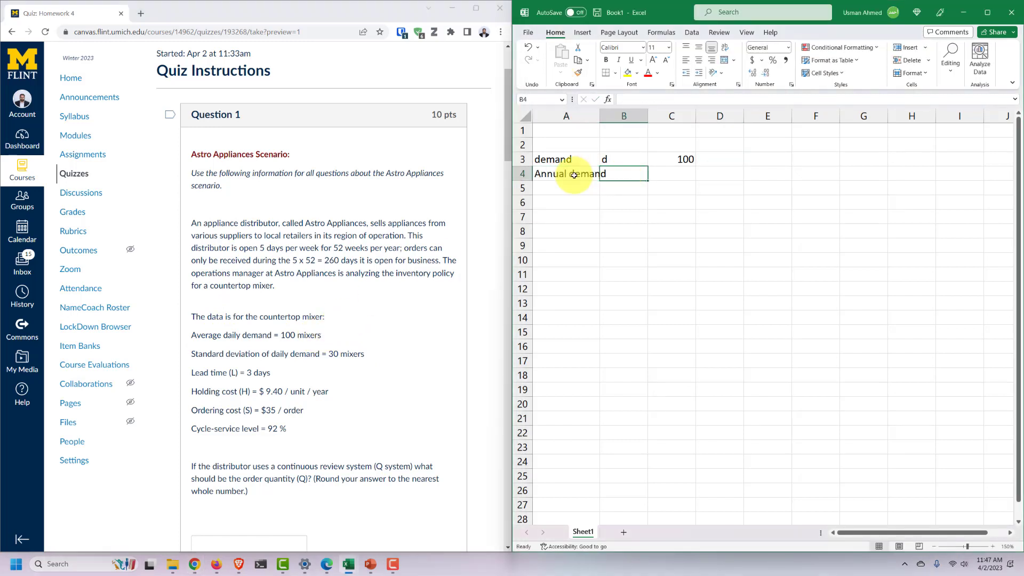
type("D")
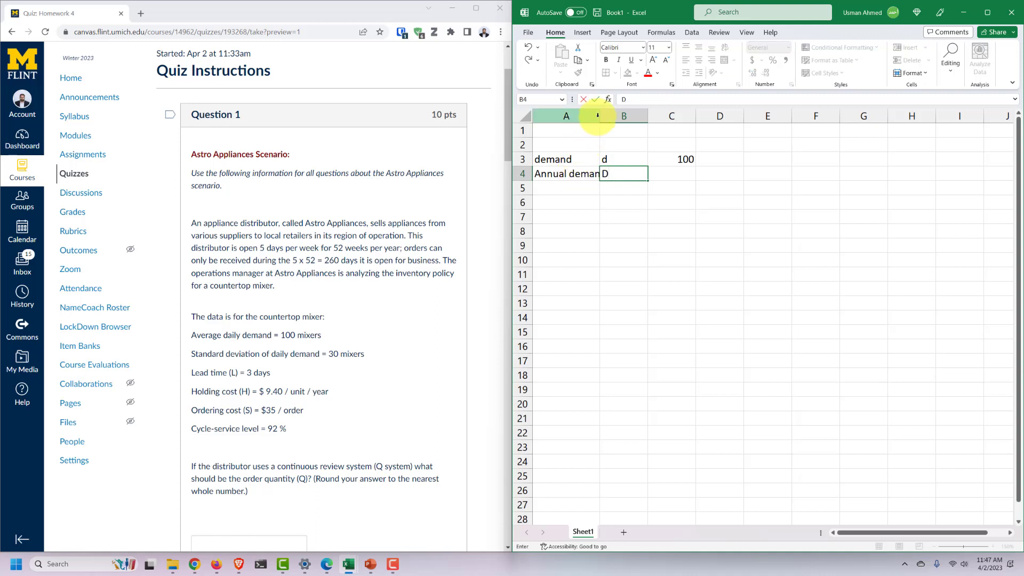
left_click_drag(598, 115, 609, 114)
left_click(679, 174)
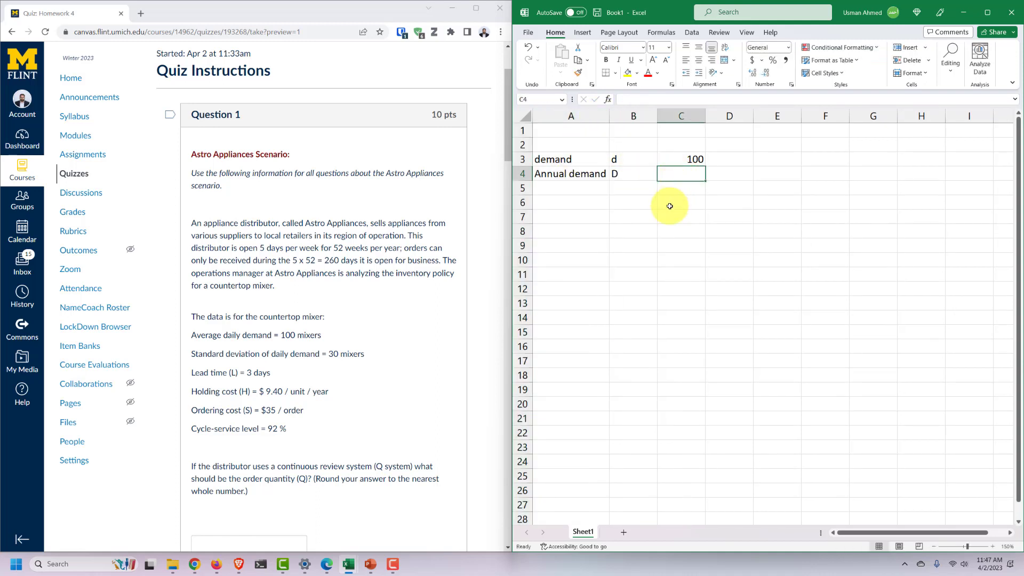
type("=")
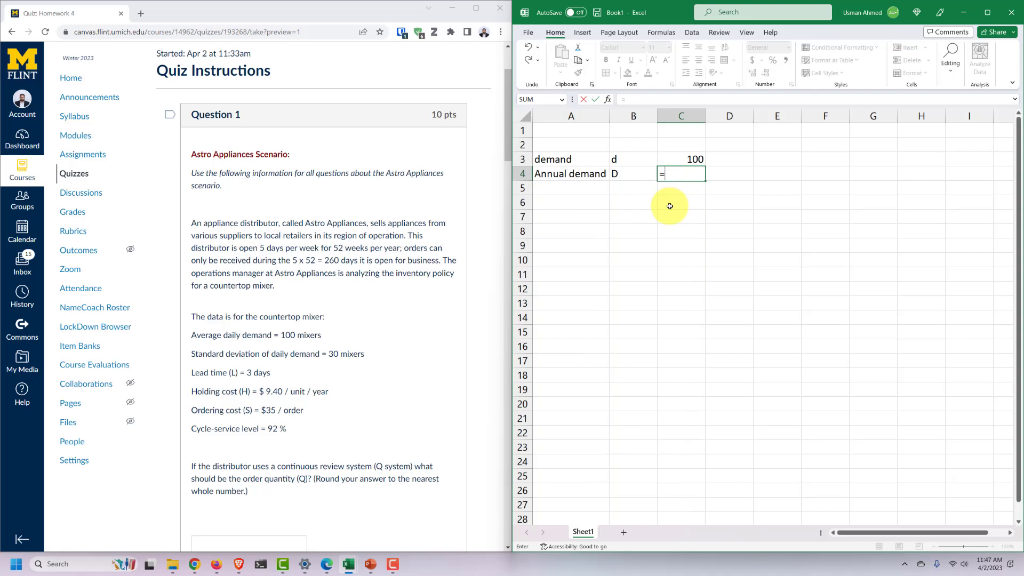
key("Escape")
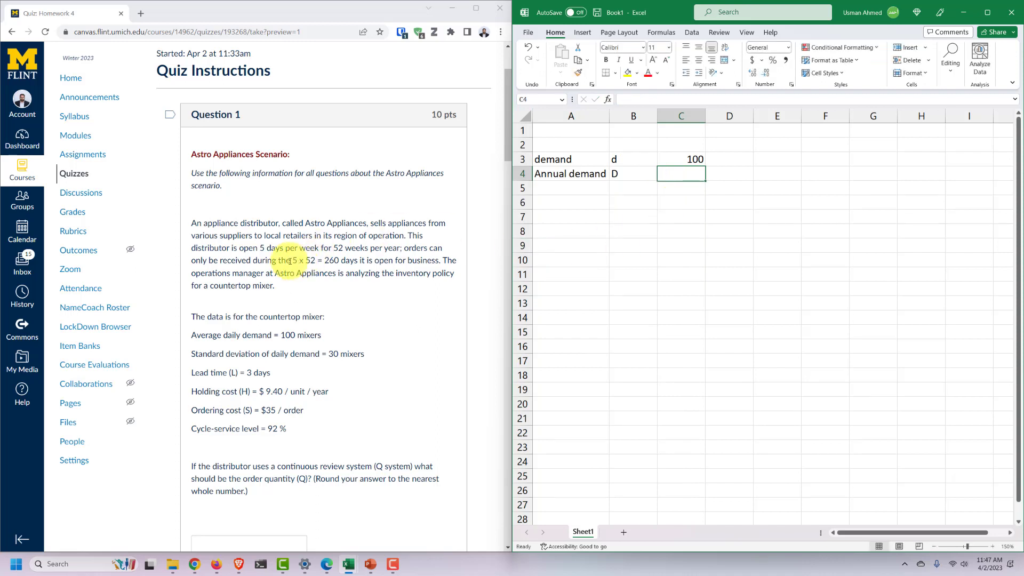
Calculate the annual demand in C4 with =C3*5*52, using the scenario's working days per week and weeks per year.
left_click_drag(278, 261, 345, 260)
left_click(346, 258)
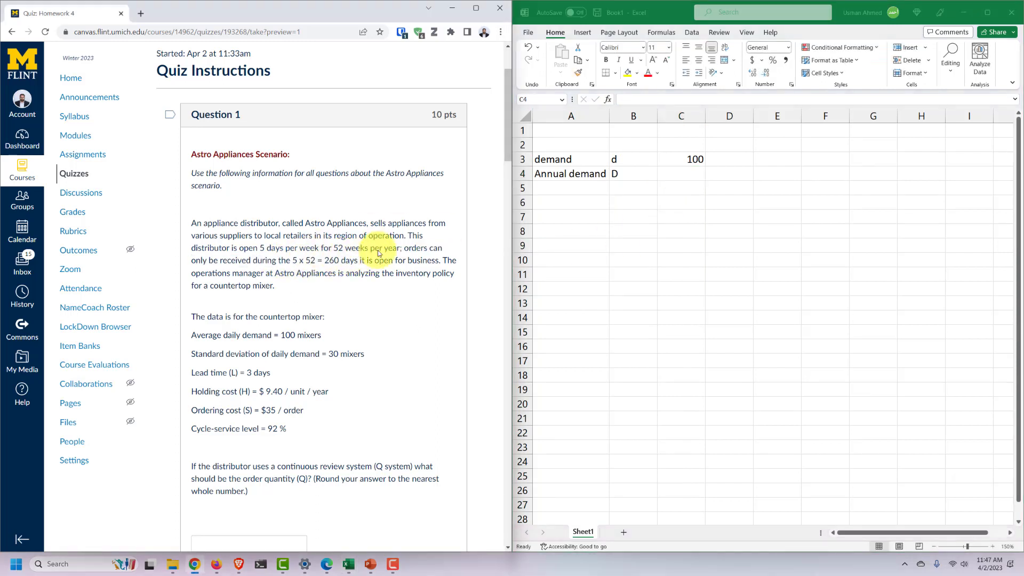
left_click_drag(257, 249, 397, 248)
left_click(356, 244)
left_click(677, 178)
type("=")
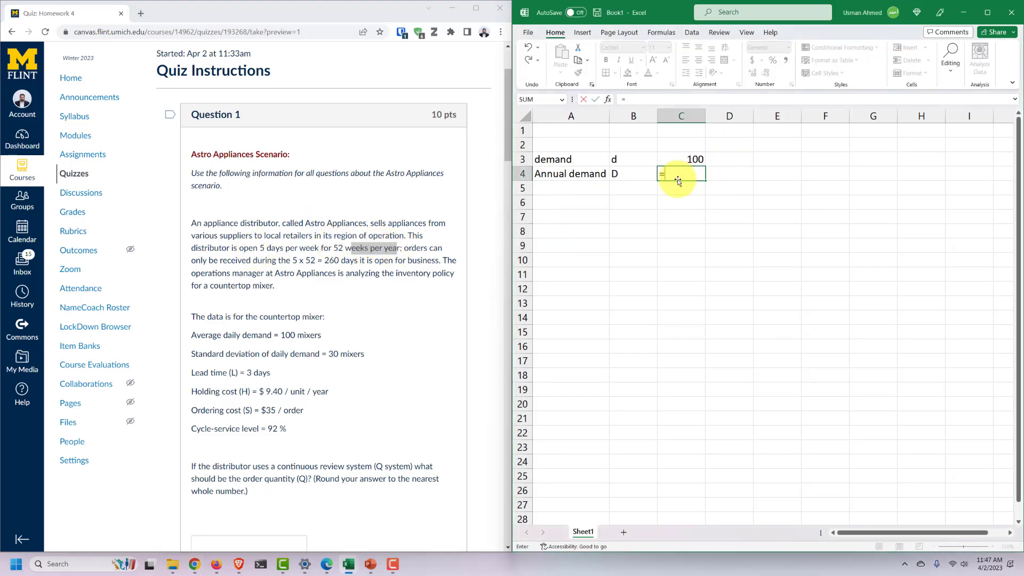
key("Up")
type("*")
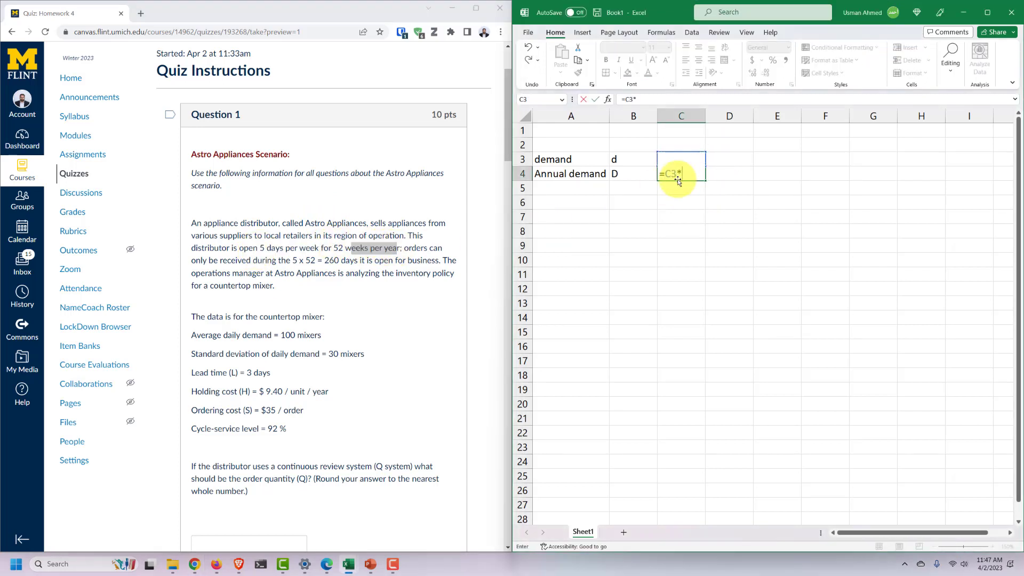
type("5*52")
key("Return")
left_click(685, 174)
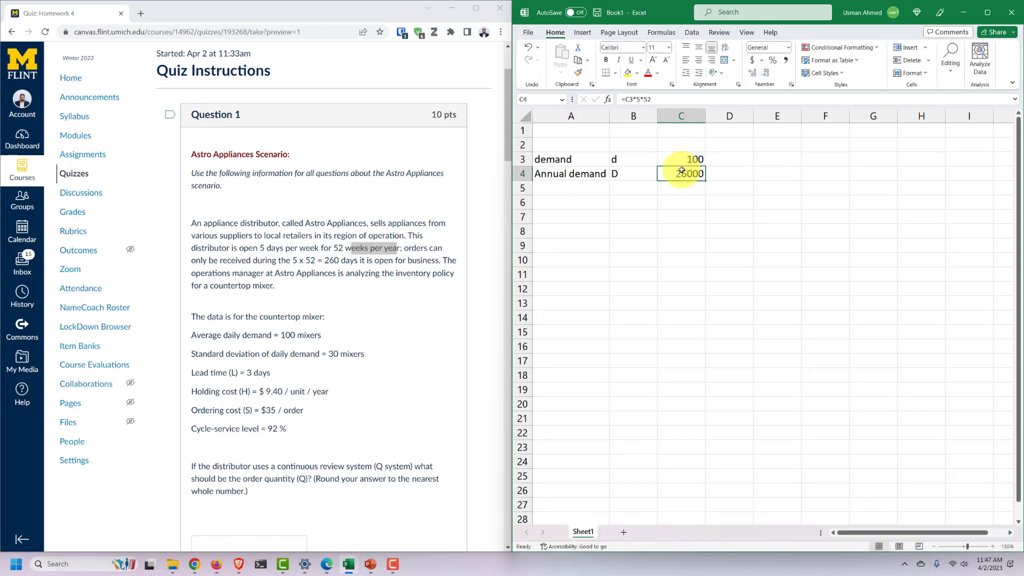
Enter units in D3 and D4 beside the daily and annual demand values.
left_click(727, 158)
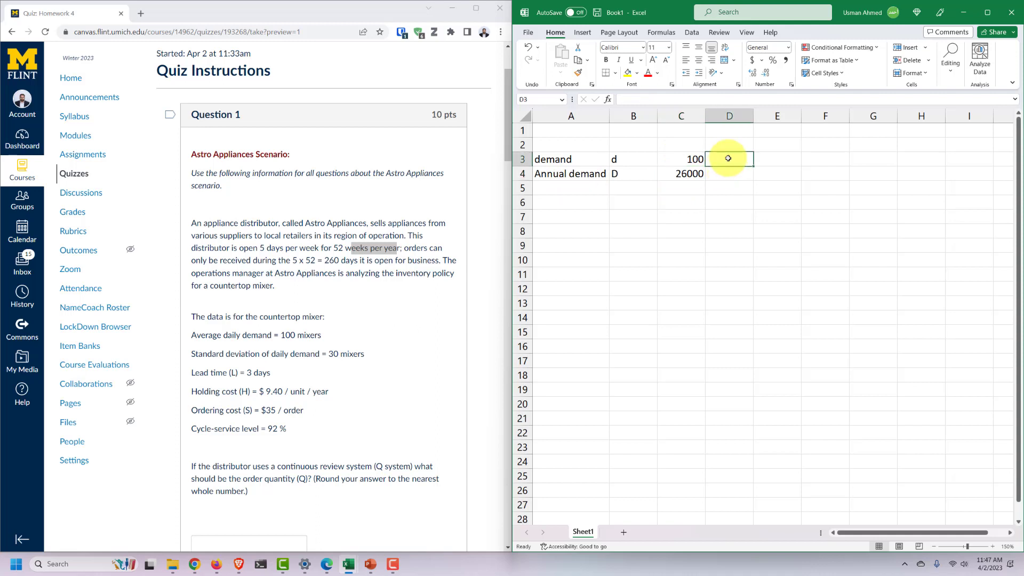
type("units")
key("Return")
type("units")
key("Return")
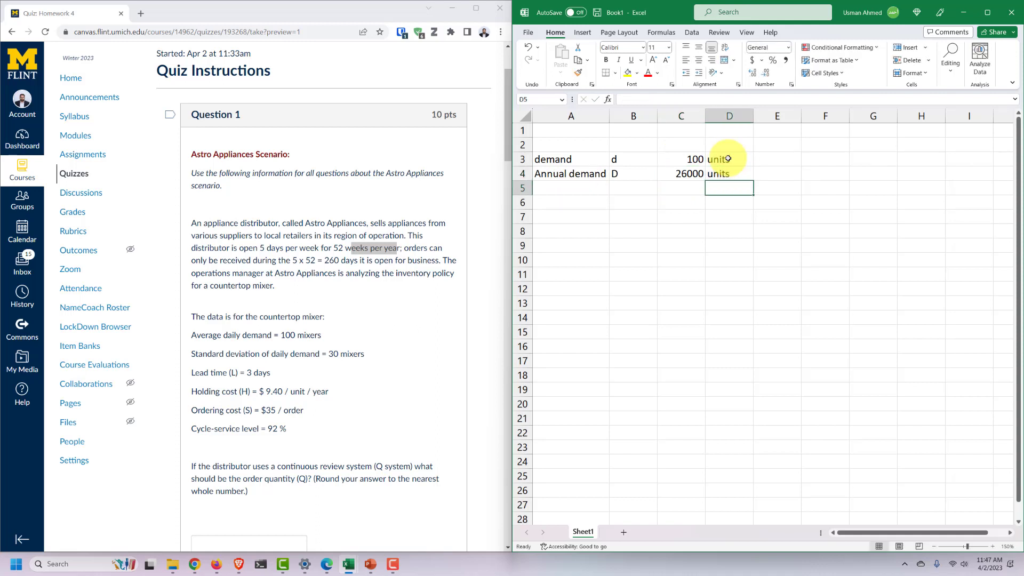
left_click(728, 158)
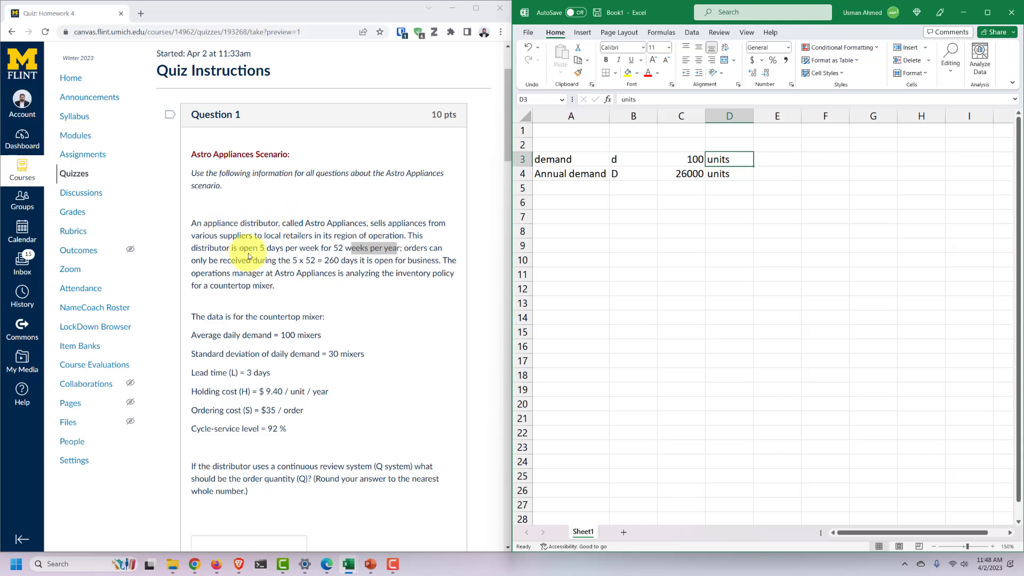
Record the standard deviation of daily demand above the demand row, with sd in B2 and 30 in C2.
left_click(280, 262)
left_click_drag(245, 354, 355, 355)
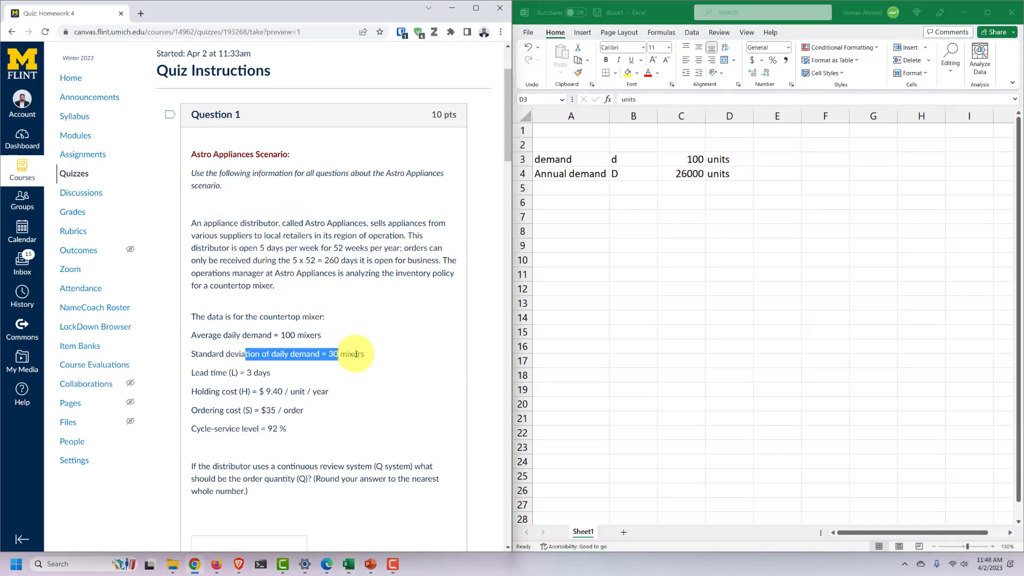
left_click(404, 343)
left_click(624, 144)
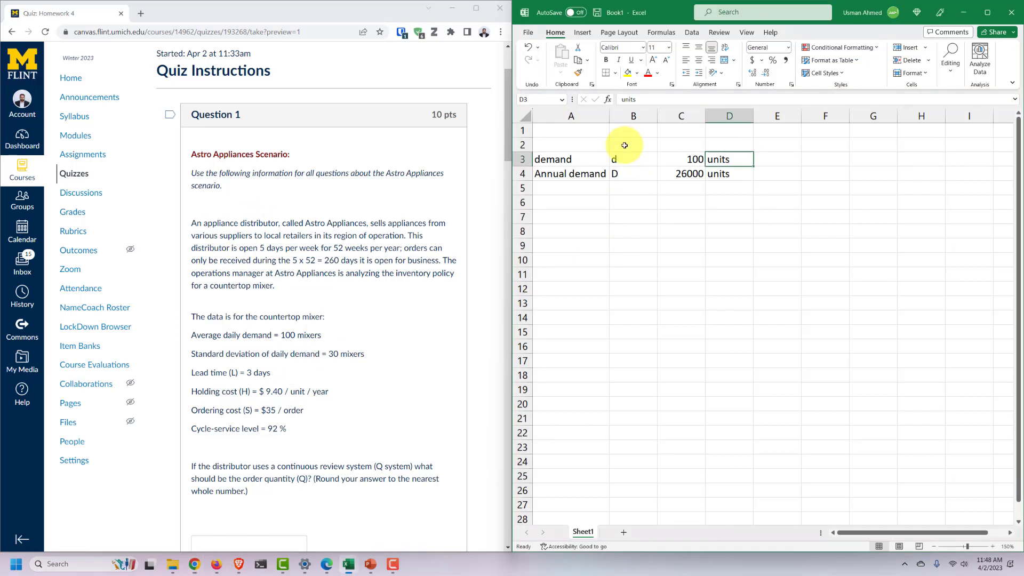
type("sd")
key("Escape")
left_click(623, 145)
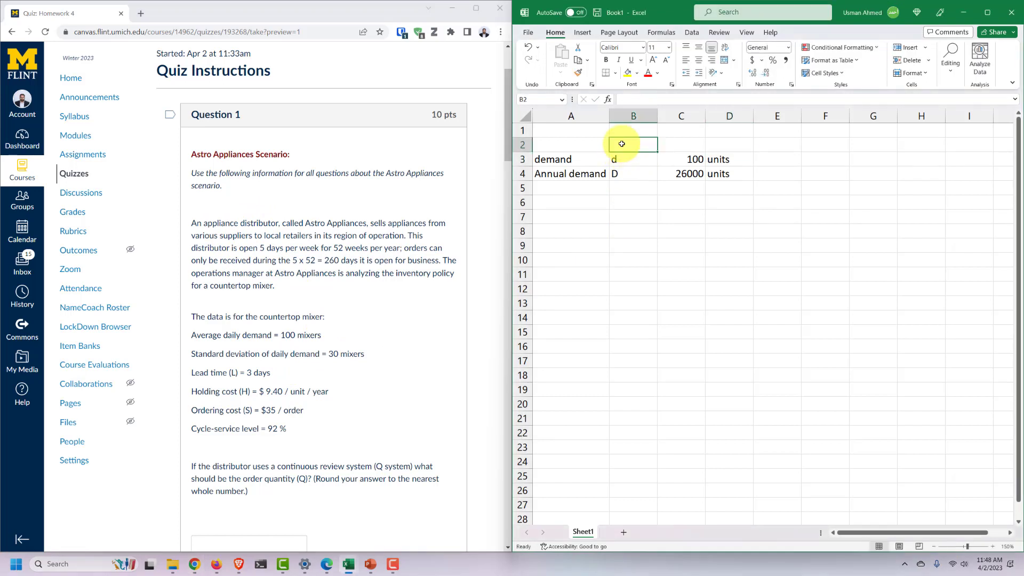
type("sd")
left_click(688, 143)
type("30")
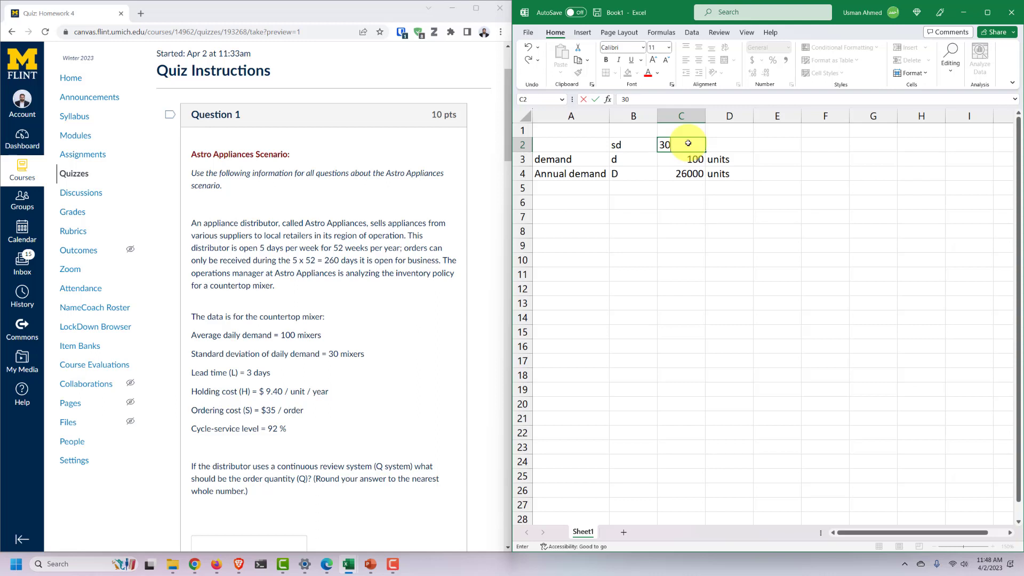
key("Return")
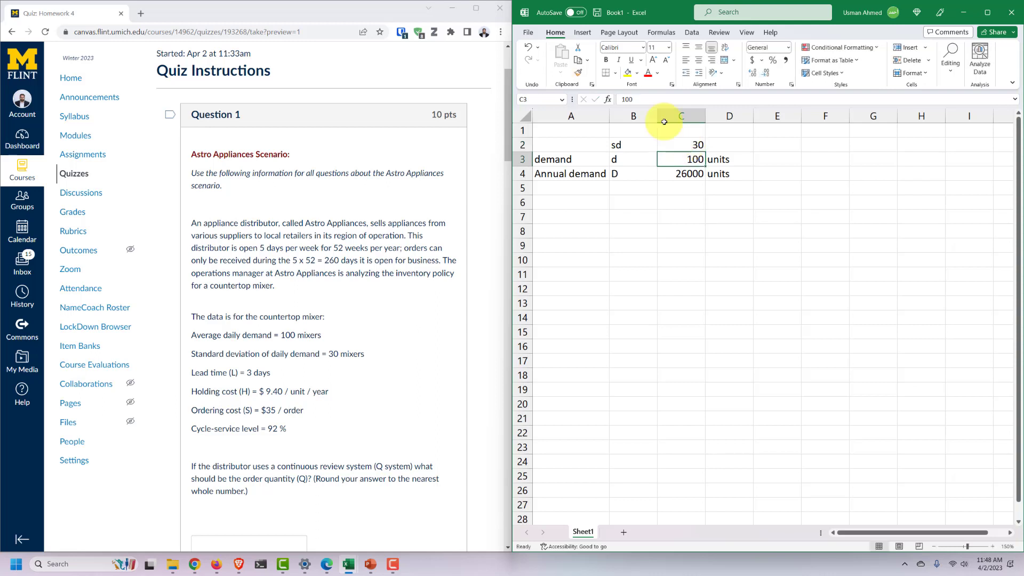
Review the lead time and ordering cost in Question 1, and enter ordering cost in A6 and S in B6.
left_click_drag(223, 377, 296, 377)
left_click(296, 378)
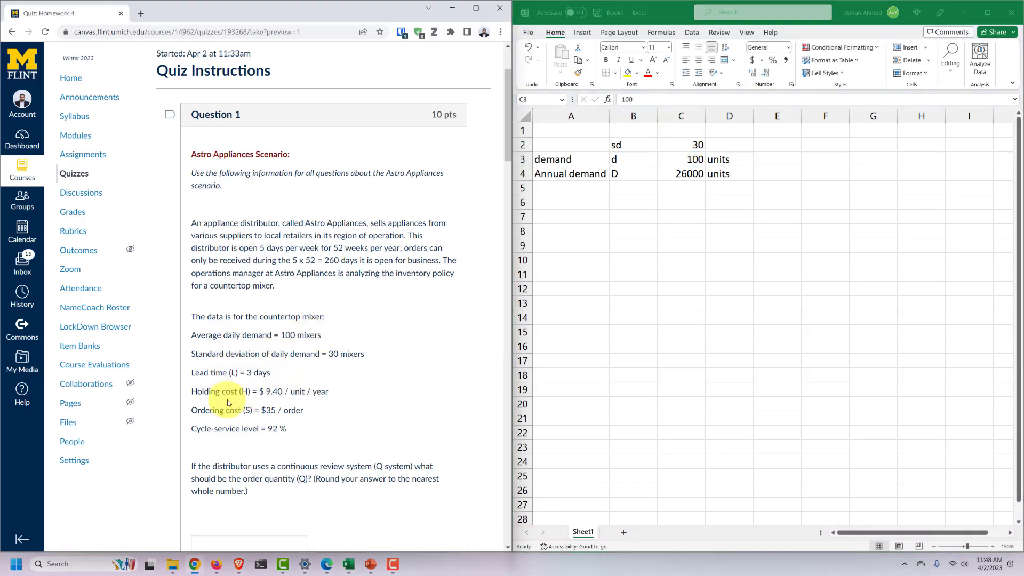
left_click_drag(191, 410, 320, 411)
left_click(235, 410)
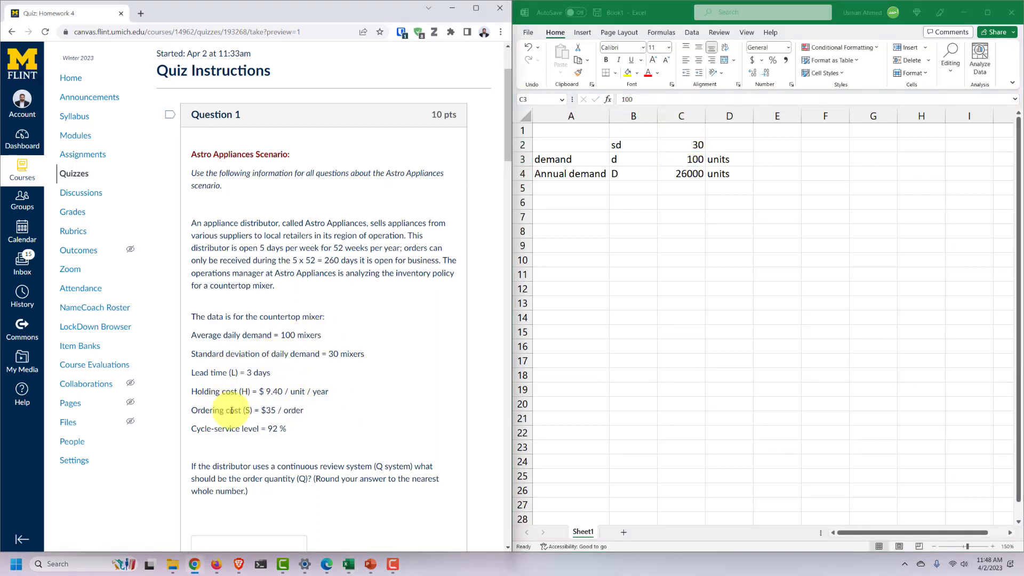
left_click(584, 199)
left_click(583, 201)
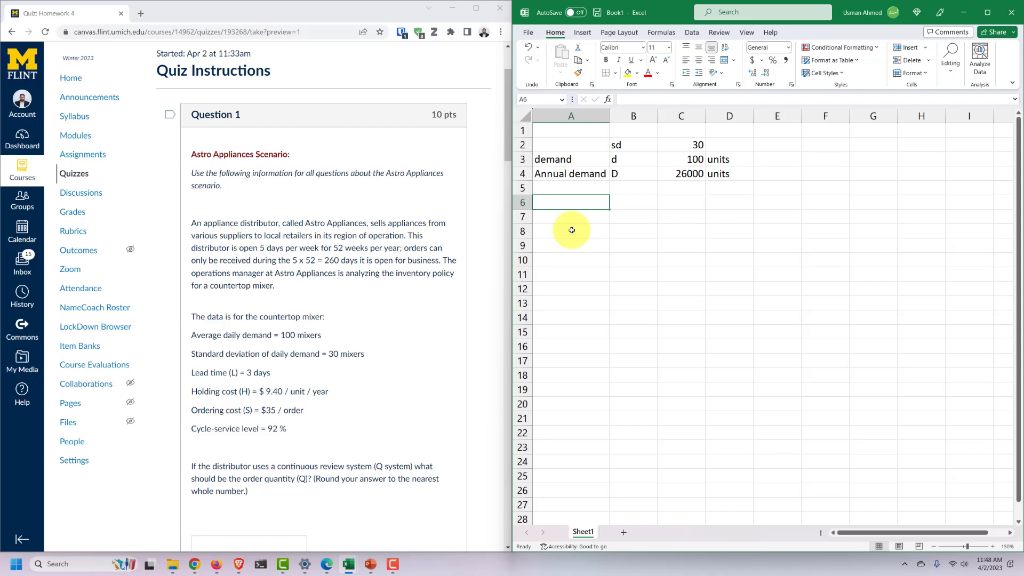
type("ordering c")
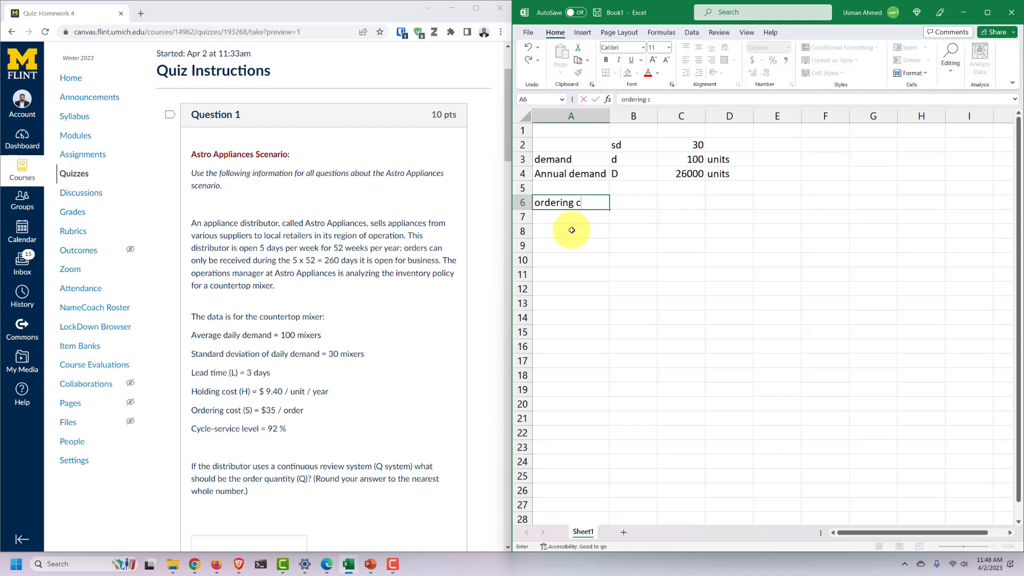
type("ost")
key("Tab")
type("S")
key("Tab")
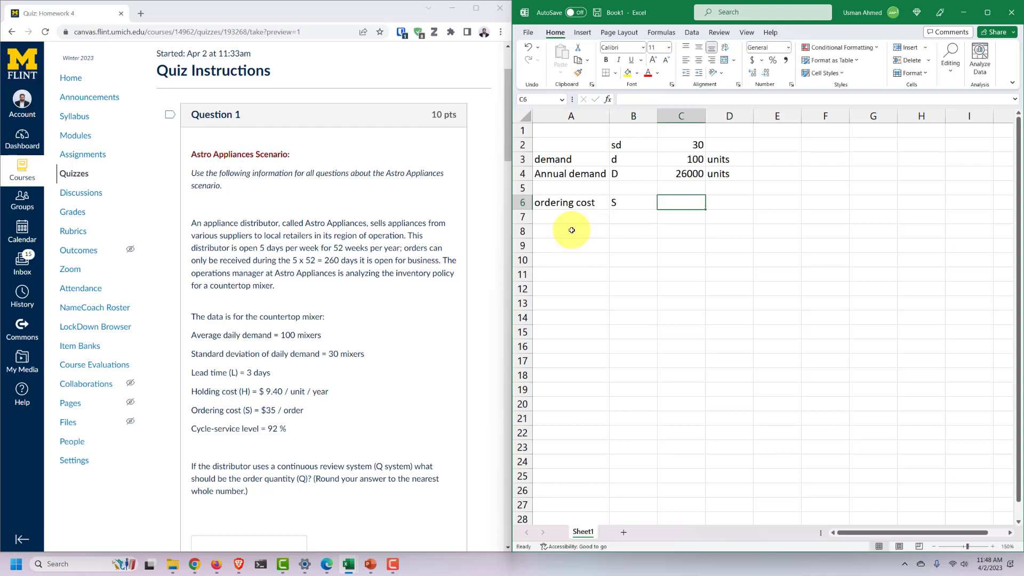
Enter the ordering cost value 35 in C6 and its unit $/order in D6.
type("35")
key("Tab")
type("$/ord")
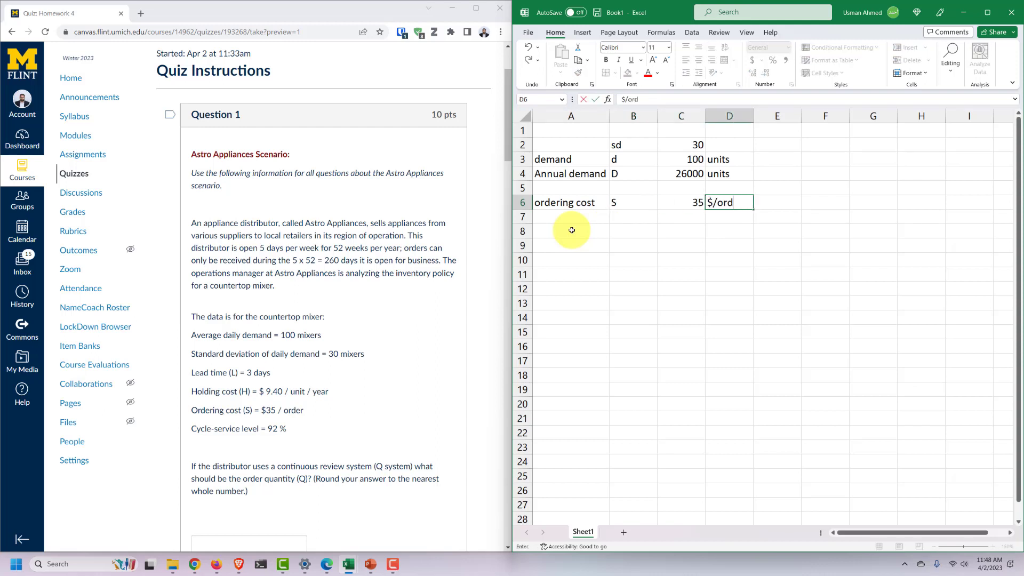
type("er")
key("Return")
Enter the label holding cost in A7.
type("holding")
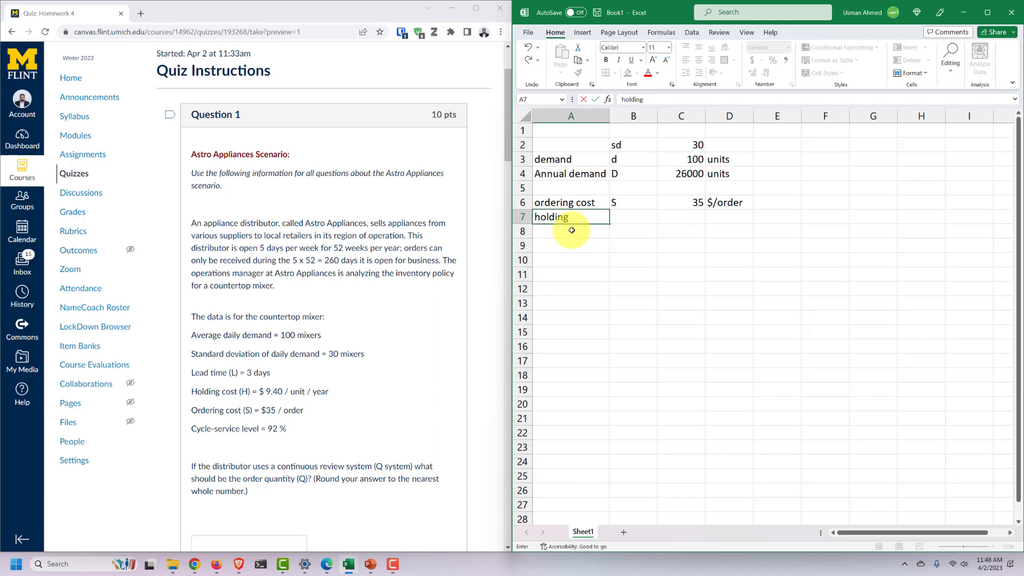
type("cost")
key("Tab")
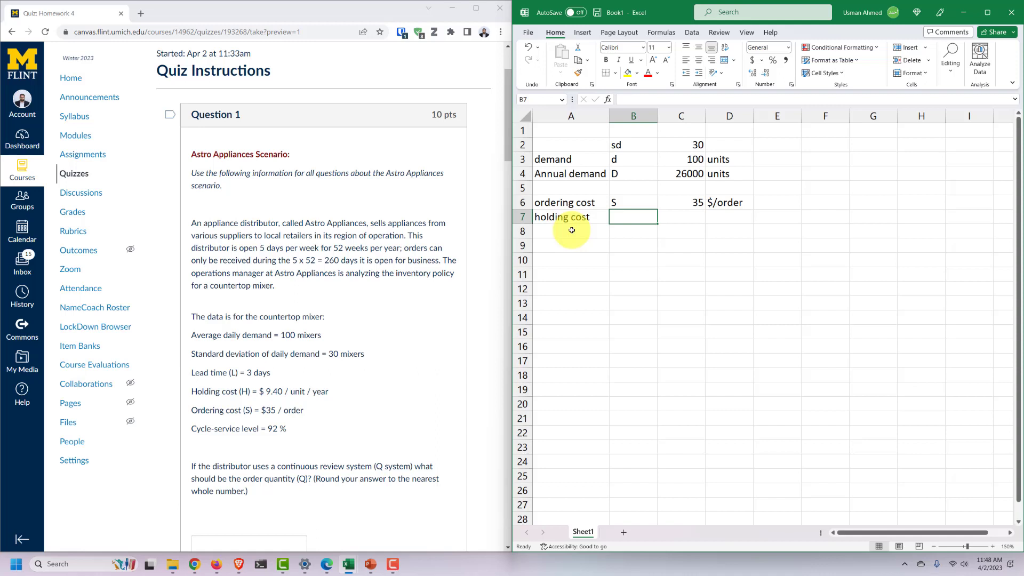
type("9.4")
key("Tab")
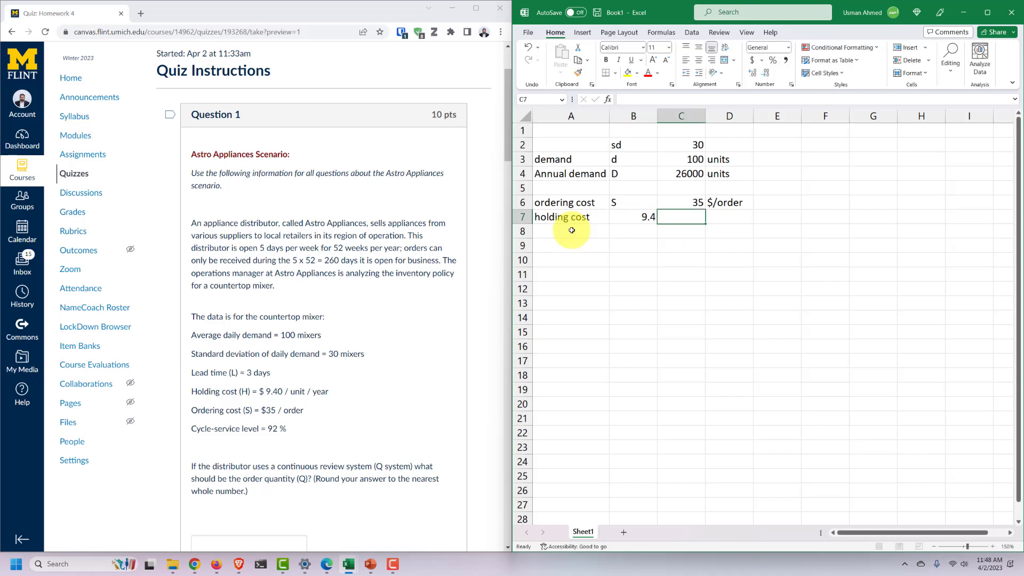
type("$")
key("Left")
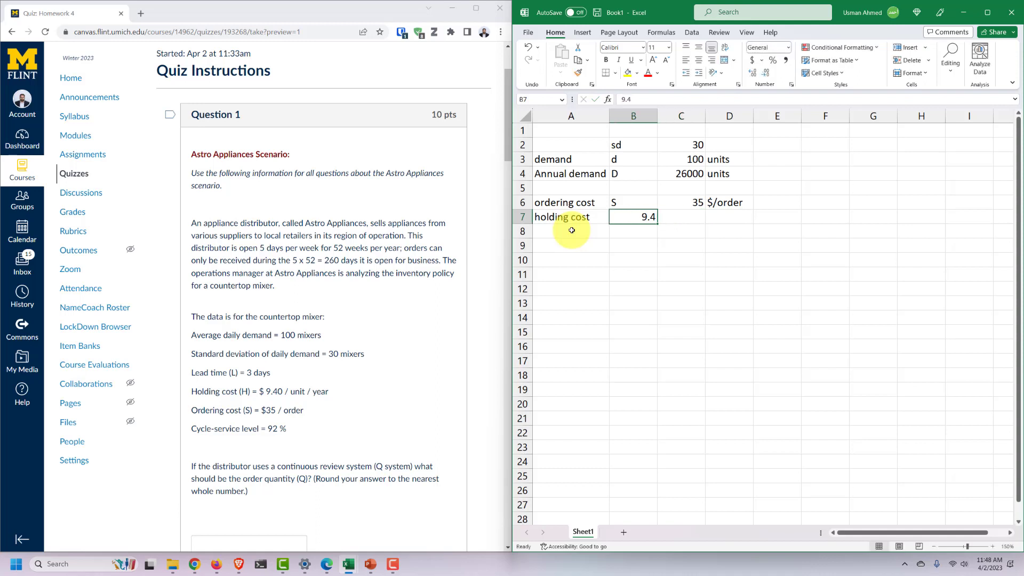
Complete the holding cost row with H in B7, 9.4 in C7 and $/unit/year in D7.
type("H")
key("Tab")
type("9")
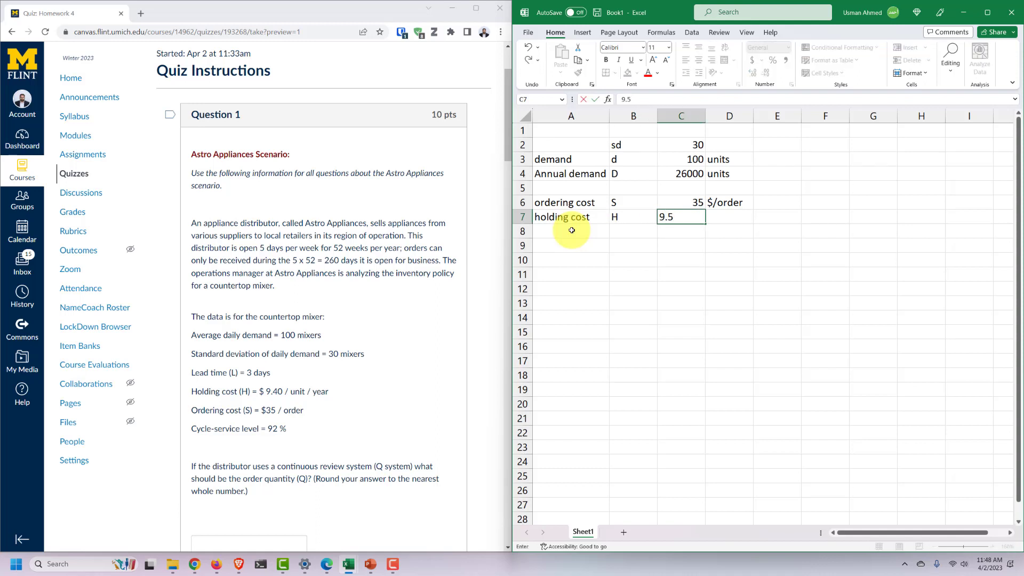
type(".4")
key("Tab")
type("$")
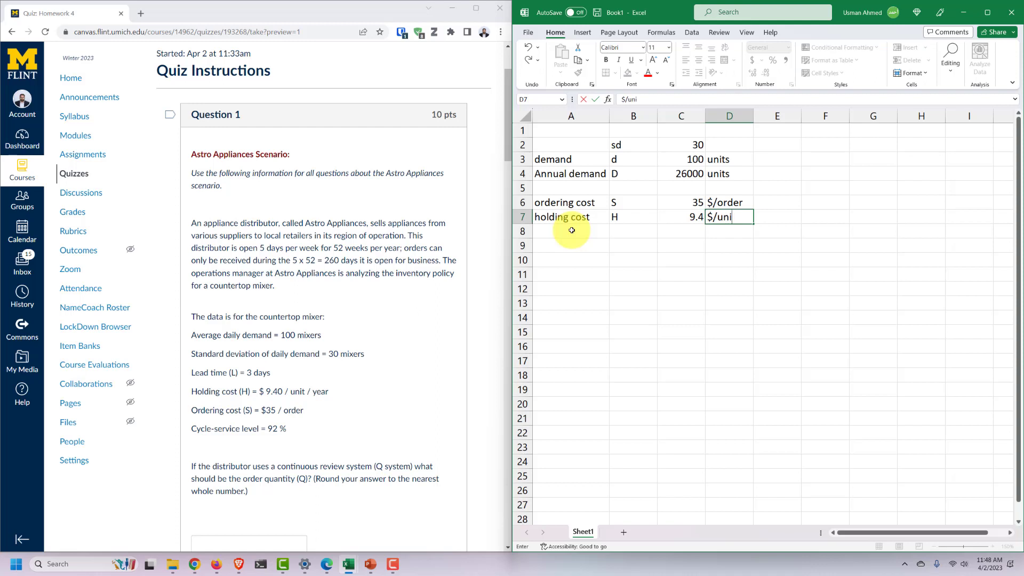
type("/unit/year")
key("Return")
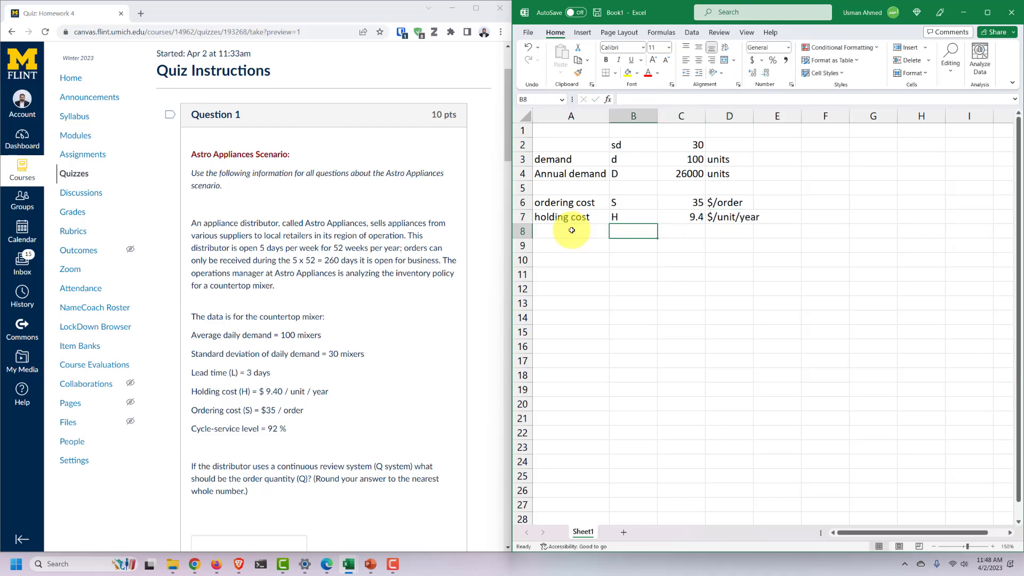
Center the symbols in B2:B7 and narrow column B.
left_click_drag(629, 144, 632, 216)
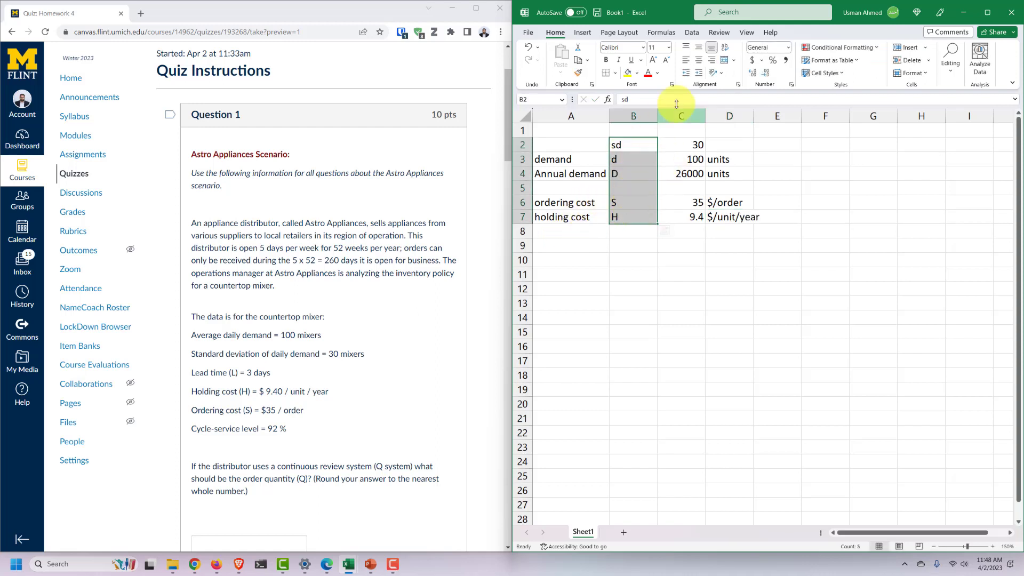
left_click(698, 61)
left_click_drag(657, 115, 640, 115)
left_click(656, 238)
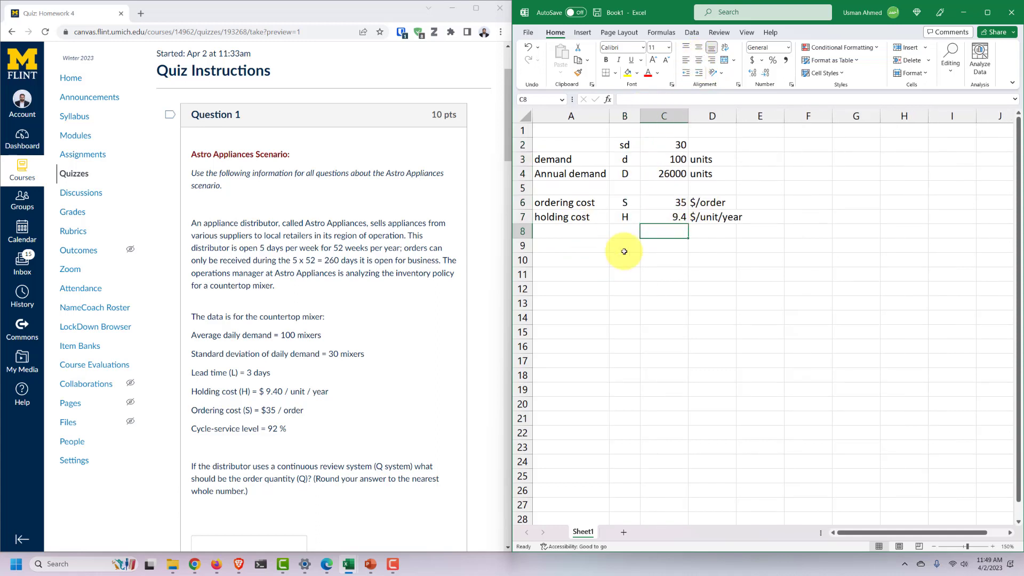
left_click(623, 216)
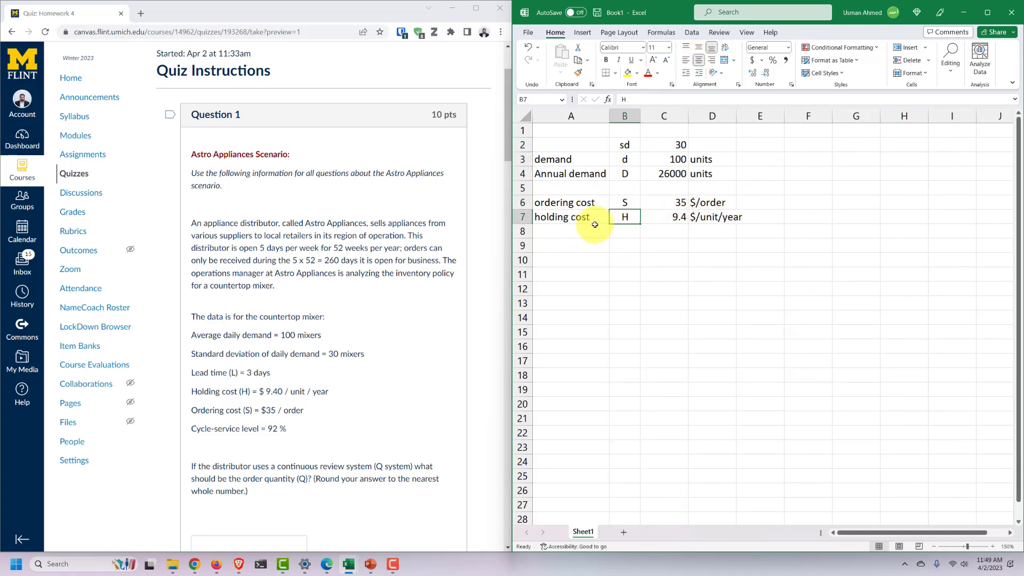
Enter the note "The appliance costs 80$ to acquire (or supplier sells it for 80$)" in A10.
left_click_drag(581, 216, 760, 217)
left_click(664, 260)
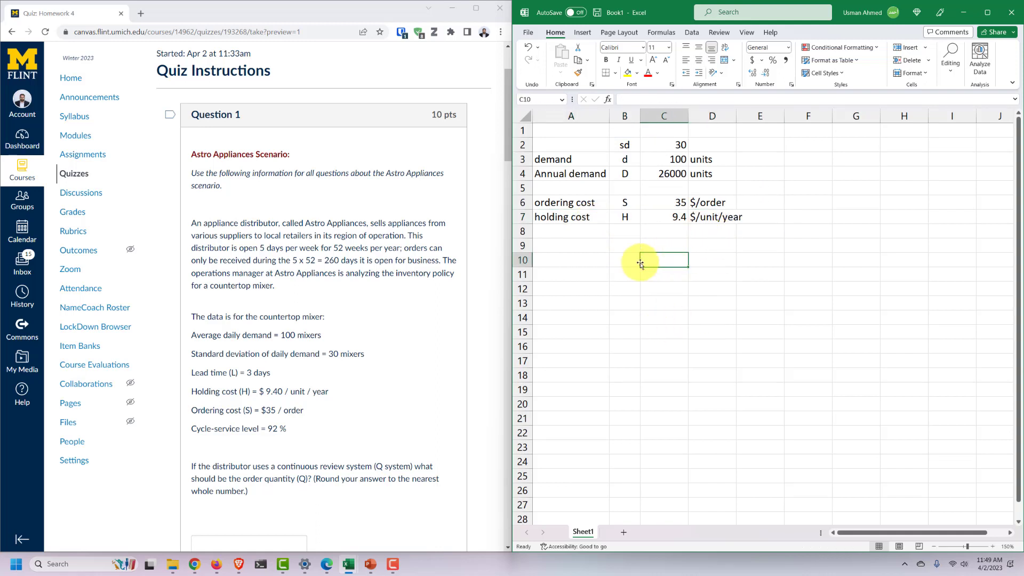
left_click(583, 254)
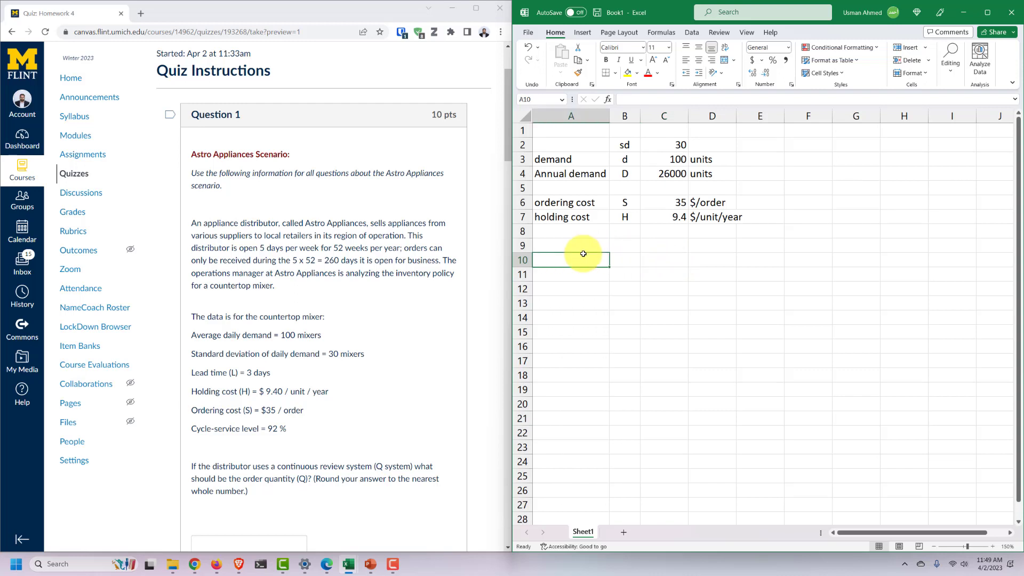
type("The appliance cos")
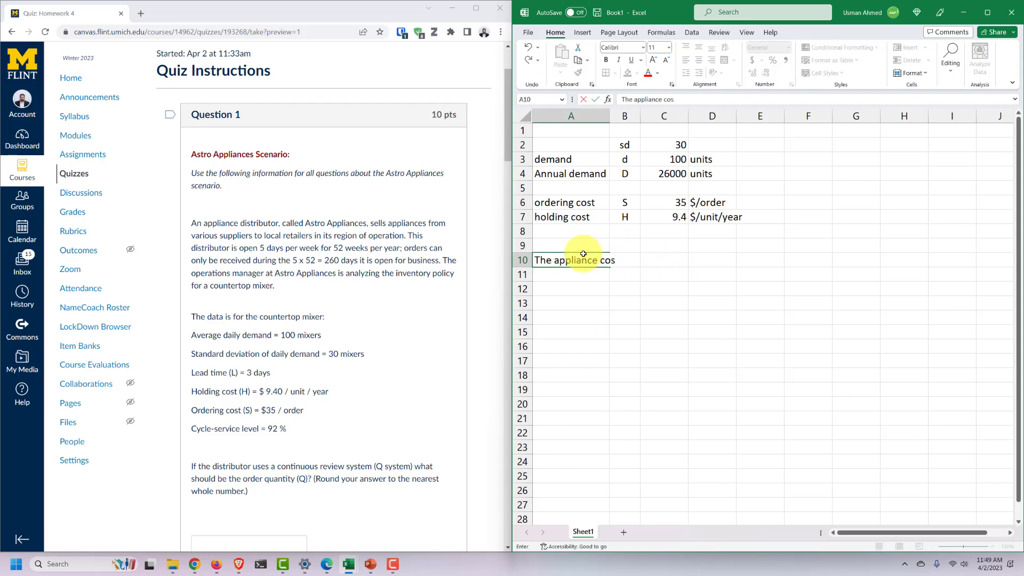
type("ts")
type(" 40%")
key("BackSpace")
key("BackSpace")
key("BackSpace")
type("890")
key("BackSpace")
key("BackSpace")
type("0$ to acquire (or")
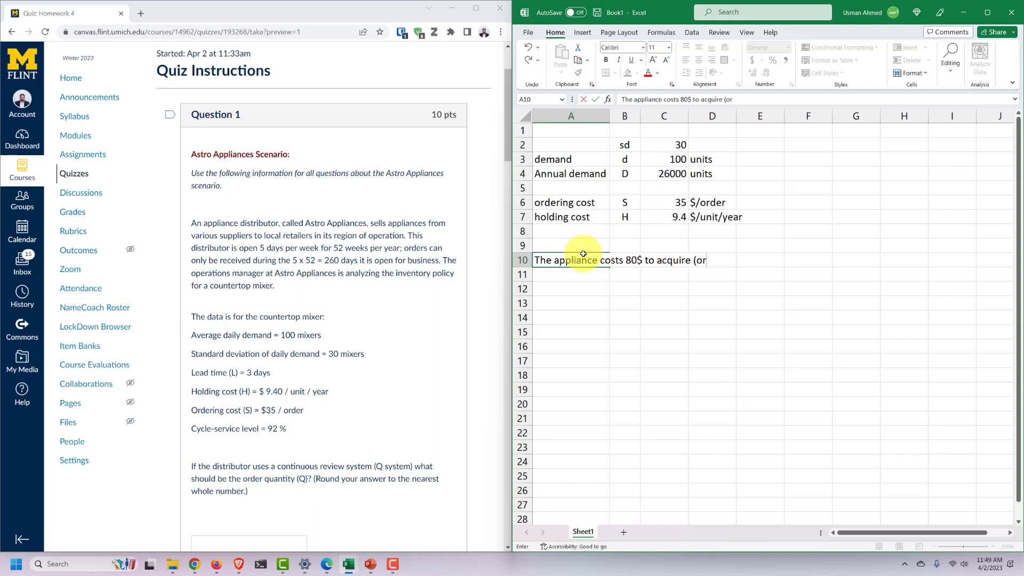
type(" supplier sells it for 80%")
key("BackSpace")
type("$")
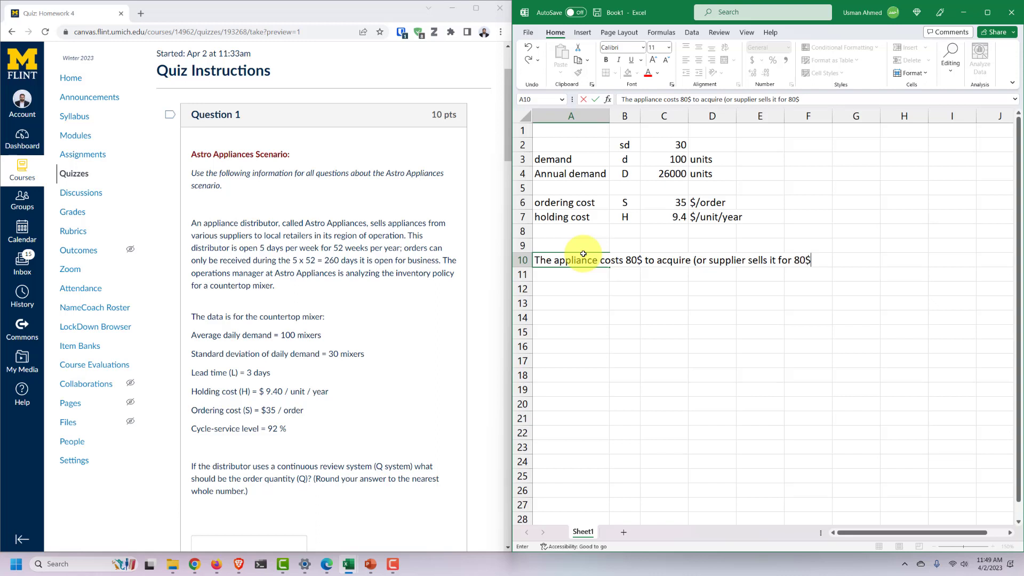
type("), and t")
key("BackSpace")
key("Return")
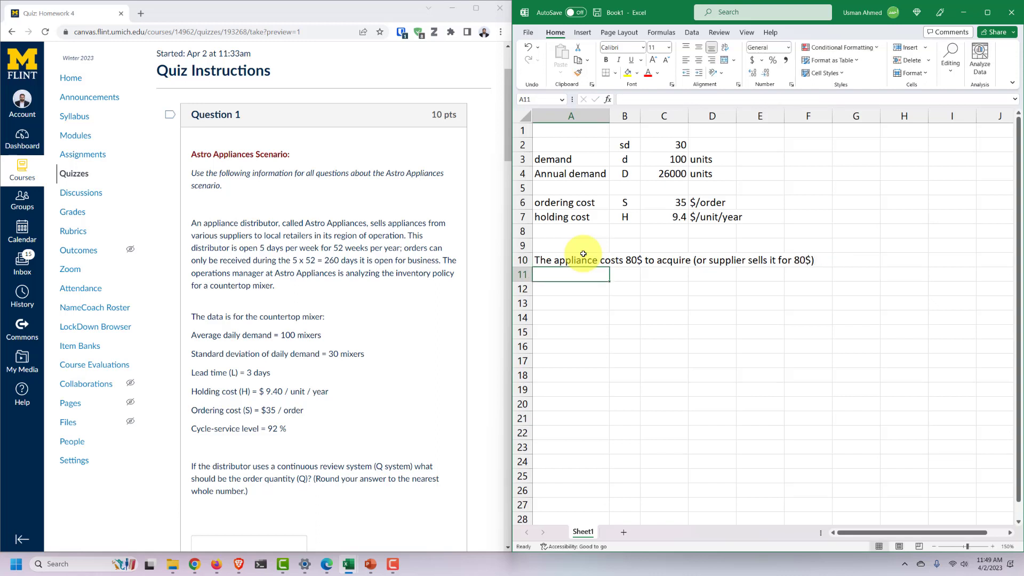
Enter the note "The holding cost is 20%" in A11.
type("The holding cos")
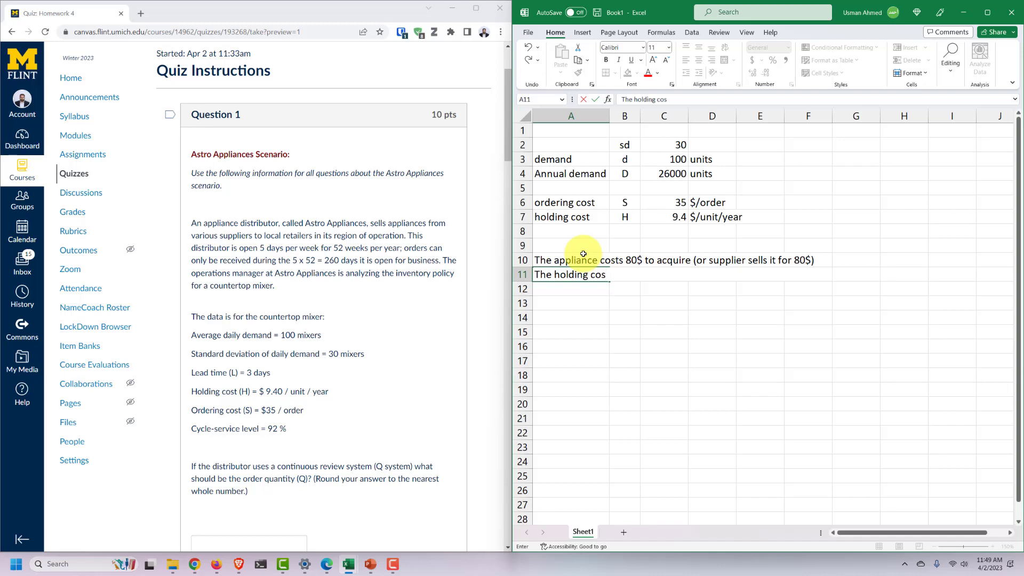
type("t is 20$")
key("BackSpace")
type("%")
key("Return")
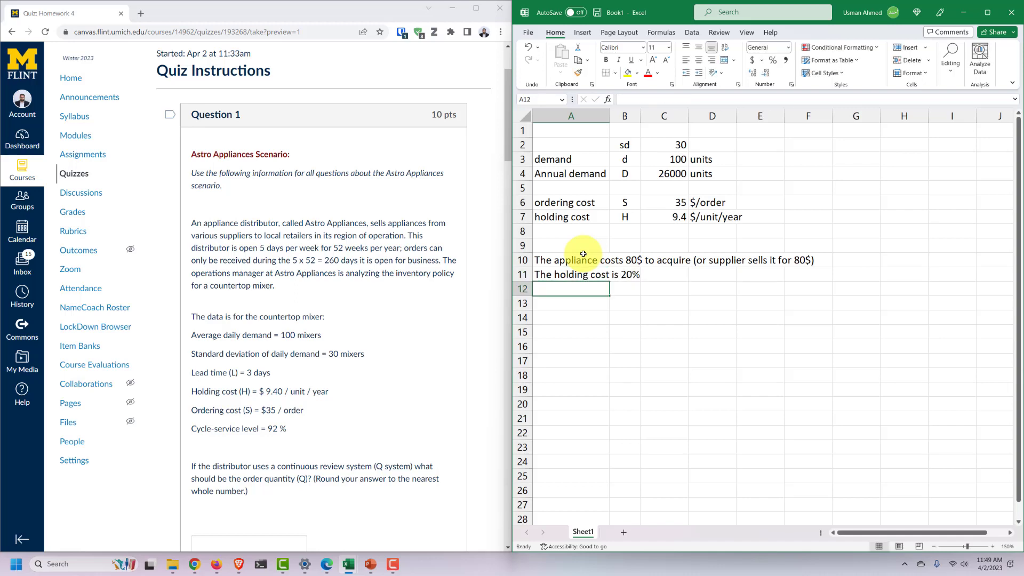
Add the unit cost row with symbol c in B12 and value 80 in C12.
key("Tab")
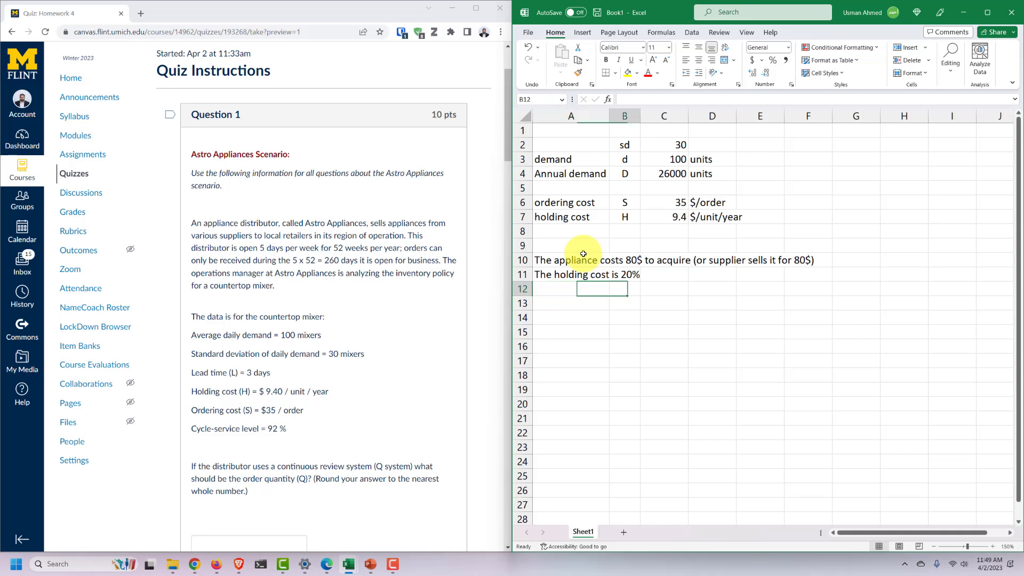
type("c")
key("Tab")
type("80")
key("Return")
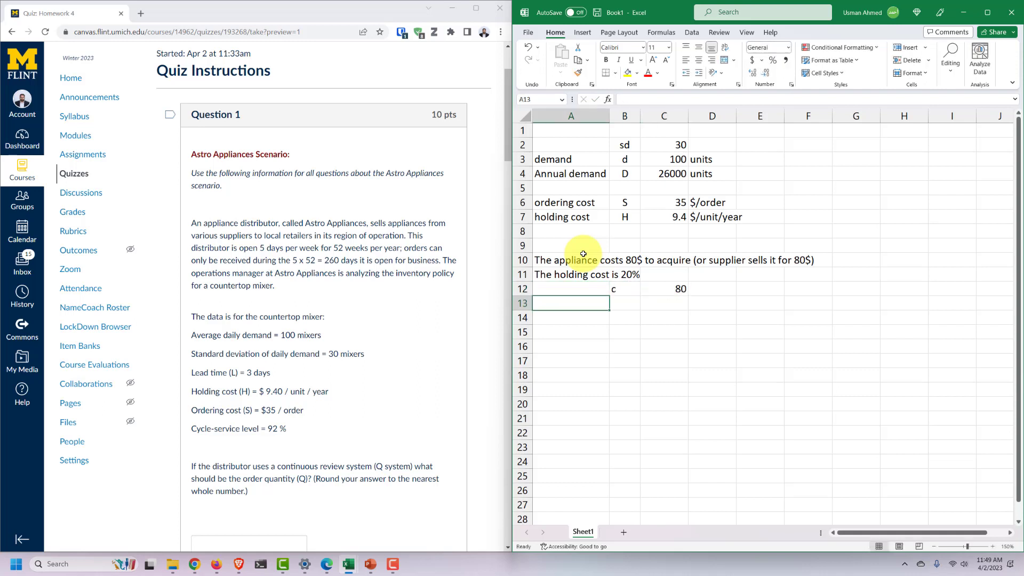
Add the holding rate row with symbol h in B13 and value 0.2 in C13.
key("Tab")
type("h")
key("Tab")
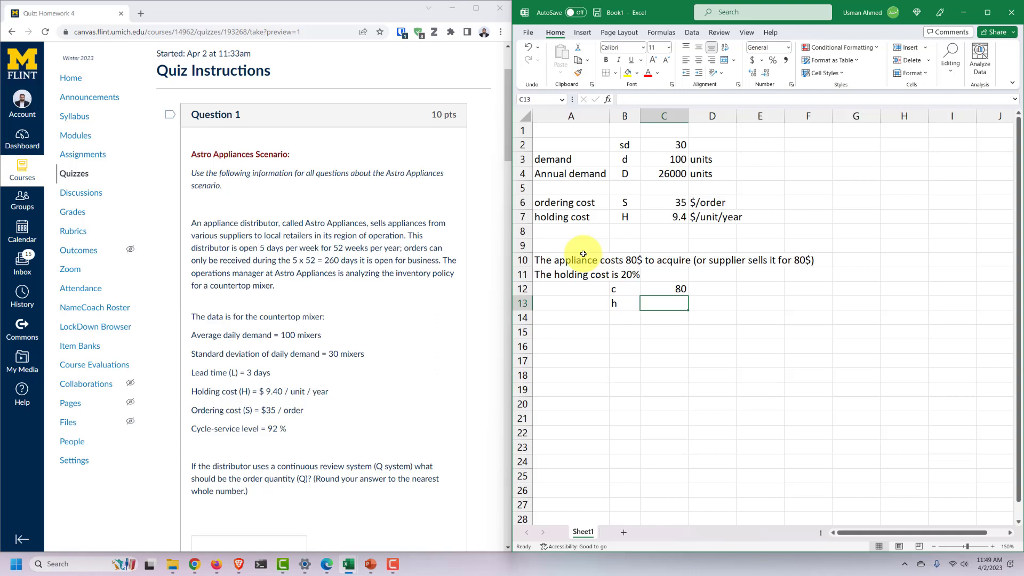
type("0.2")
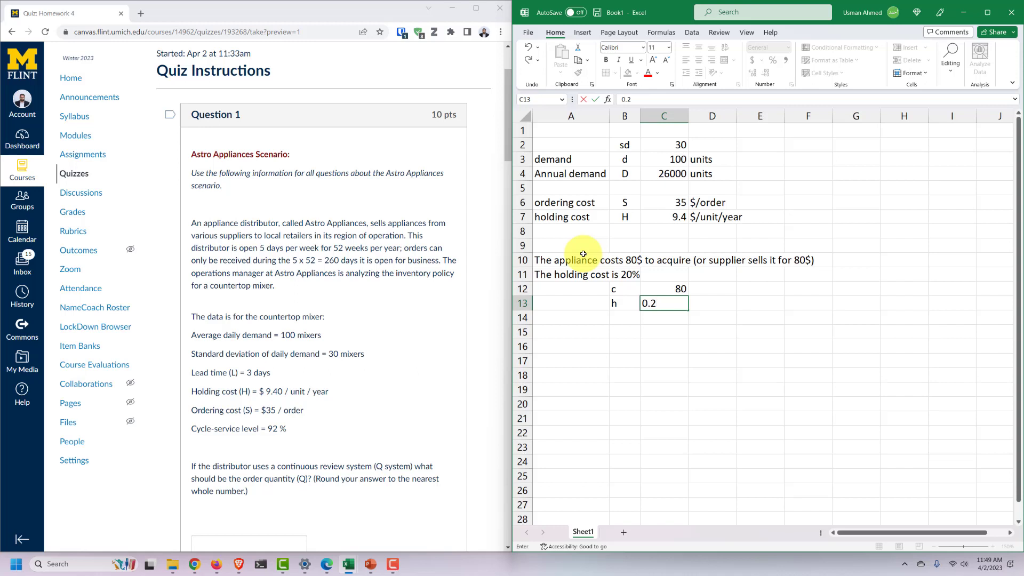
key("Return")
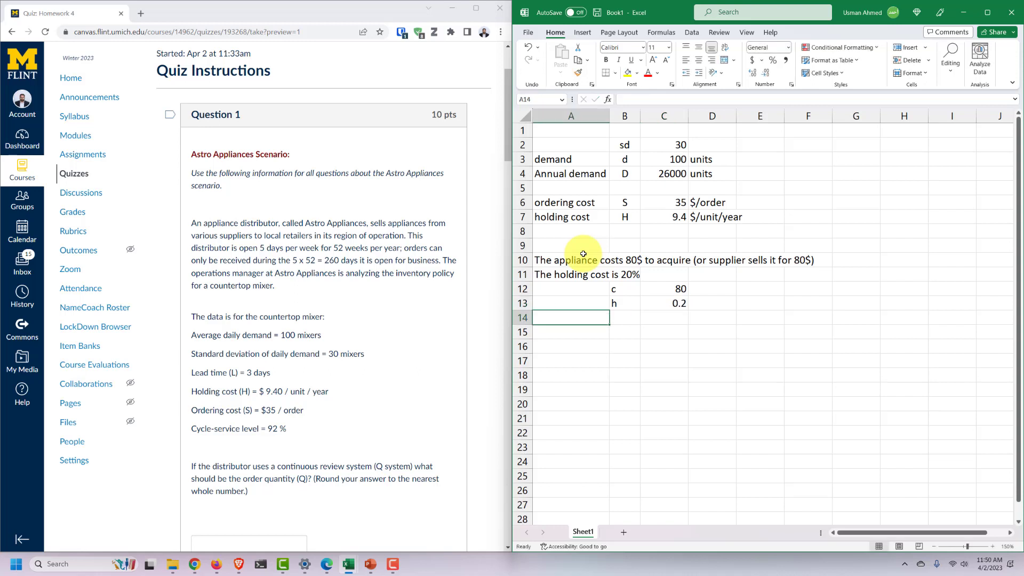
Label B14 as H and calculate the holding cost in C14 with the formula =C13*C12.
key("Tab")
type("H")
key("Tab")
type("=")
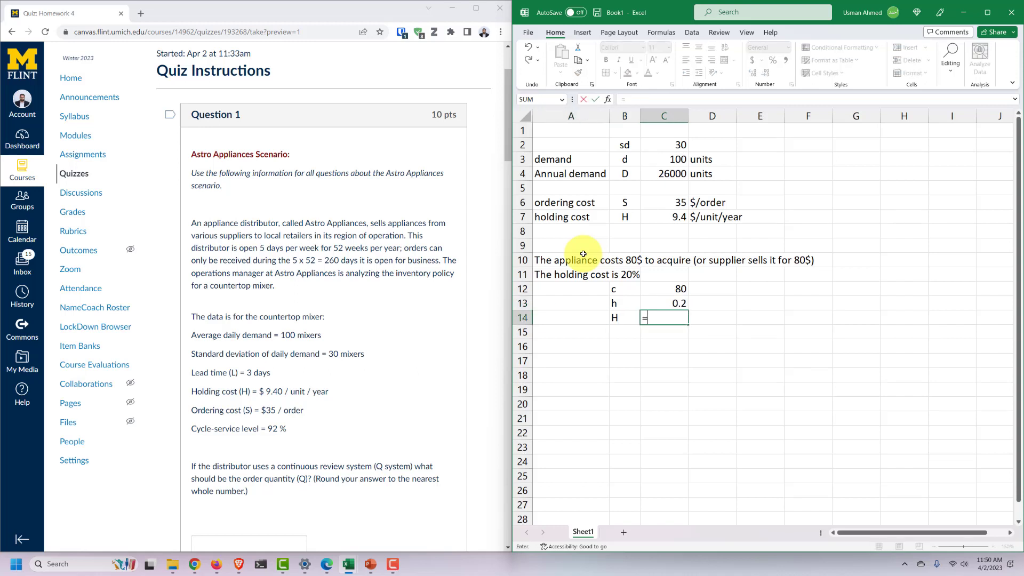
key("Up")
type("*")
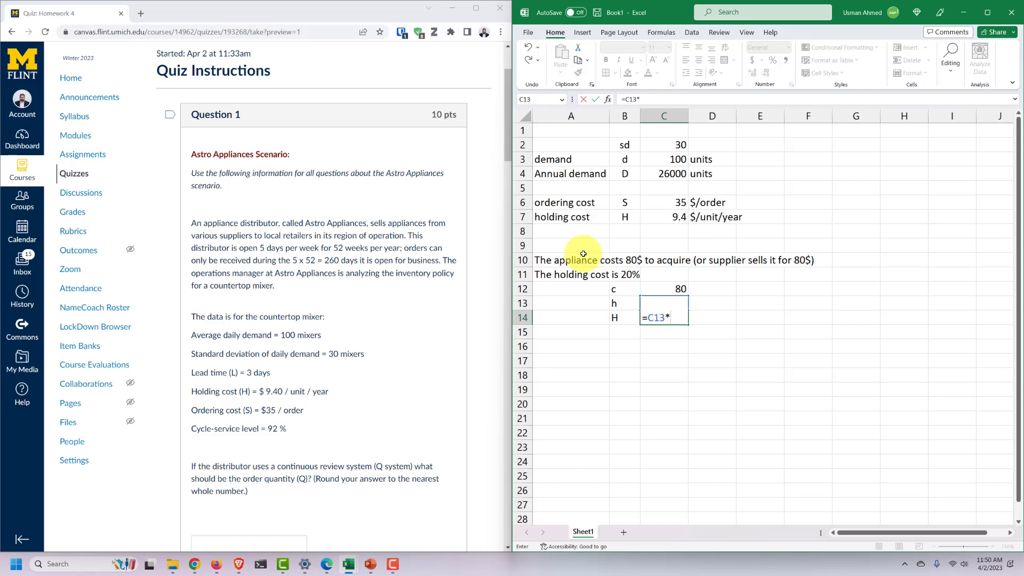
key("Up")
key("Up")
key("Return")
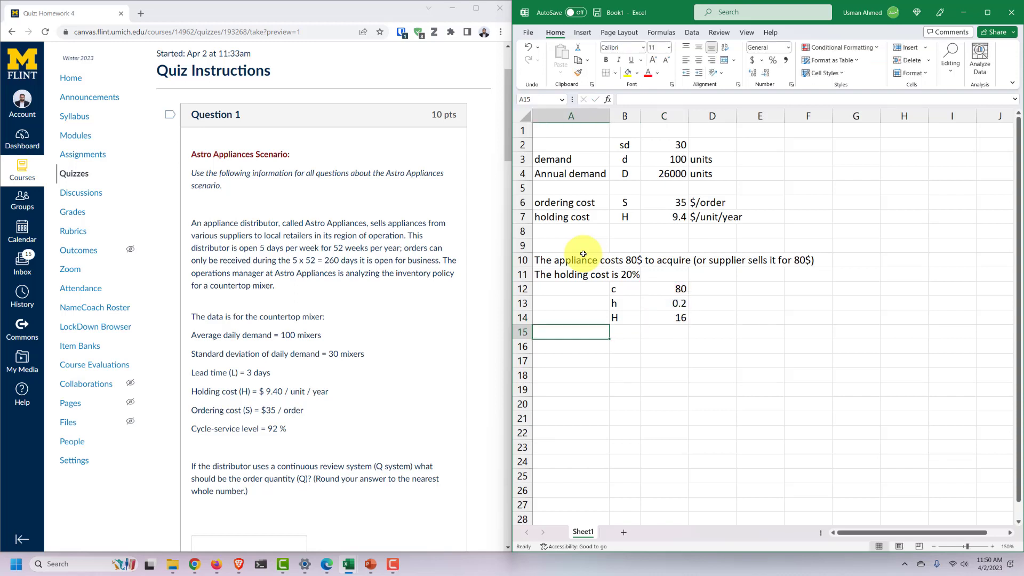
Enter the unit $/unit/year for H in D14.
left_click(704, 315)
type("$/u")
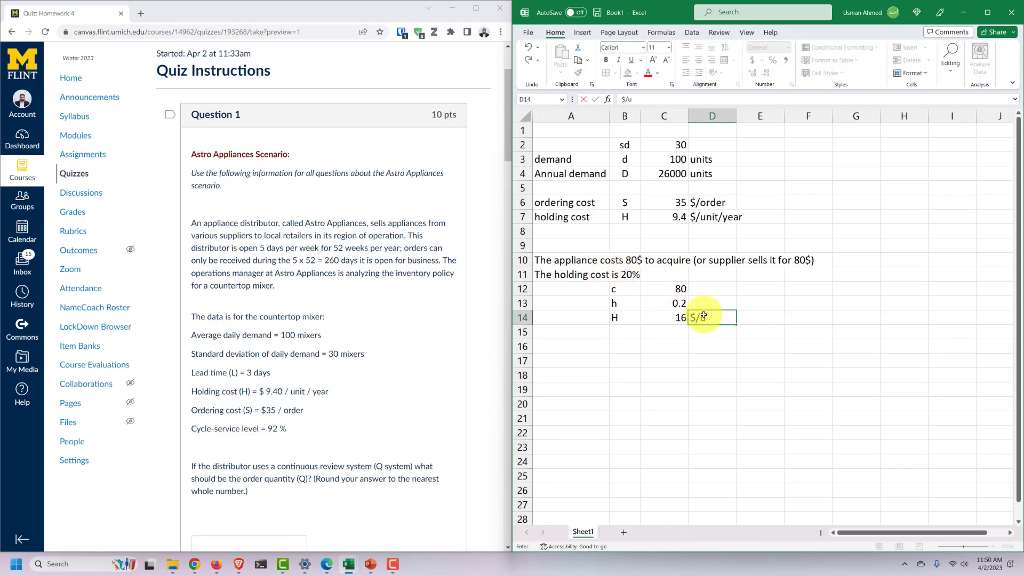
type("nit/year")
key("Return")
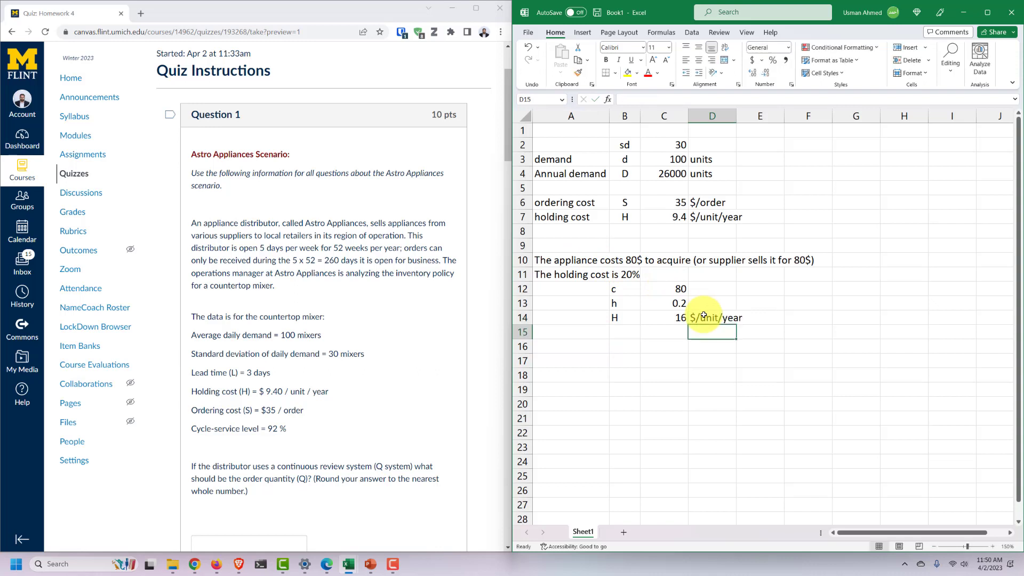
Review the example's two notes in rows 10 and 11 against the c, h and H values in rows 12 to 14.
left_click(622, 317)
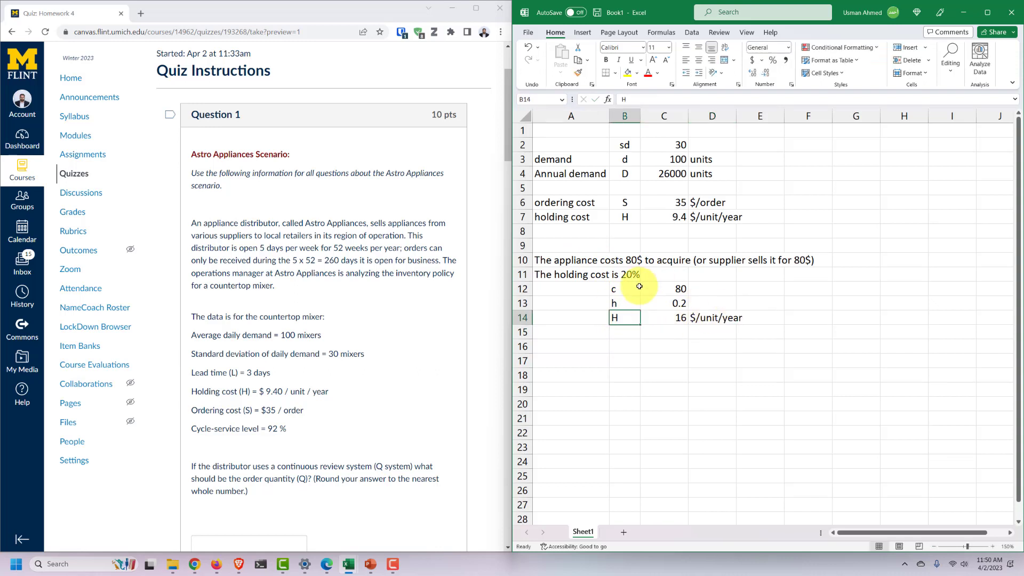
left_click_drag(583, 286, 705, 294)
left_click(683, 306)
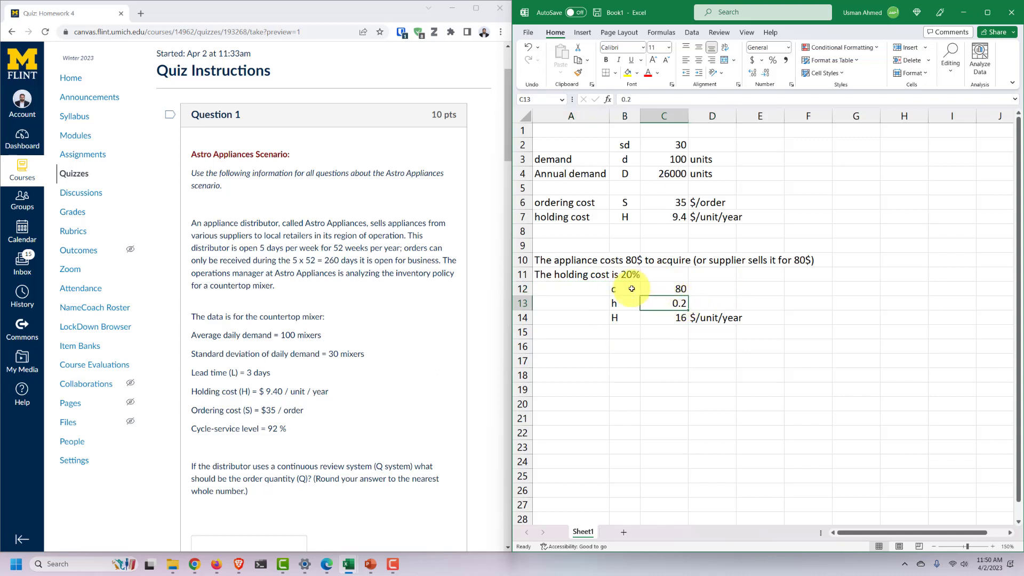
left_click_drag(556, 258, 815, 260)
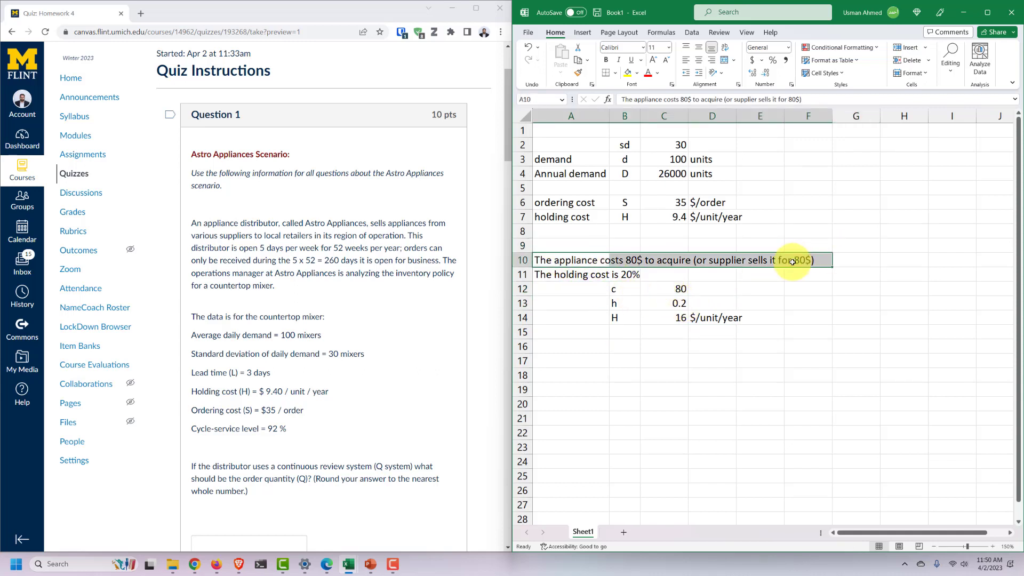
left_click_drag(575, 278, 662, 272)
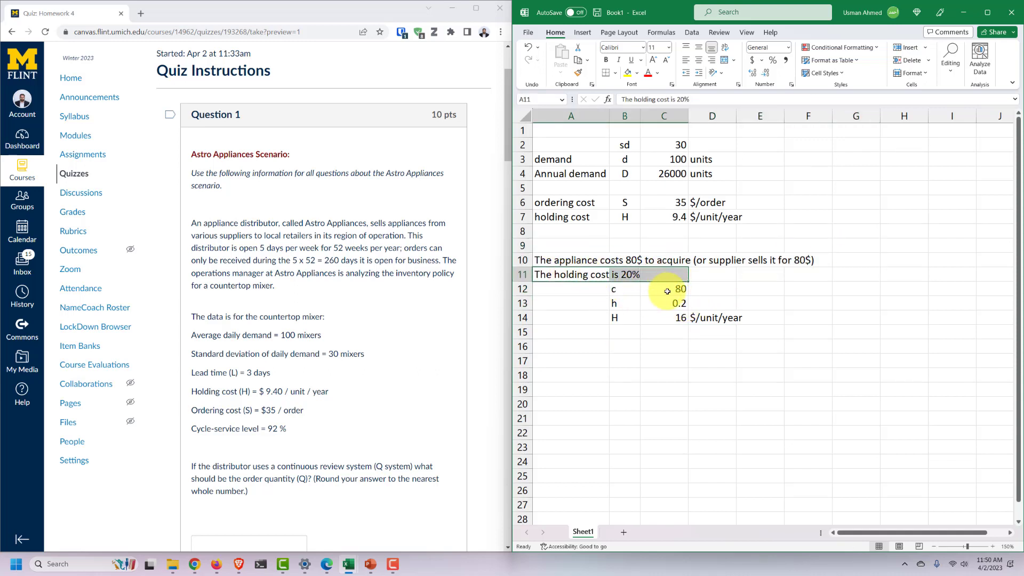
left_click(670, 288)
left_click(669, 303)
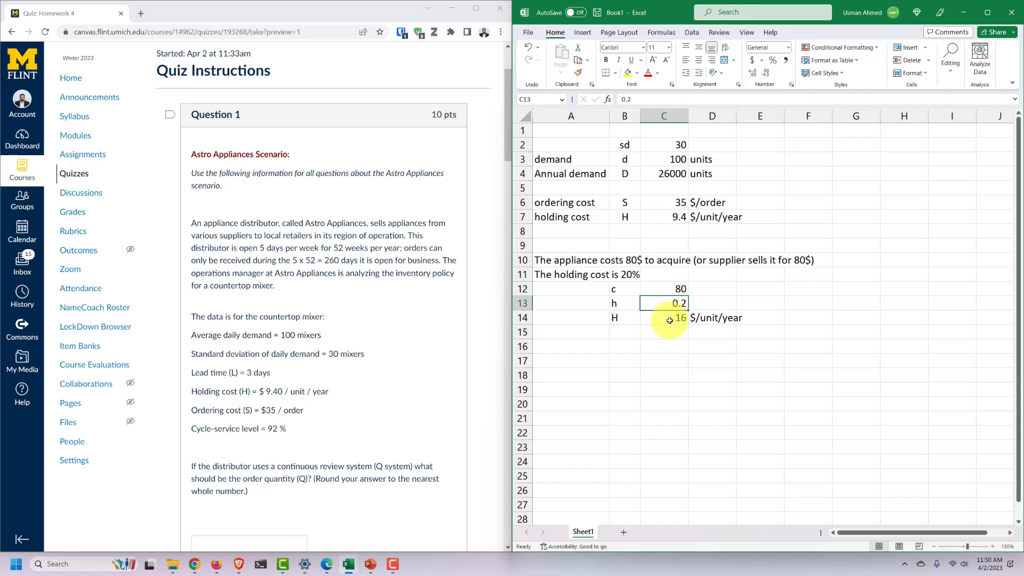
left_click(667, 317)
left_click(621, 318)
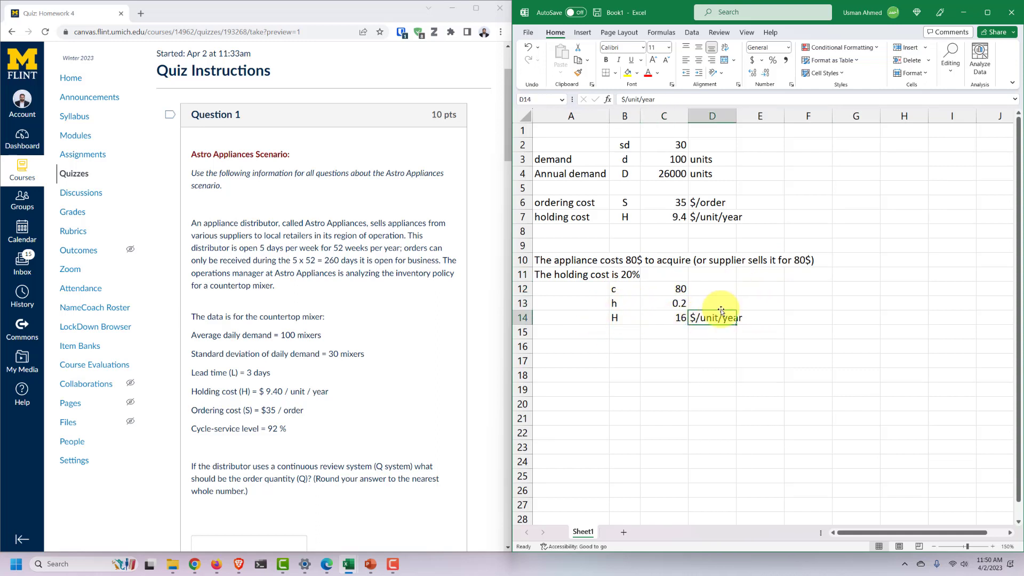
Enter the unit $/$/year for the holding rate h in D13.
left_click(654, 304)
left_click(710, 304)
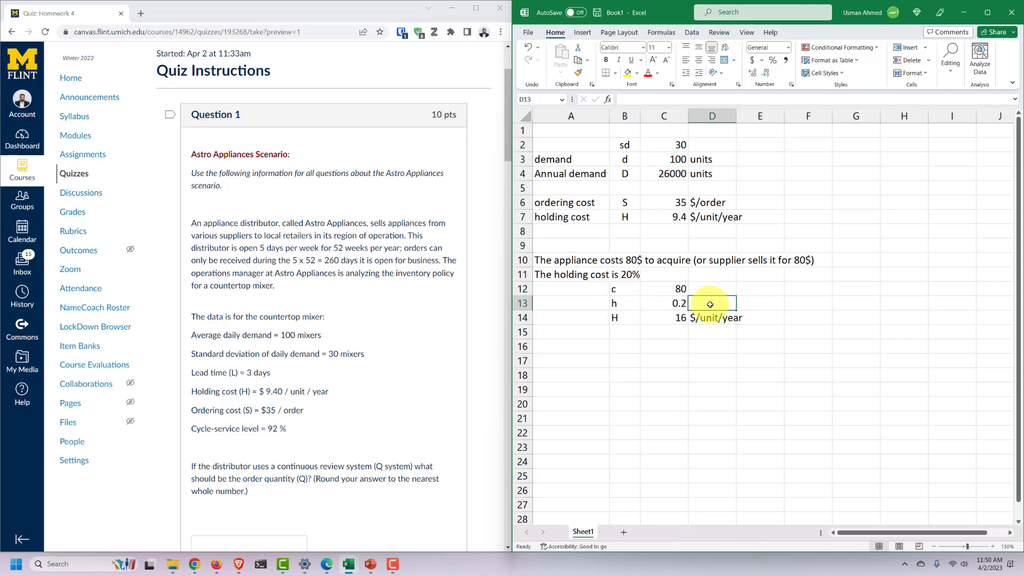
type("$/")
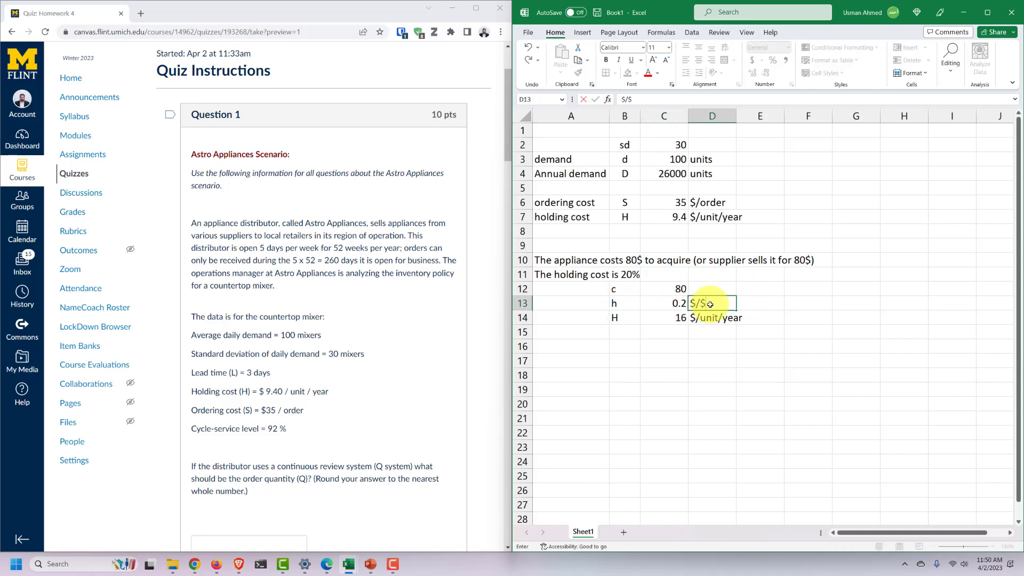
type("$/year")
key("Return")
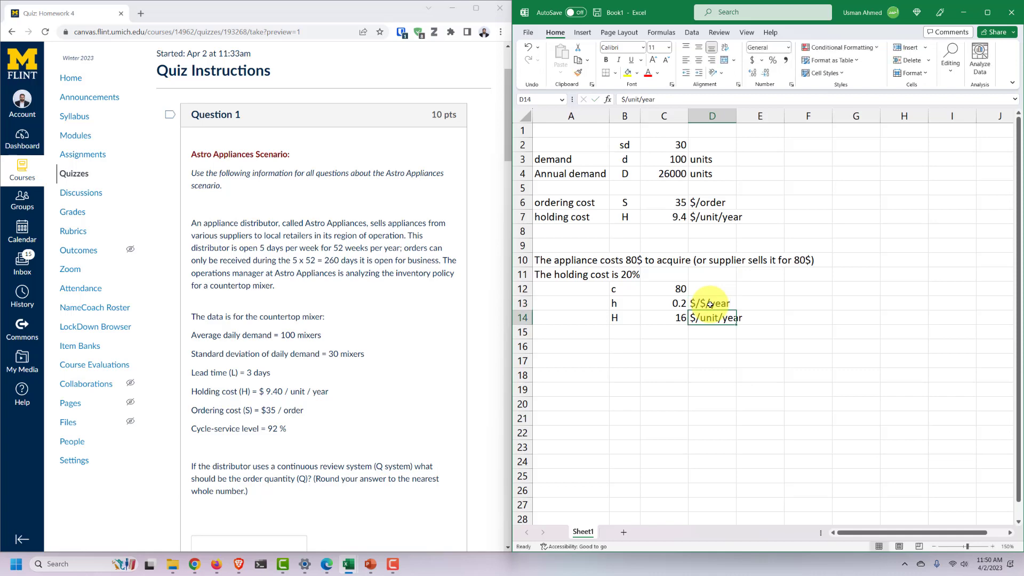
Compare the h and H rows with their units, and examine how C14 derives from the c and h values.
left_click(671, 304)
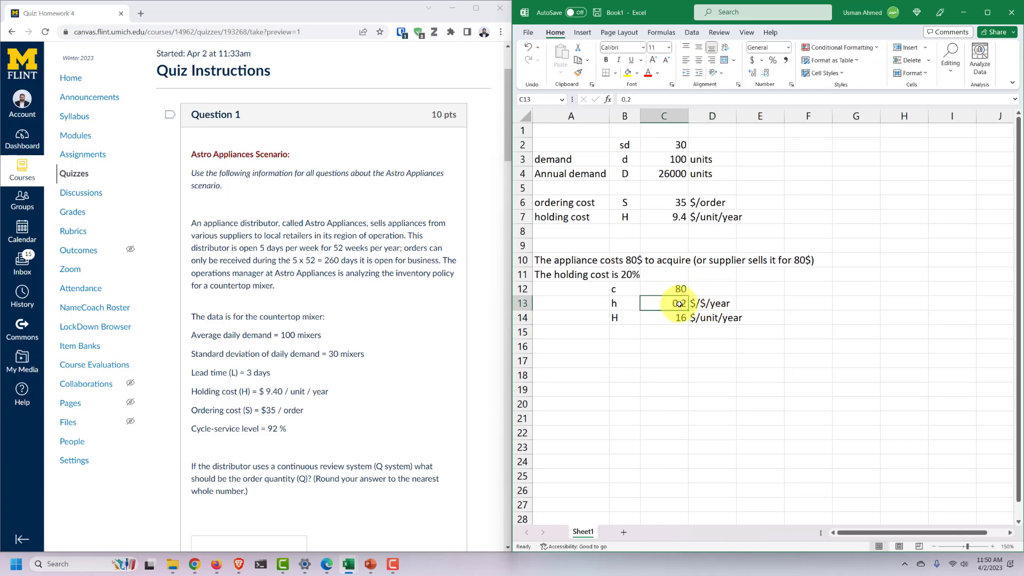
left_click(674, 318)
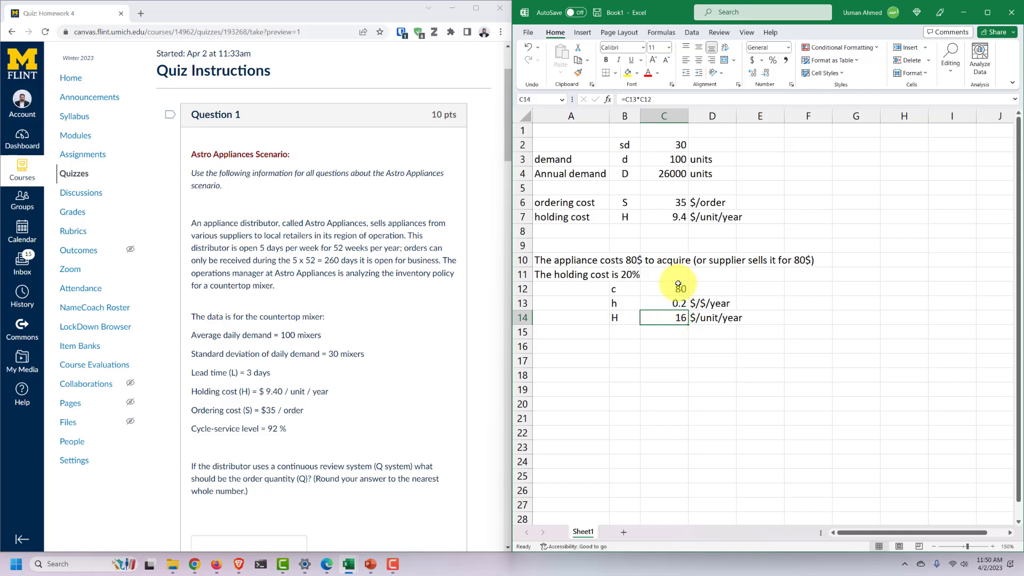
left_click(676, 303)
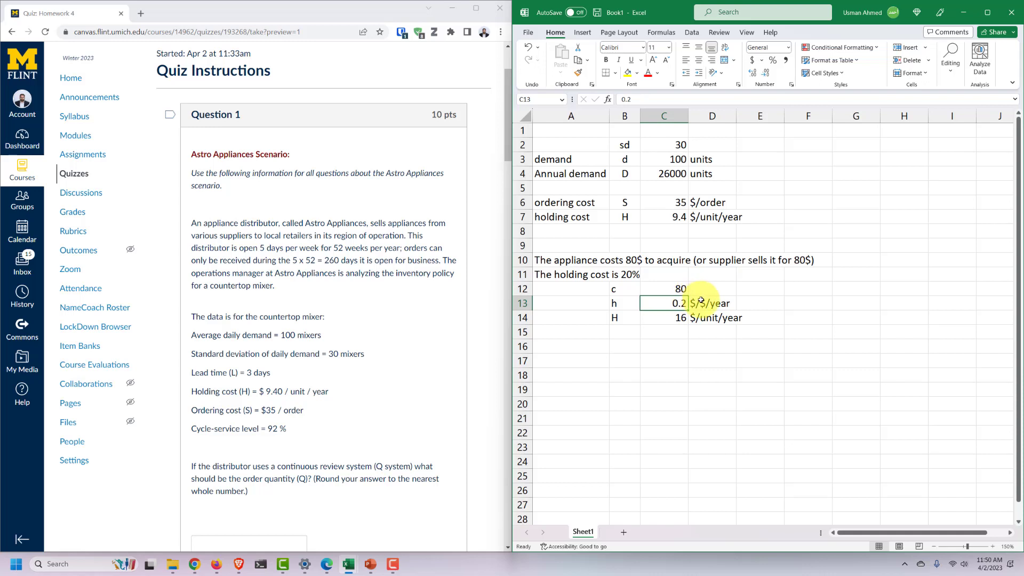
left_click(679, 320)
left_click(711, 320)
left_click(700, 303)
left_click(705, 319)
left_click(698, 302)
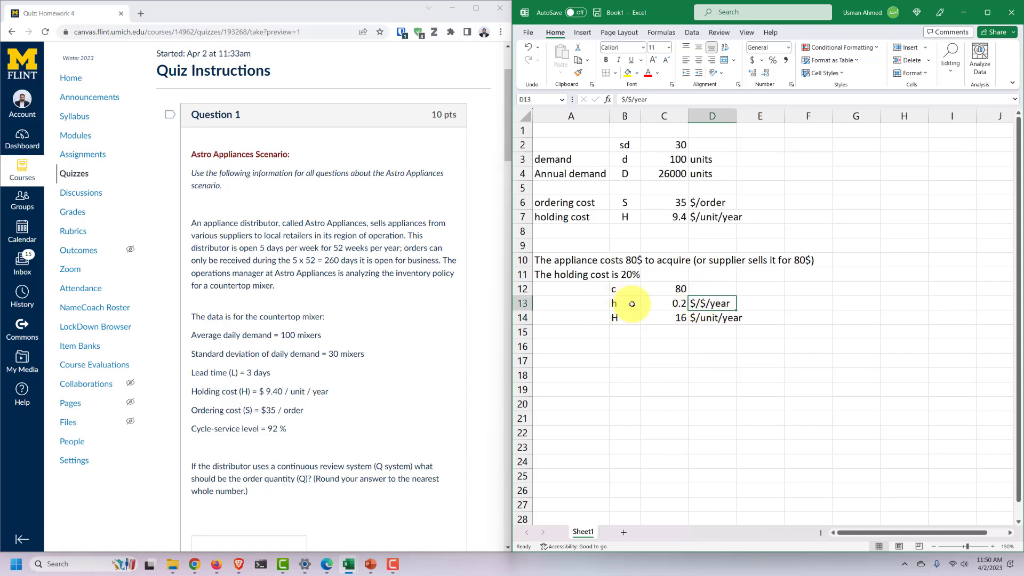
left_click_drag(619, 303, 712, 303)
left_click(656, 318)
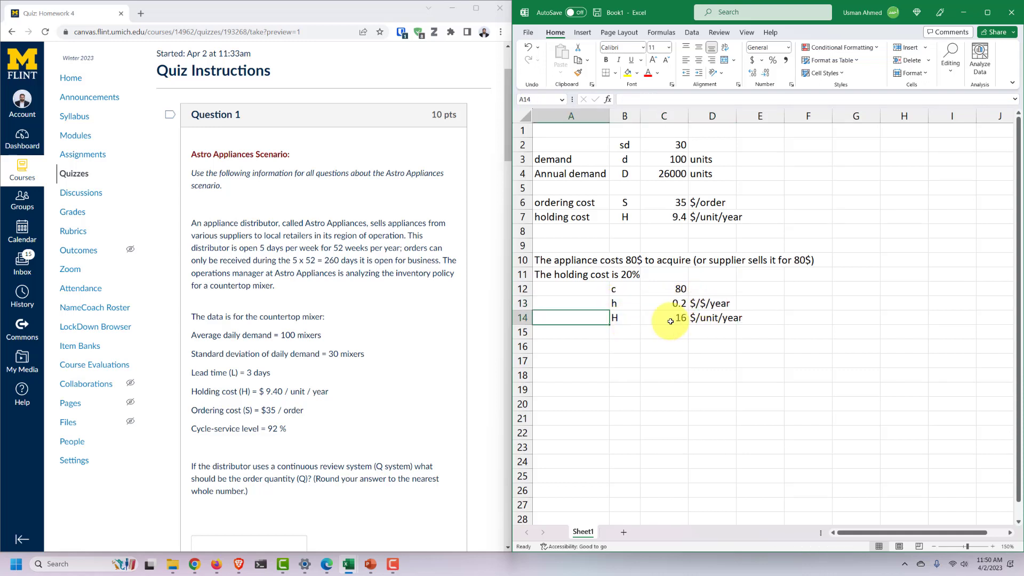
left_click_drag(597, 303, 680, 302)
left_click(677, 291)
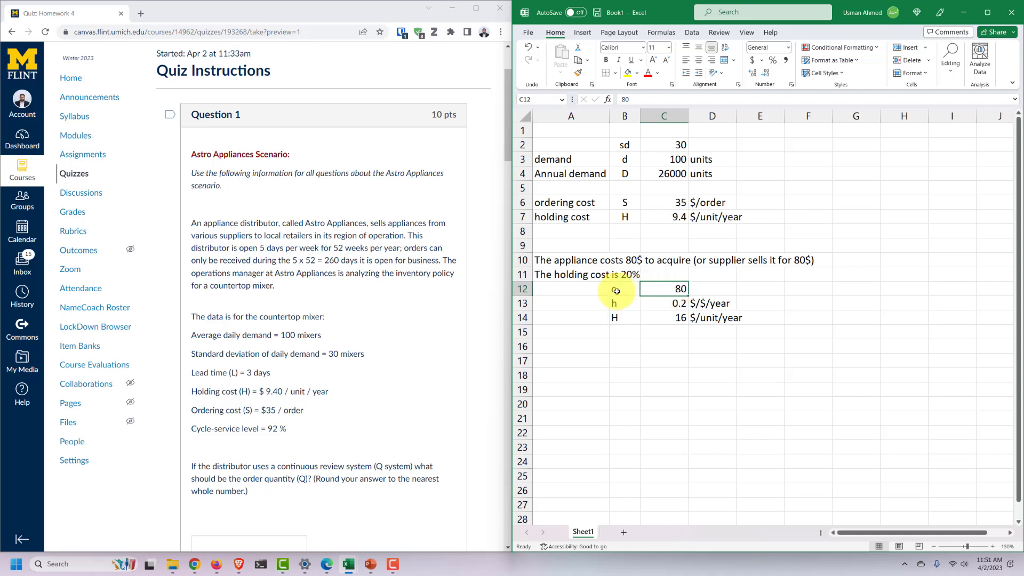
left_click_drag(617, 292, 677, 290)
left_click(674, 302)
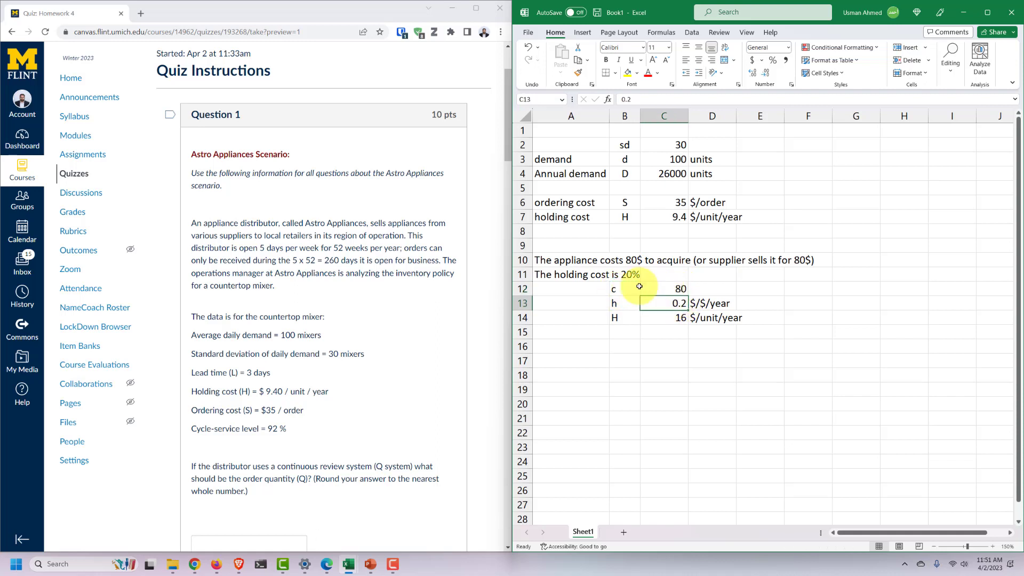
left_click(676, 317)
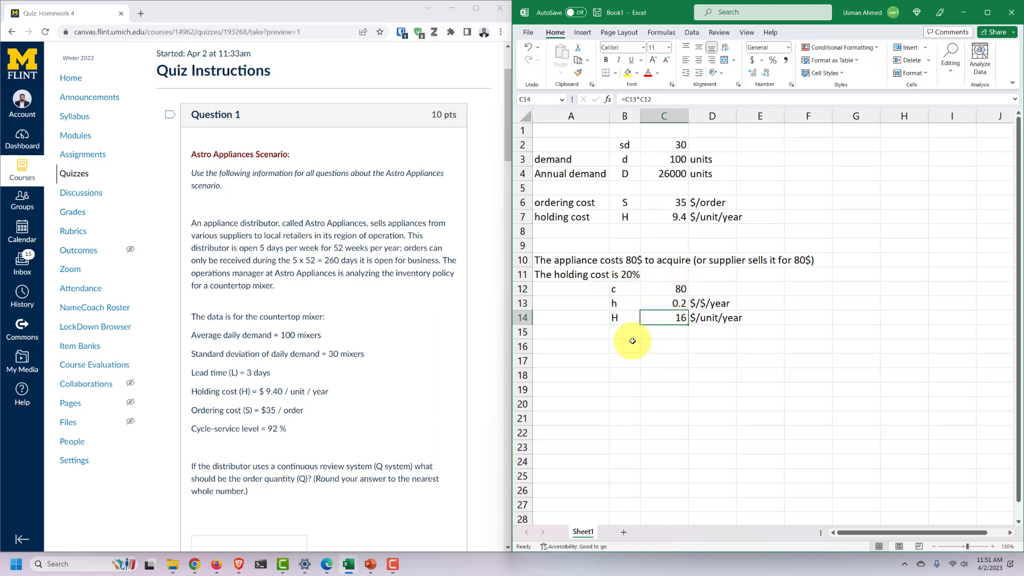
Compare the worked example in rows 10 to 14 with the holding cost in row 7, focusing on the units of H and h.
left_click_drag(537, 260, 811, 324)
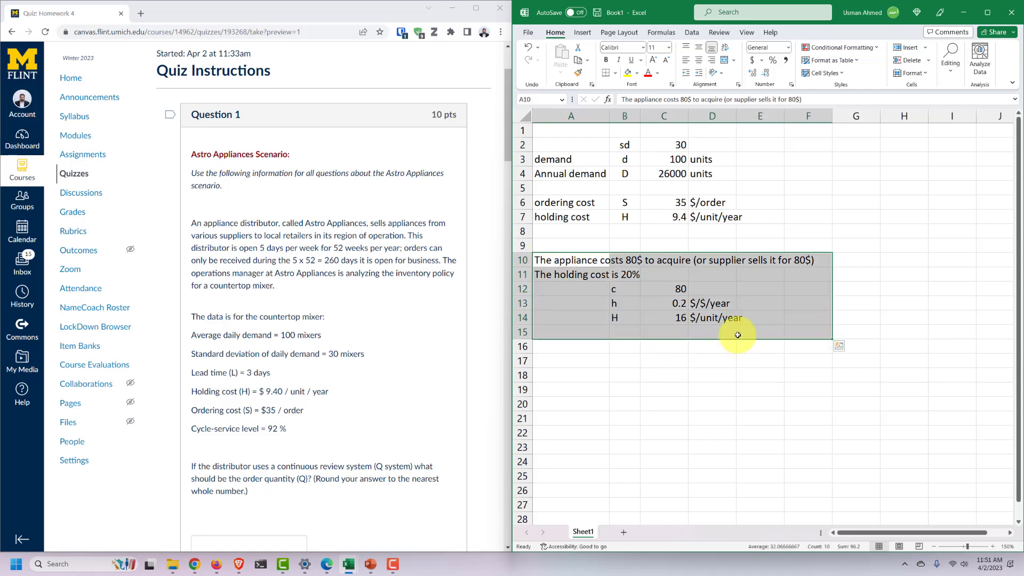
left_click(726, 316)
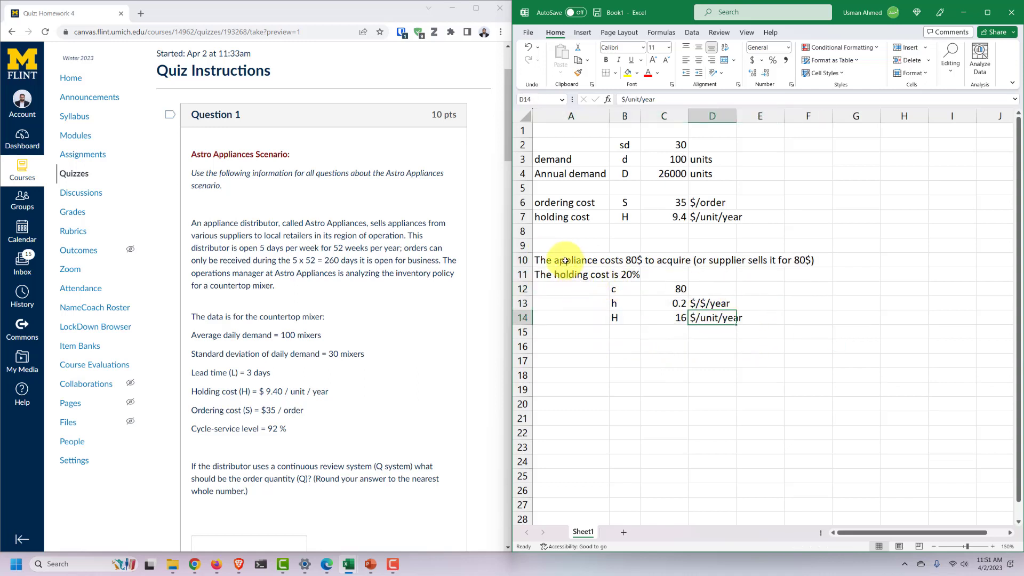
left_click_drag(550, 260, 809, 315)
left_click(767, 336)
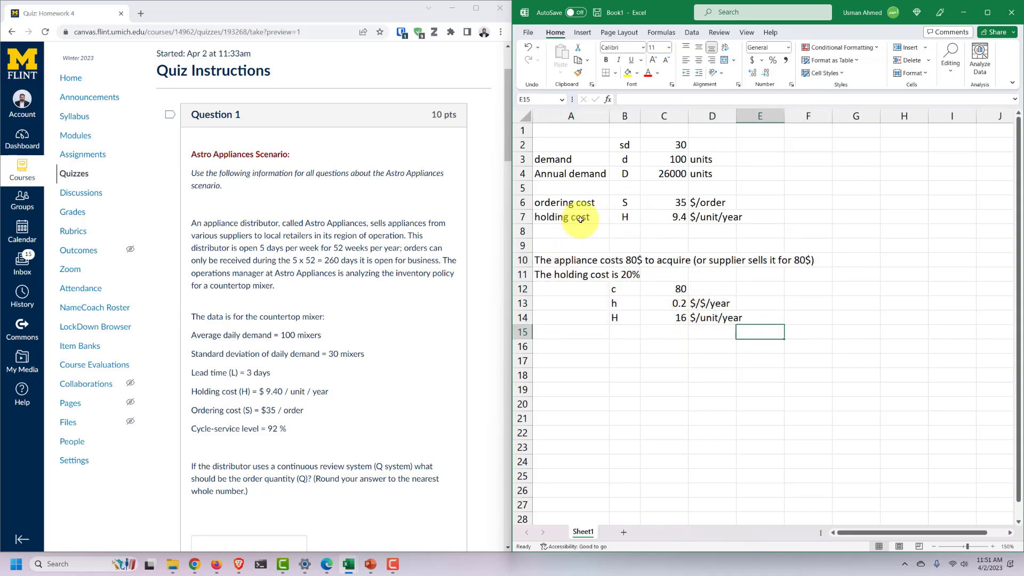
left_click_drag(580, 219, 781, 217)
left_click(668, 215)
left_click(722, 216)
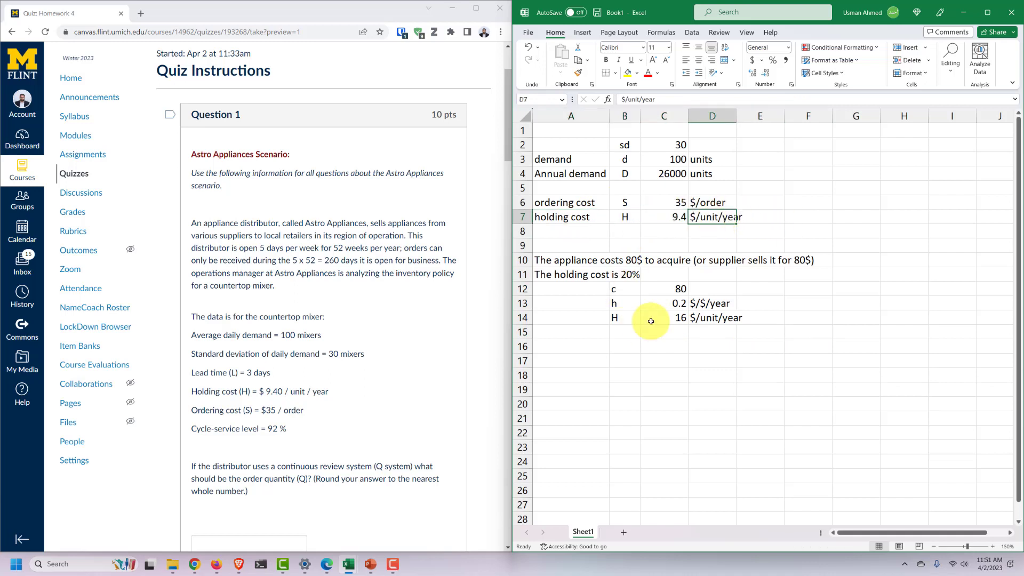
left_click_drag(581, 305, 765, 302)
left_click(705, 304)
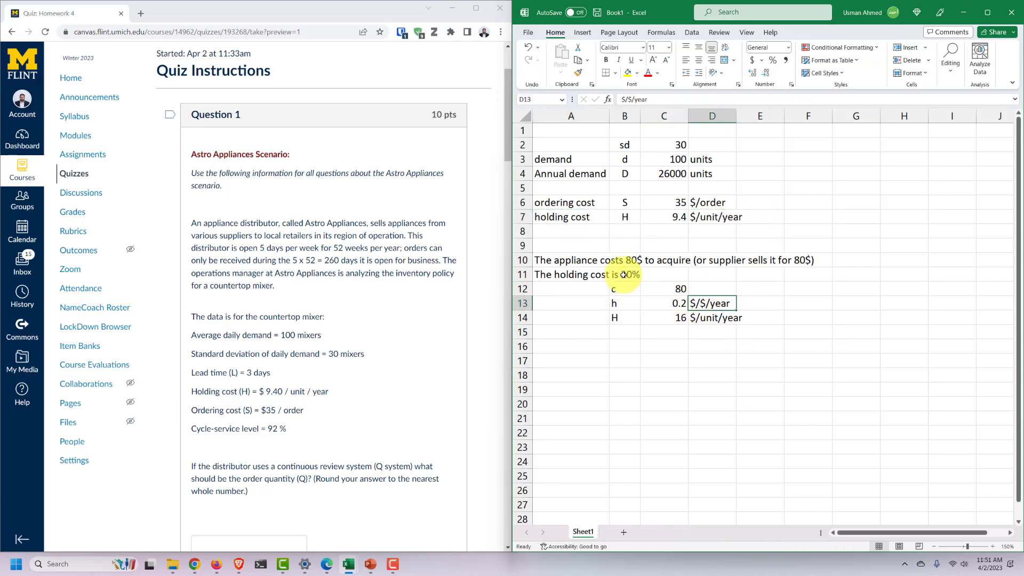
left_click(620, 303)
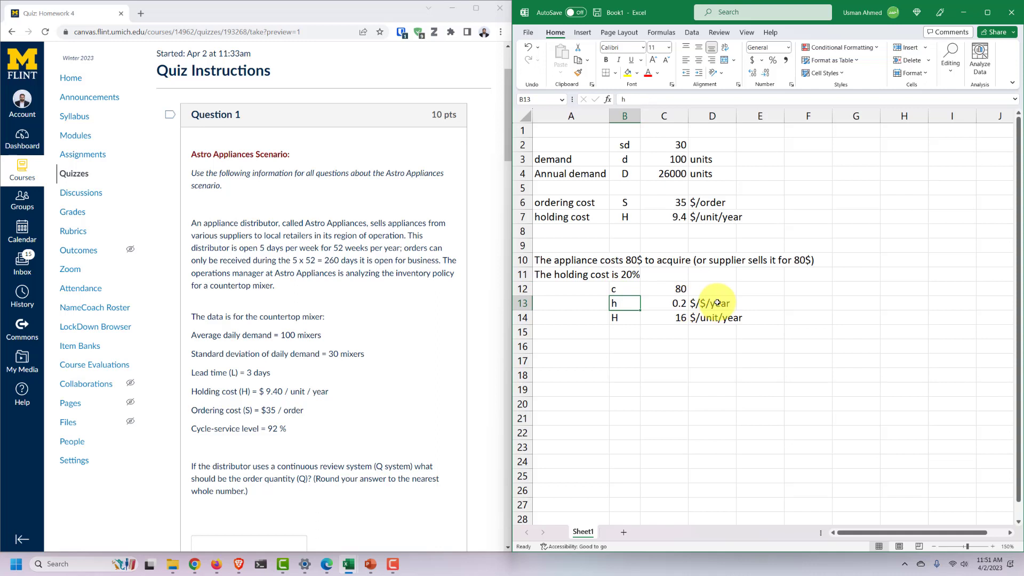
Enter the note "the holding cost is 0.22 $/$/year (h=0.22)" in A16.
left_click(584, 342)
type("the")
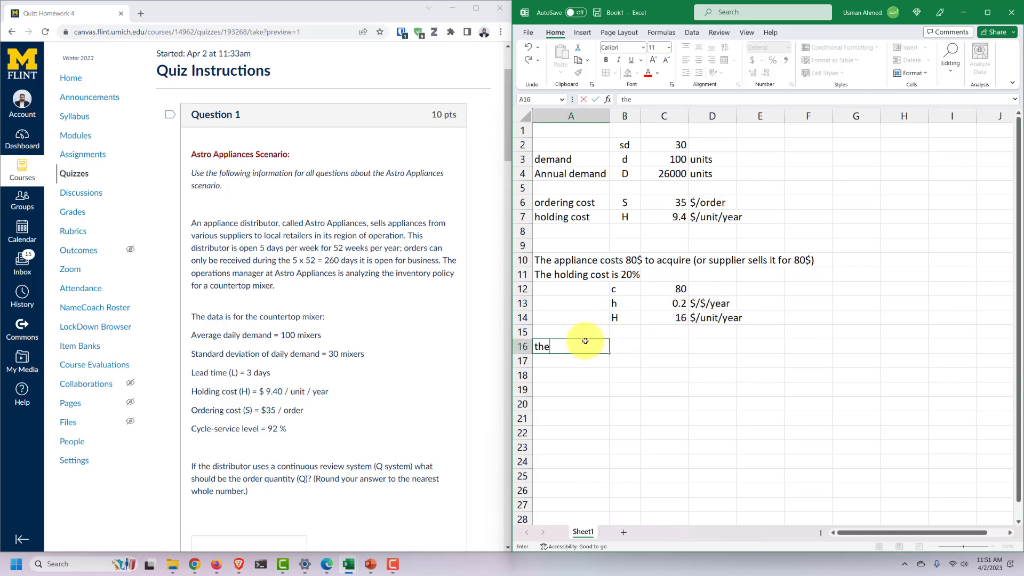
type(" holding cost is 0.22 $/")
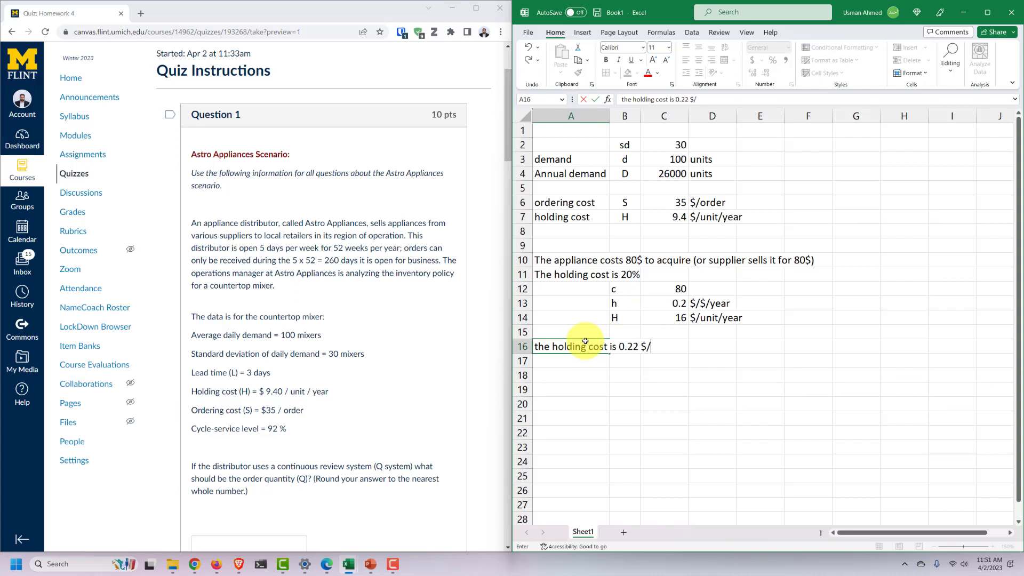
type("$/year (h=0.22")
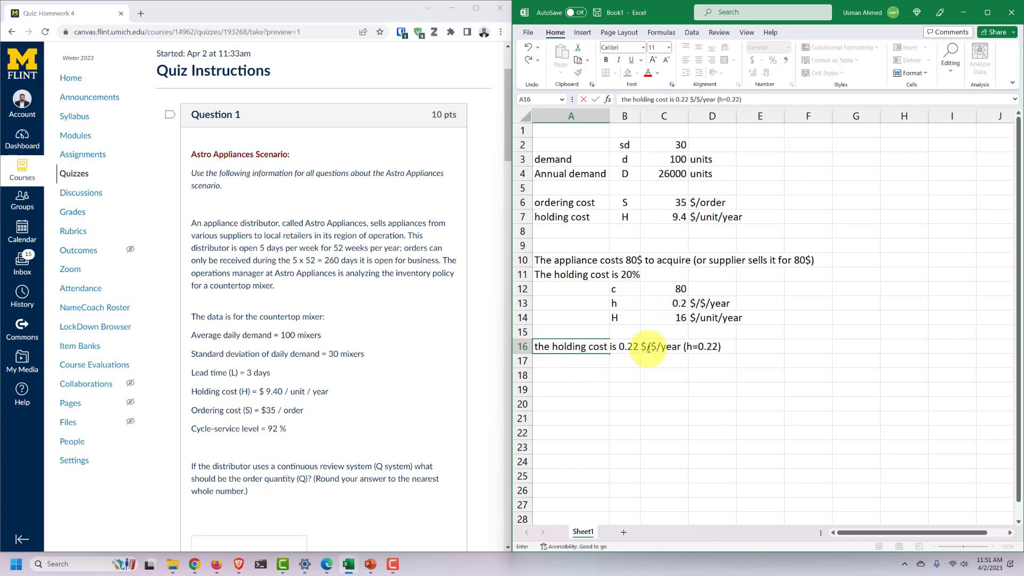
left_click(747, 359)
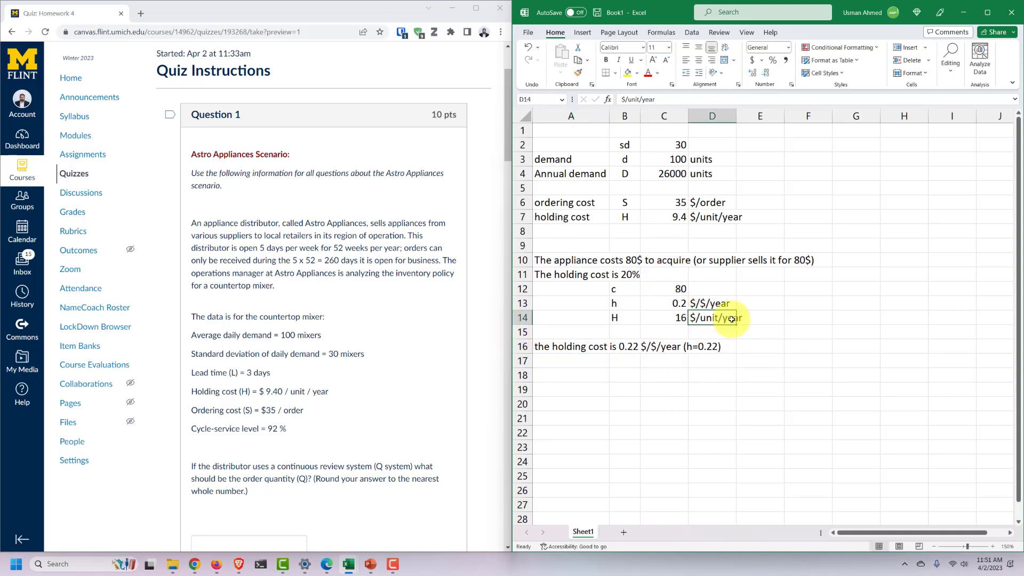
Move the holding cost example block A10:F17 beside the main data so that it starts at F2.
left_click(624, 217)
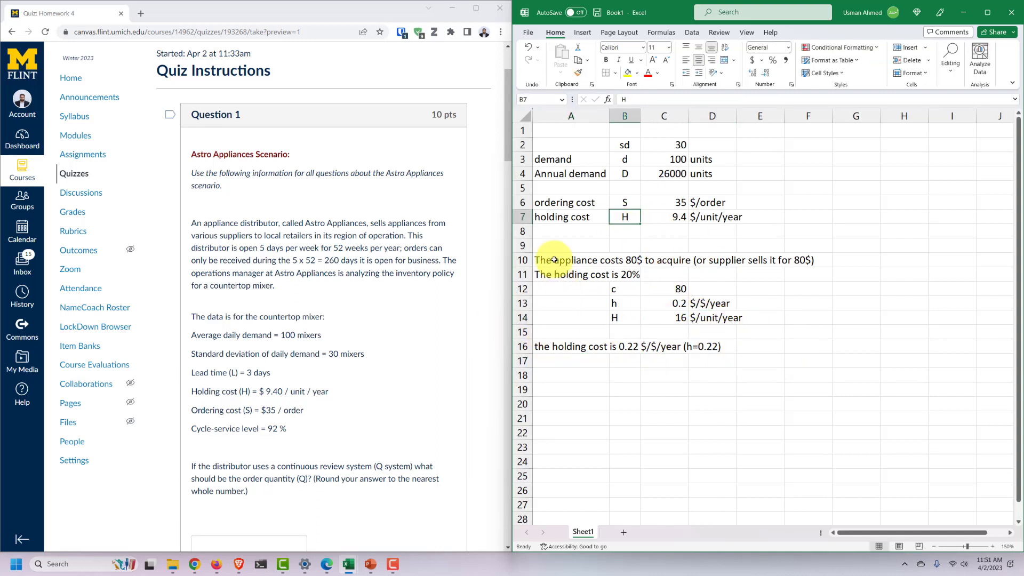
left_click_drag(551, 260, 794, 361)
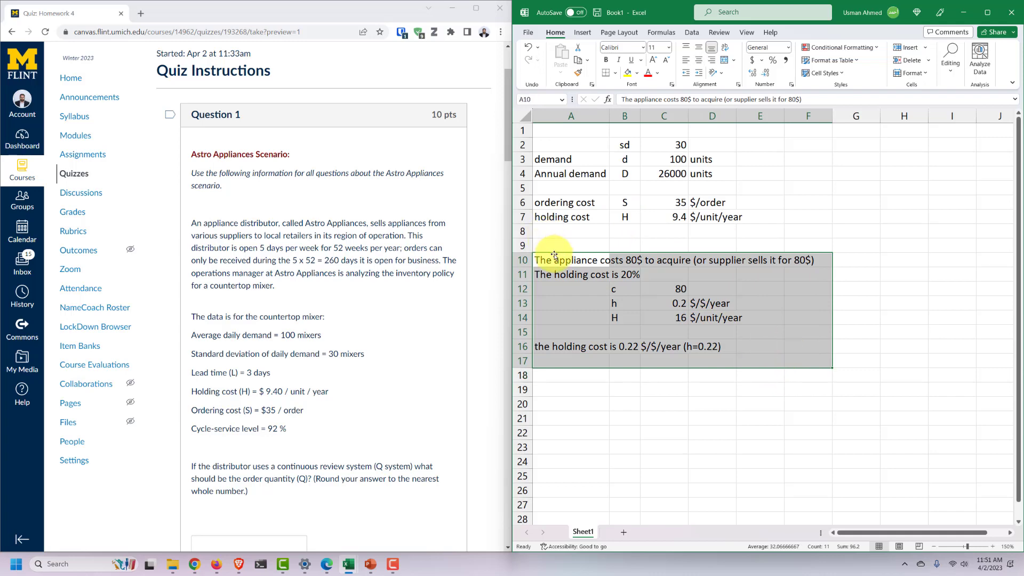
left_click_drag(554, 254, 820, 146)
left_click(570, 274)
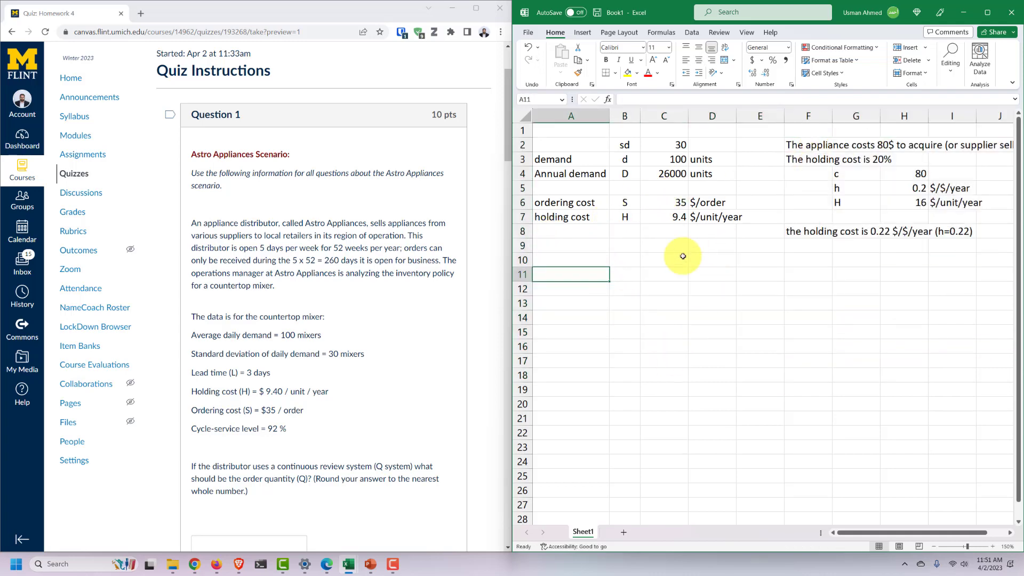
left_click(633, 217)
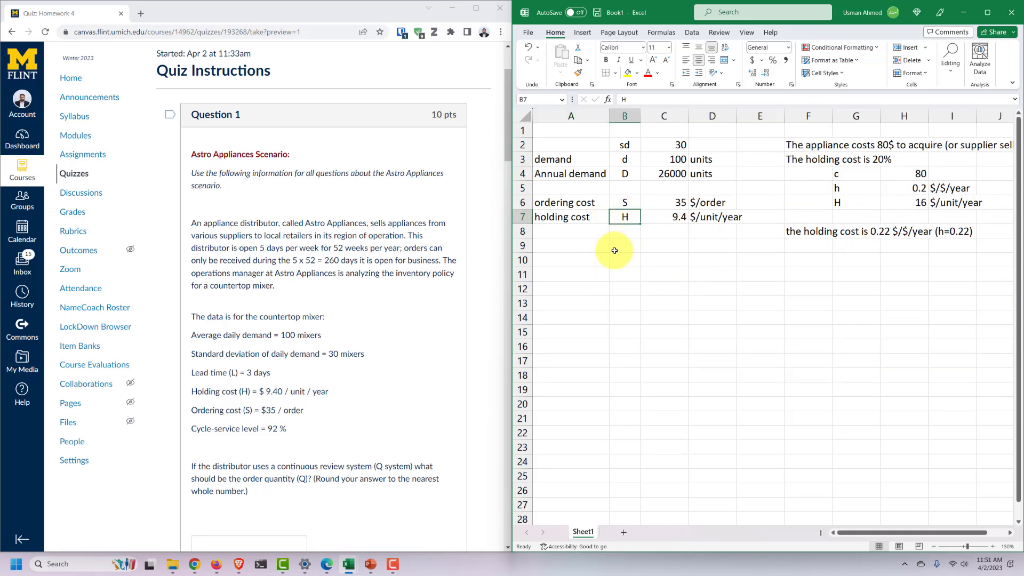
left_click(568, 244)
type("Q")
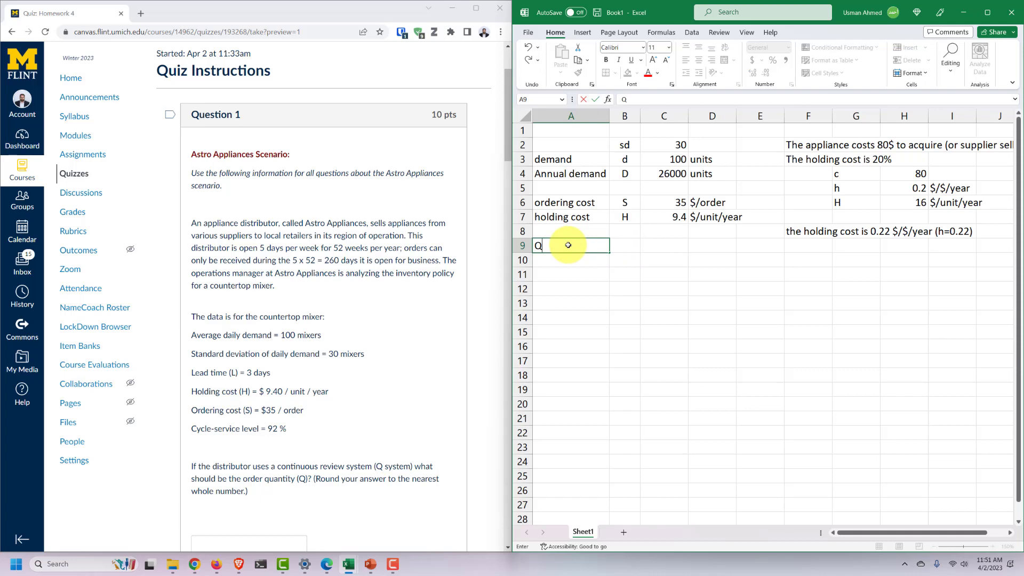
type("*, EOQ")
key("Tab")
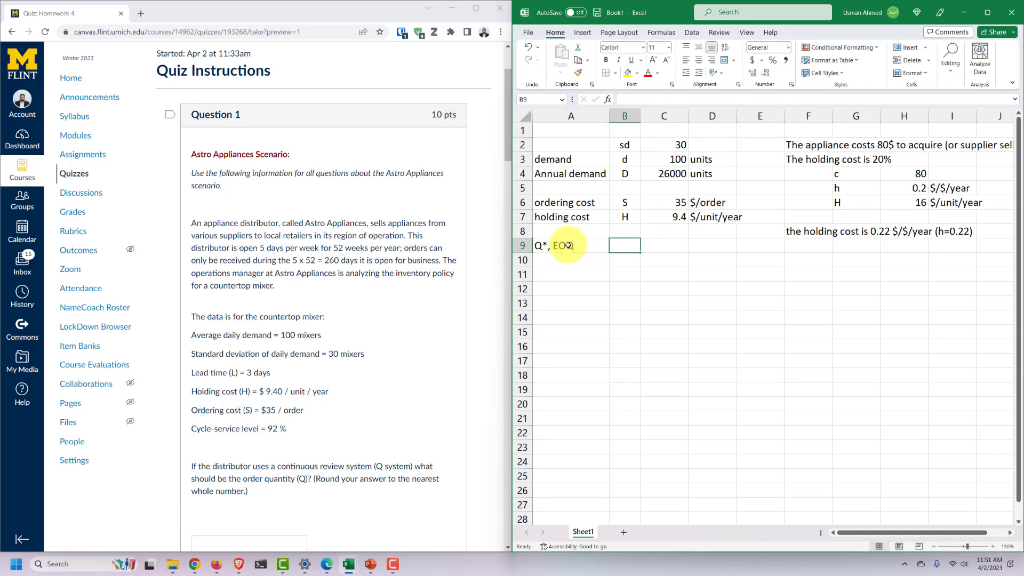
Enter the label "Ordering qty" in A9.
left_click(569, 246)
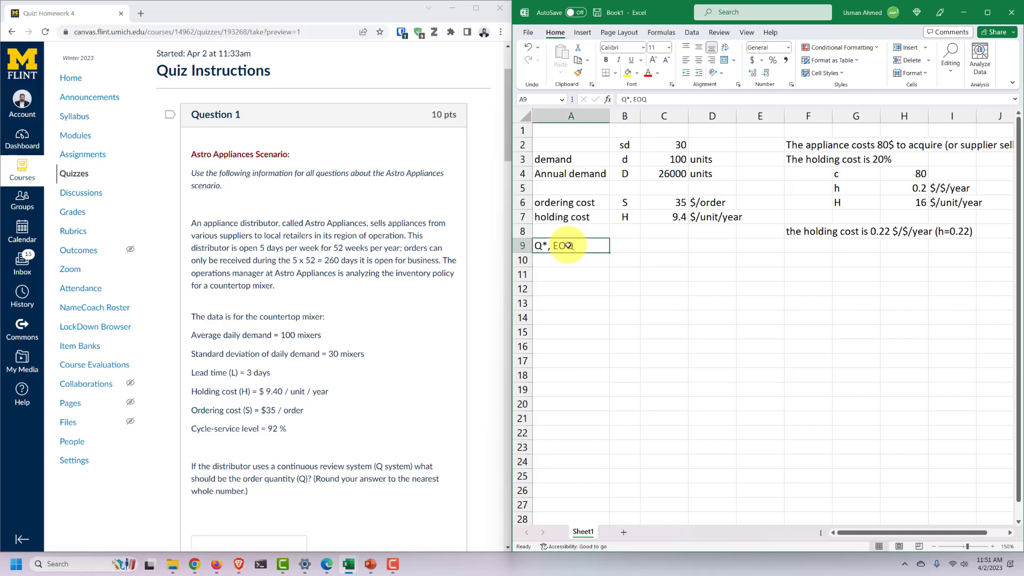
type("Ordering qty")
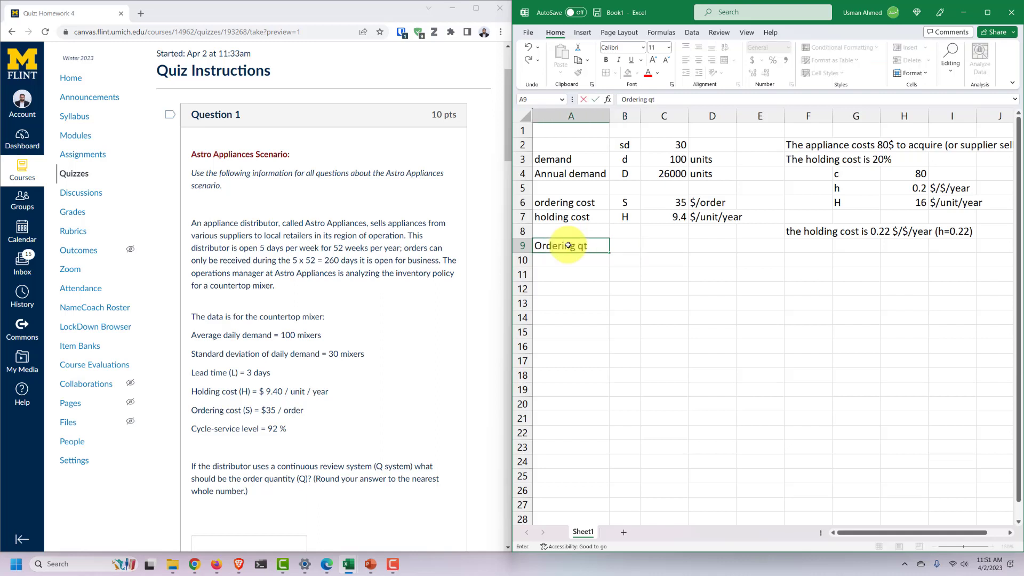
key("Tab")
Enter the symbol label "Q*, EOQ" in B9 and widen column B to fit it.
type("W*")
key("BackSpace")
key("BackSpace")
type("Q")
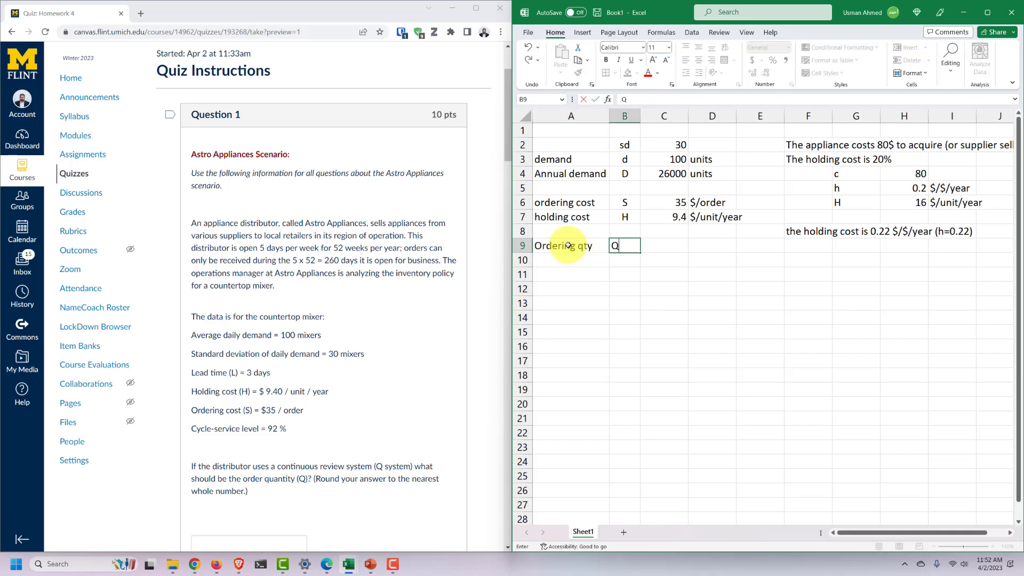
type("*, EOR")
key("ctrl+Return")
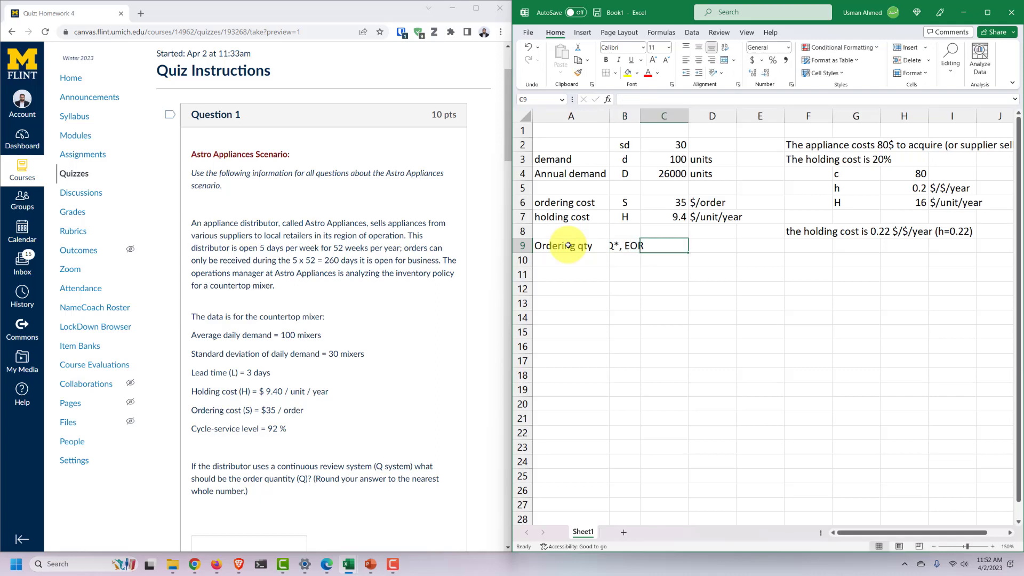
left_click(664, 99)
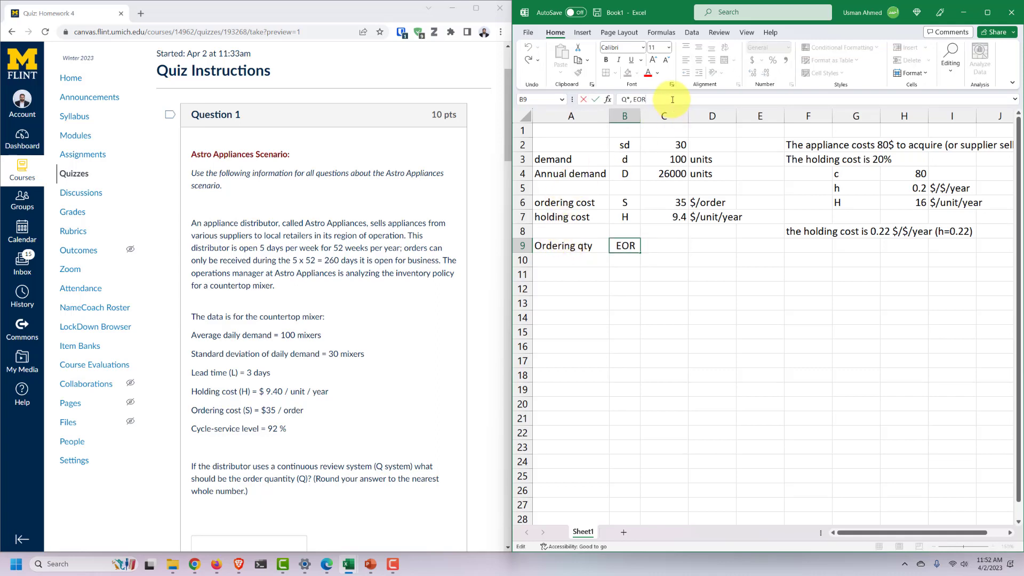
key("BackSpace")
type("Q")
key("Tab")
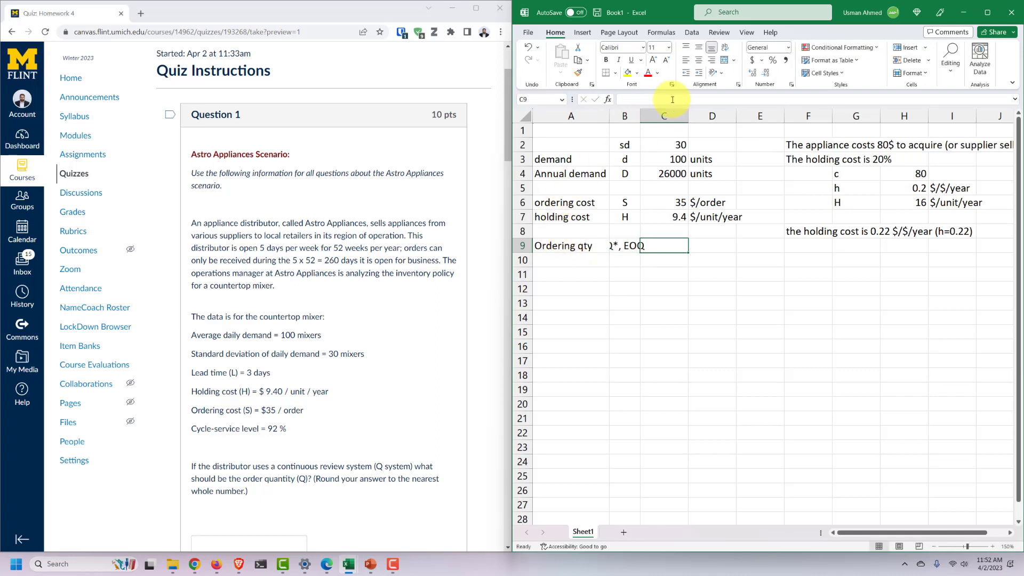
double_click(639, 114)
Switch to the PowerPoint deck L09. Inventory Management Pt1 and browse its slides on lot size Q and relevant costs.
mouse_move(371, 563)
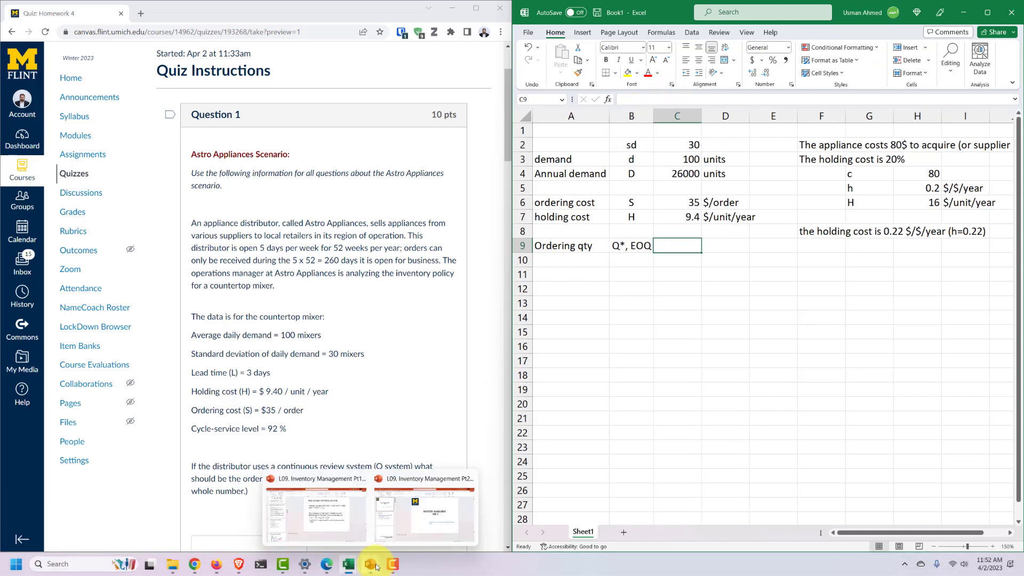
left_click(333, 528)
scroll(64, 264, "up", 10)
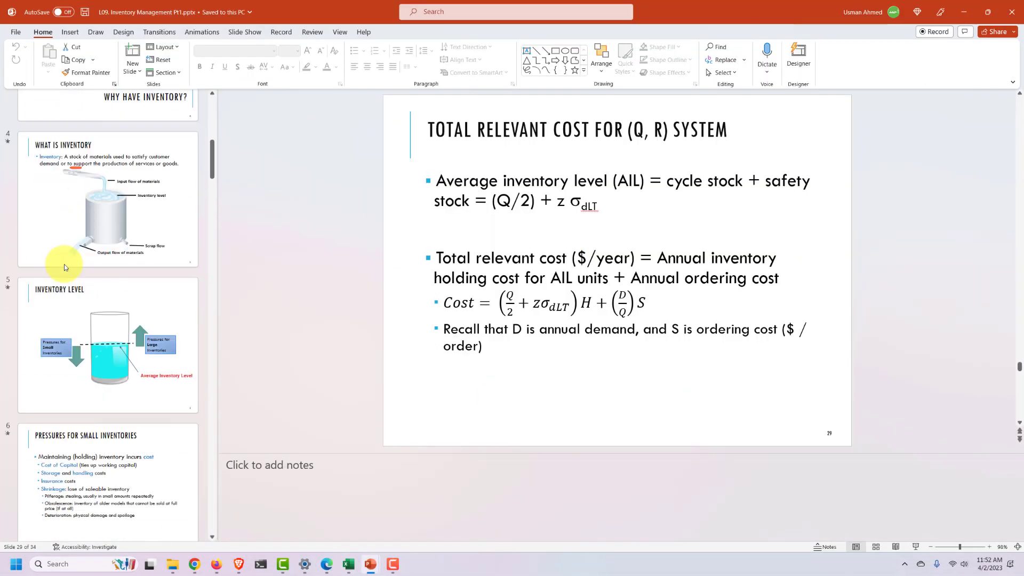
scroll(64, 264, "down", 10)
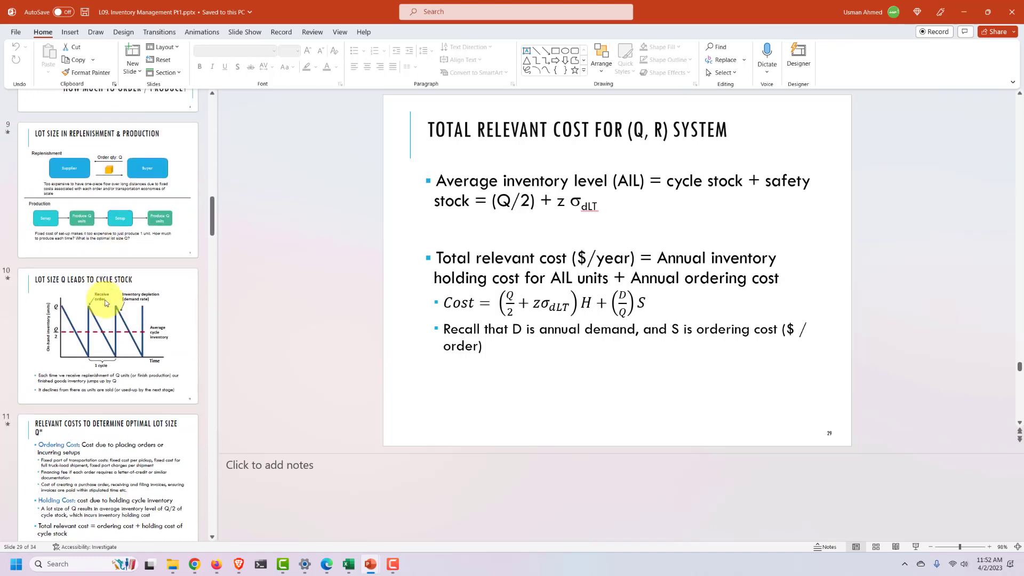
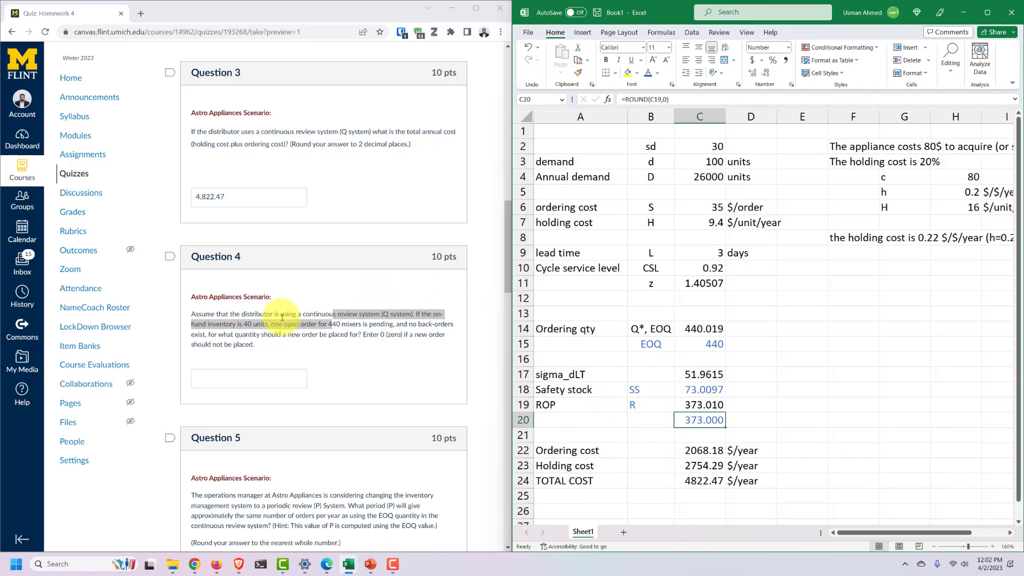
Enter the label "on hand inventory" in A28 below the total cost rows.
scroll(700, 393, "down", 2)
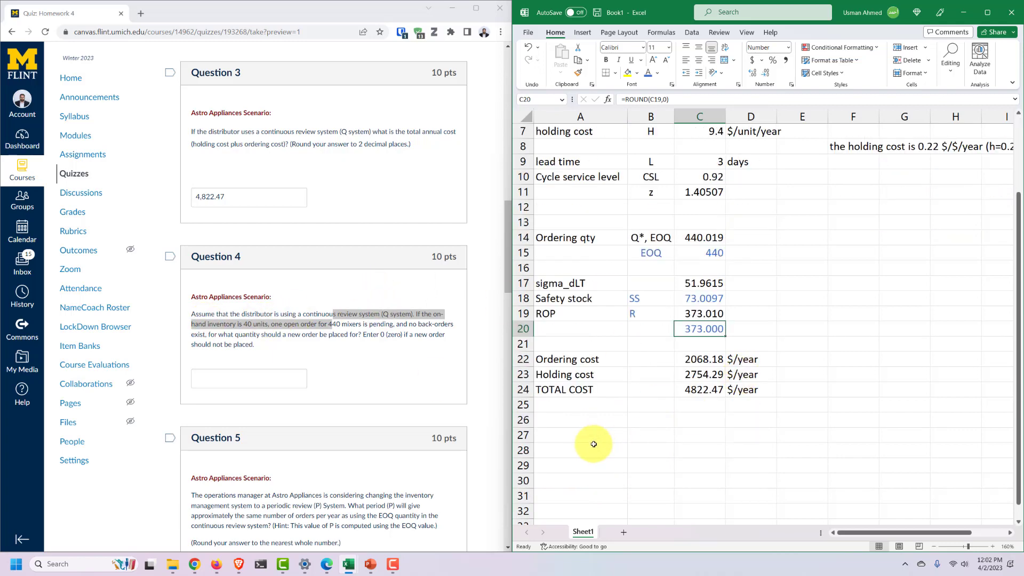
left_click(576, 445)
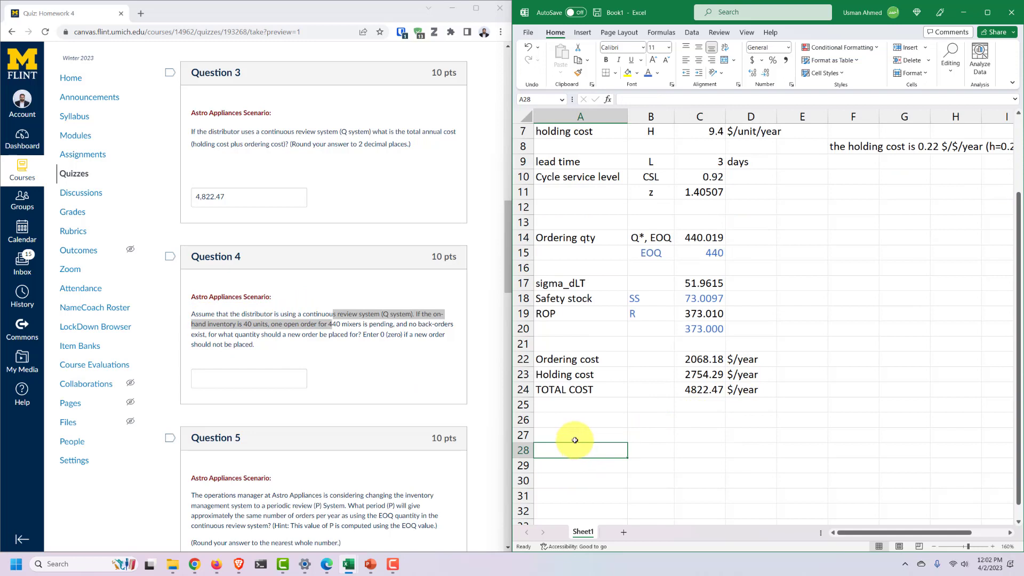
type("on hand invenotry")
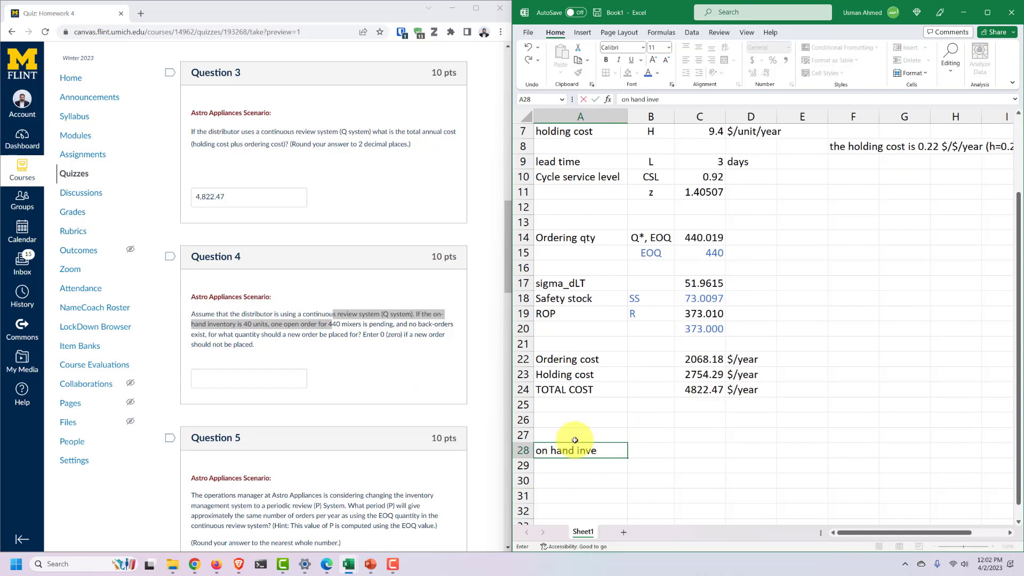
key("Tab")
left_click(575, 442)
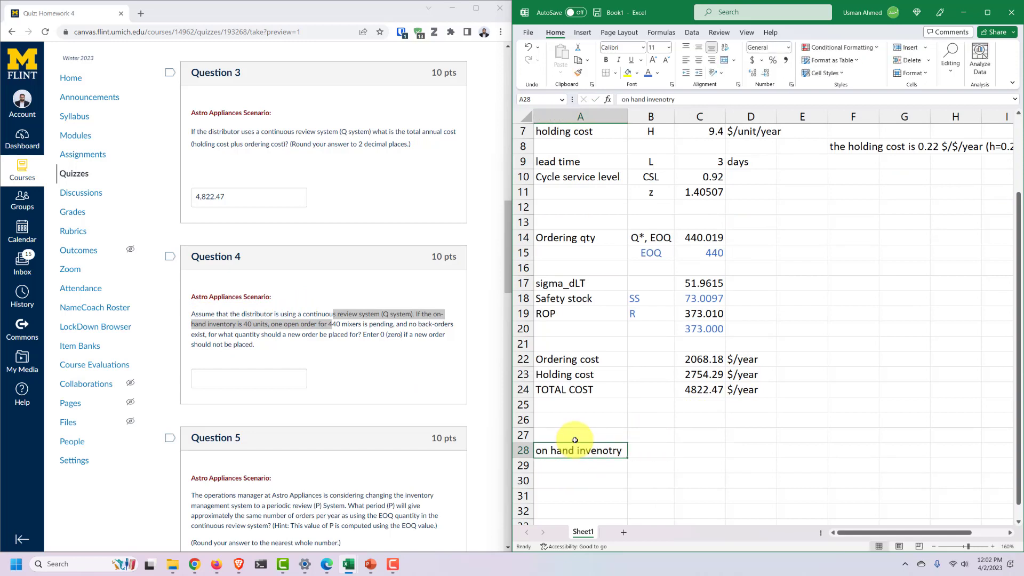
double_click(602, 450)
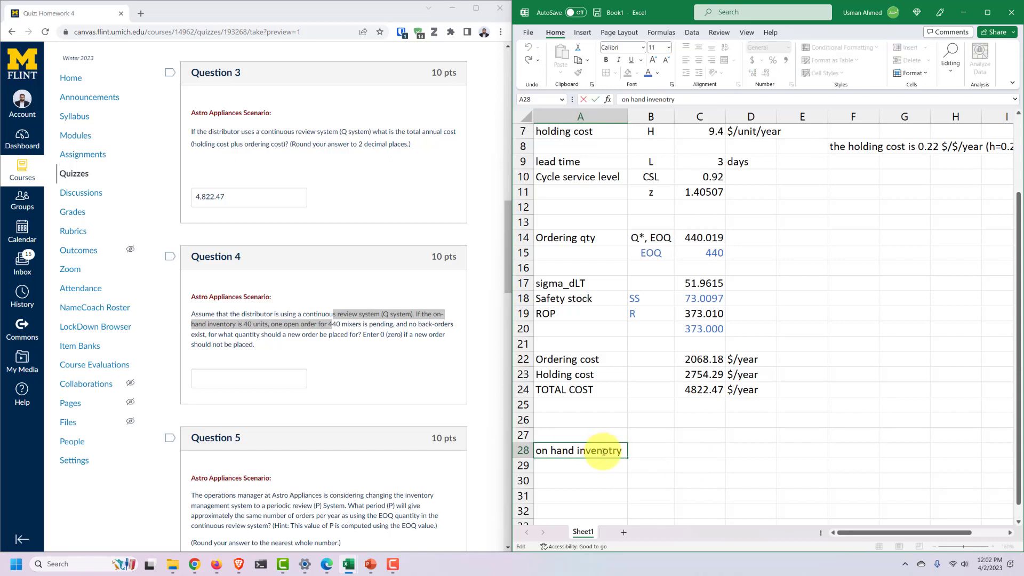
key("Delete")
type("o")
key("Tab")
Enter 40 in B28 and units in C28 for the on-hand inventory.
type("4")
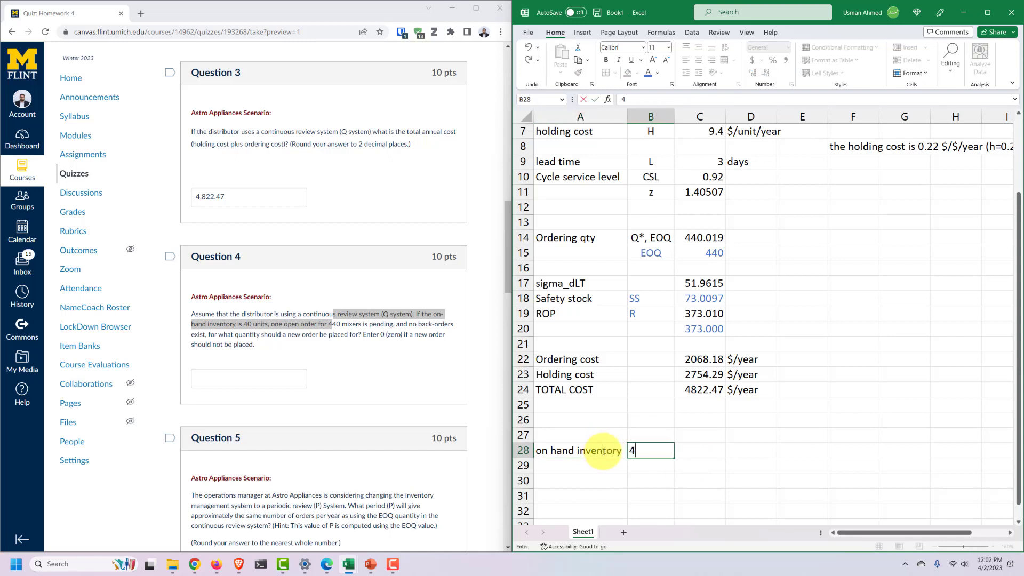
type("0")
key("Tab")
type("units")
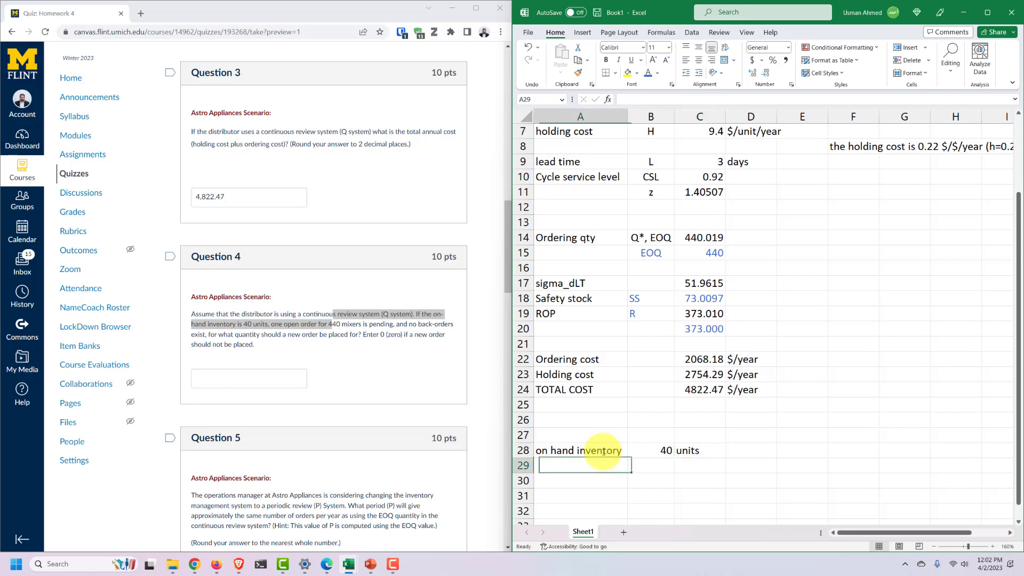
key("Return")
Add an "open order" row in row 29 with 440 in B29 and units in C29.
type("open order")
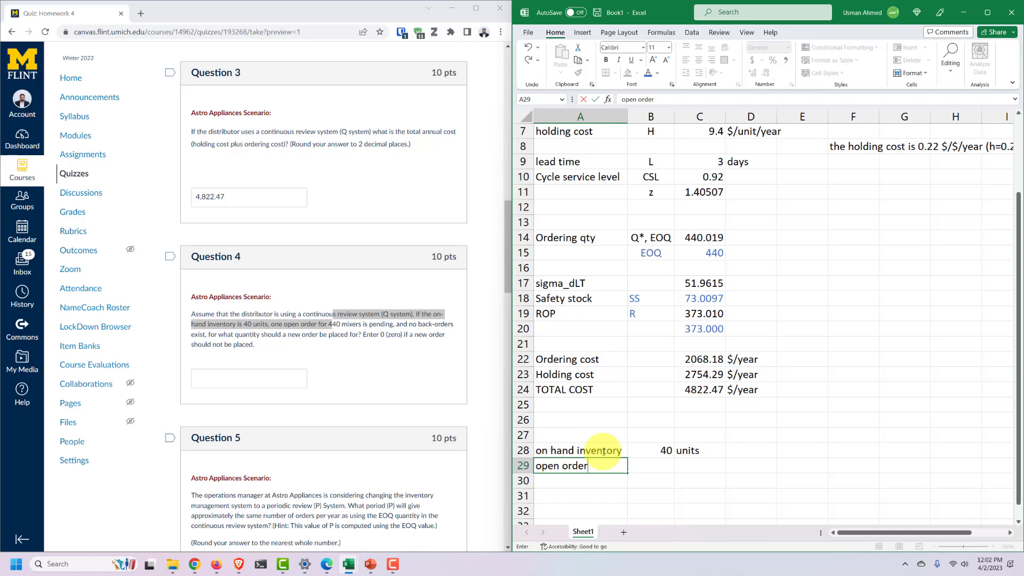
key("Tab")
type("440")
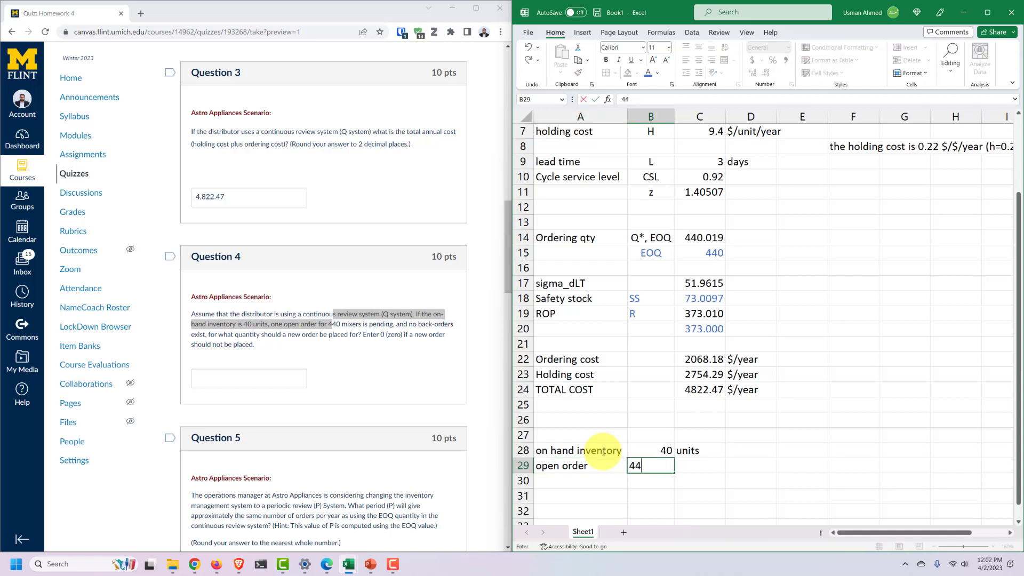
key("Tab")
type("units")
key("Return")
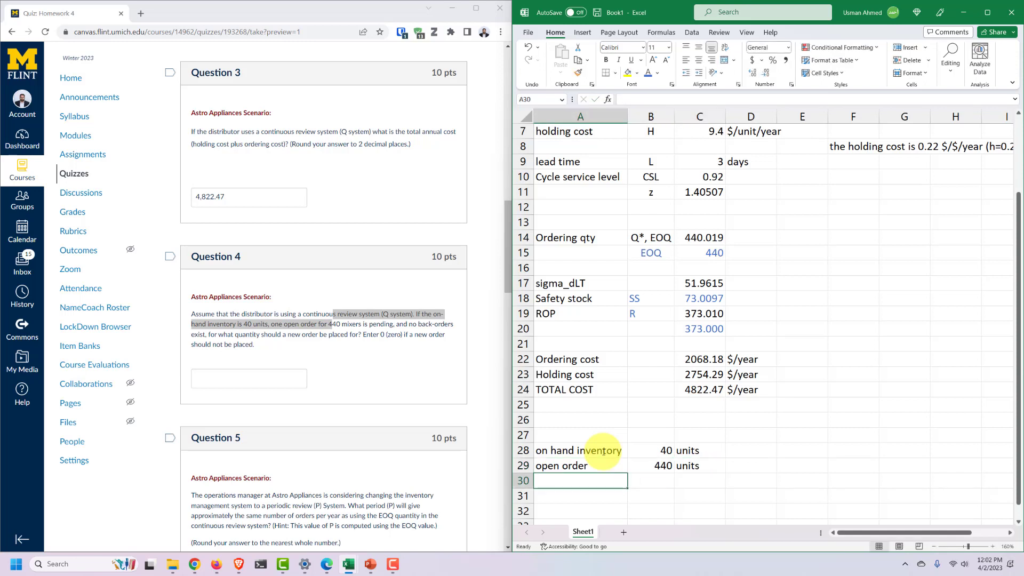
Add a "back orders" row in row 30 with 0 in B30 and units in C30.
type("back orders")
key("Tab")
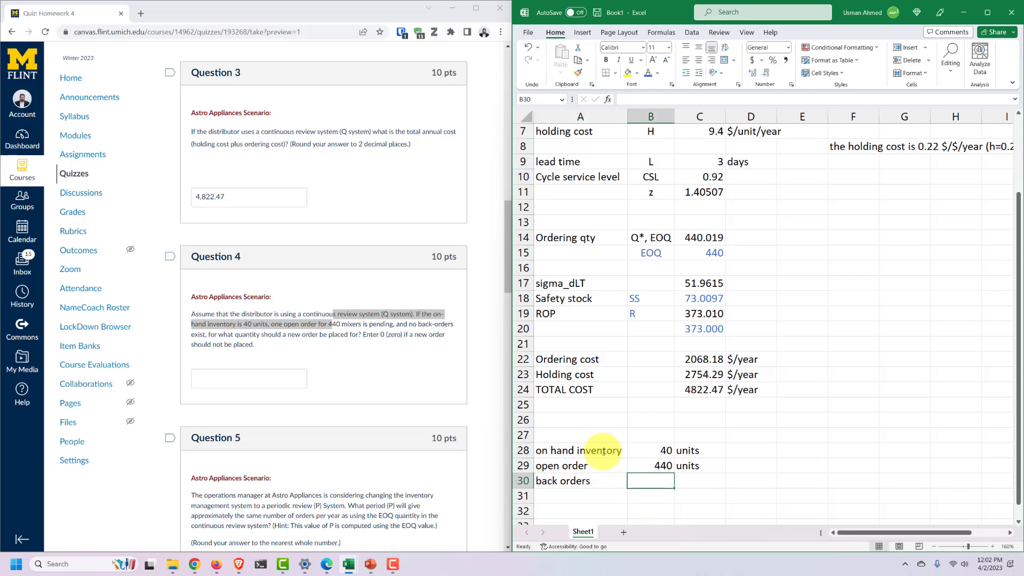
type("0")
key("Tab")
type("units")
key("Return")
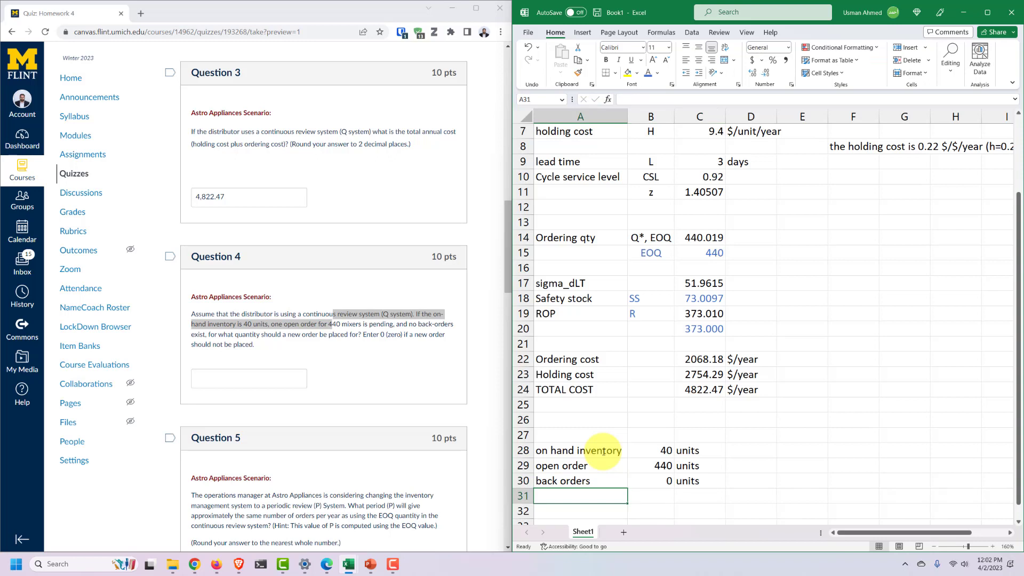
Label A31 "Inv position (IP)" and calculate it in B31 with the formula =B28+B29-B30.
type("I")
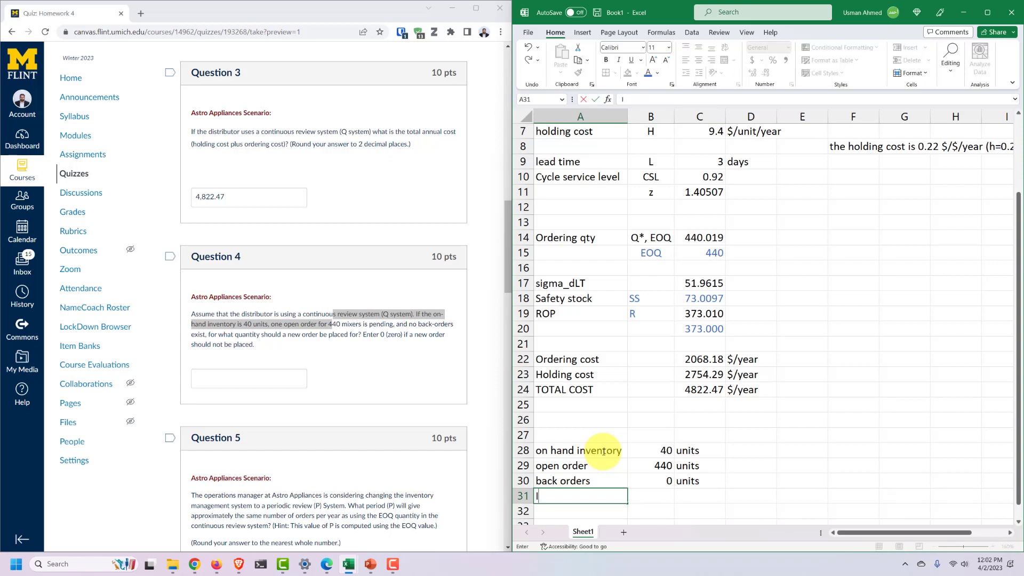
type("nv position (IP")
key("Tab")
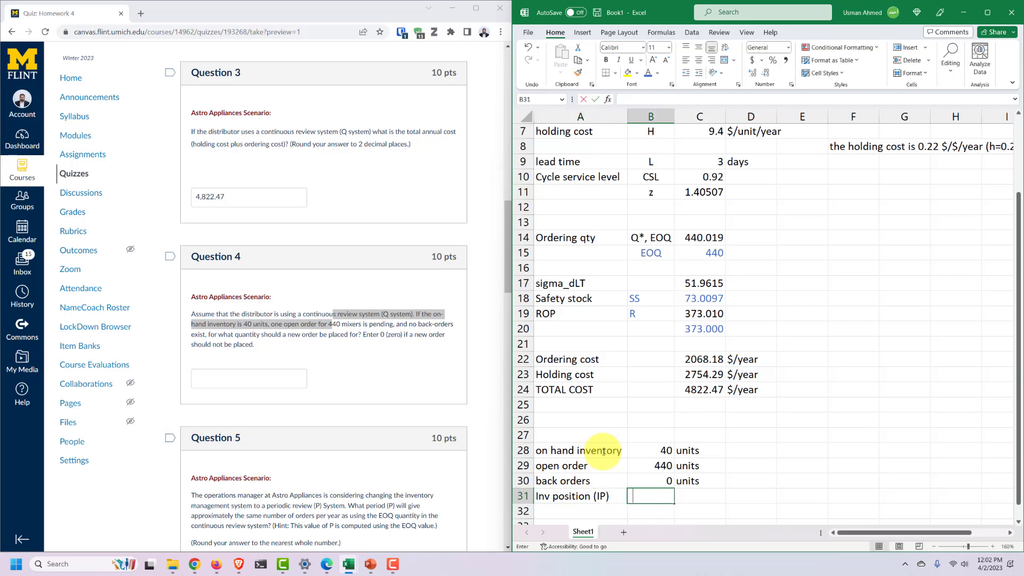
type("=")
key("Up")
key("Up")
key("Up")
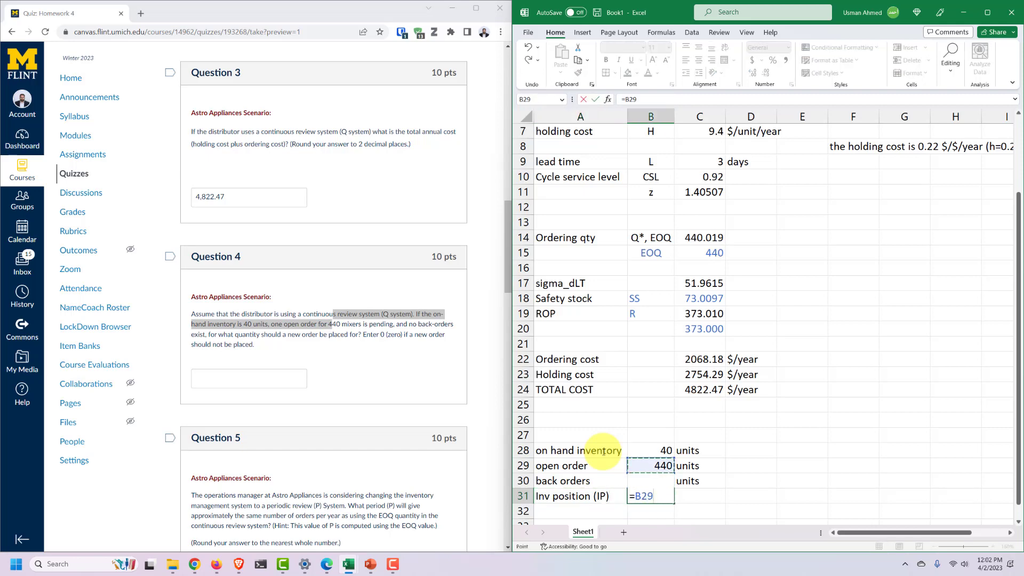
type("+")
key("Up")
key("Up")
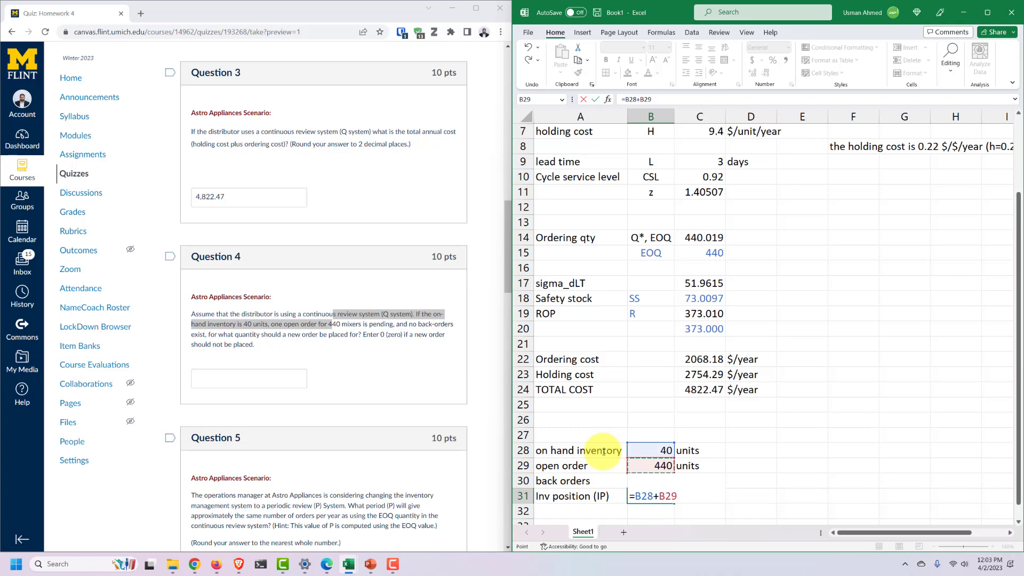
left_click(622, 478)
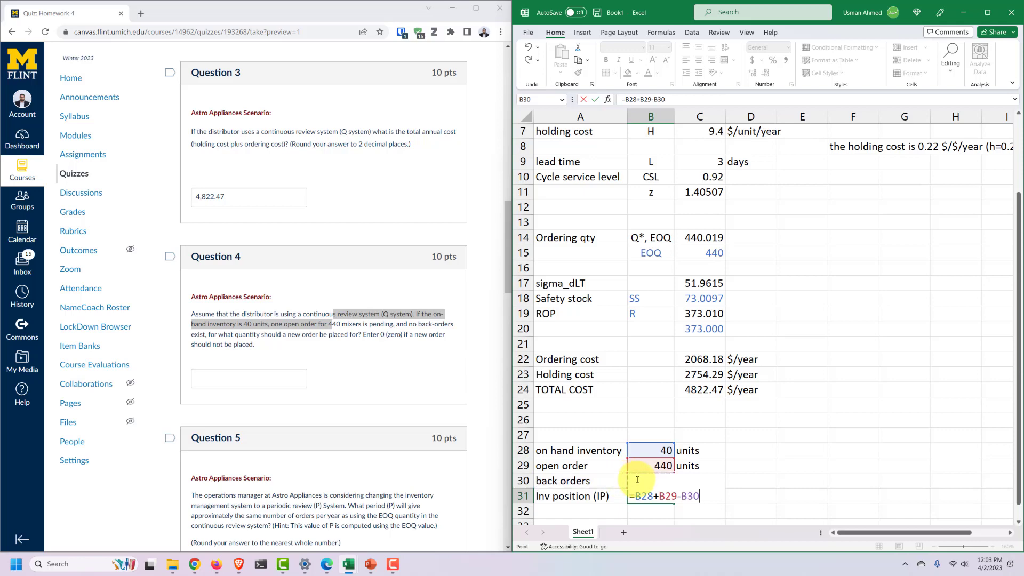
left_click(639, 481)
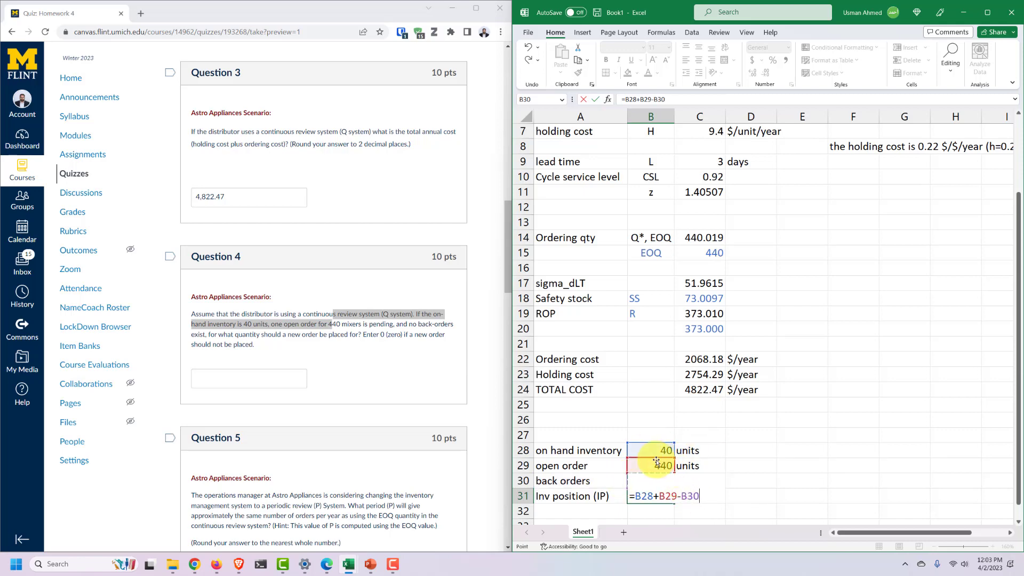
key("Return")
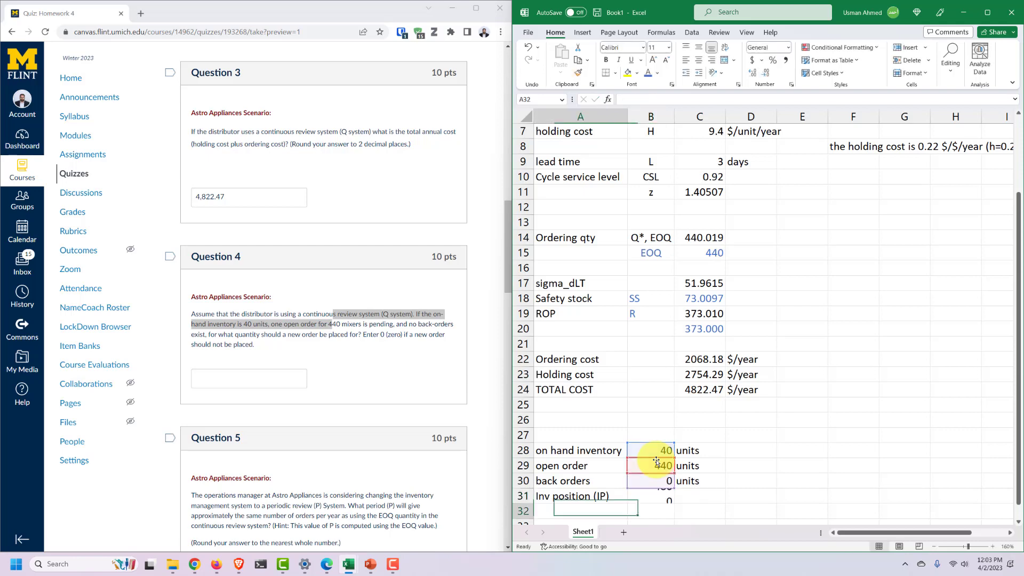
Color the inventory position label and value in A31:B31 dark red.
left_click(664, 499)
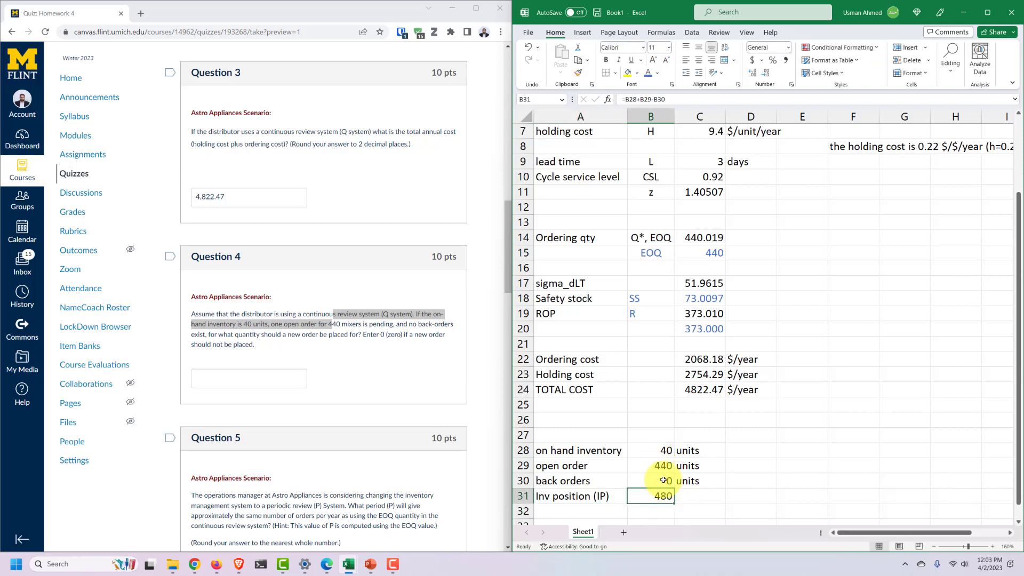
left_click_drag(268, 334, 414, 337)
left_click(482, 378)
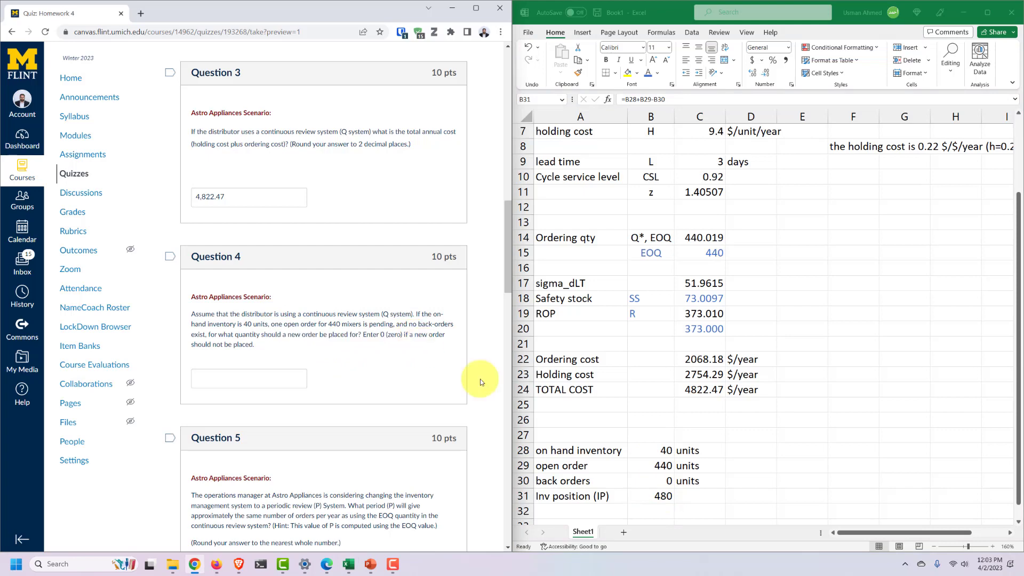
left_click(648, 494)
left_click_drag(615, 493, 650, 496)
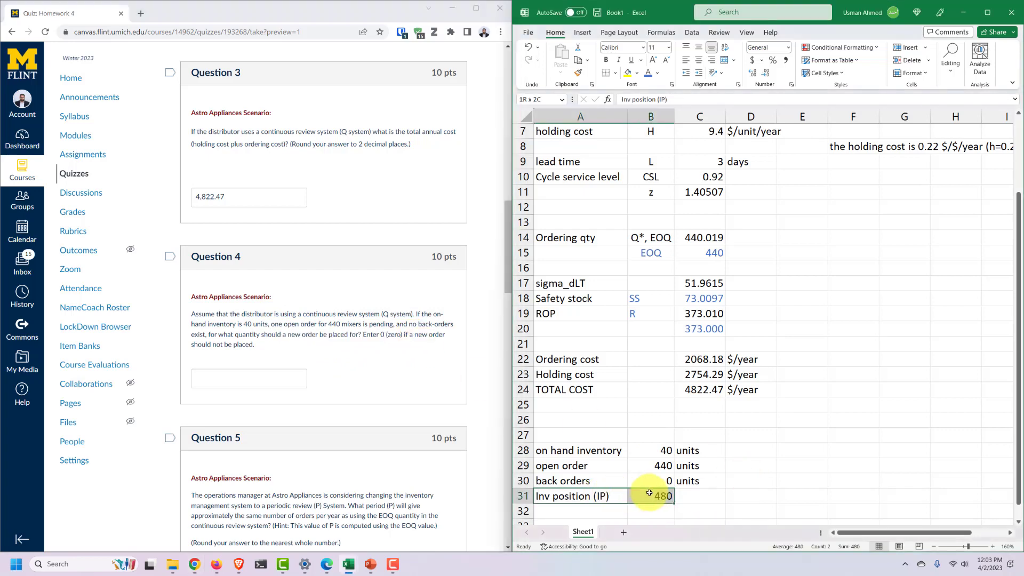
left_click(658, 73)
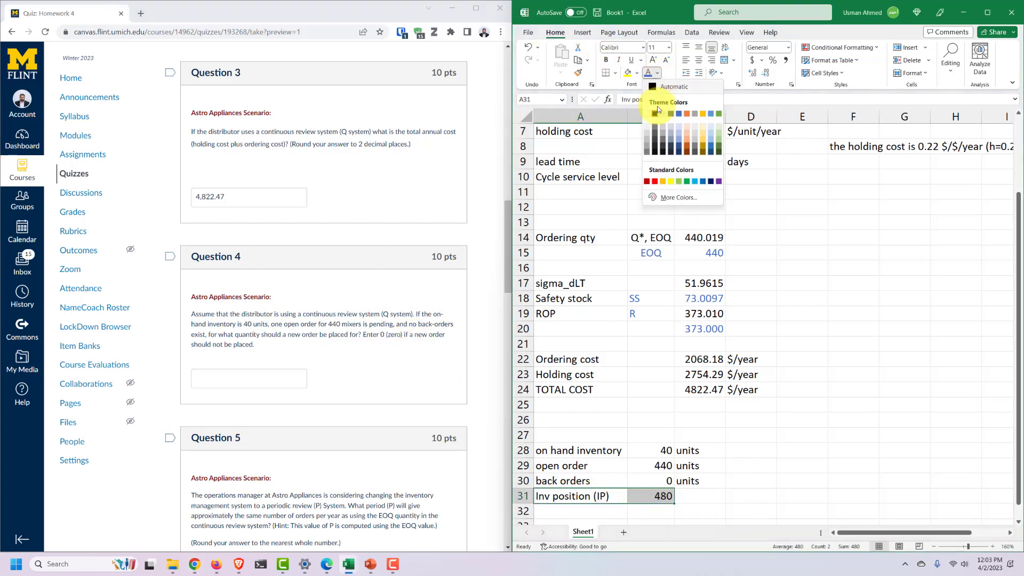
left_click(646, 182)
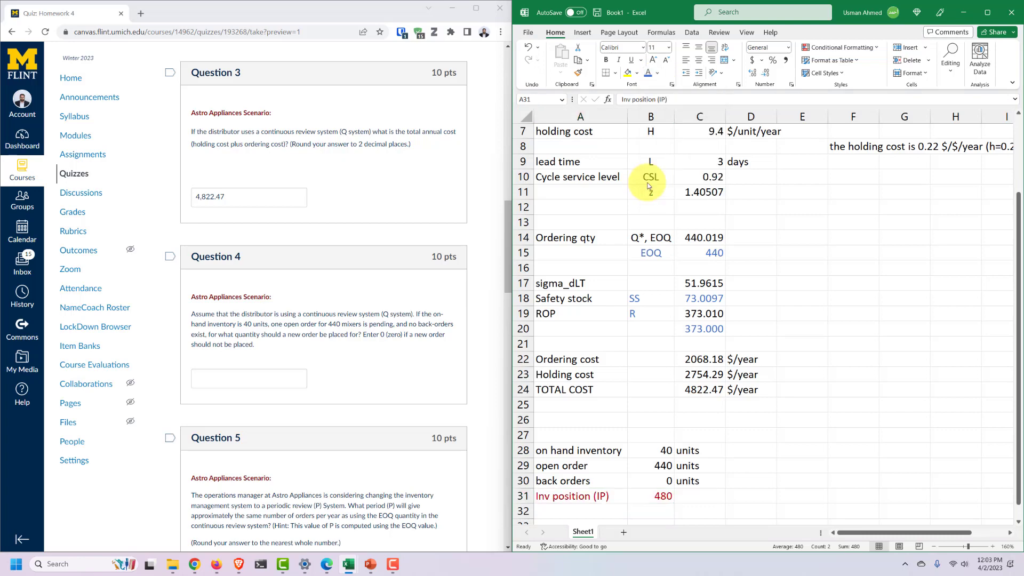
Compare the inventory position in row 31 with the reorder point R in rows 19 and 20.
left_click(755, 389)
left_click(685, 328)
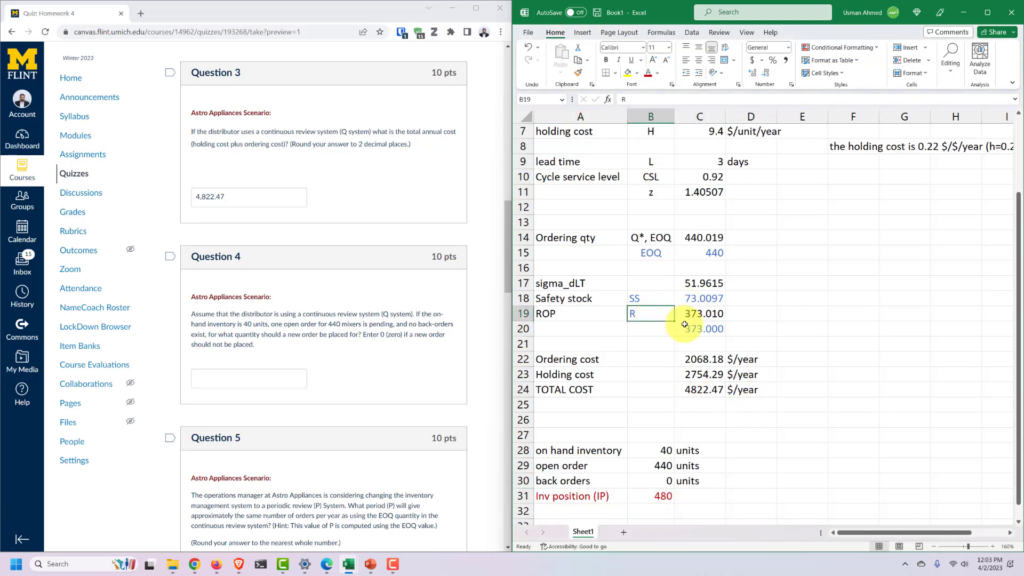
left_click_drag(581, 499, 651, 497)
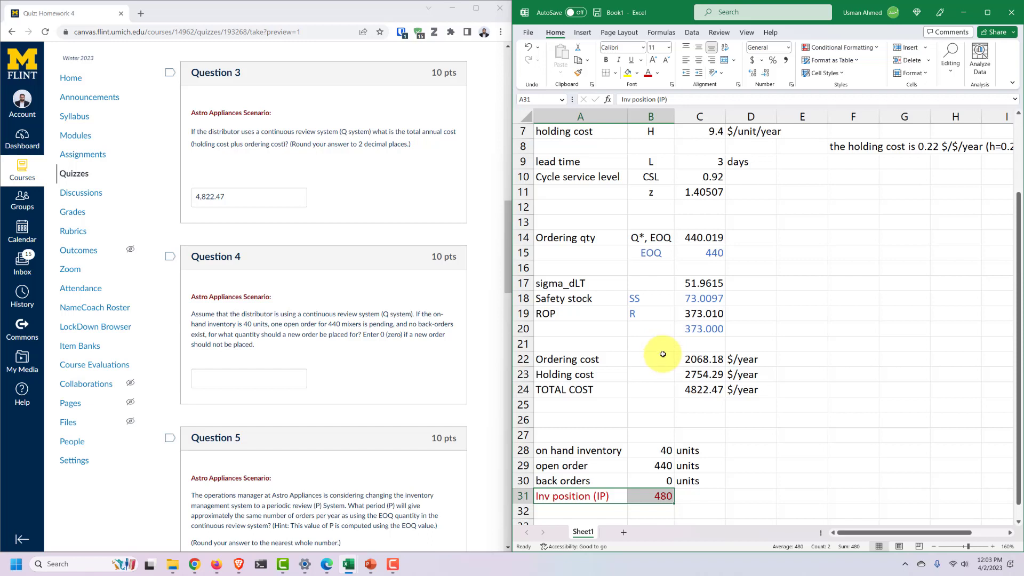
Enter the unit label "units" in D15 beside the rounded EOQ.
left_click_drag(693, 253, 668, 251)
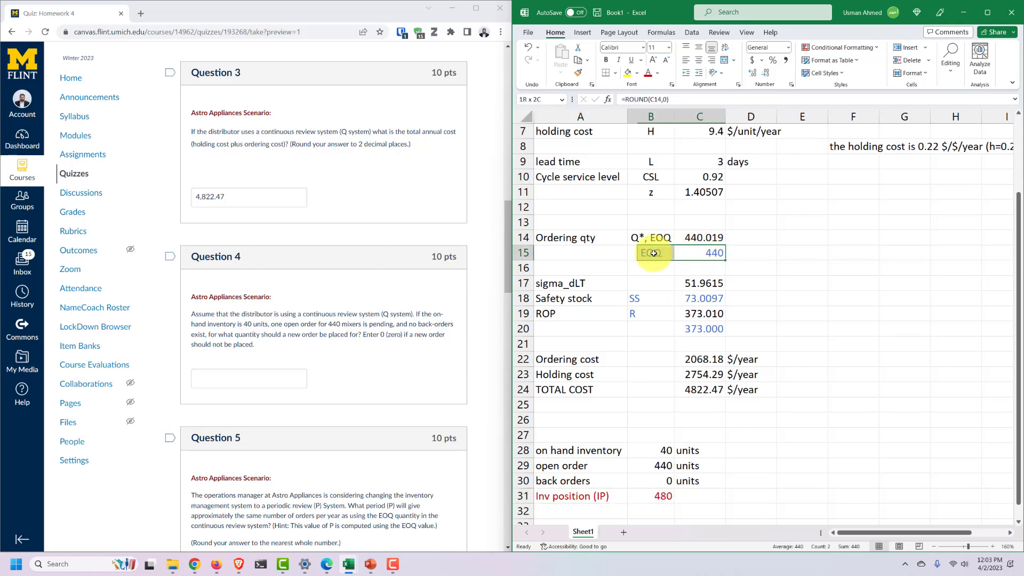
left_click(750, 252)
type("units")
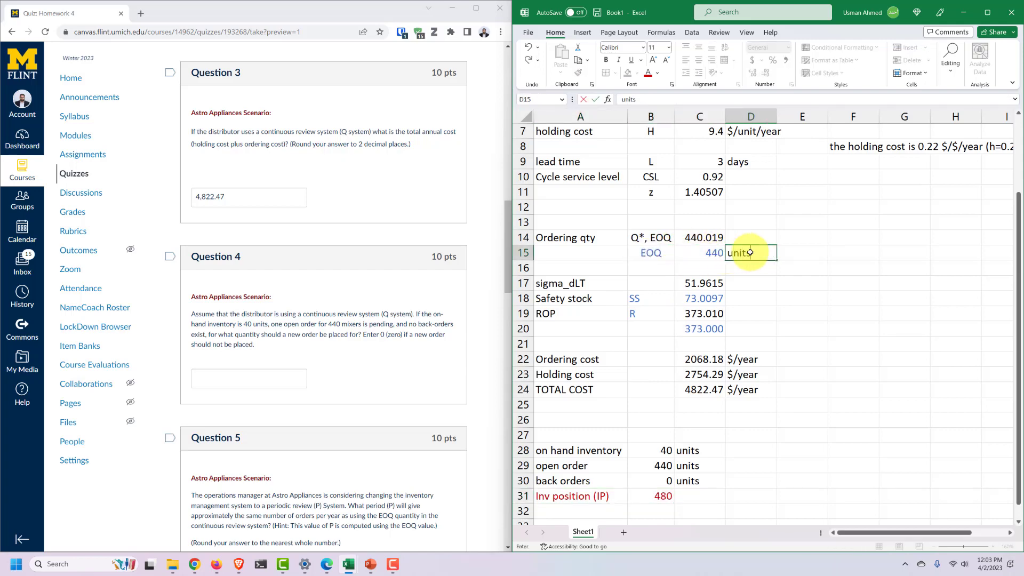
key("Return")
Add an "Order?" row in row 32 with 0 in B32 and "units (not order, because IP > R)" in C32.
left_click_drag(711, 253, 653, 252)
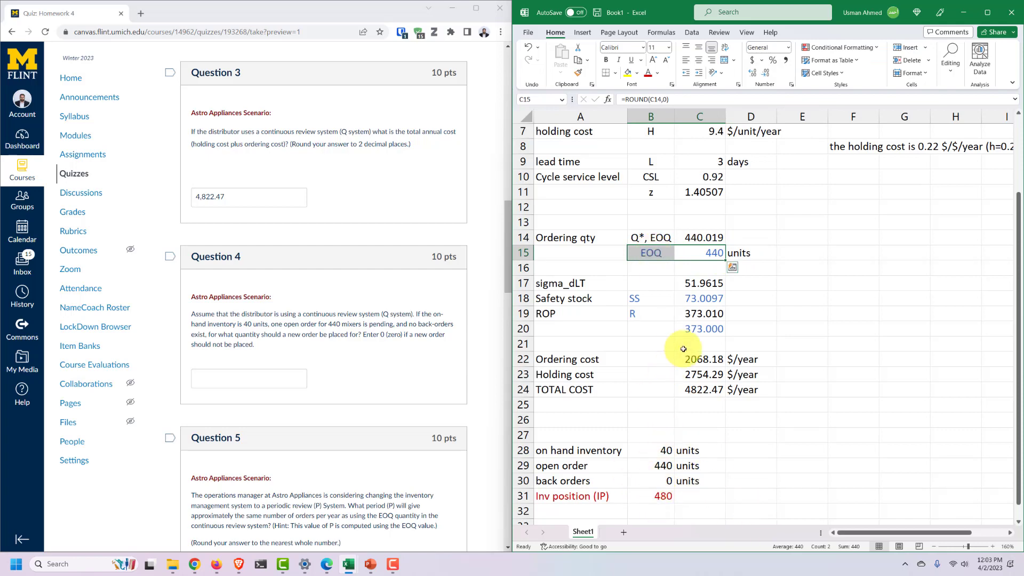
left_click(687, 328)
left_click(598, 511)
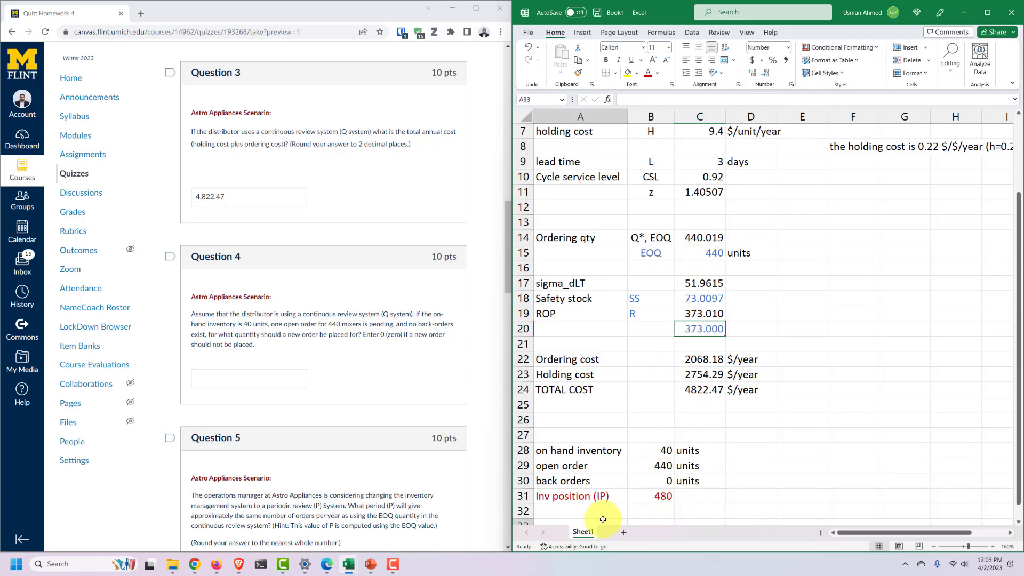
scroll(608, 469, "down", 2)
type("Order?")
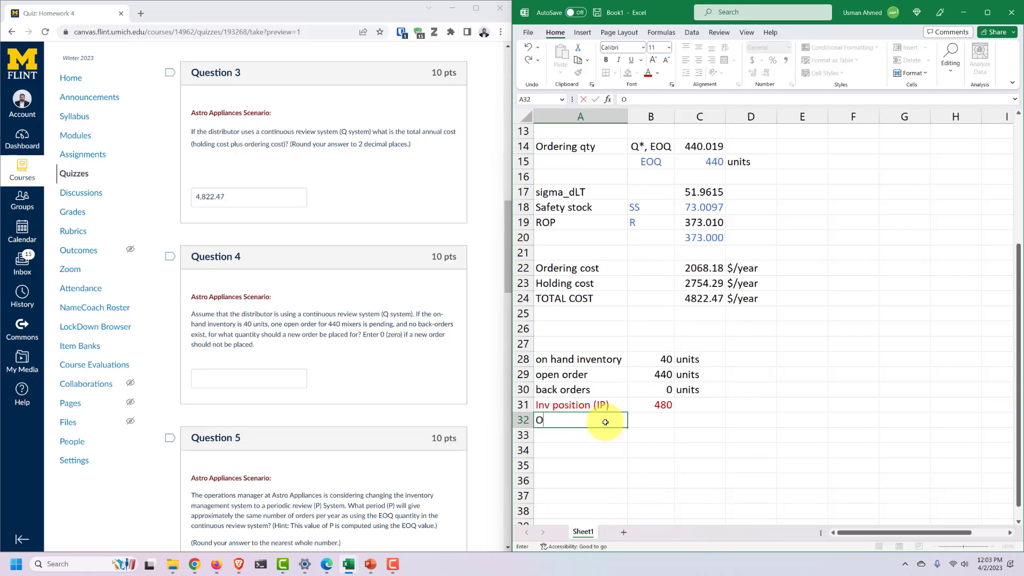
key("Tab")
type("0")
key("Tab")
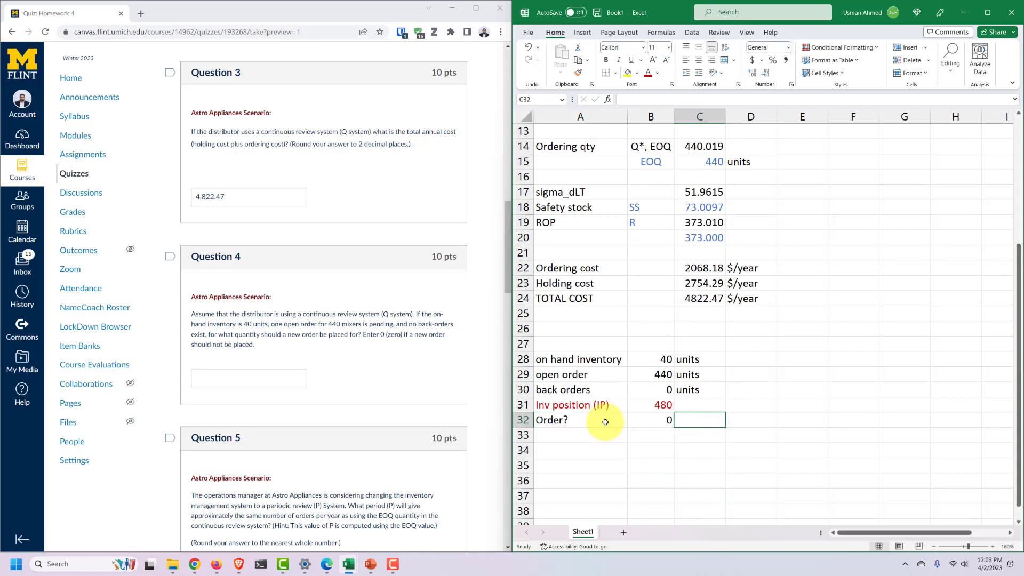
type("units (not or")
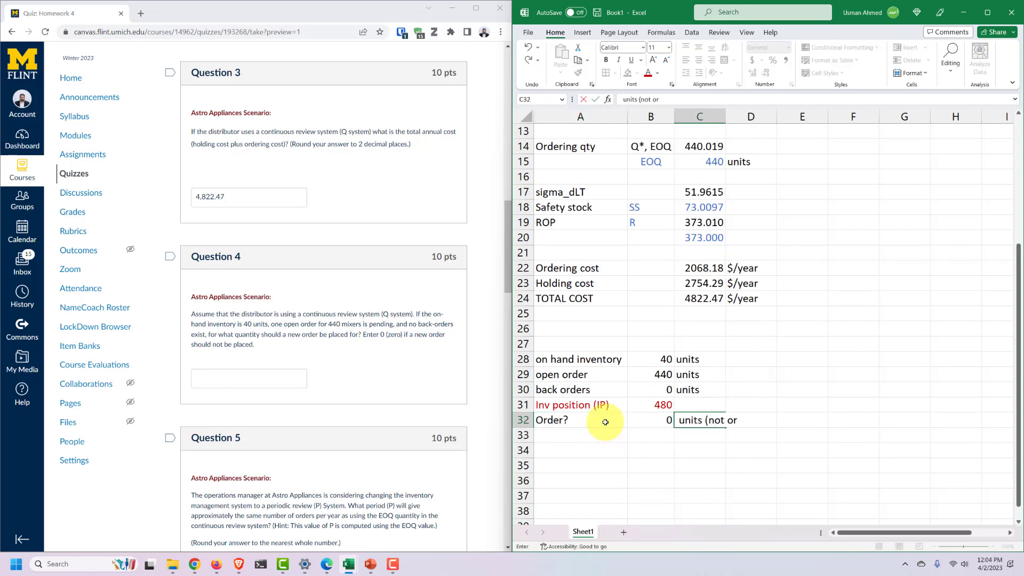
type("der) because IP > R")
key("Return")
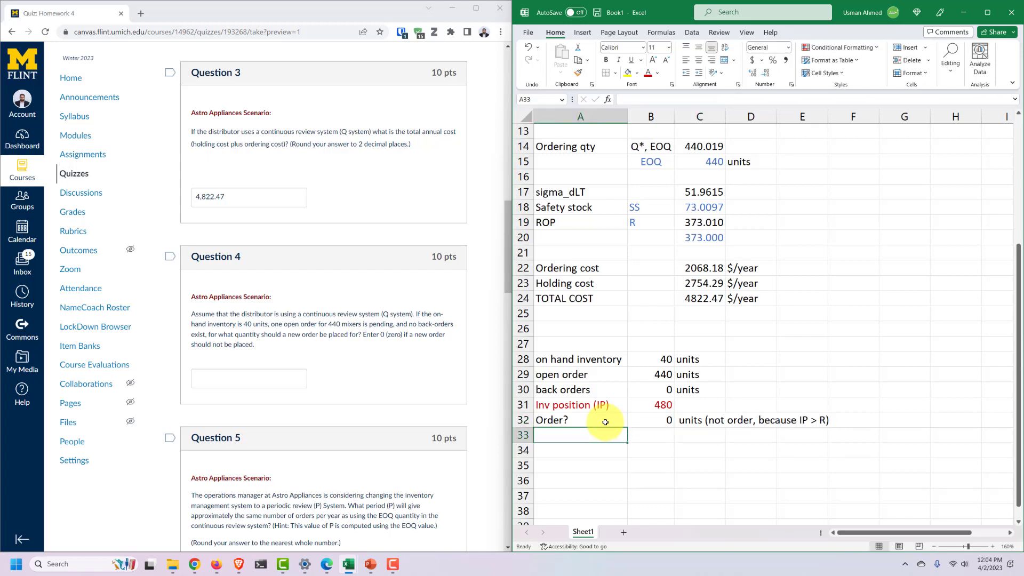
Enter 0 as the Question 4 answer in the Canvas quiz and recheck the open order wording.
left_click(245, 374)
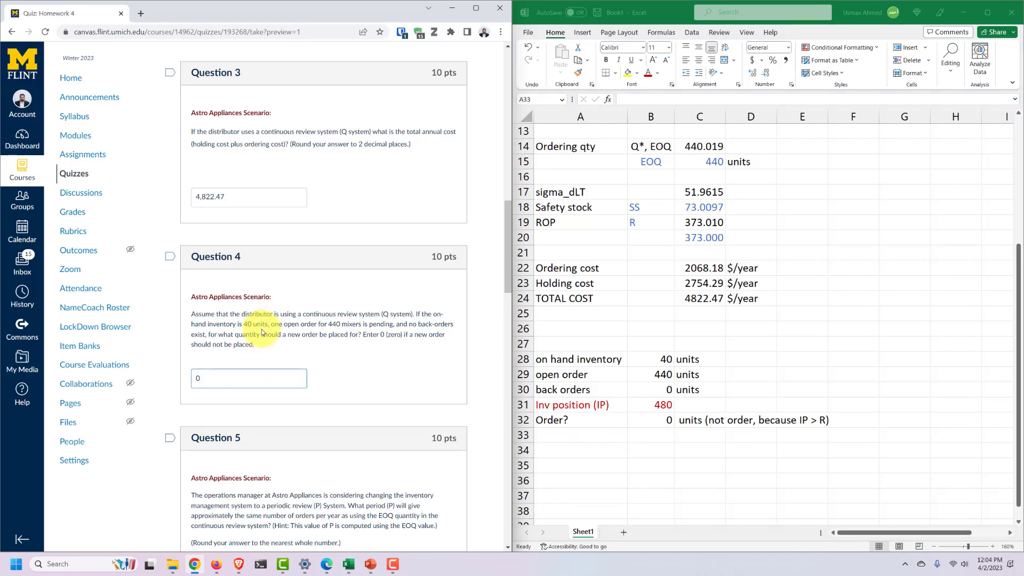
left_click_drag(288, 323, 342, 324)
left_click(343, 323)
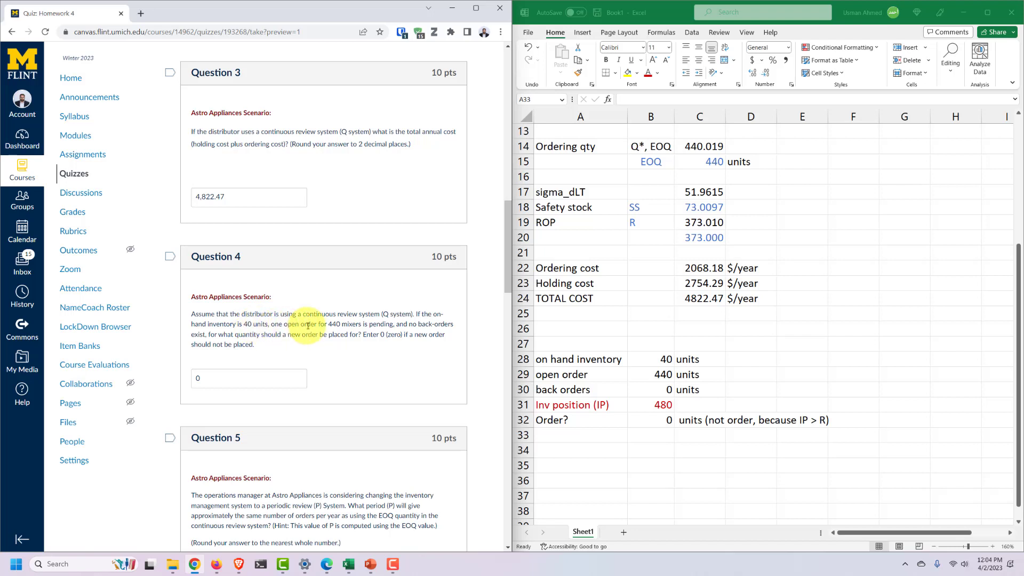
left_click_drag(307, 324, 347, 338)
left_click(346, 339)
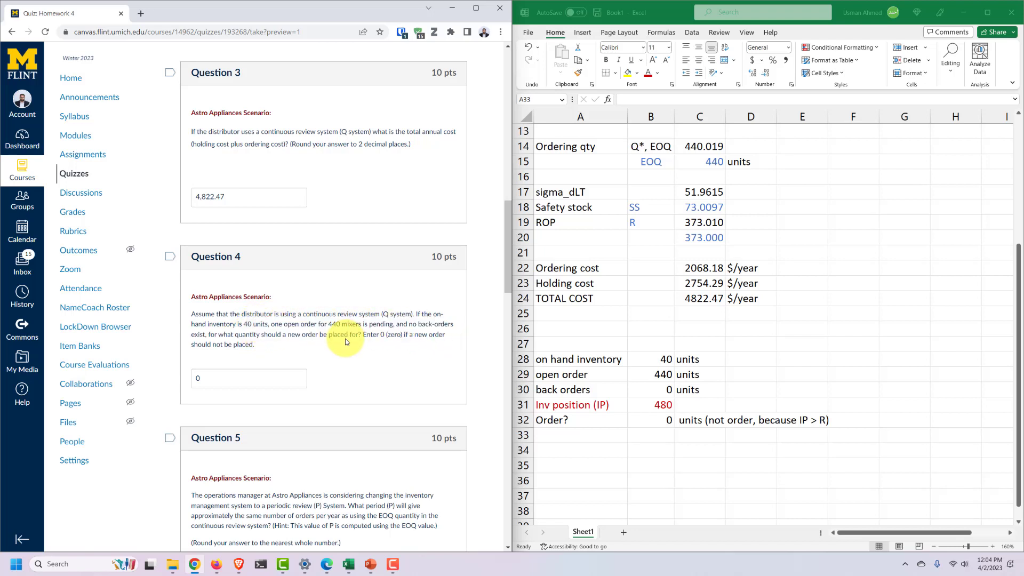
Read Question 5 about choosing the period P for a periodic review system based on the EOQ.
scroll(344, 338, "down", 2)
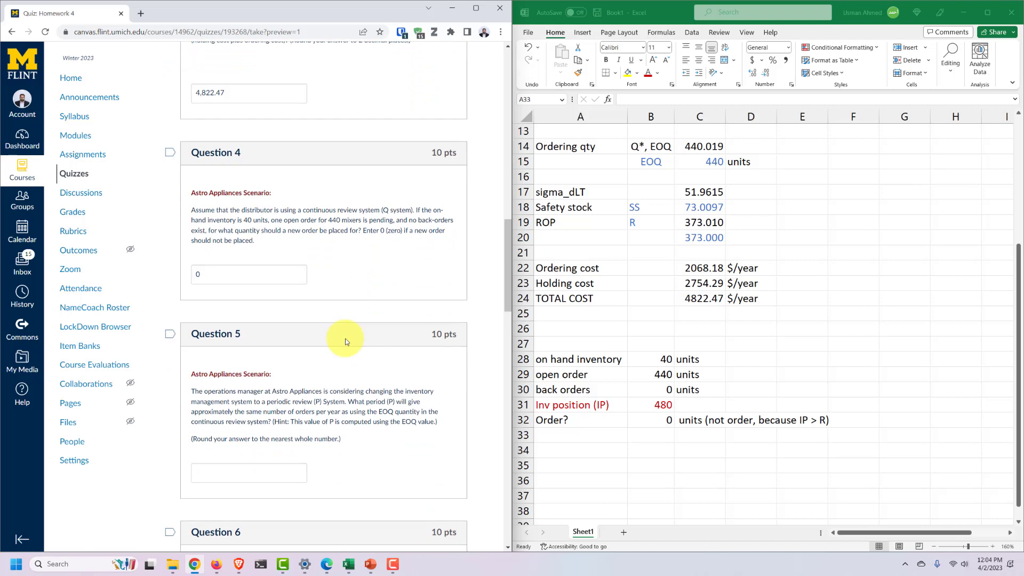
scroll(345, 338, "down", 1)
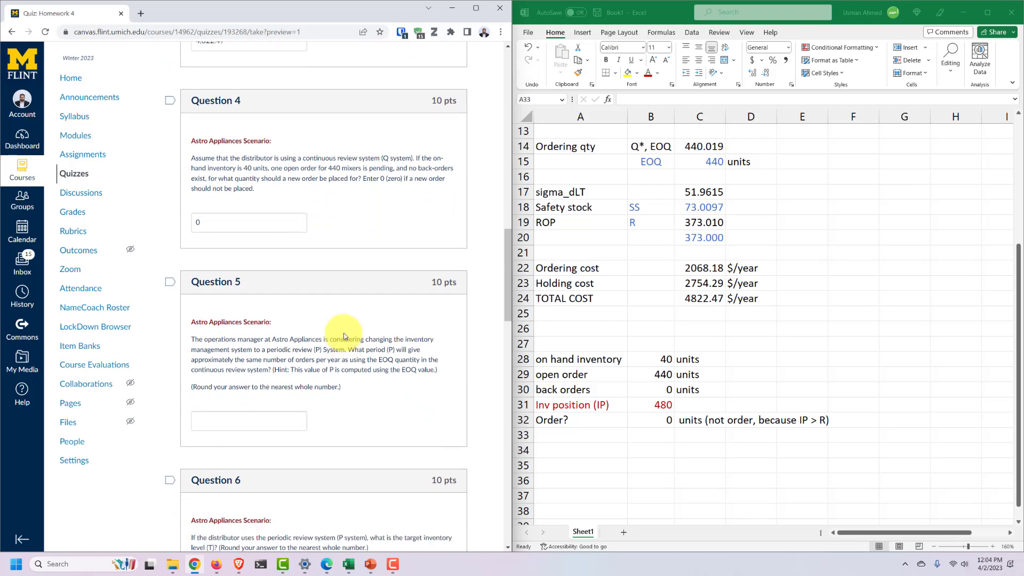
left_click(613, 430)
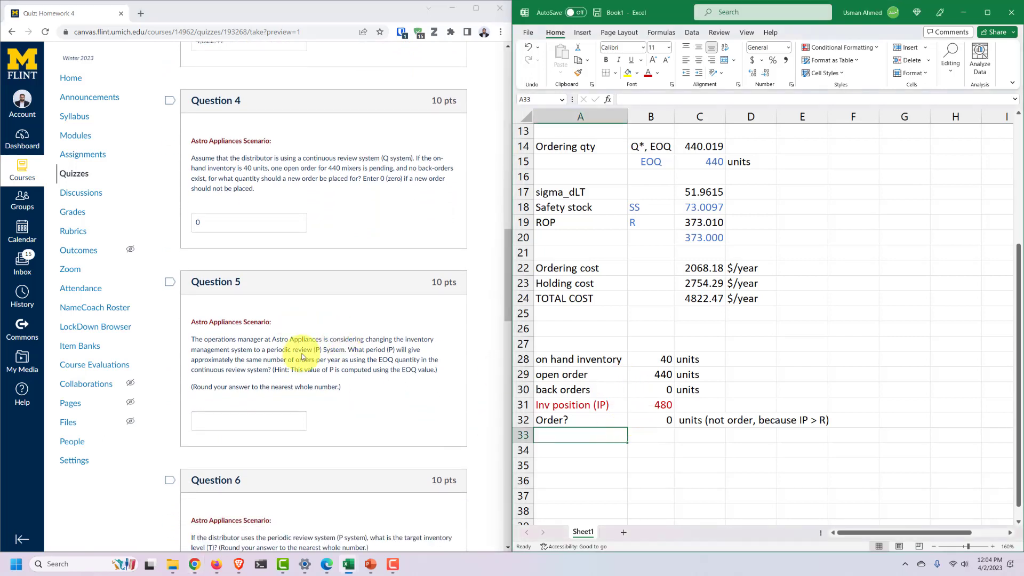
left_click_drag(215, 339, 345, 351)
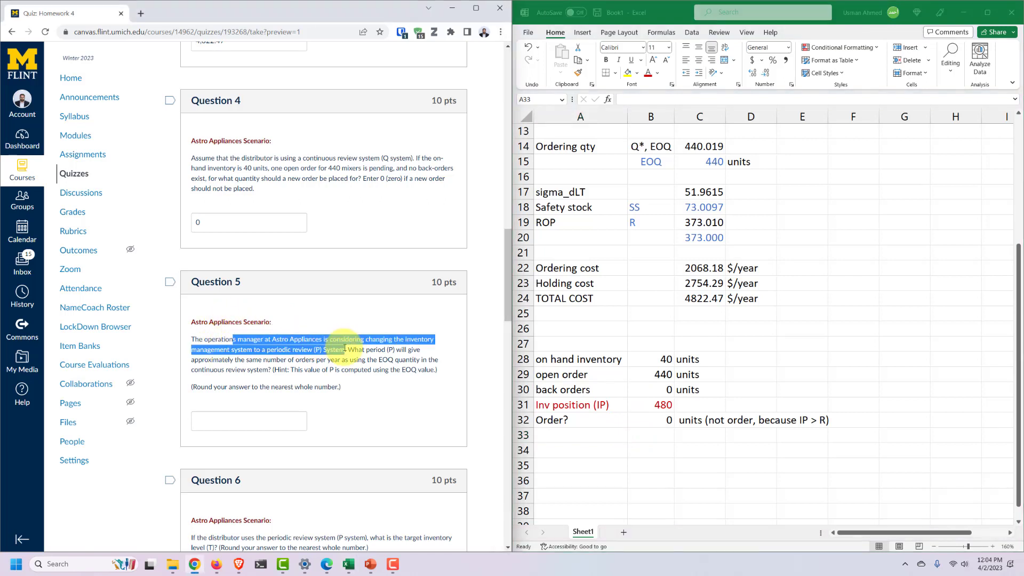
left_click(260, 355)
left_click_drag(254, 348, 416, 361)
left_click(362, 361)
left_click(362, 358)
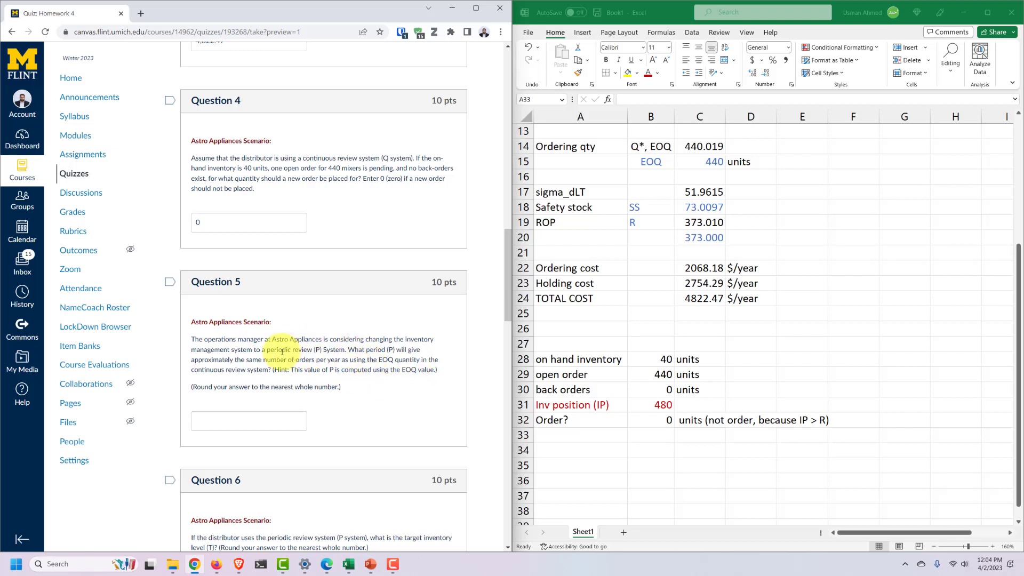
left_click_drag(280, 361, 243, 370)
left_click(243, 370)
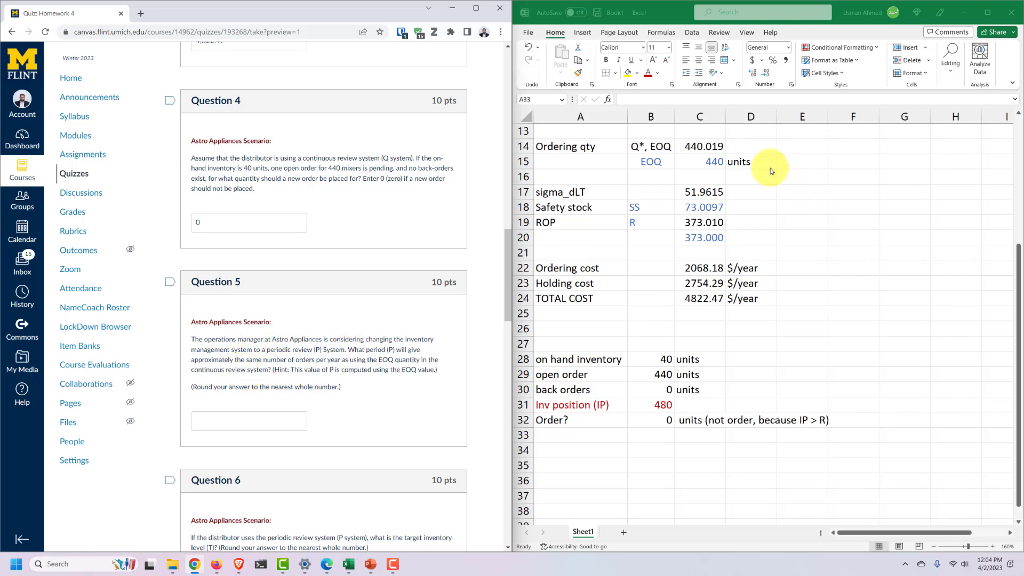
scroll(631, 374, "up", 4)
scroll(630, 373, "down", 5)
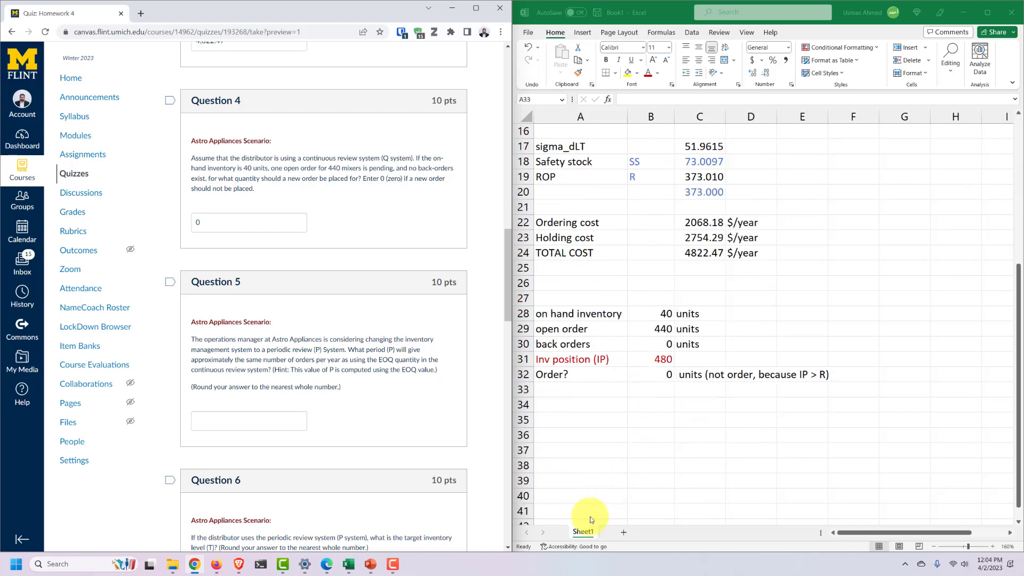
Rename the worksheet Sheet1 as Q_R.
double_click(585, 530)
type("Q")
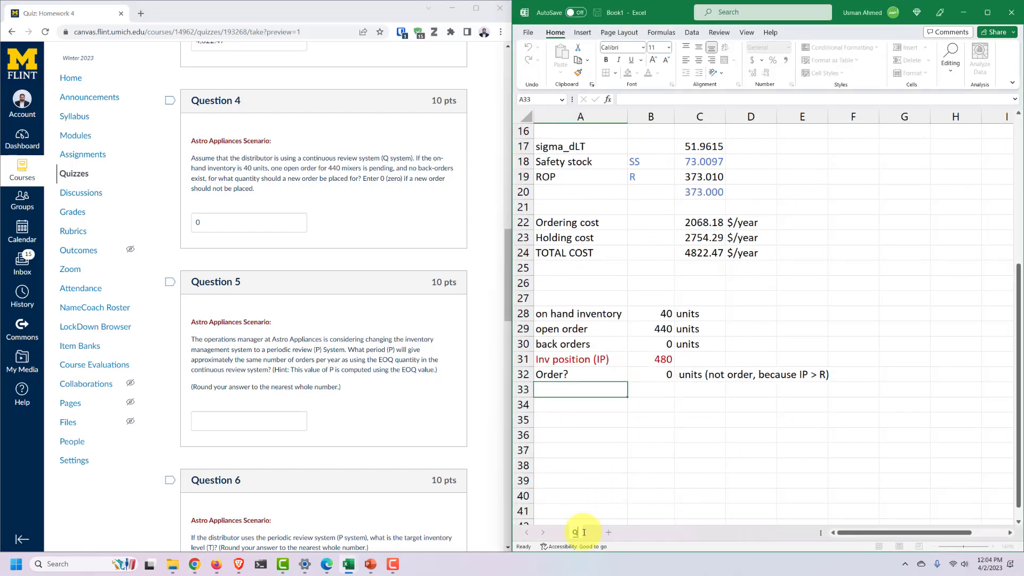
type(" R")
left_click(586, 451)
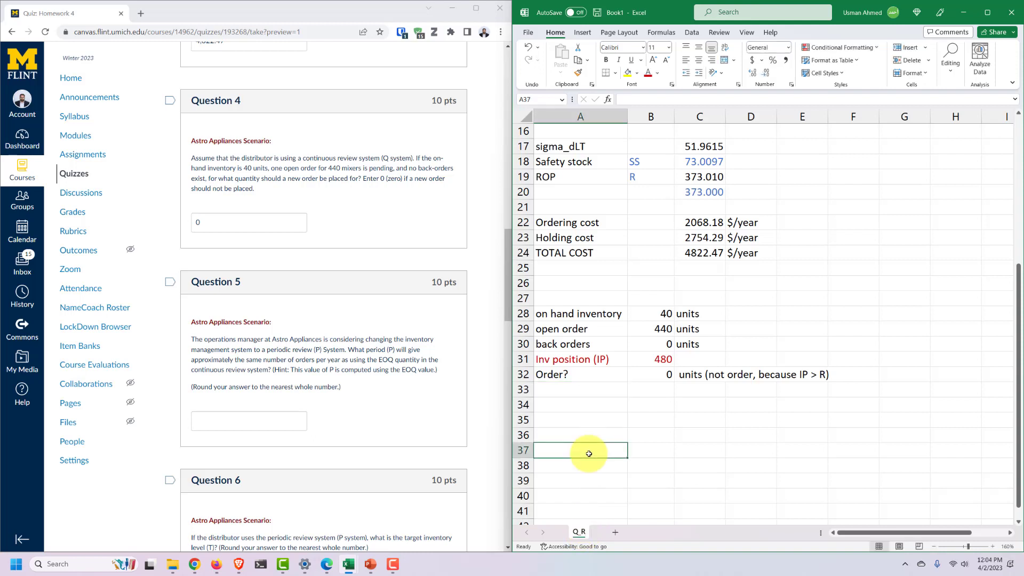
Create a copy of the Q_R sheet at the end of the workbook and name it P_T.
right_click(578, 532)
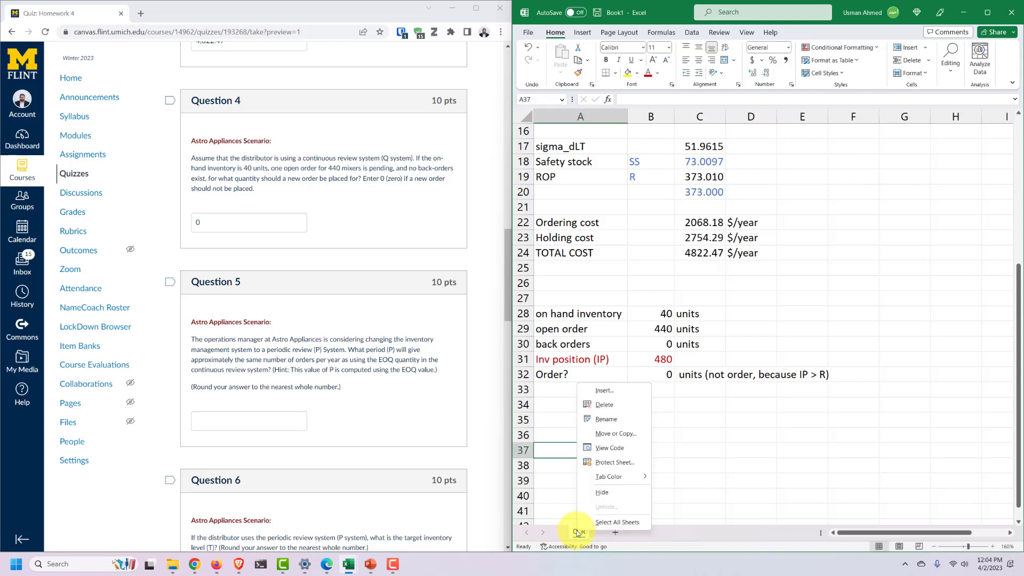
left_click(615, 432)
left_click(564, 495)
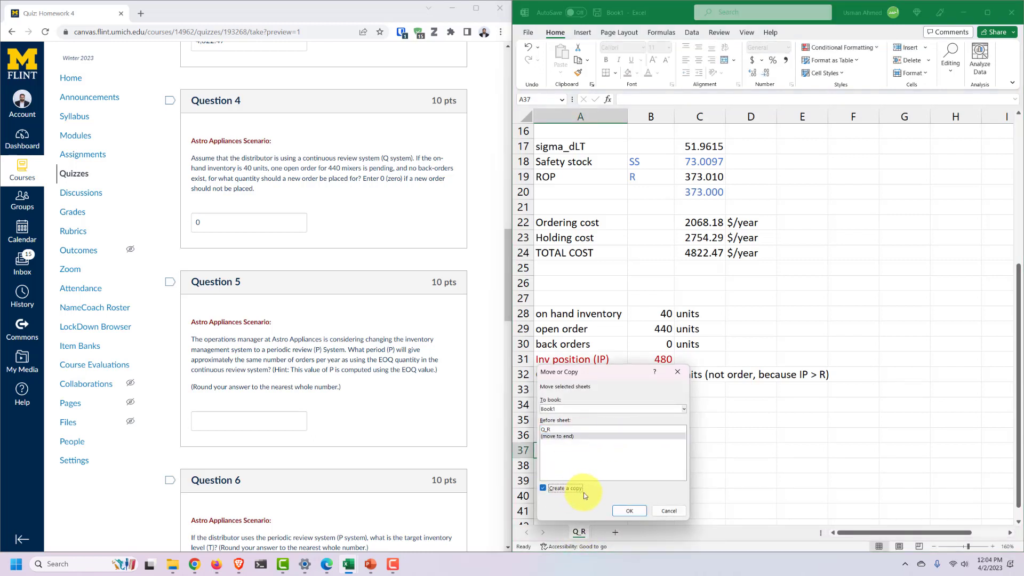
left_click(629, 510)
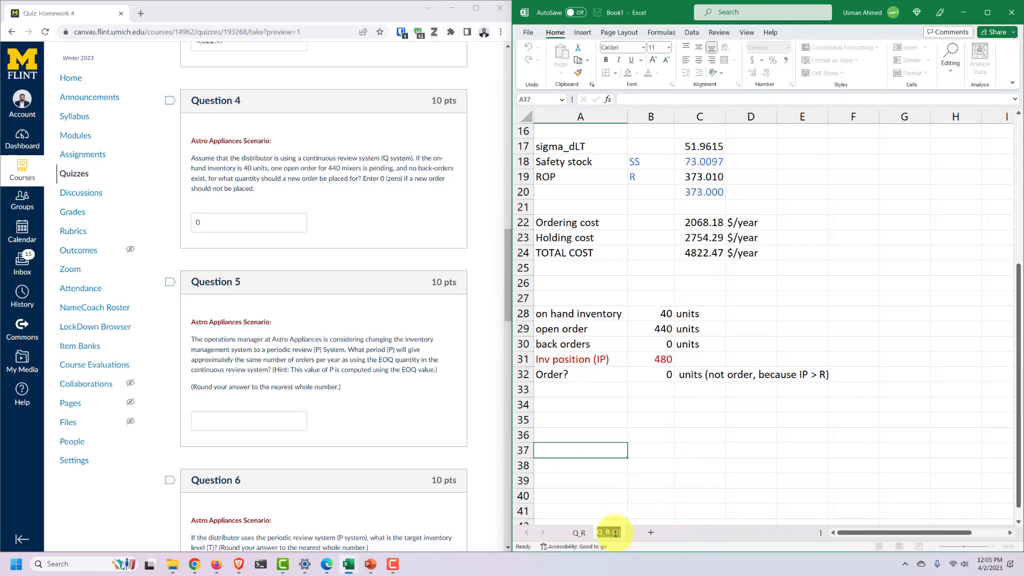
type("P T")
key("Return")
left_click(693, 419)
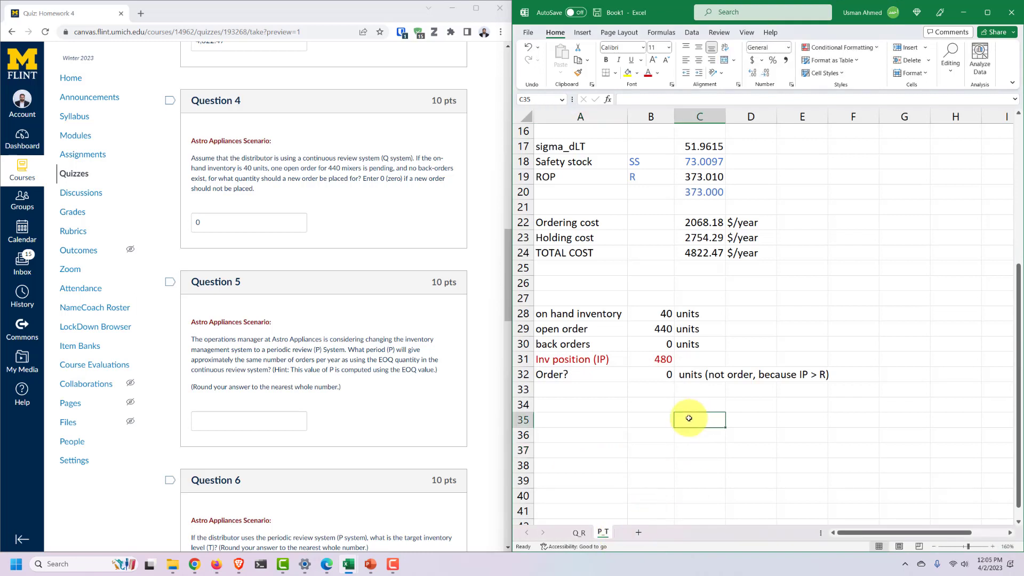
Clear the annual cost and inventory position rows, A22:G33, on the P_T sheet.
scroll(596, 360, "up", 5)
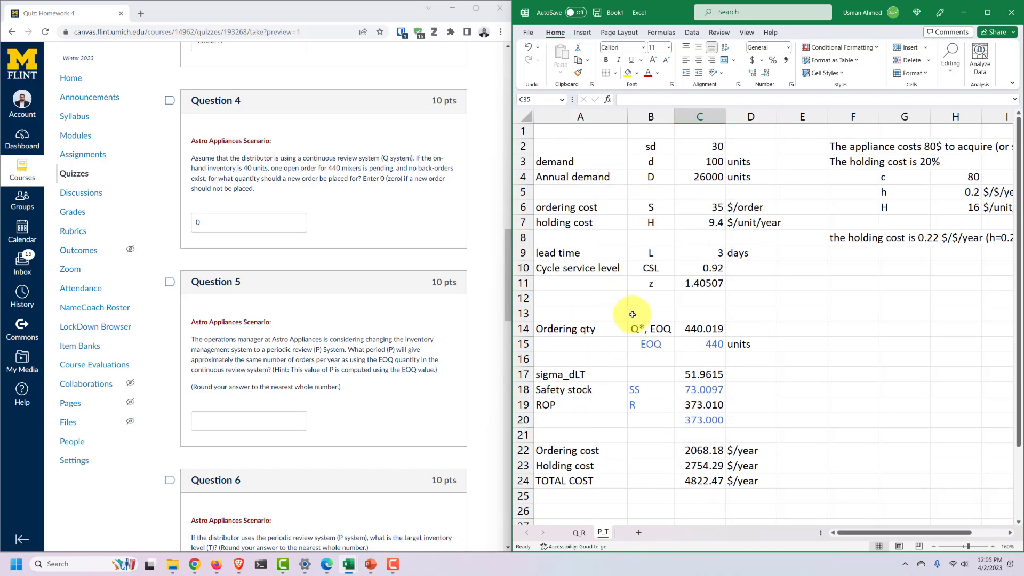
left_click(553, 375)
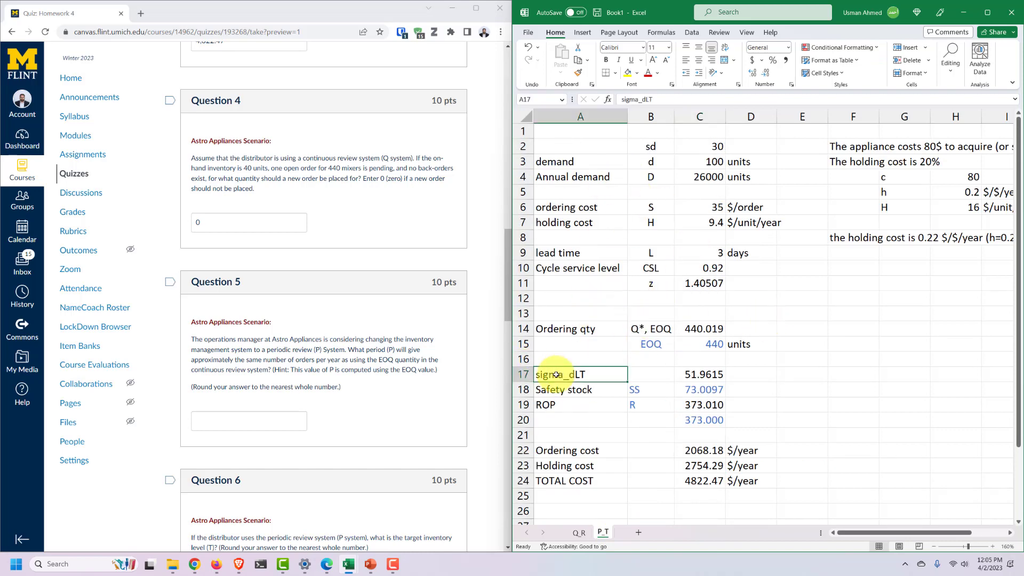
scroll(802, 363, "down", 2)
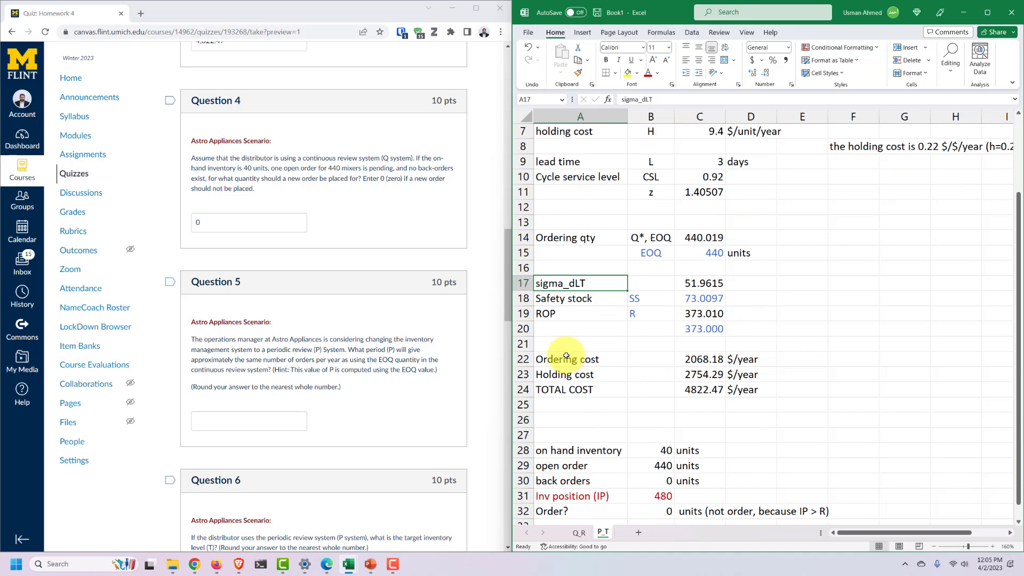
left_click_drag(560, 359, 885, 497)
key("BackSpace")
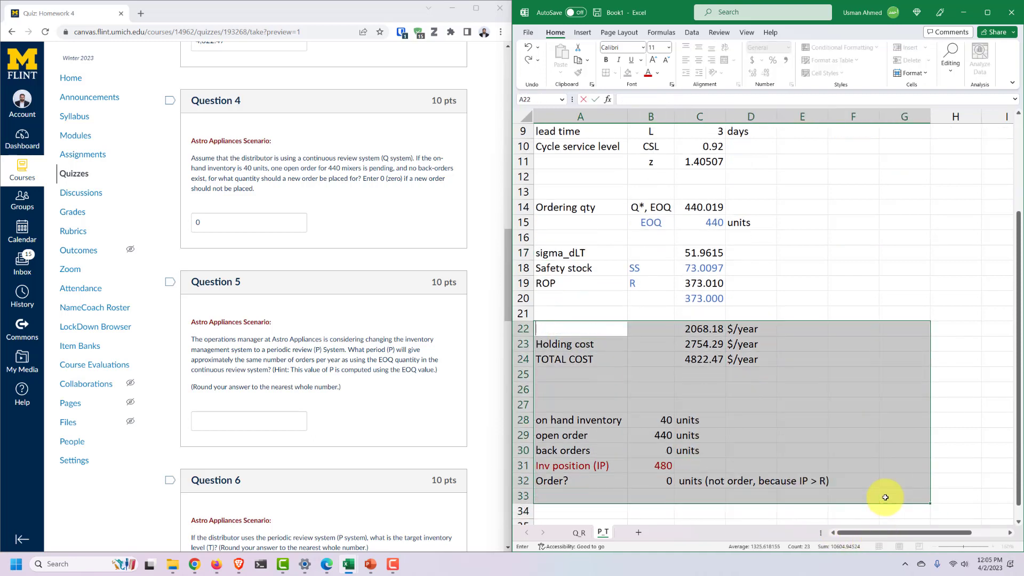
key("Escape")
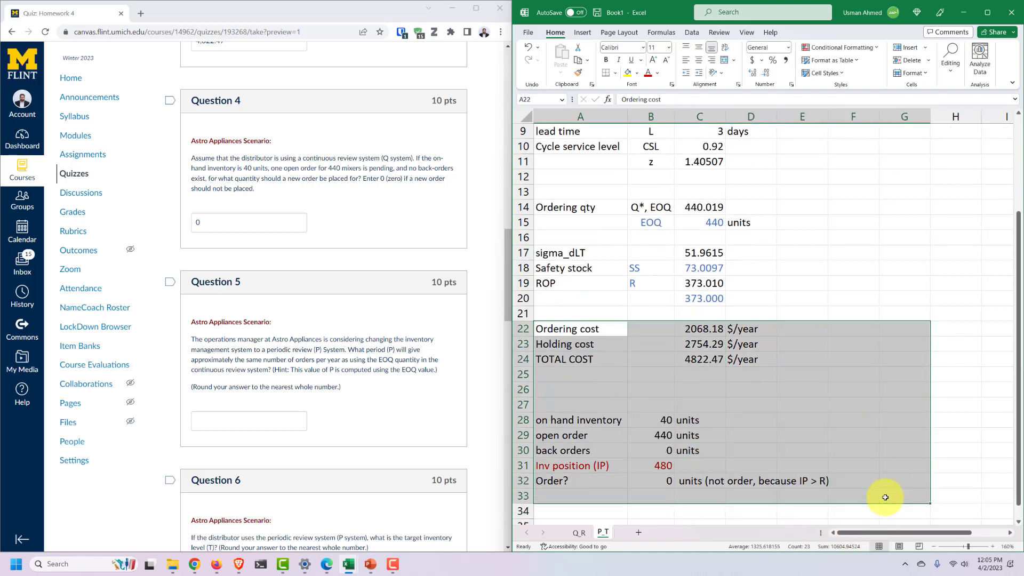
key("Delete")
left_click(566, 334)
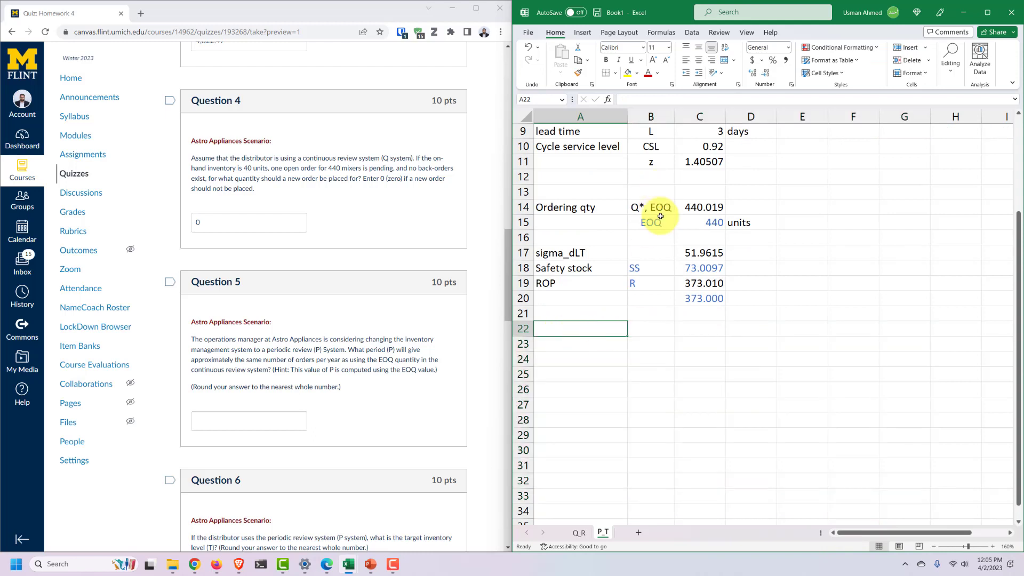
Clear the sigma_dLT, safety stock and ROP block in A17:D21, leaving the input data and EOQ rows in place.
scroll(662, 229, "up", 1)
left_click_drag(589, 252, 737, 261)
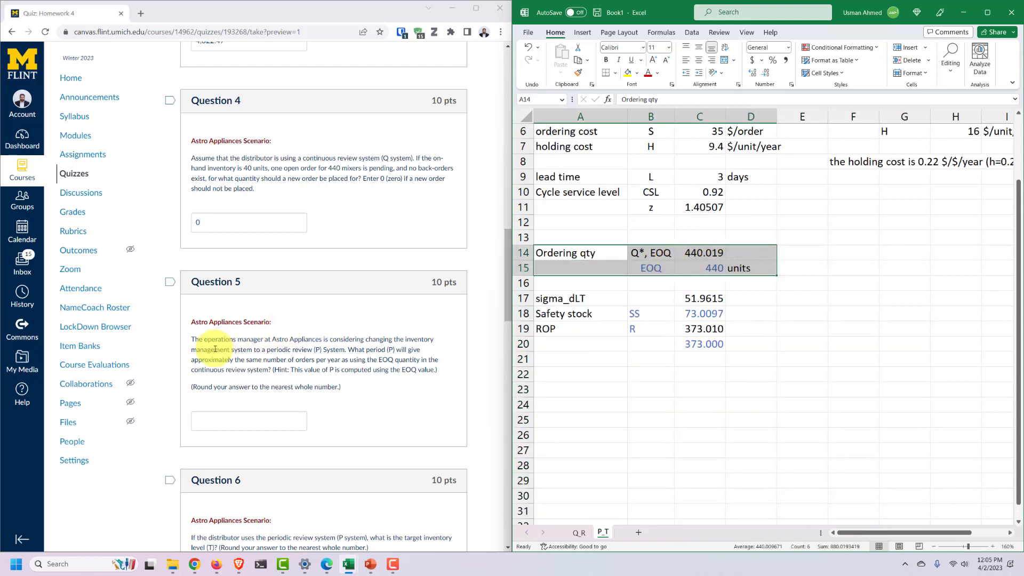
left_click_drag(214, 348, 304, 358)
left_click(304, 358)
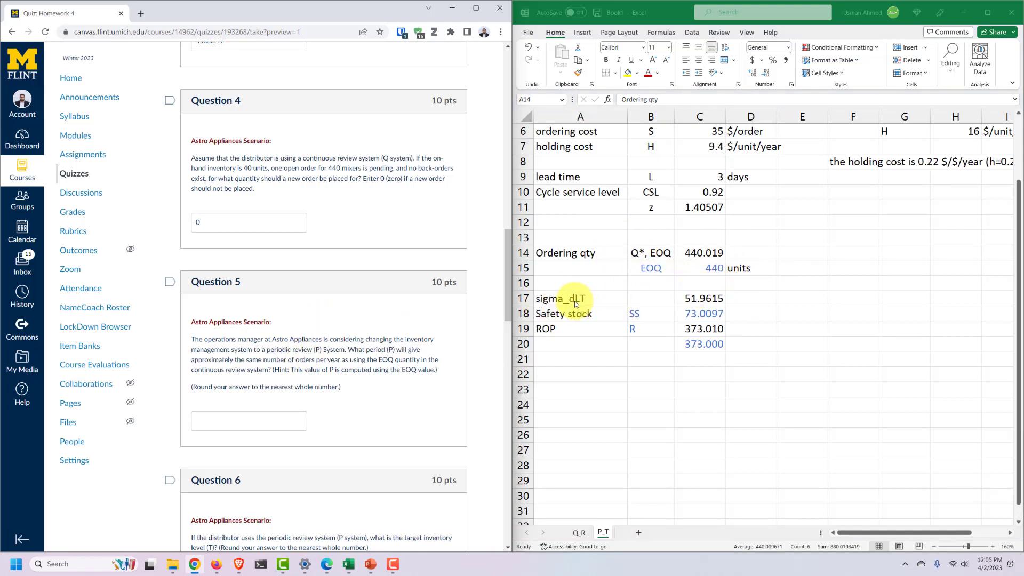
left_click_drag(565, 298, 730, 355)
key("Delete")
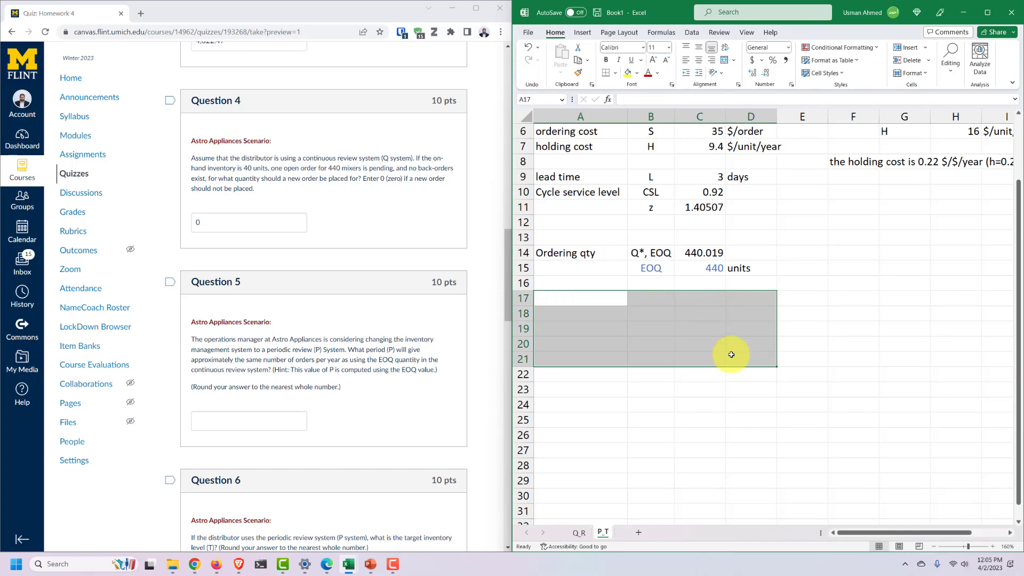
left_click(730, 354)
scroll(684, 289, "up", 2)
left_click_drag(567, 148, 780, 293)
left_click(751, 328)
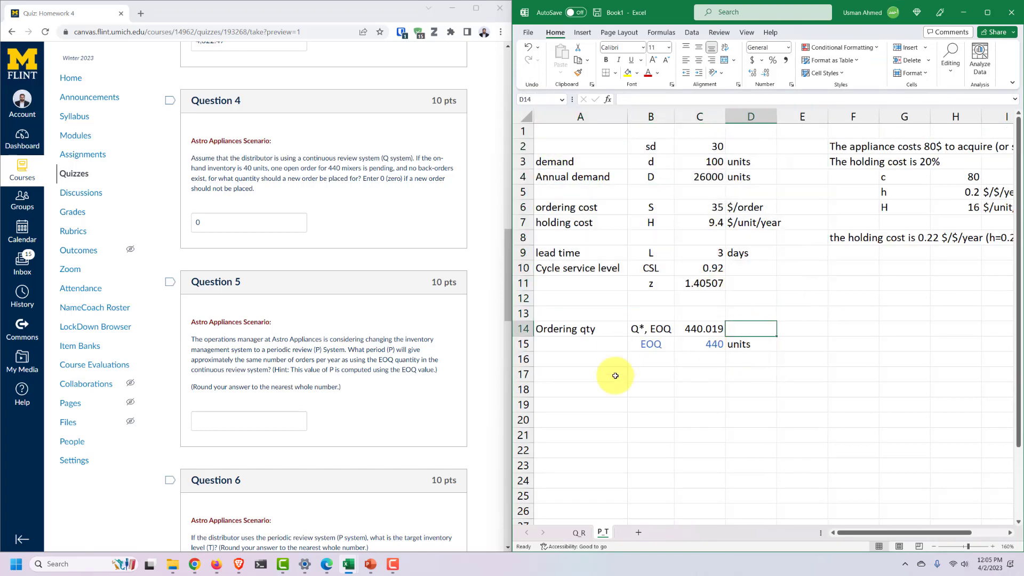
Switch to the PowerPoint deck "L09. Inventory Management Pt2" and view slide 4 on the Periodic Review (P, T) system.
mouse_move(367, 564)
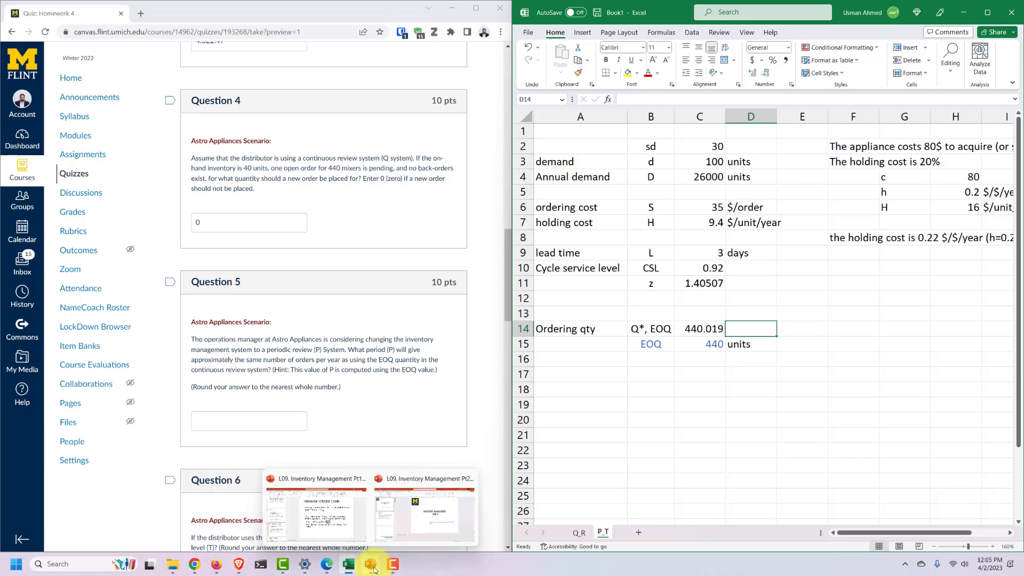
left_click(411, 520)
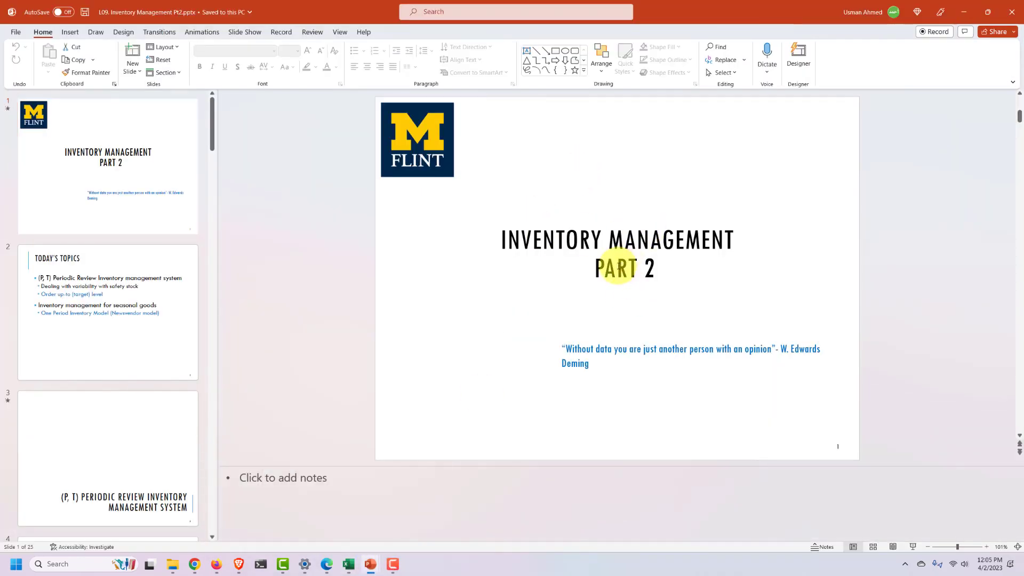
left_click(617, 267)
left_click(61, 456)
scroll(103, 407, "down", 5)
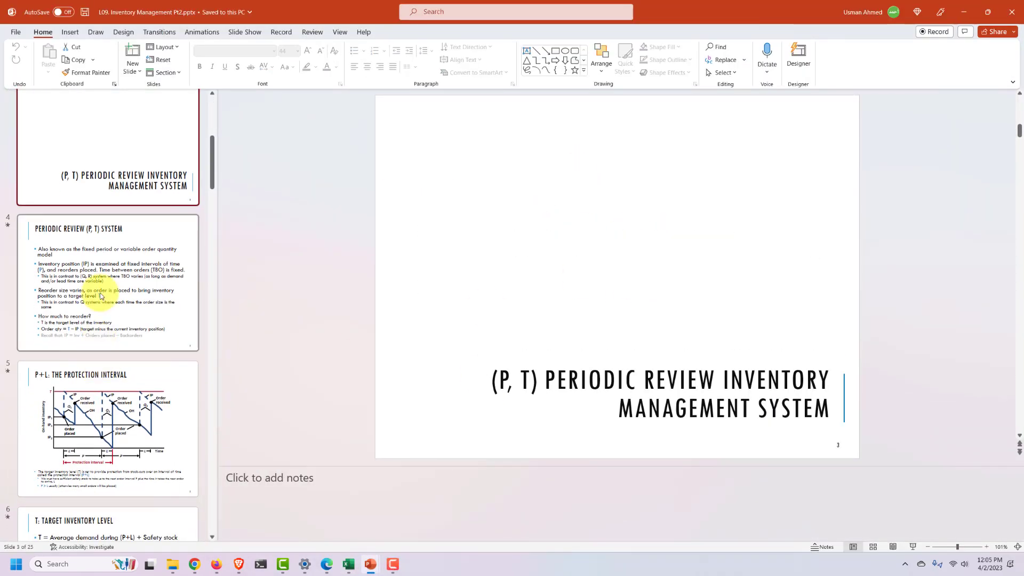
left_click(101, 296)
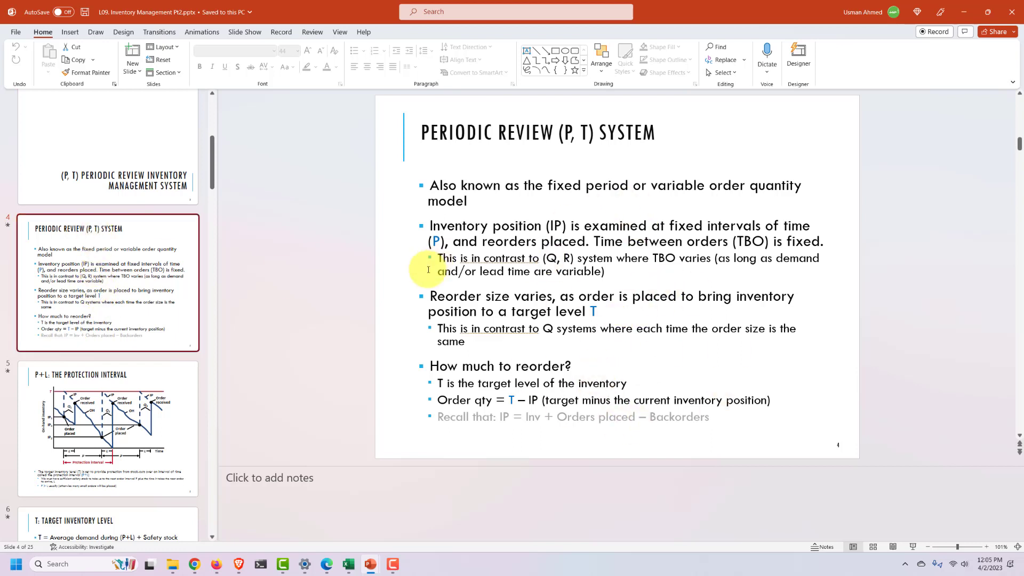
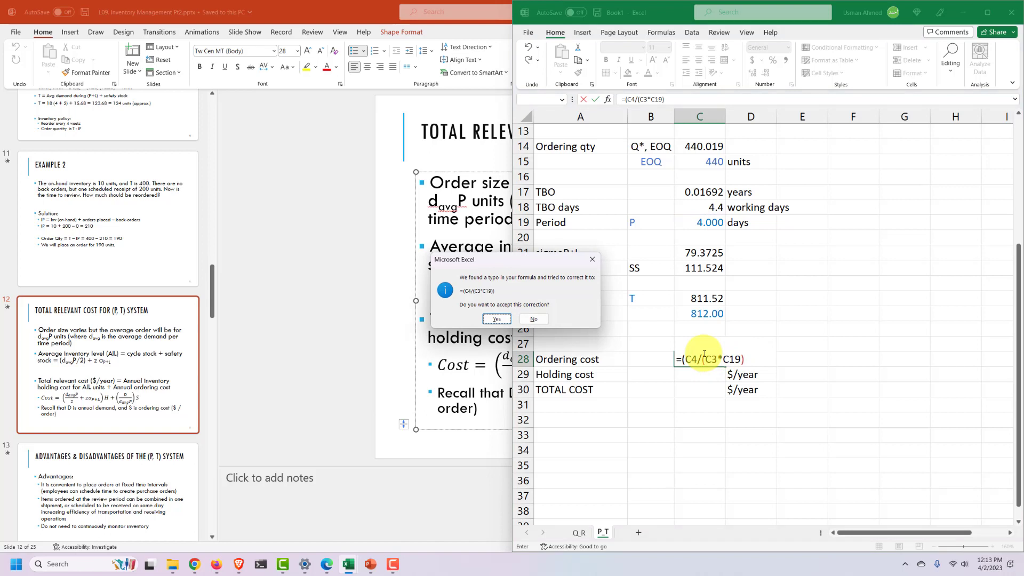
Complete the annual ordering cost formula in C28 as =(C4/(C3*C19))*C6.
left_click(496, 319)
left_click(697, 362)
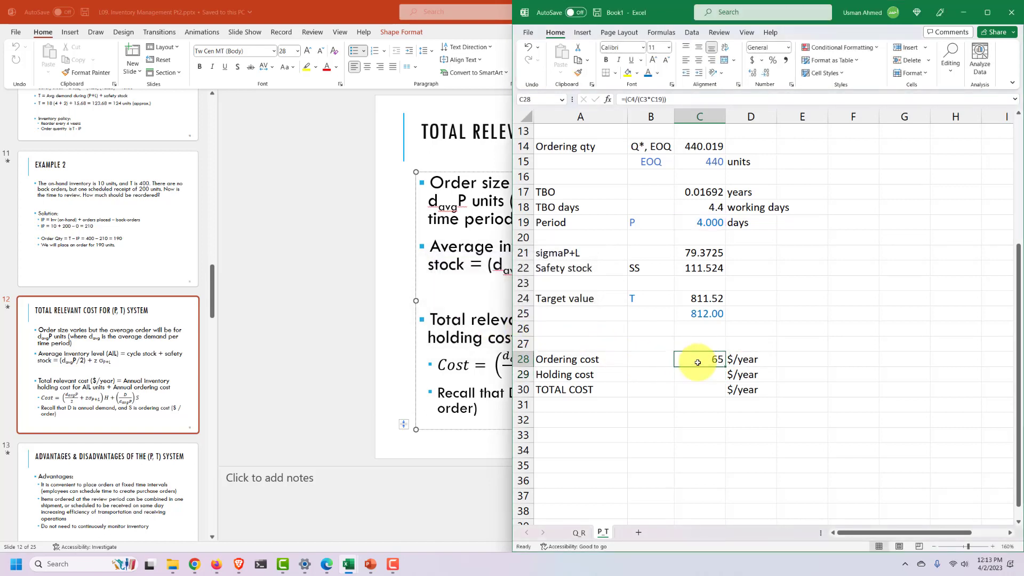
left_click(679, 100)
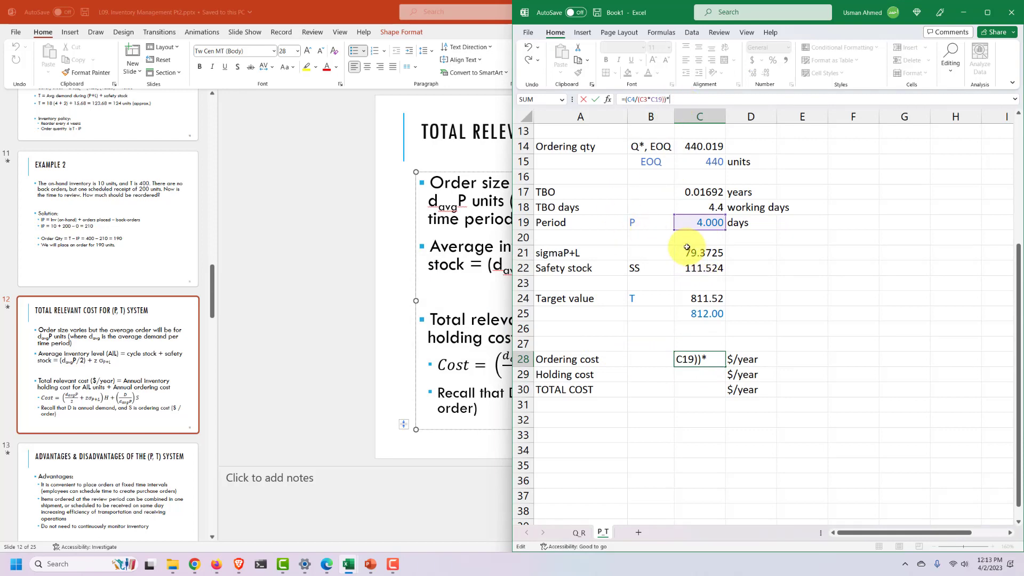
scroll(688, 240, "up", 2)
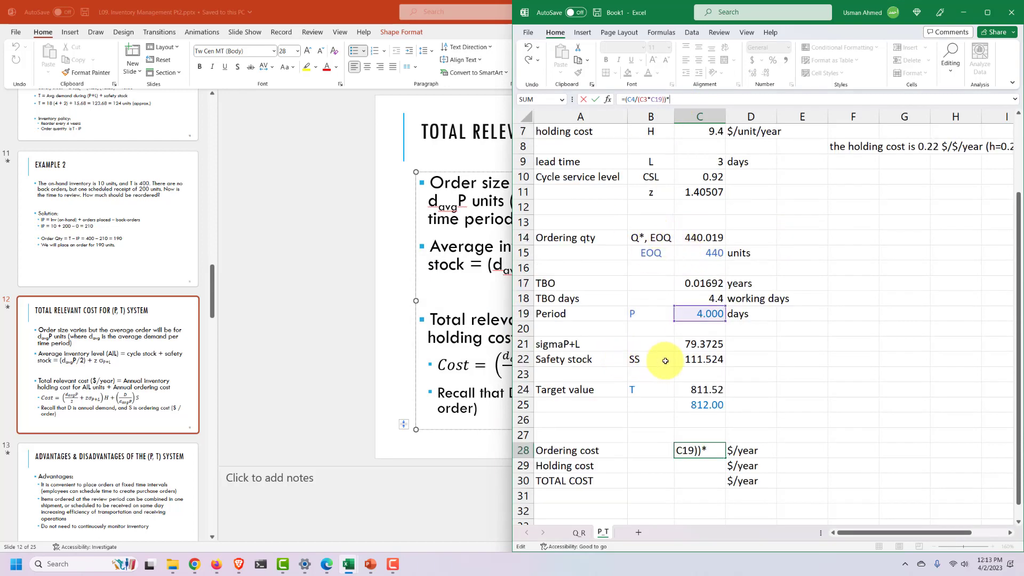
scroll(670, 358, "up", 2)
left_click(710, 210)
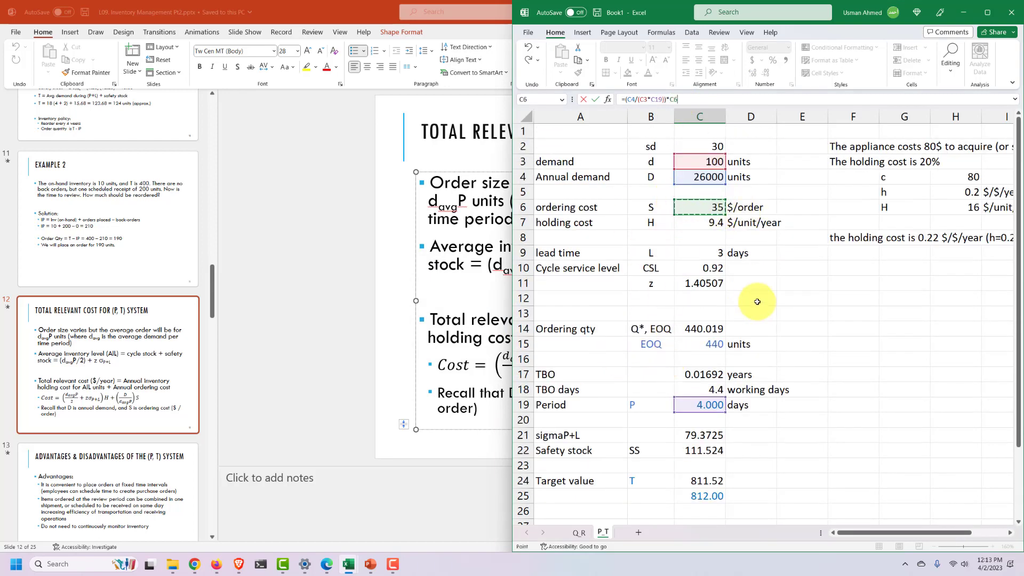
key("Return")
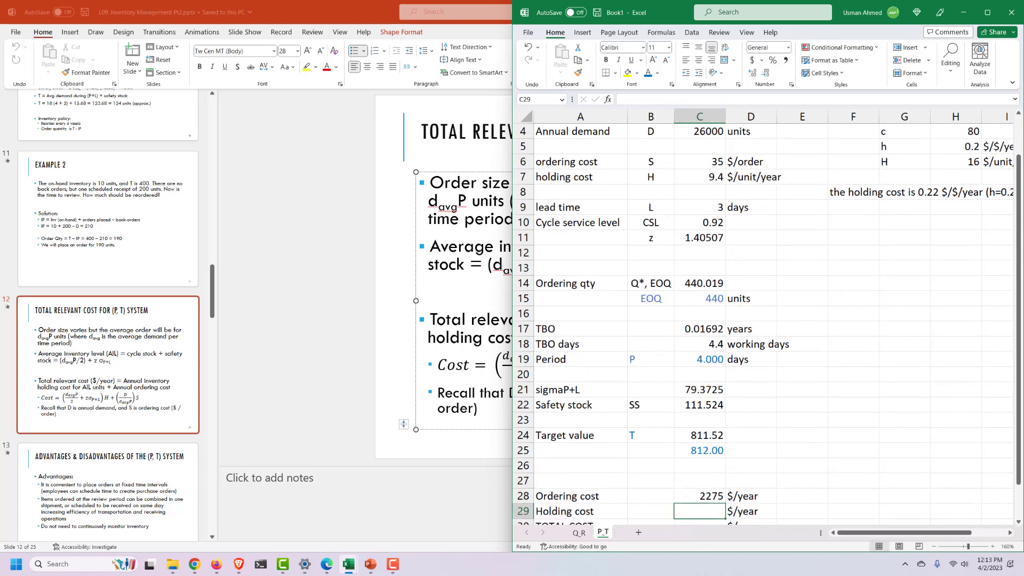
Enter the annual holding cost formula =(C3*C19/2+C22)*C7 in C29, following the total relevant cost formula on the PowerPoint slide.
scroll(664, 437, "down", 2)
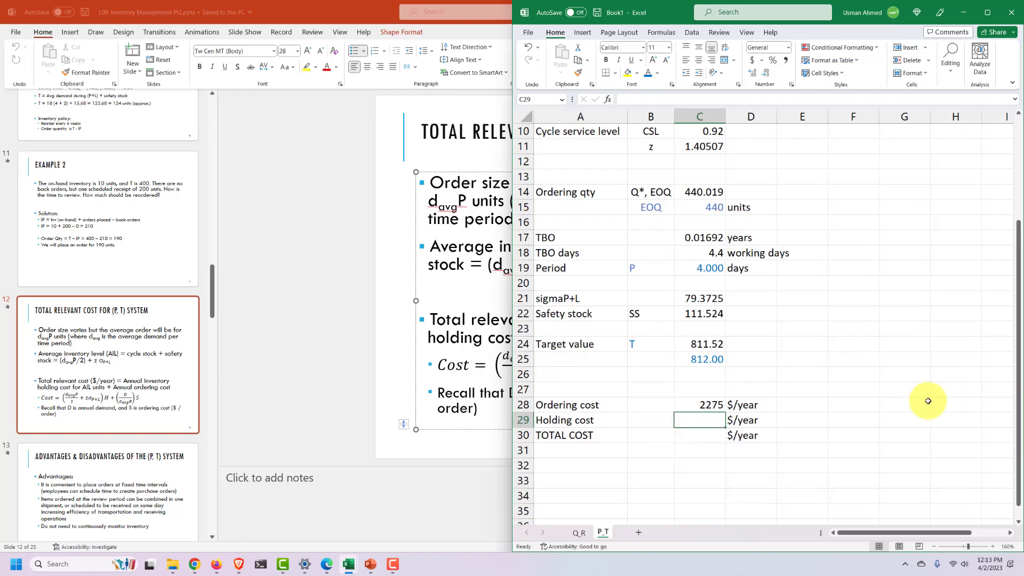
left_click(420, 368)
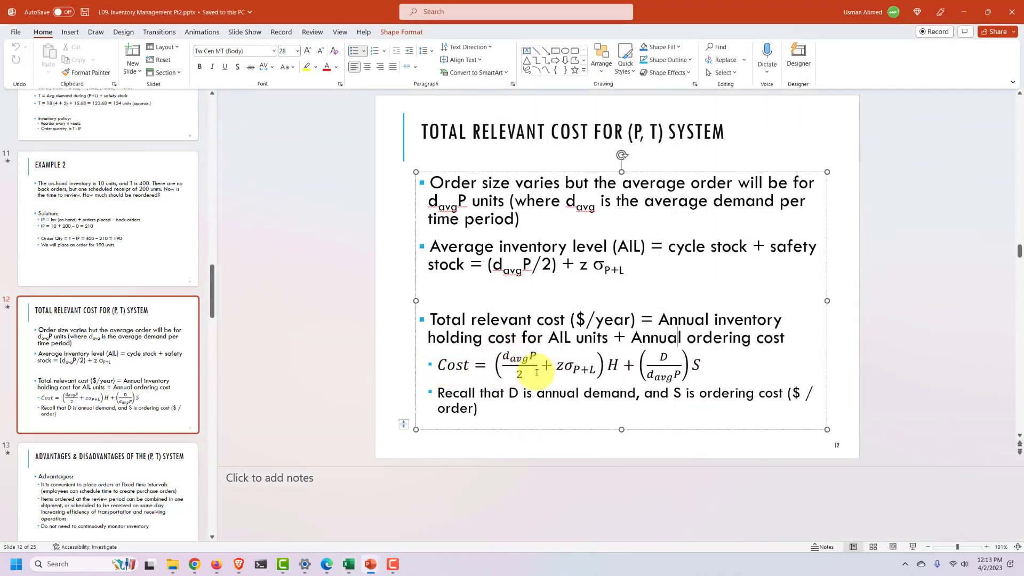
key("alt+Tab")
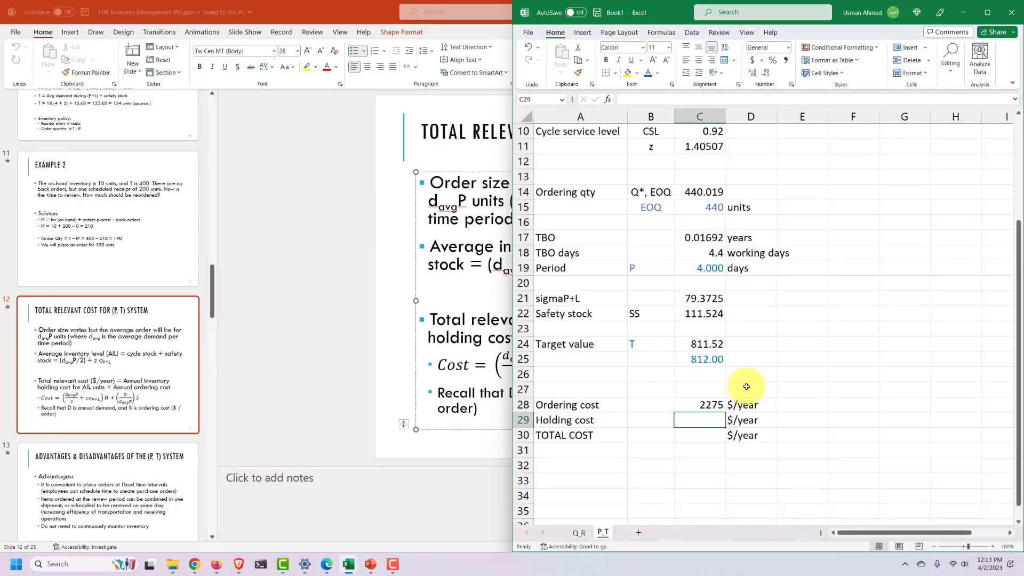
type("=(")
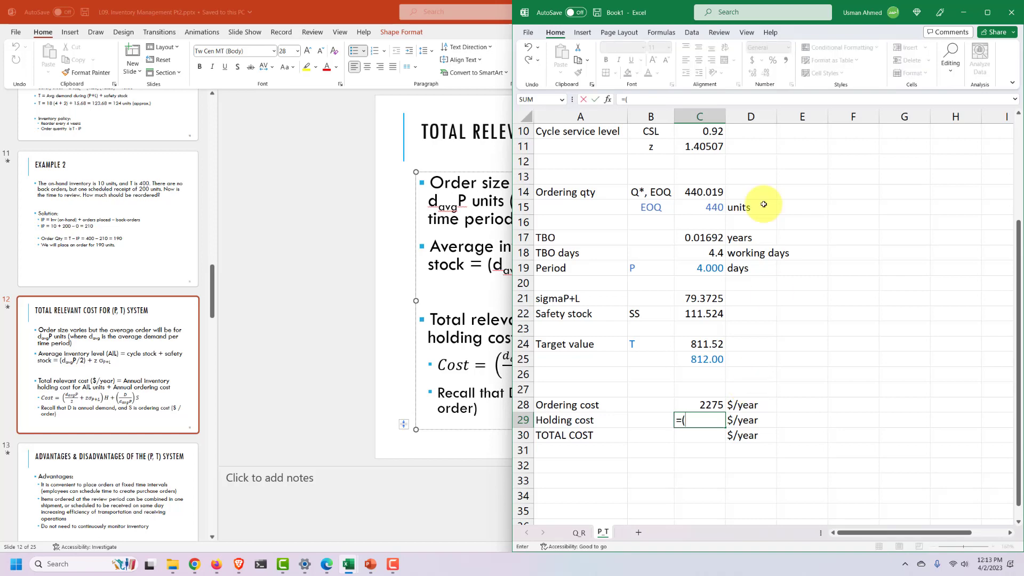
scroll(694, 163, "up", 3)
left_click(694, 164)
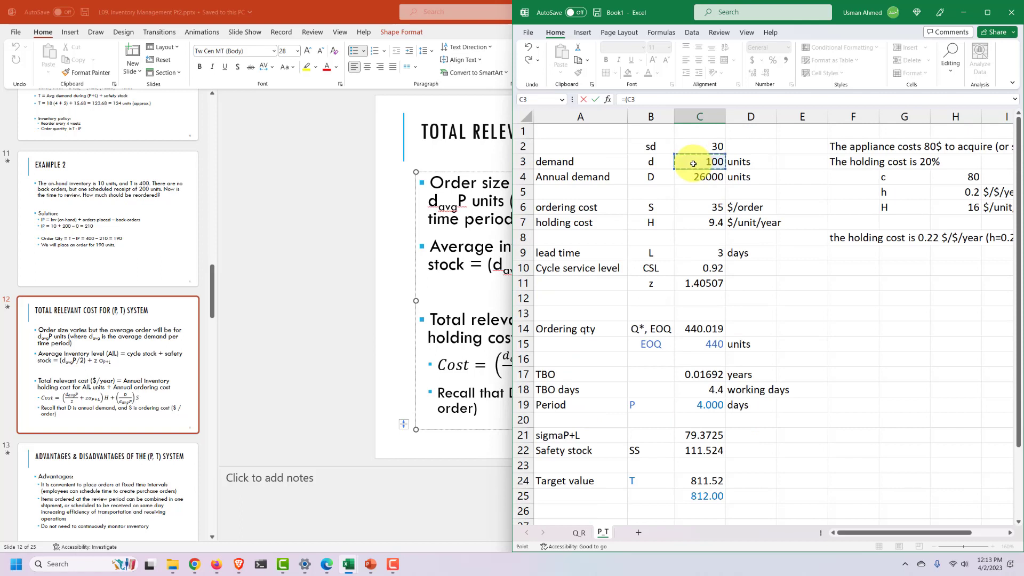
type("*")
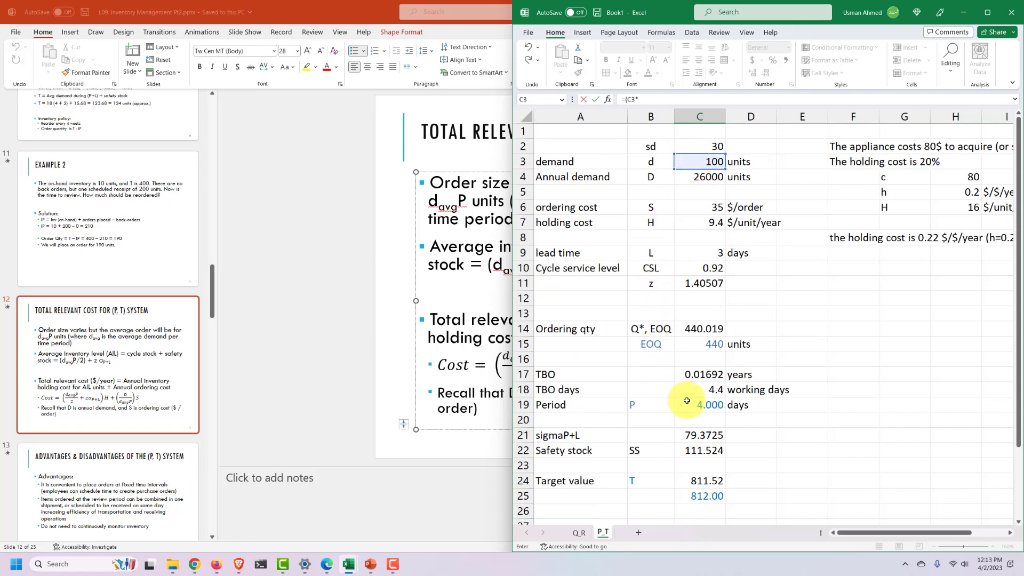
left_click(688, 403)
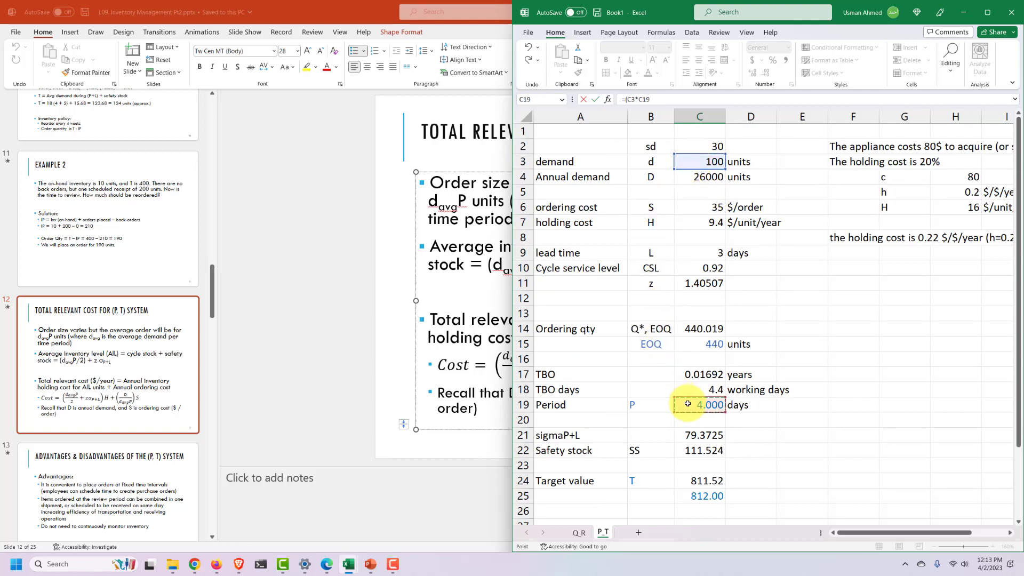
type("/2")
scroll(688, 404, "down", 4)
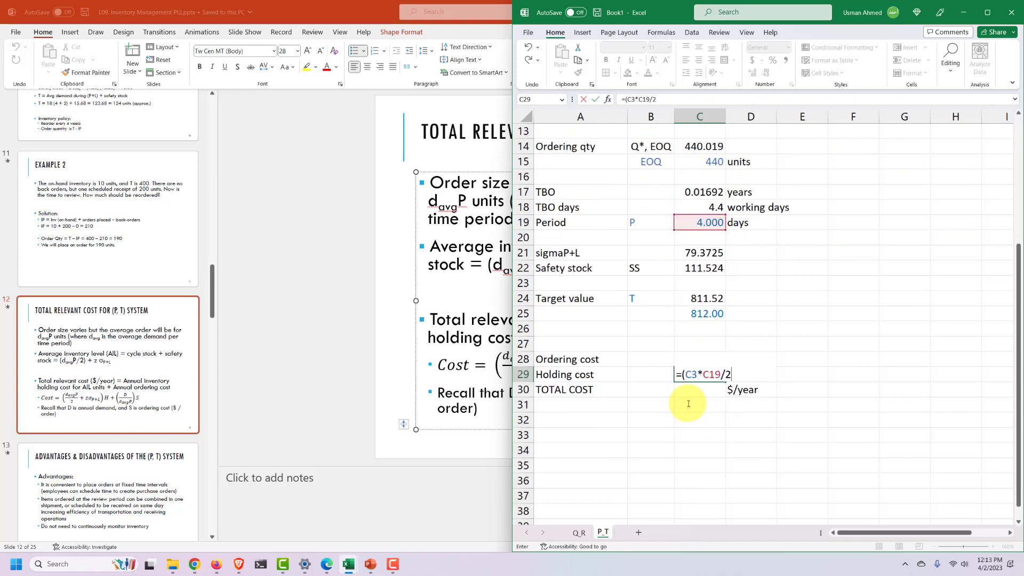
type("+")
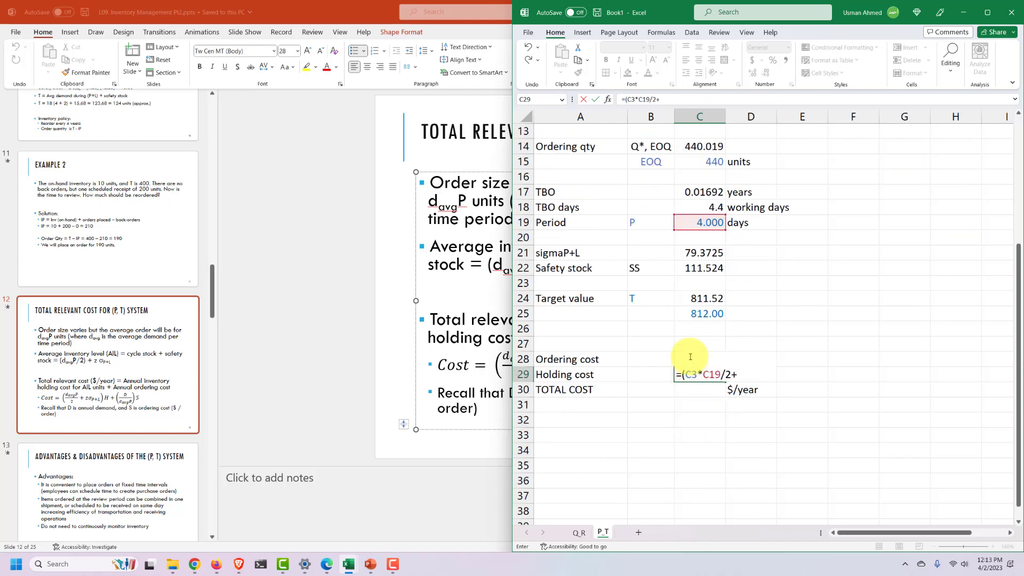
left_click(693, 268)
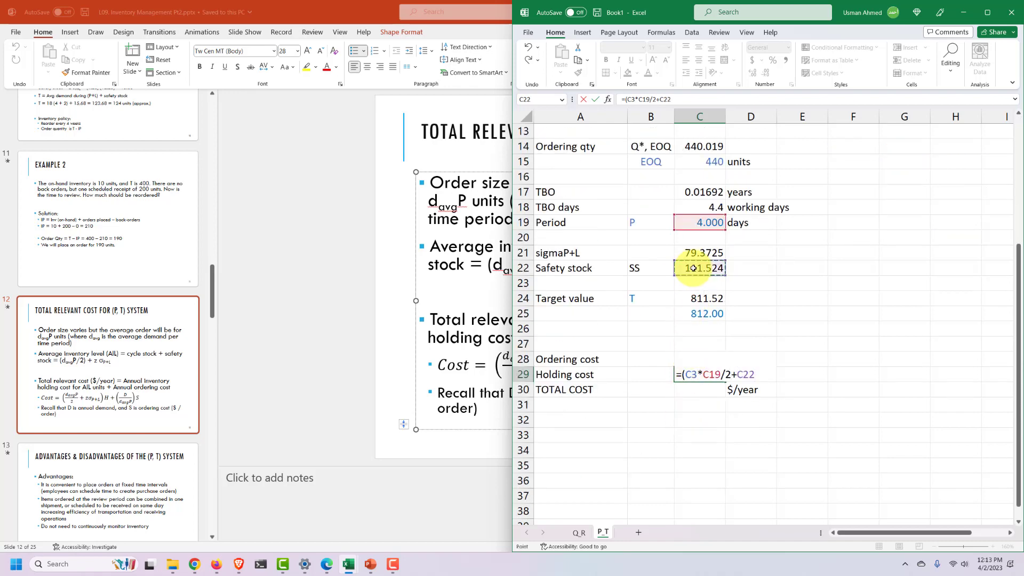
scroll(696, 272, "up", 4)
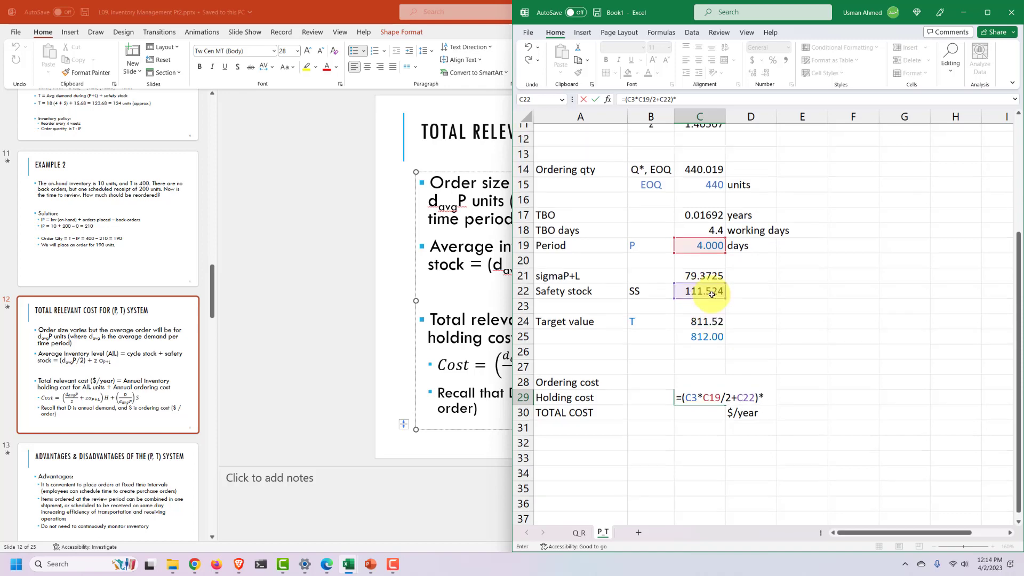
type(")*")
left_click(703, 221)
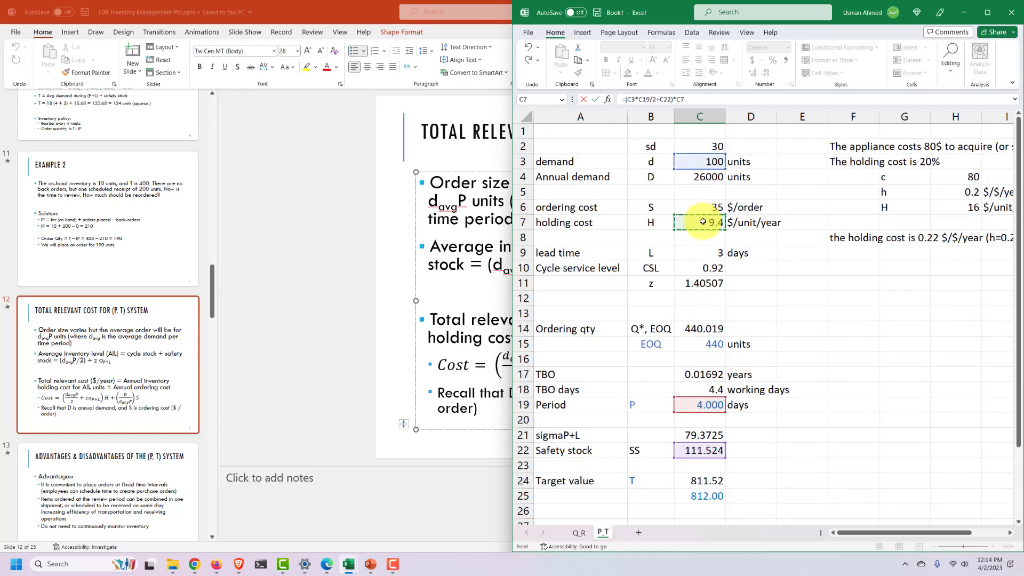
key("Return")
Compute the total annual cost in C30 as =C28+C29.
scroll(703, 221, "down", 2)
type("=")
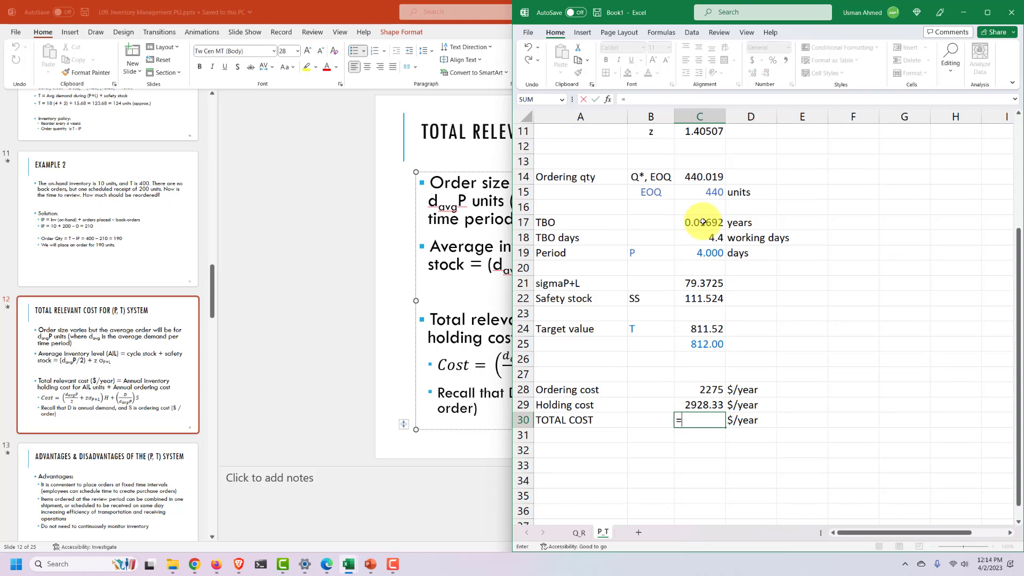
key("Up")
key("Up")
type("+")
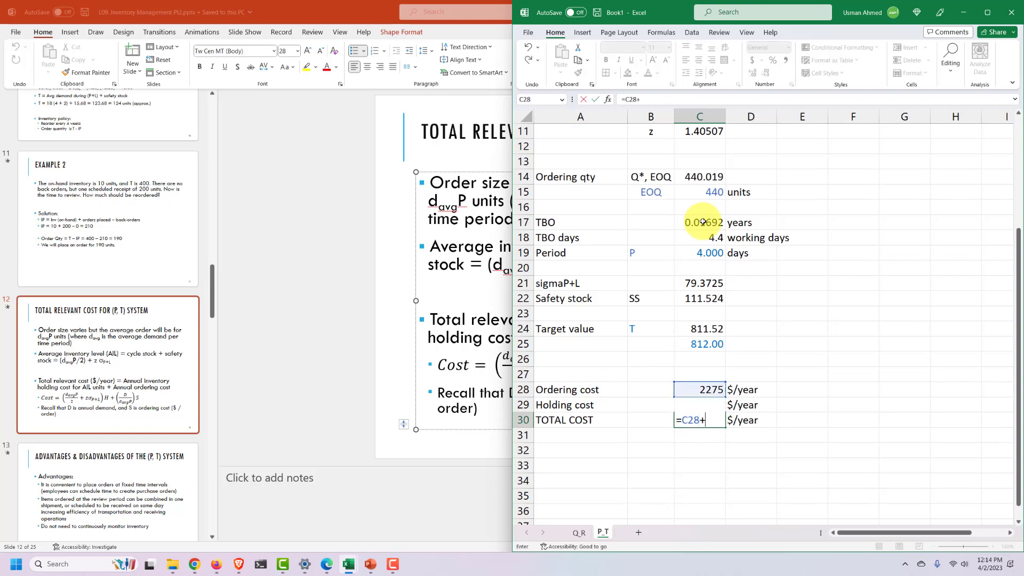
key("Up")
key("Return")
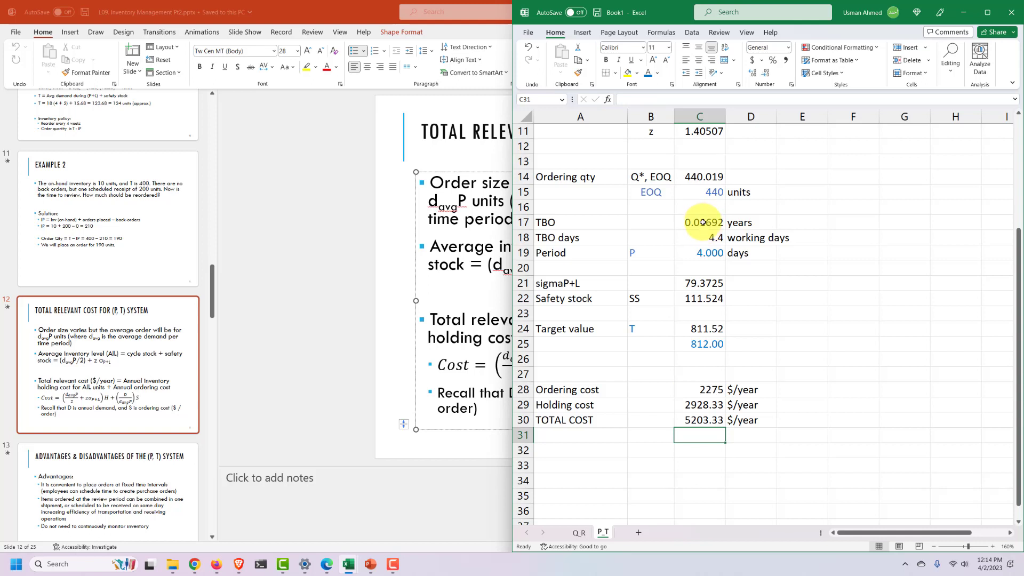
Switch to the Canvas quiz in Chrome and answer Question 7 with the total annual cost, 5203.33.
left_click(693, 417)
left_click(568, 419)
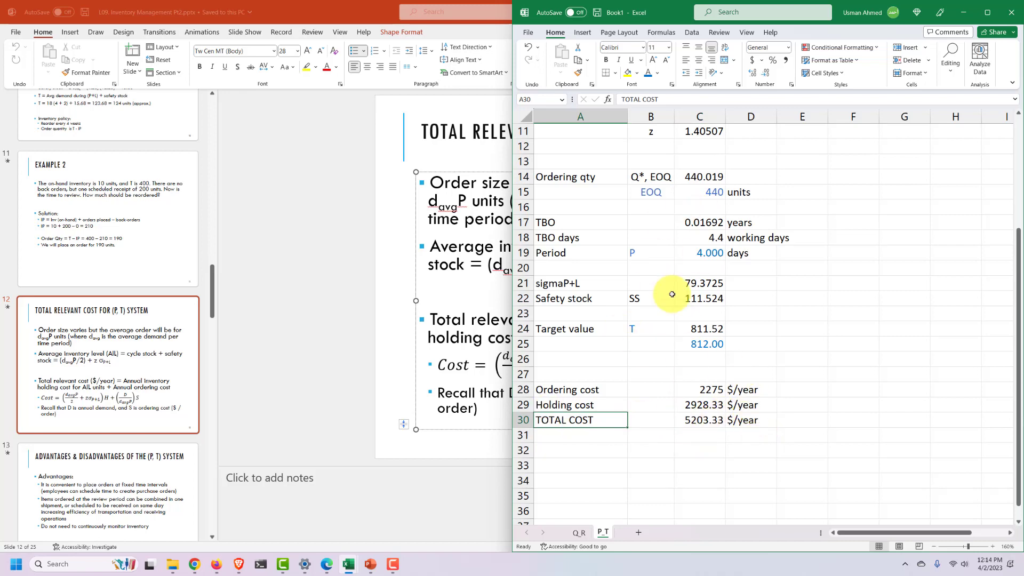
left_click(767, 420)
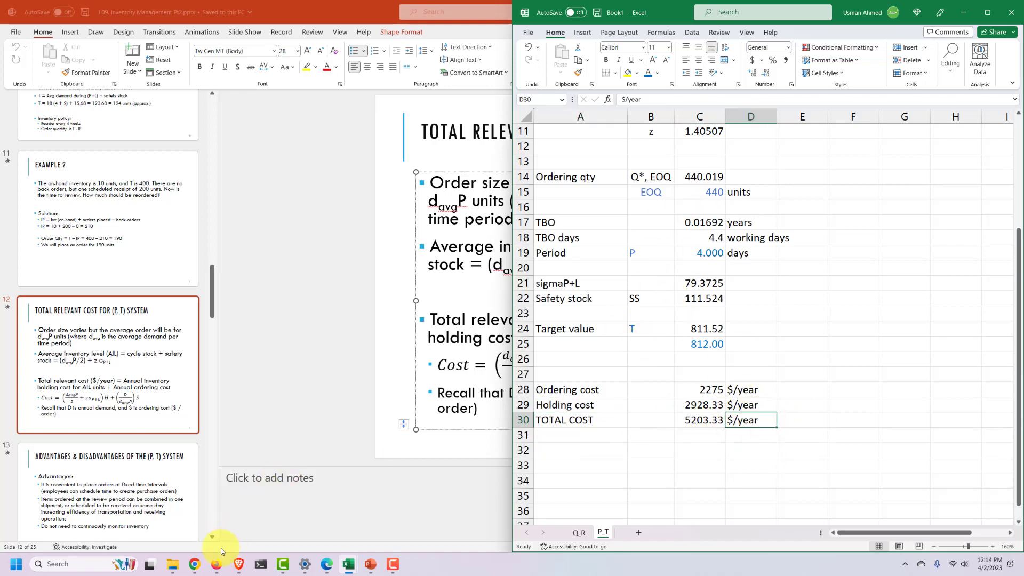
left_click(191, 530)
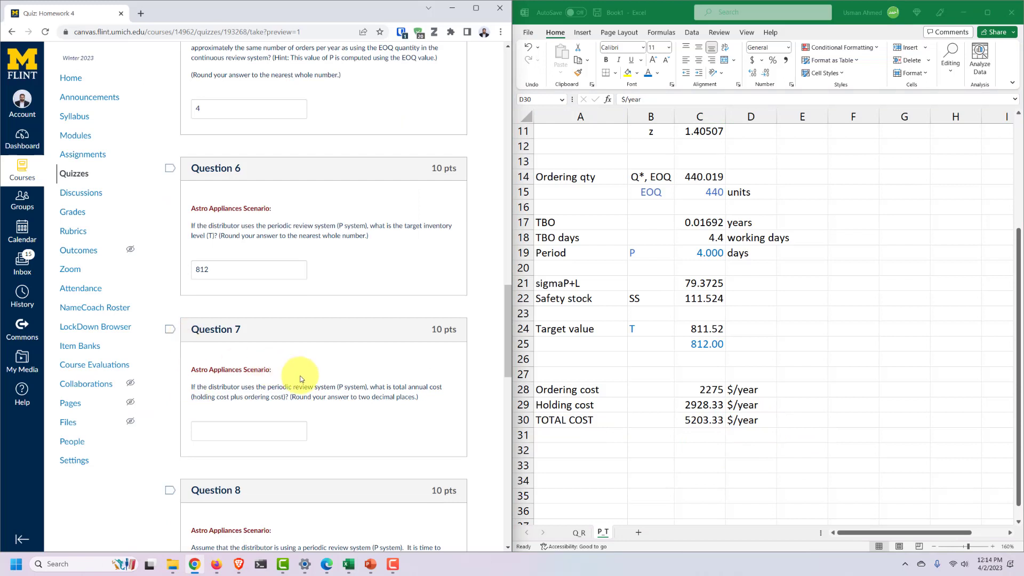
left_click(742, 419)
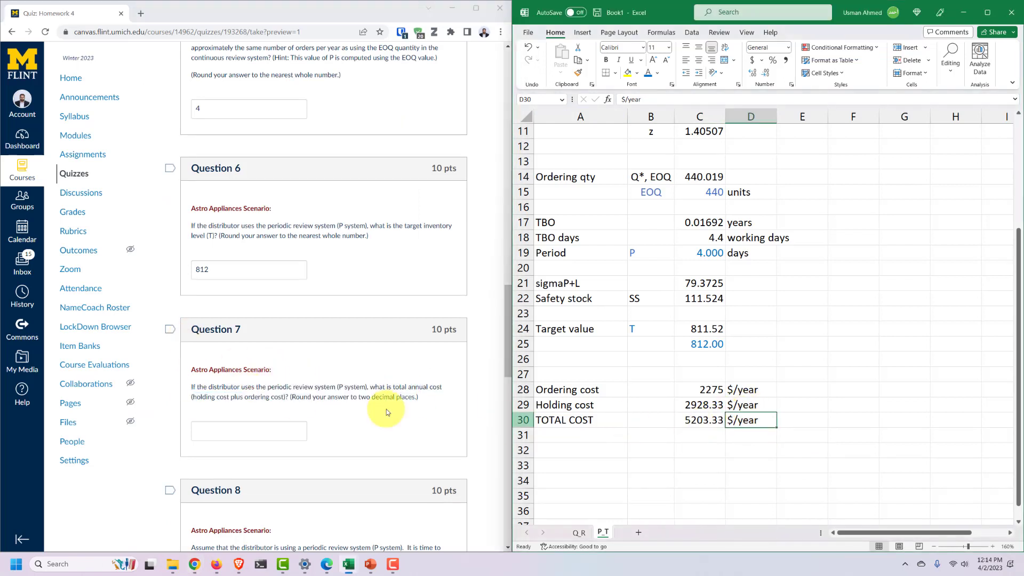
left_click(258, 433)
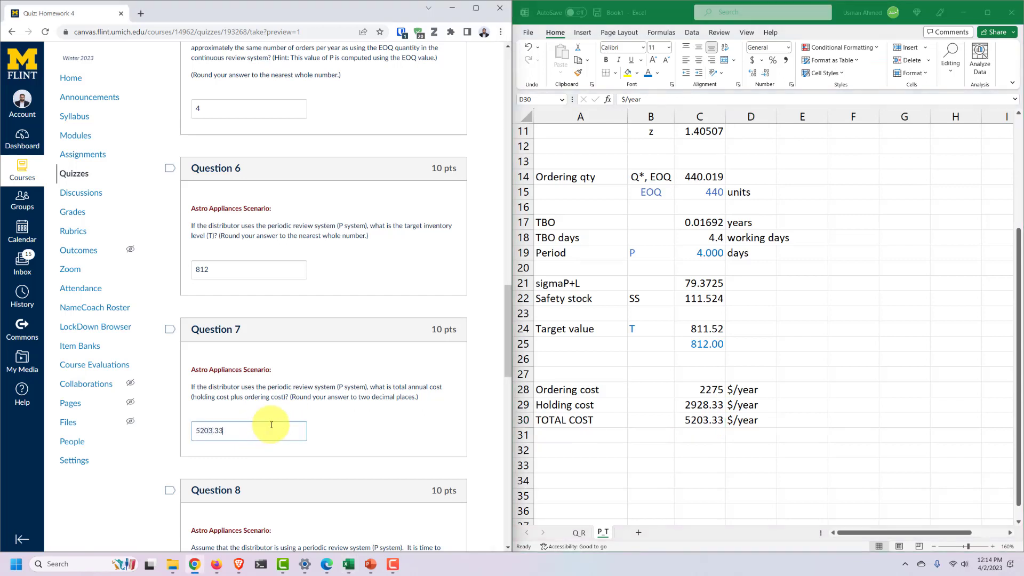
left_click(657, 389)
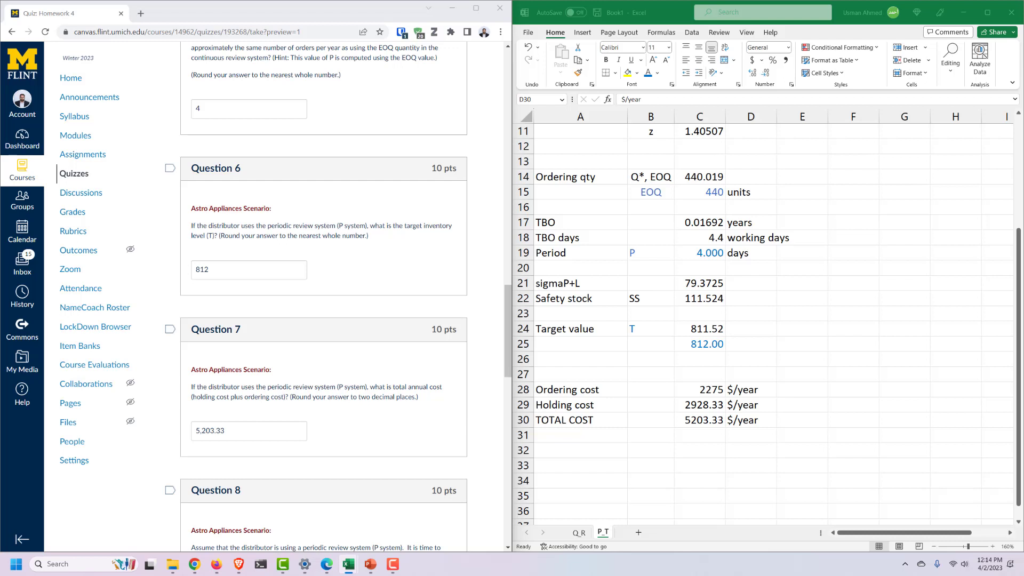
Read Question 8 on the reorder quantity and review the period P and target value T rows on the P_T sheet.
left_click(722, 406)
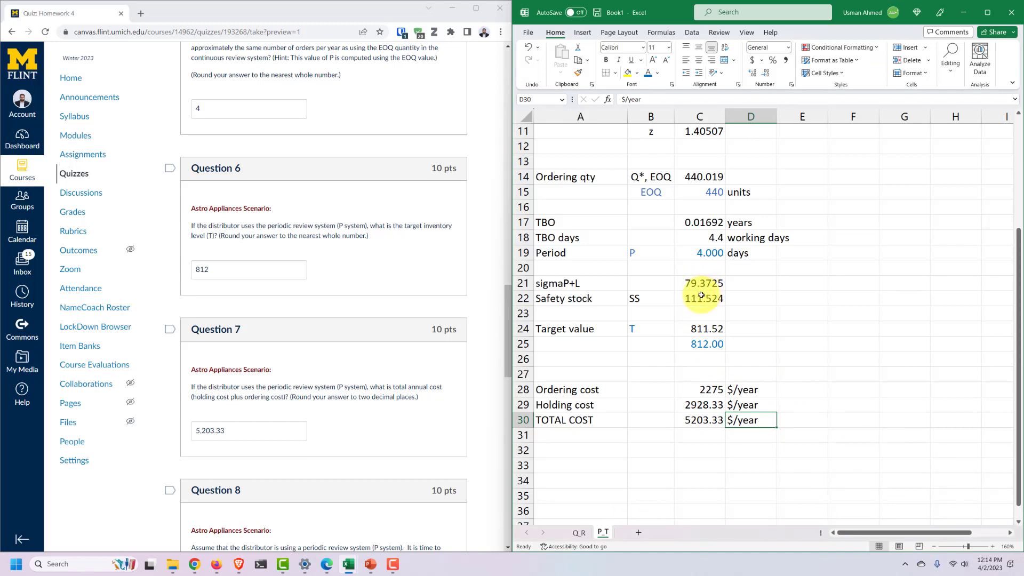
scroll(701, 295, "down", 1)
left_click(613, 392)
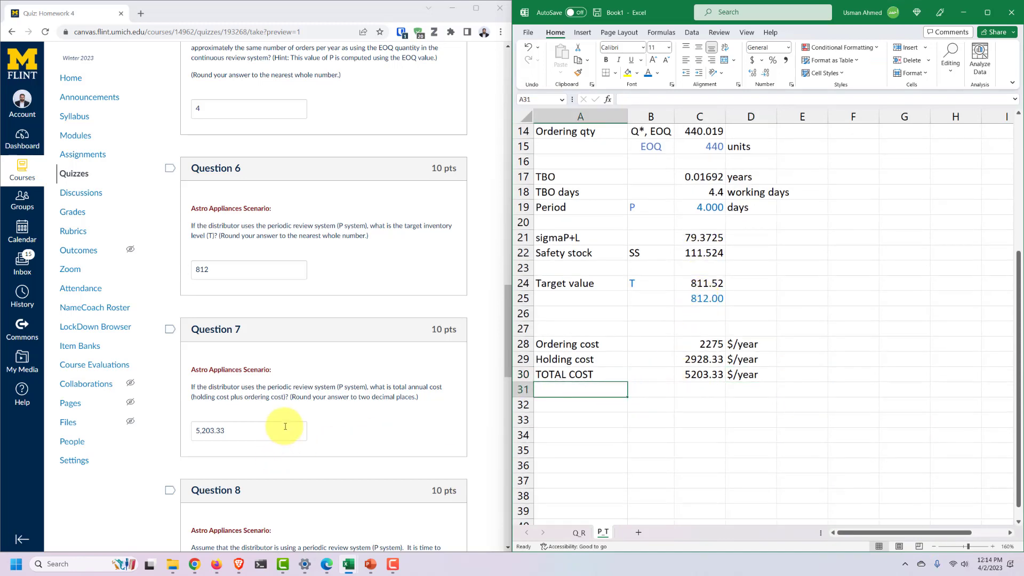
scroll(286, 426, "down", 4)
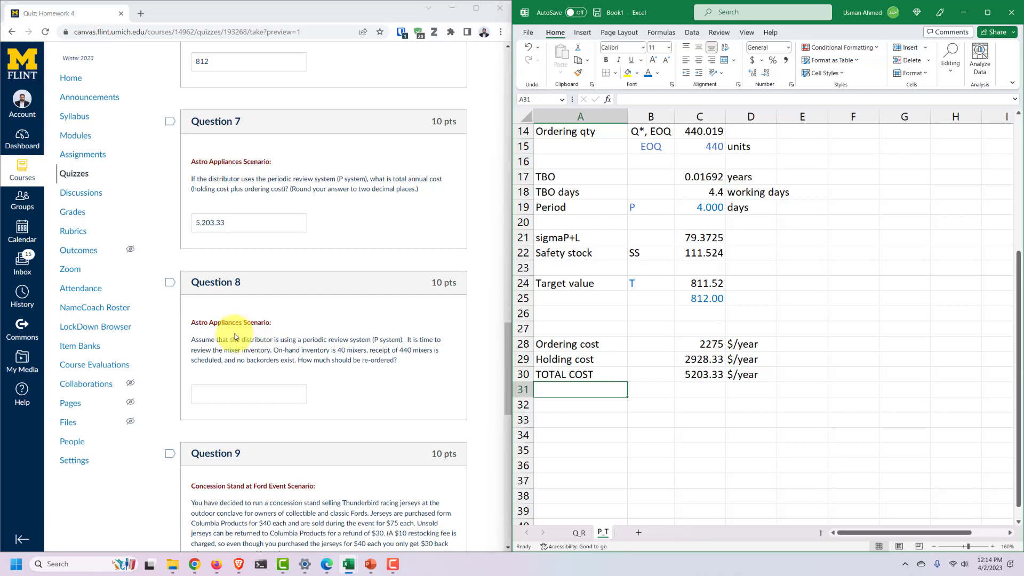
left_click_drag(235, 336, 321, 342)
left_click(337, 356)
double_click(585, 408)
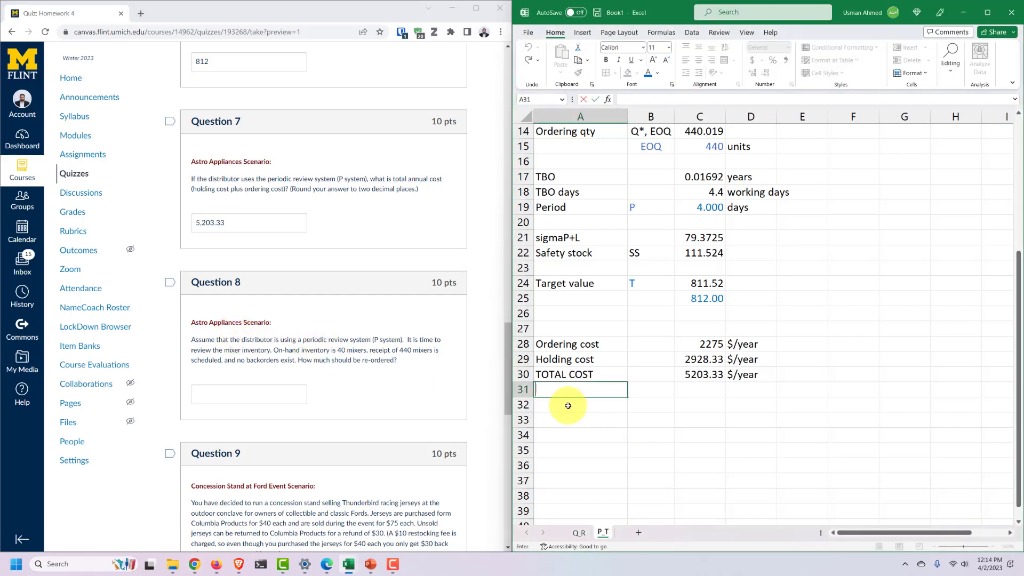
scroll(618, 271, "up", 5)
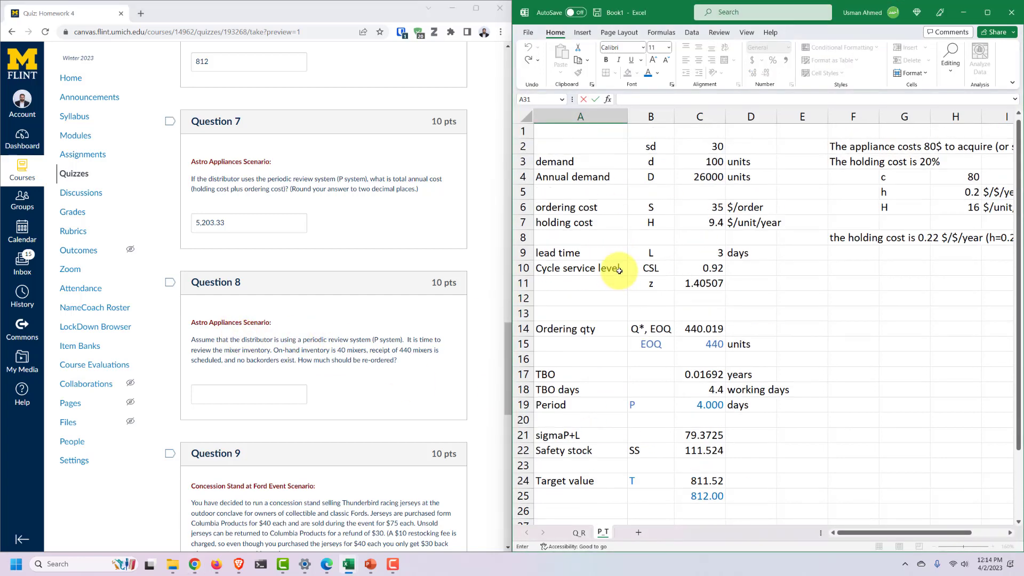
scroll(619, 270, "down", 5)
left_click_drag(634, 222, 747, 223)
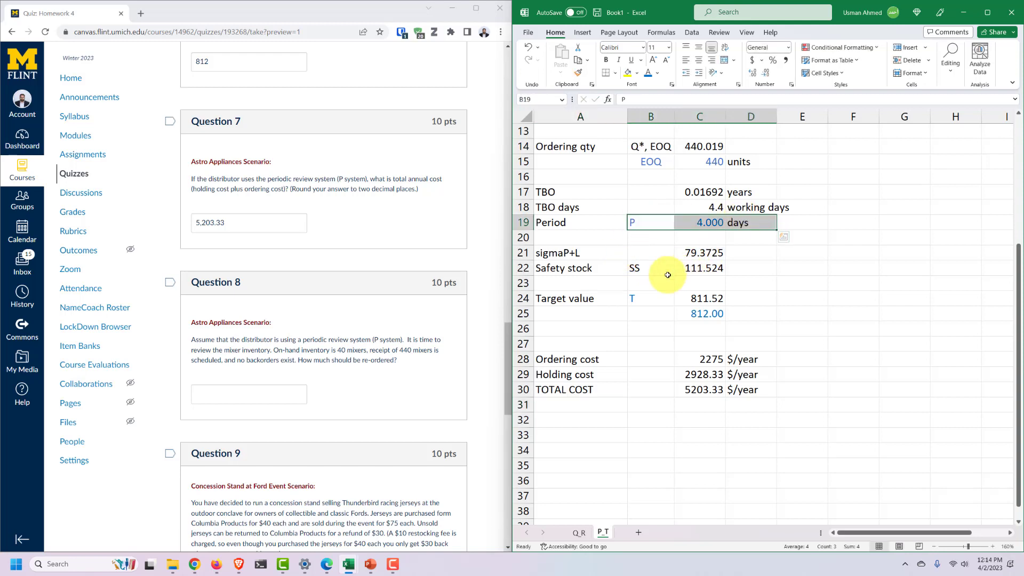
left_click_drag(646, 288, 758, 340)
left_click(761, 315)
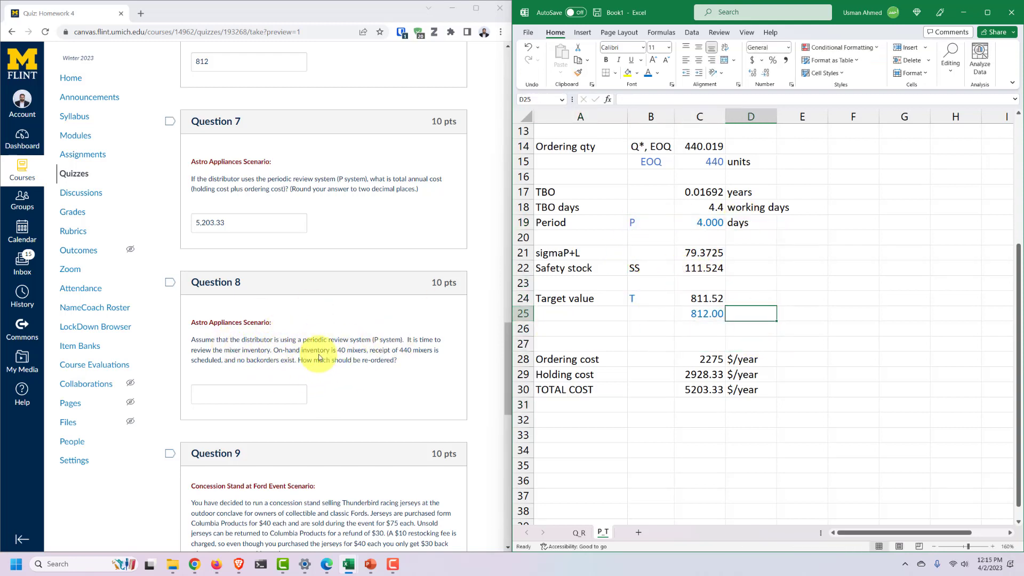
Label cell A33 on the P_T sheet "On hand inventory".
left_click(595, 428)
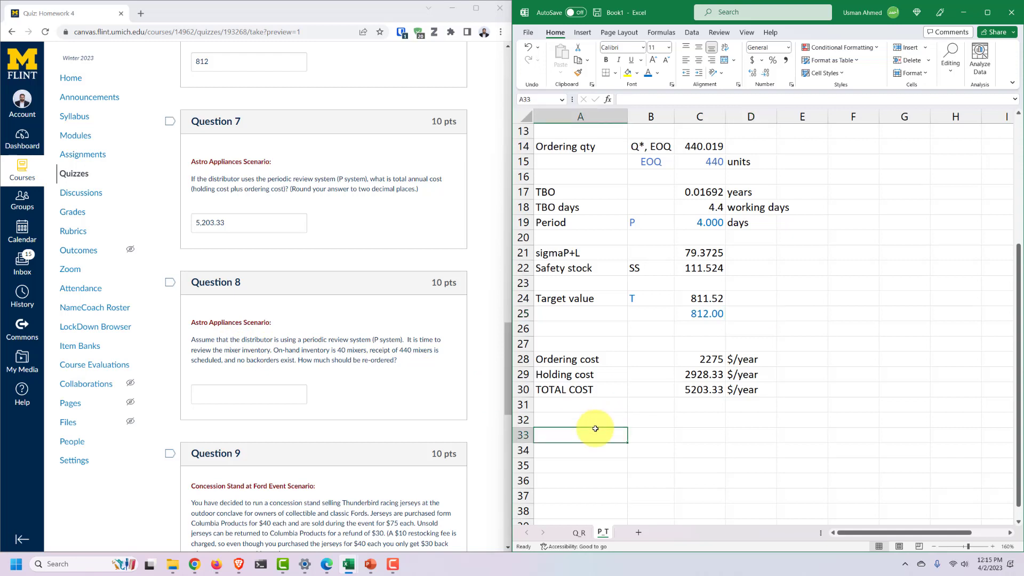
type("On jan")
key("BackSpace")
type("hand")
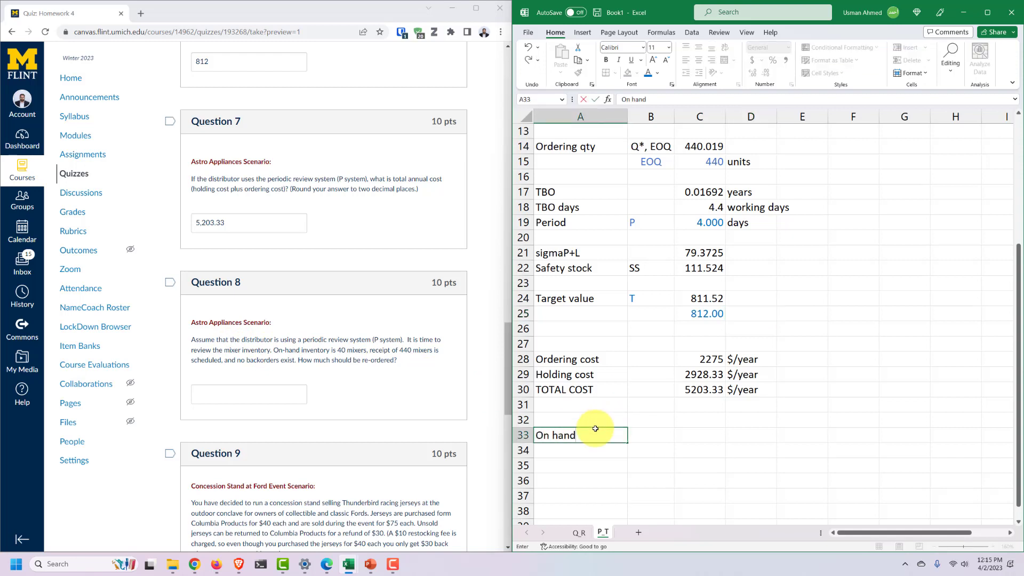
type(" inventory")
key("Tab")
Enter 40 in C33 as the on-hand inventory, with "units" in D33.
key("Tab")
type("450-")
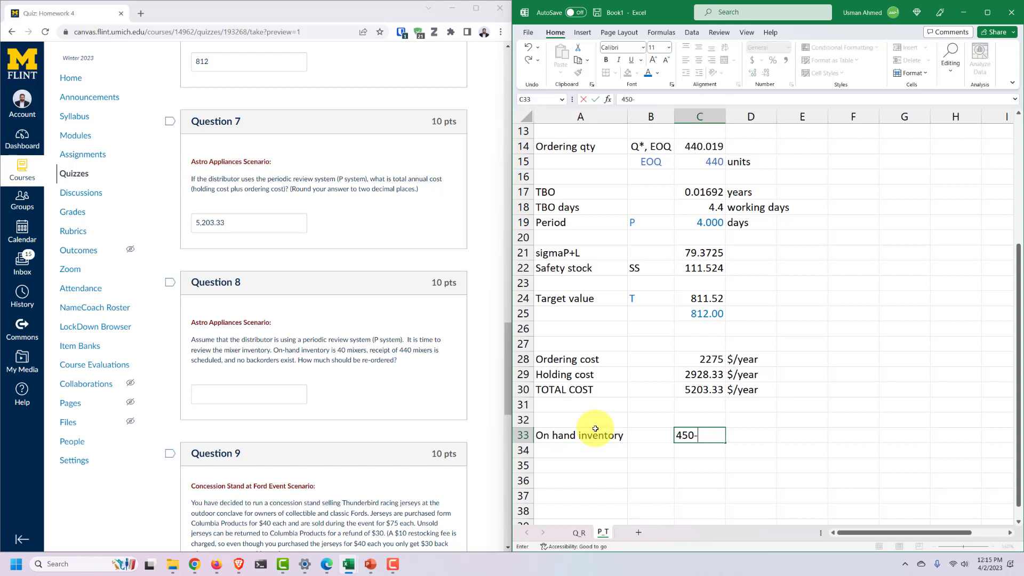
key("BackSpace")
key("BackSpace")
type("0")
key("Tab")
type("units")
key("Return")
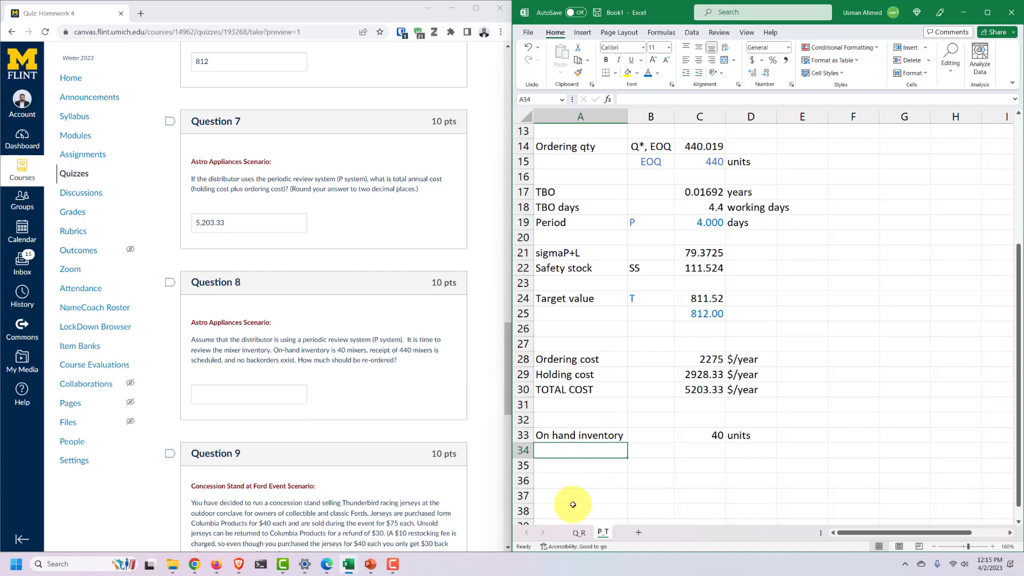
Label cell A34 on the P_T sheet "Scheduled receipts/ open orders" after checking the Q_R sheet.
left_click(579, 532)
left_click_drag(557, 334, 688, 336)
left_click(602, 532)
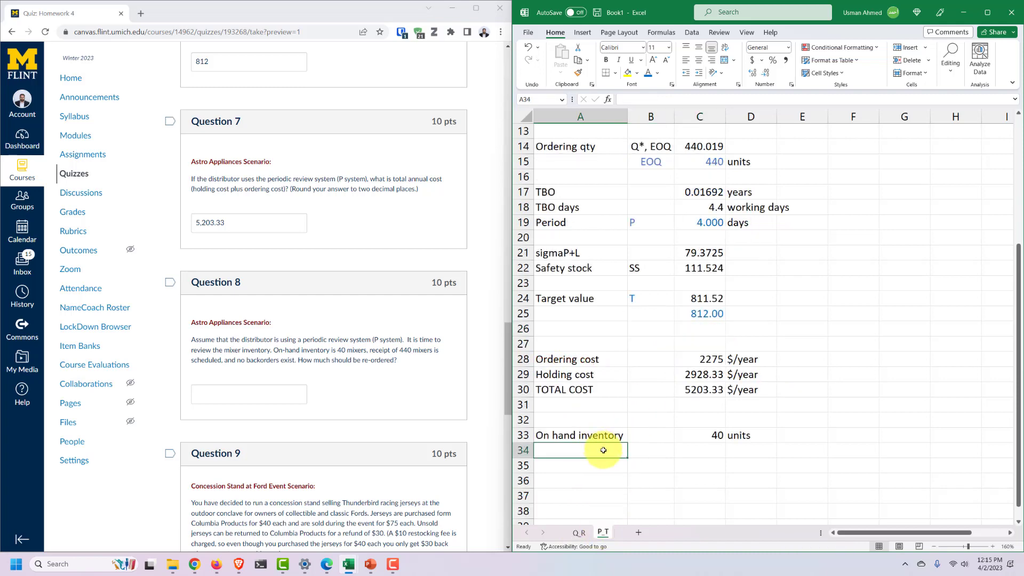
type("Schedu")
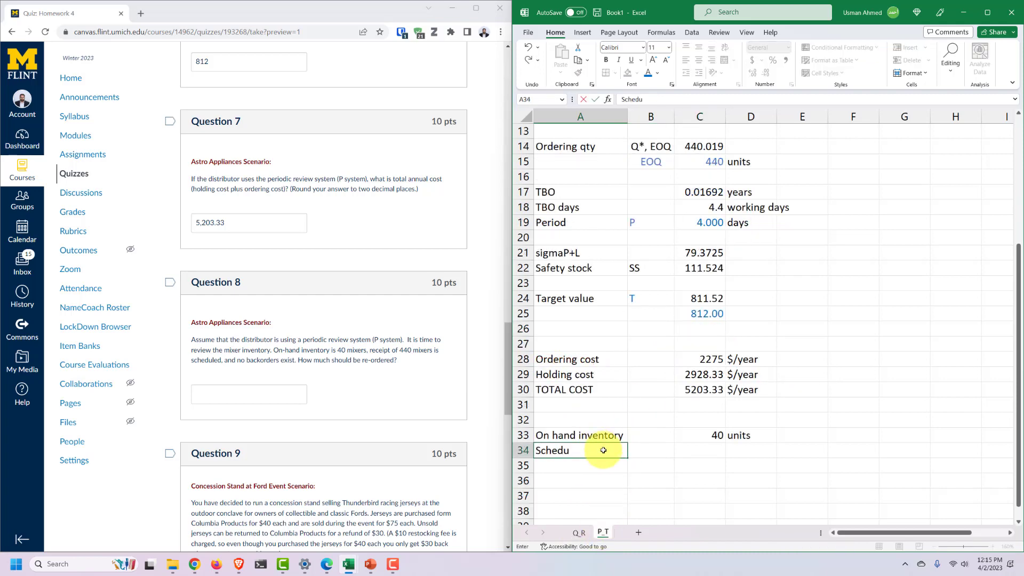
type("led receipts/ open orde")
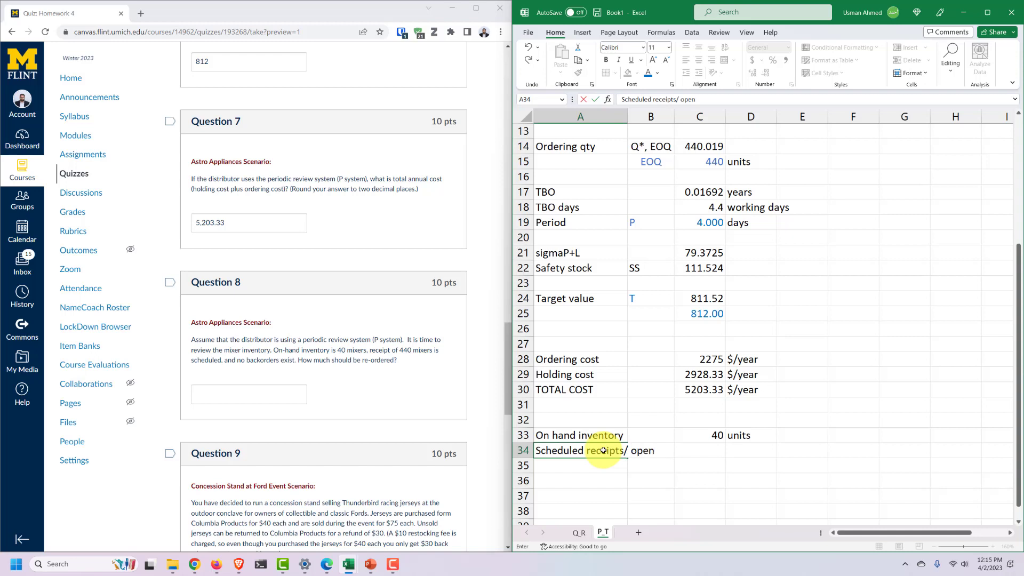
key("Tab")
key("Tab")
key("Tab")
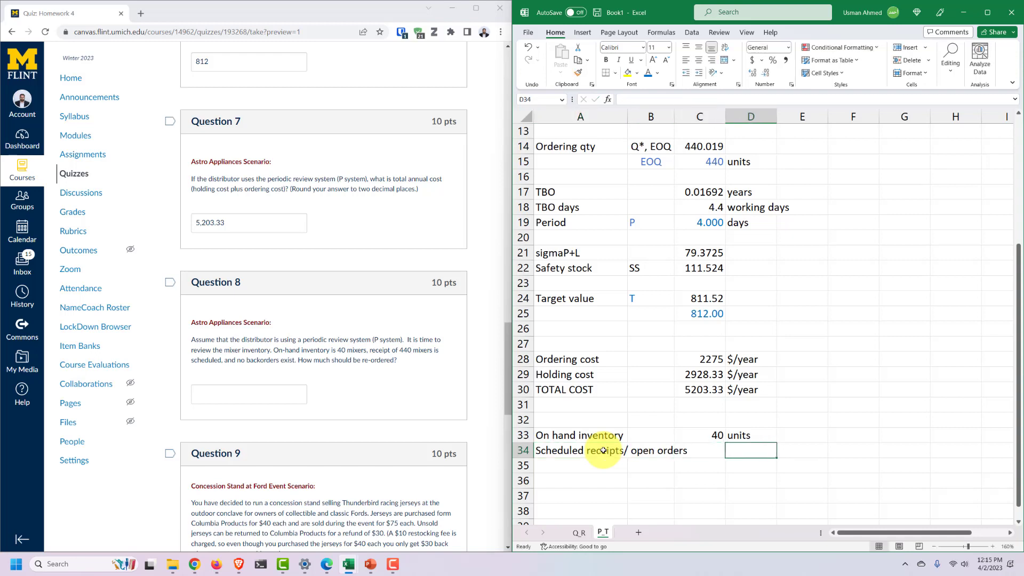
Enter 440 in C34 as the scheduled receipts, with "units" in D34.
key("Left")
type("440")
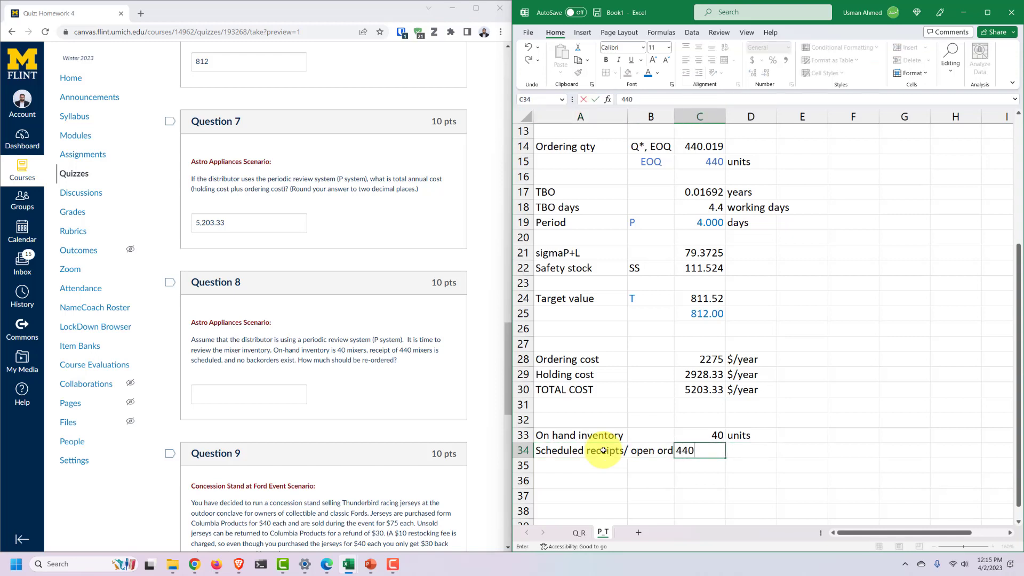
key("Tab")
type("u")
key("Return")
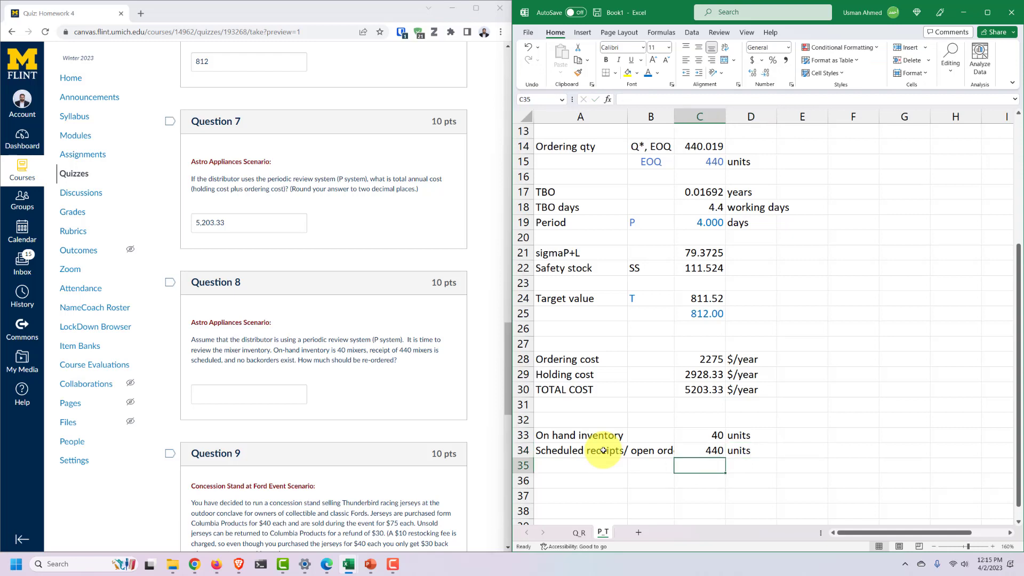
Label cell A35 "Back orders" and enter 0 in C35 with "units" in D35.
key("Left")
type("Ba")
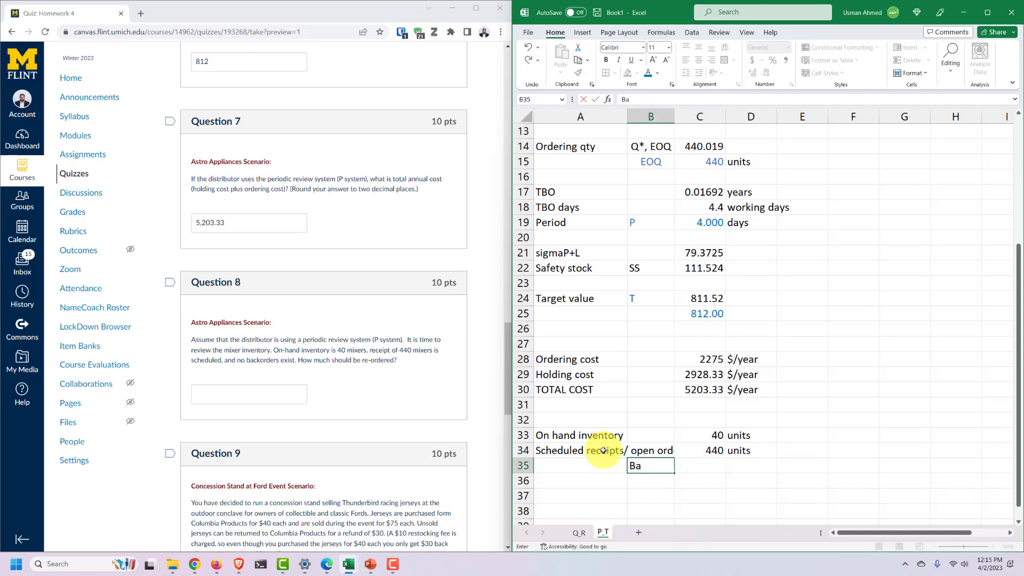
key("Escape")
key("Left")
type("Back")
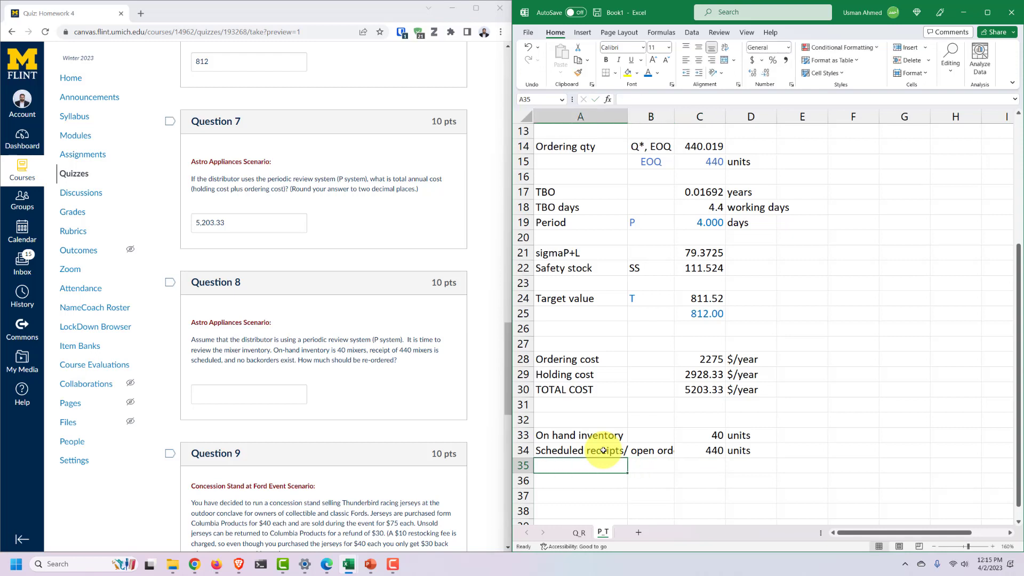
type(" orders")
key("Right")
key("Right")
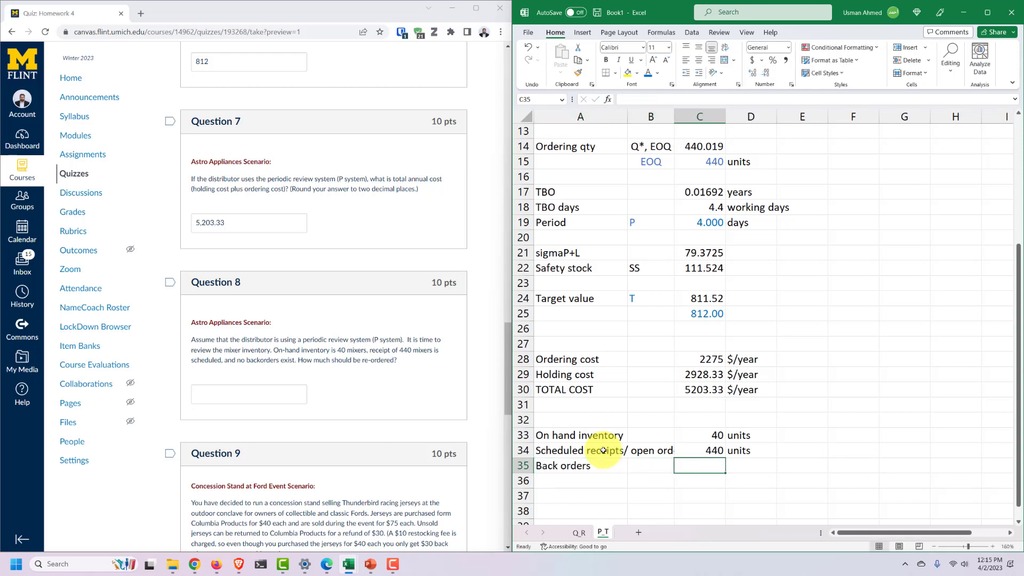
type("0")
key("Right")
type("u")
key("Return")
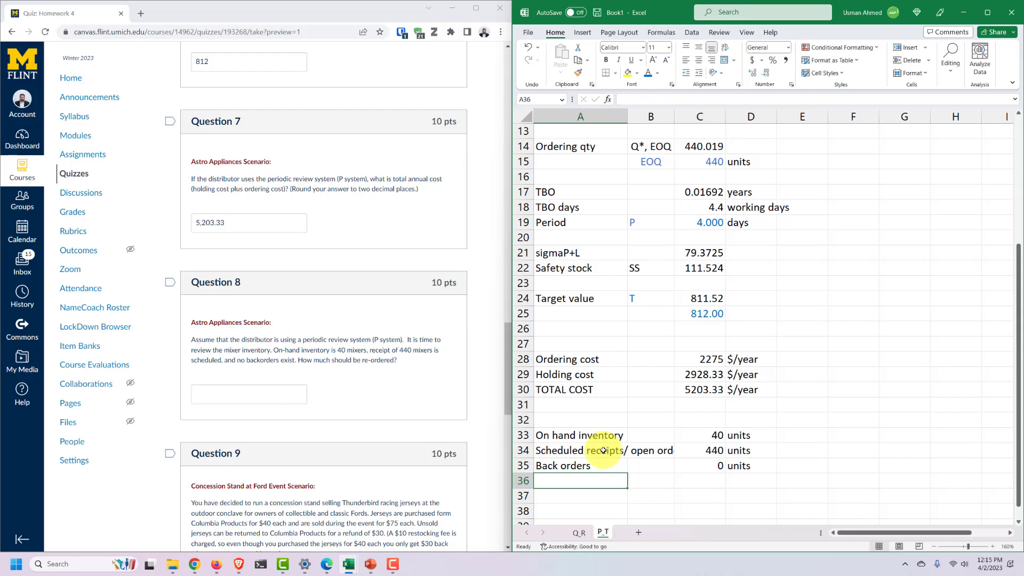
Label A36 "IP" and compute the inventory position in C36 with =C33+C34-C35.
type("IP")
key("Tab")
key("Tab")
type("=")
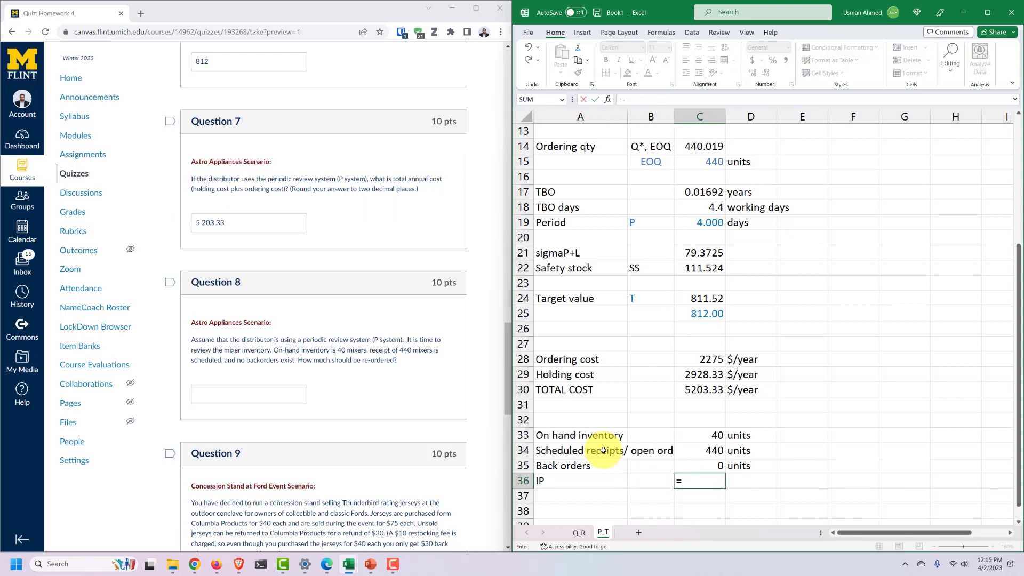
key("Up")
key("Up")
key("Up")
type("+")
key("Up")
key("Up")
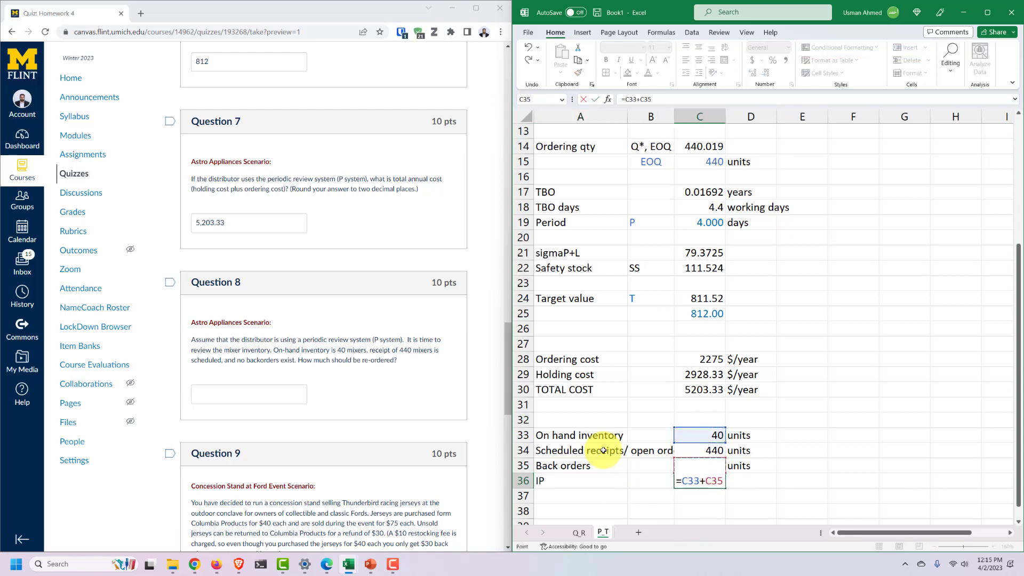
type("-")
key("Up")
key("Return")
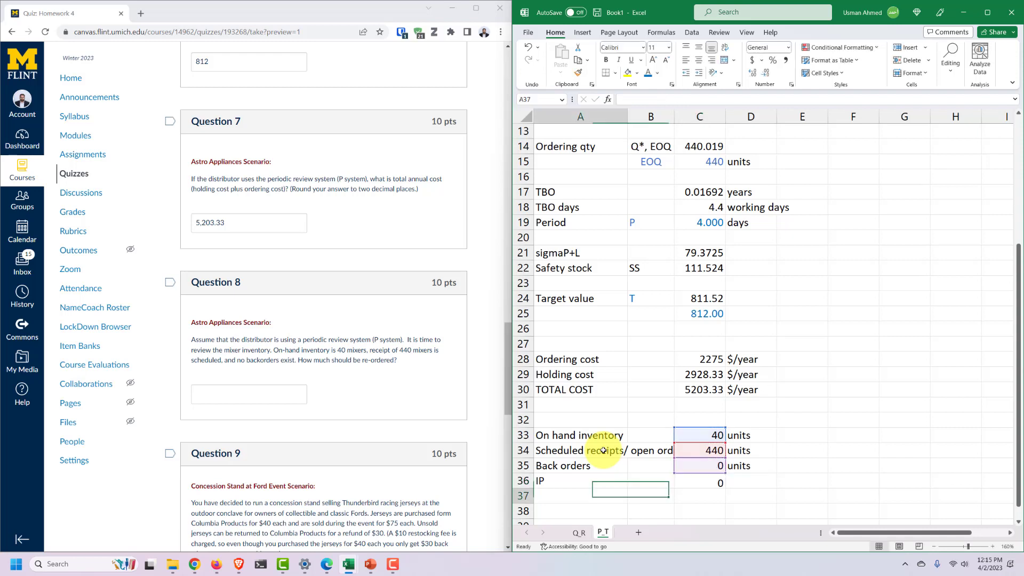
Enter "units" in D36 beside the inventory position.
key("Up")
key("Right")
key("Right")
key("Right")
type("units")
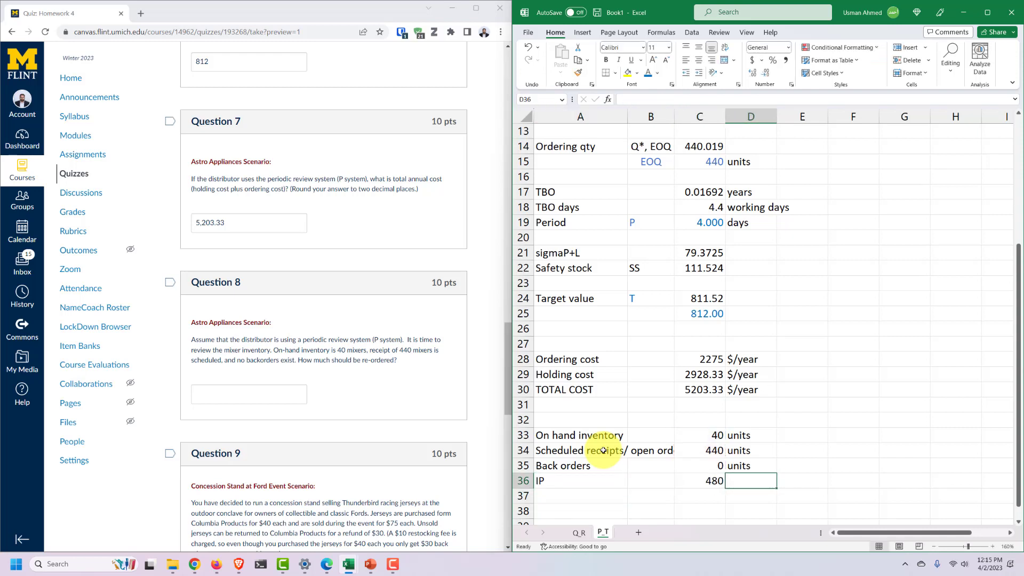
key("Return")
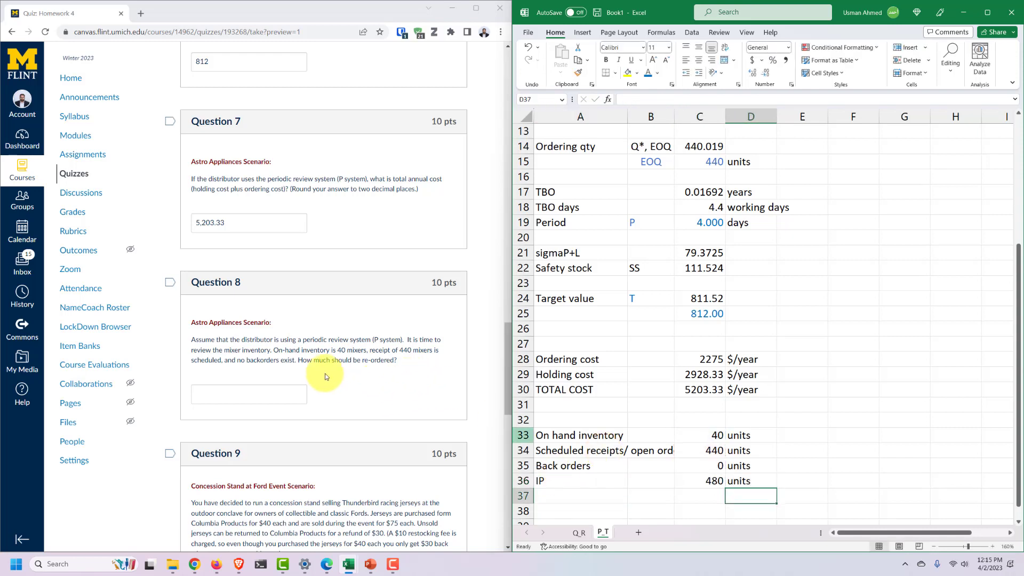
Reread what Question 8 asks for and label cell A38 on the P_T sheet "Q (order qty)".
left_click_drag(312, 361, 447, 356)
left_click(415, 356)
scroll(753, 462, "down", 2)
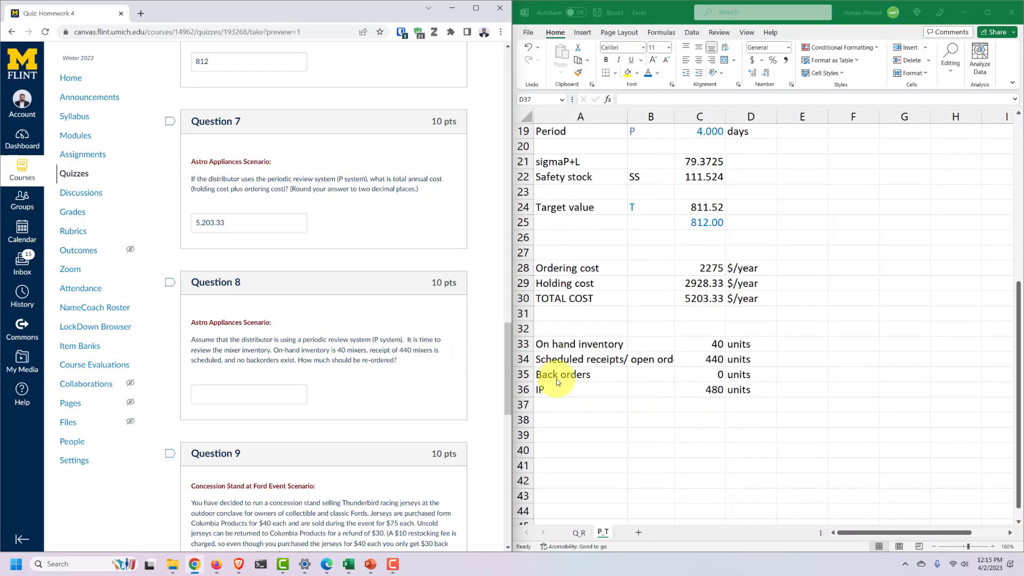
left_click(710, 387)
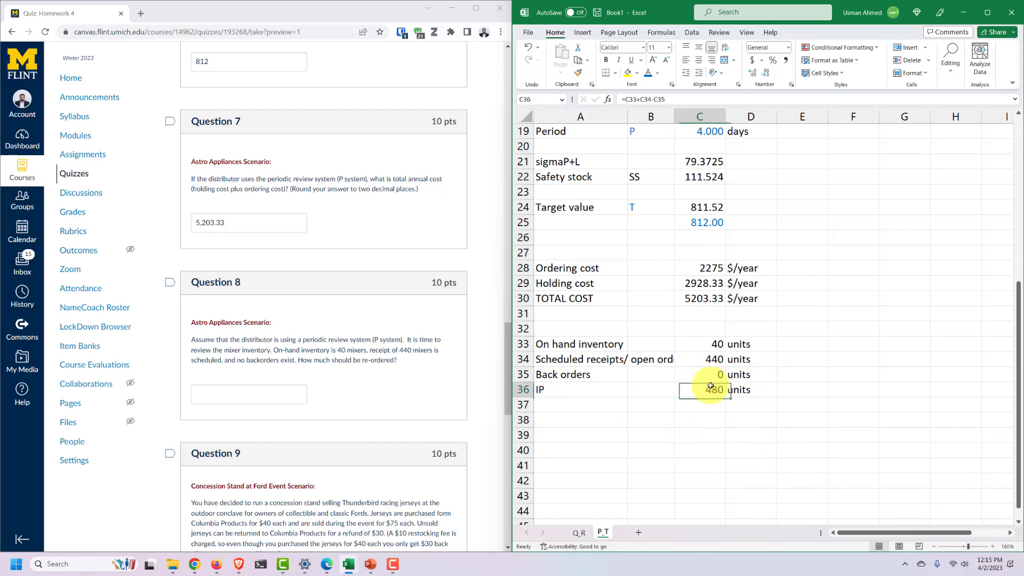
left_click(576, 419)
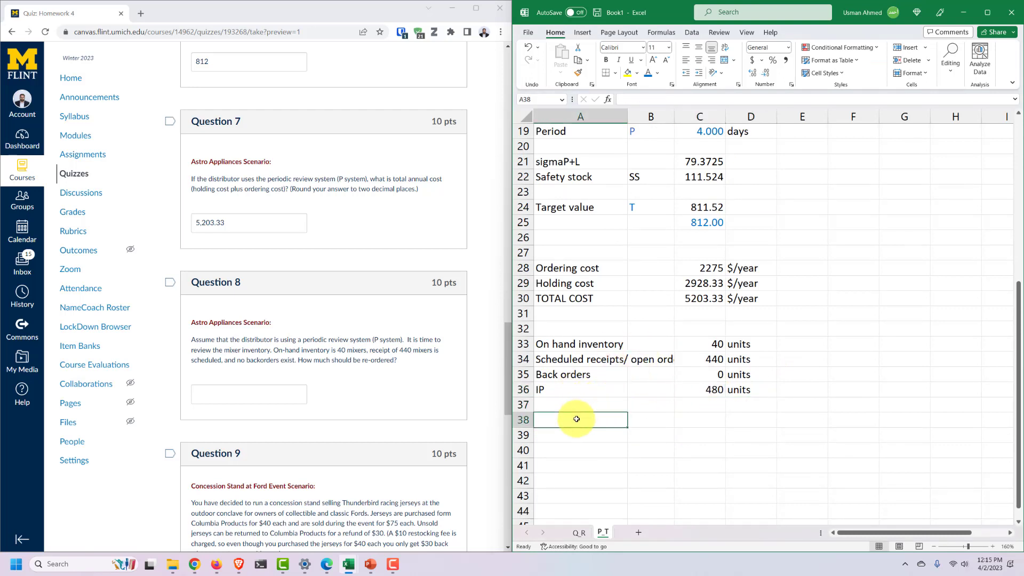
type("Q (")
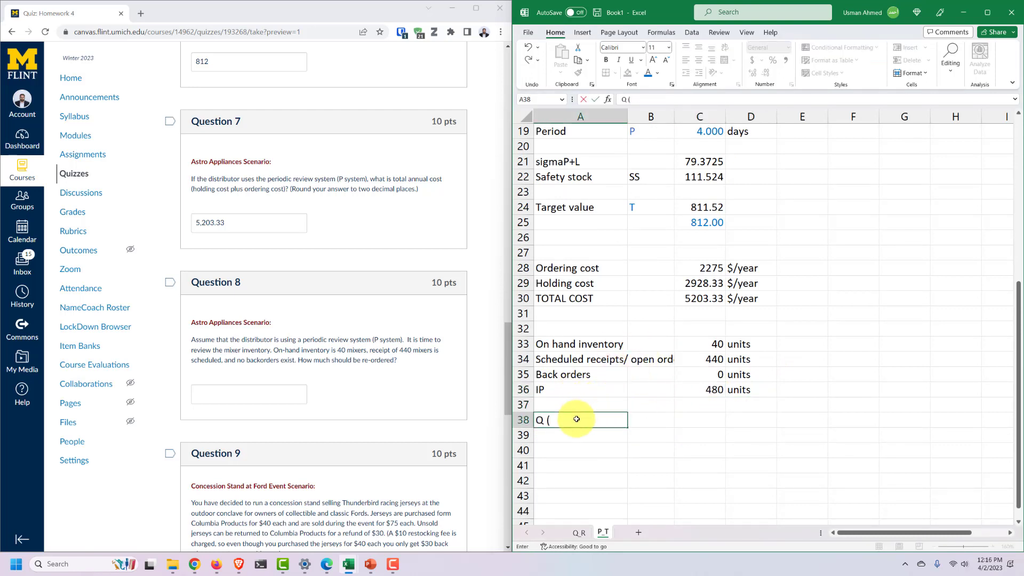
type("order qty)")
key("Tab")
key("Tab")
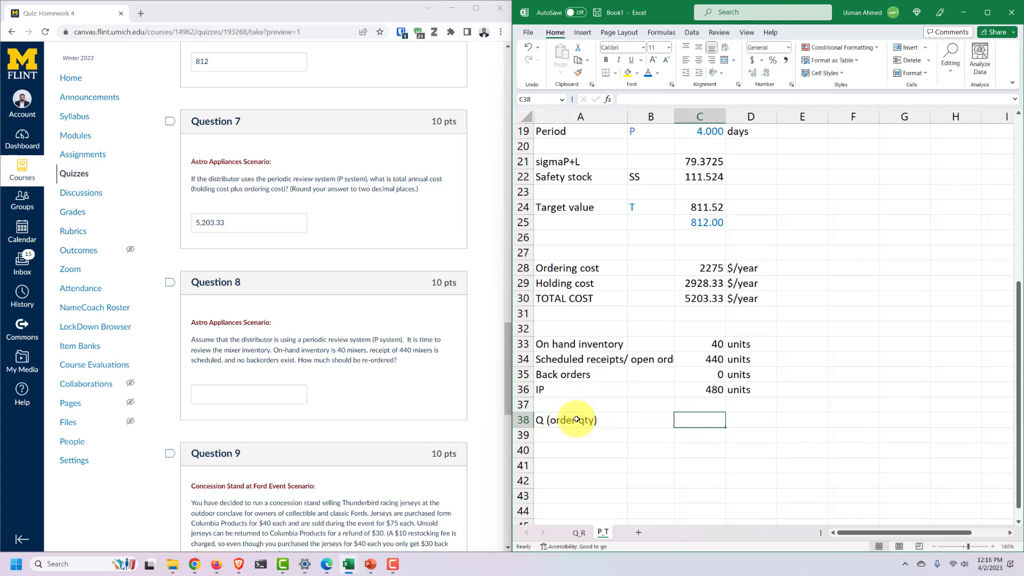
Compute the order quantity in C38 as the rounded target value minus the inventory position, =C25-C36.
left_click(693, 390)
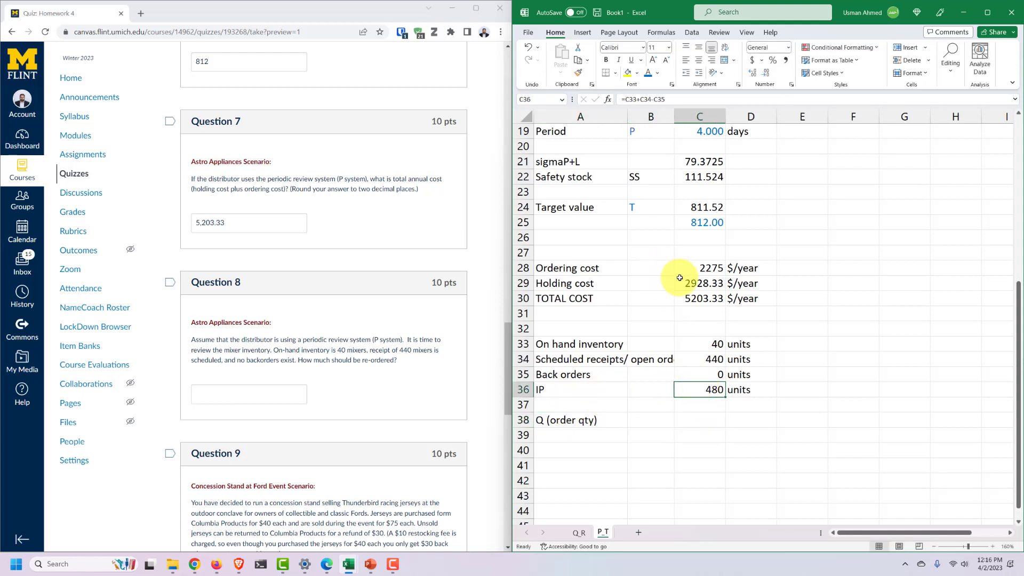
left_click(694, 228)
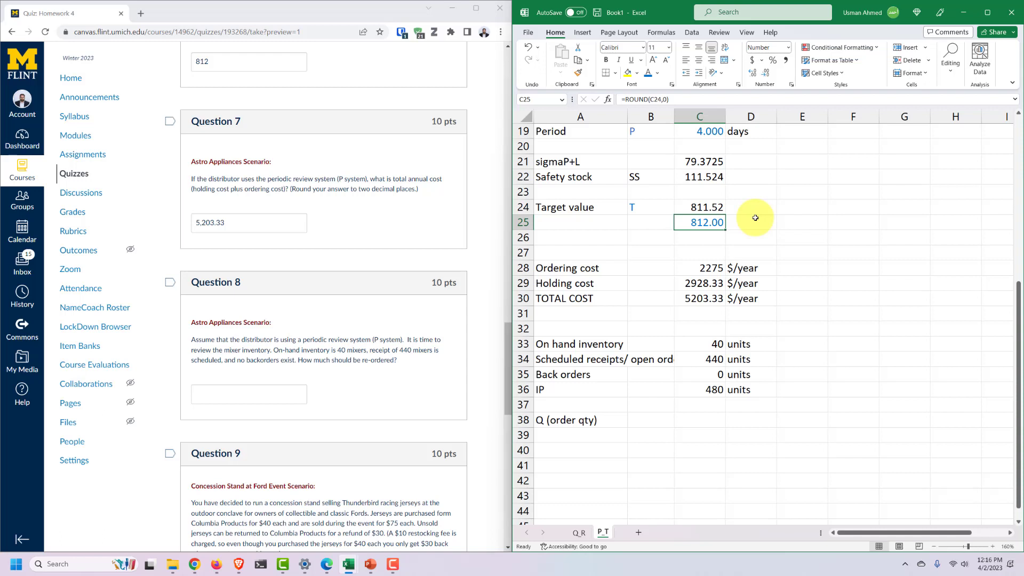
left_click(715, 422)
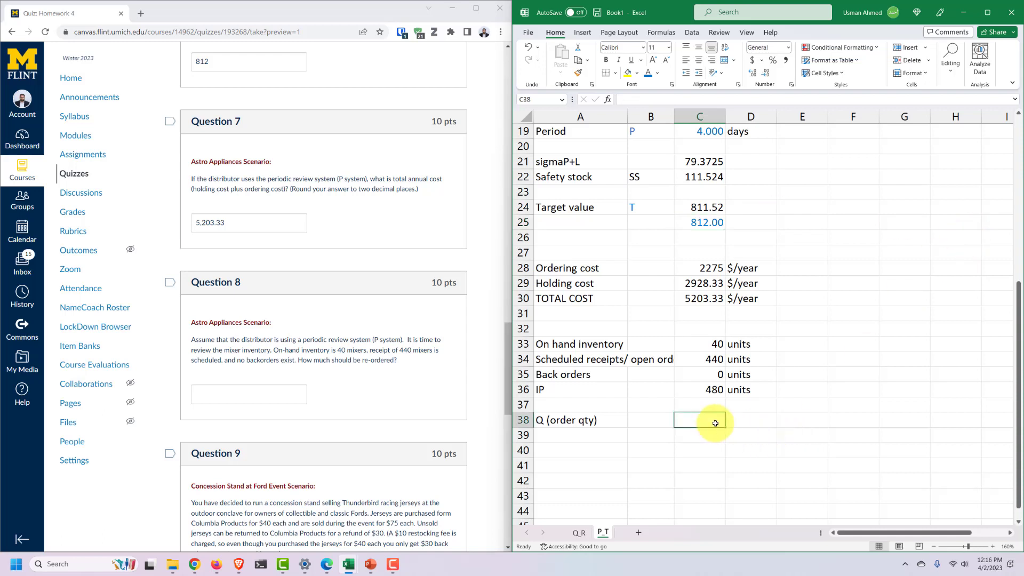
type("=")
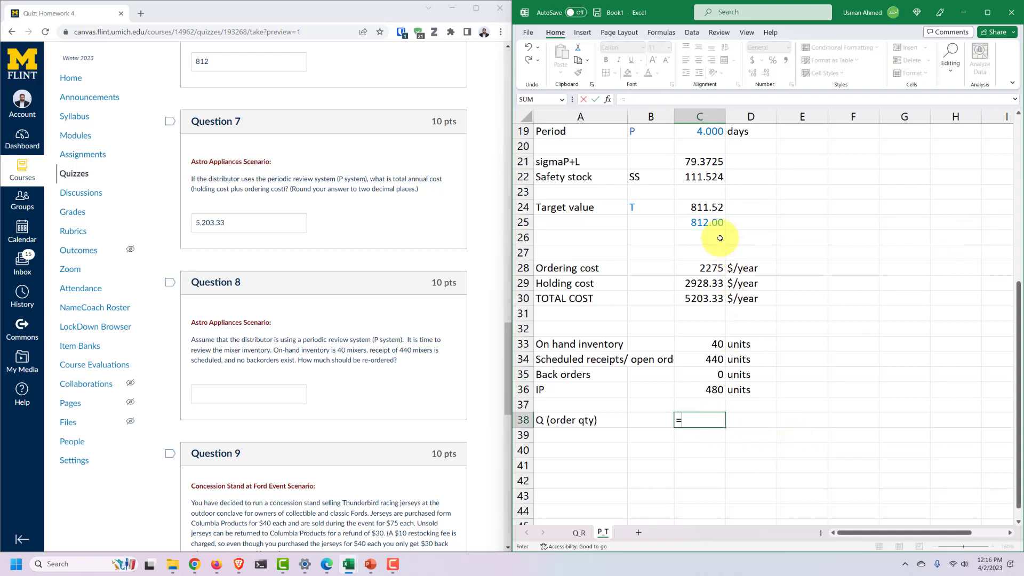
left_click(708, 224)
type("-")
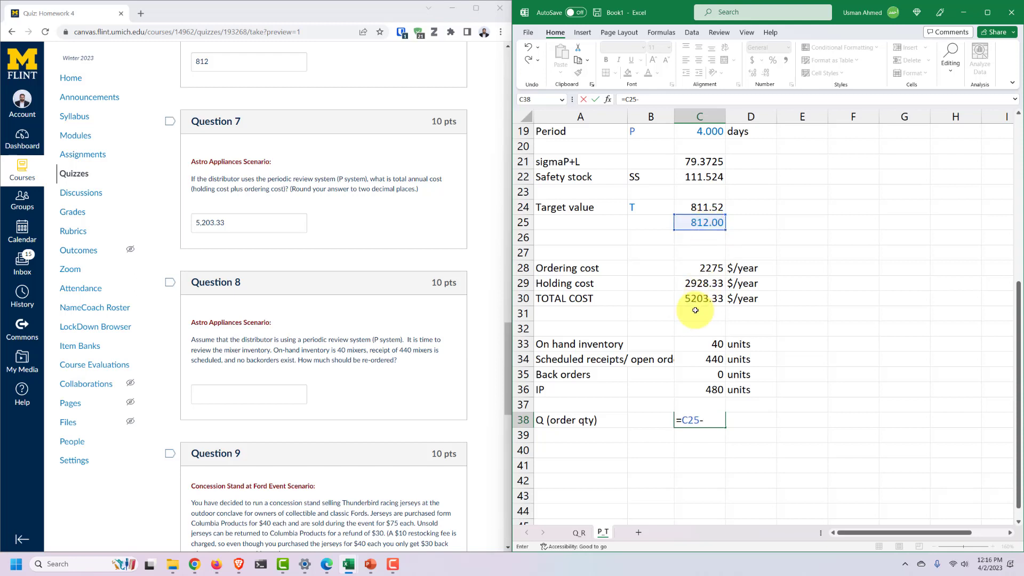
left_click(690, 383)
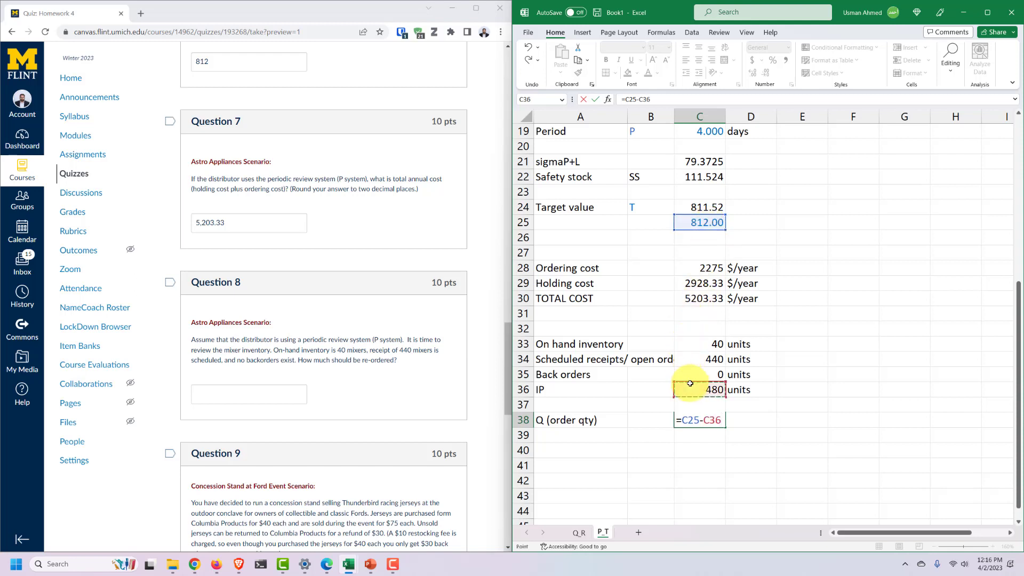
key("Return")
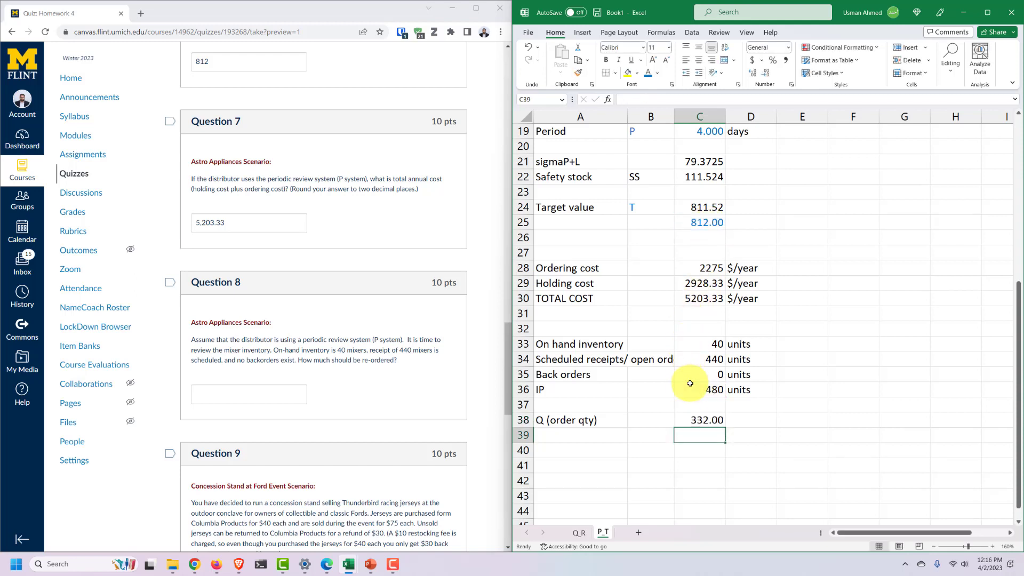
Switch to the Canvas quiz in Chrome and answer Question 8 with the order quantity, 332.
left_click(698, 421)
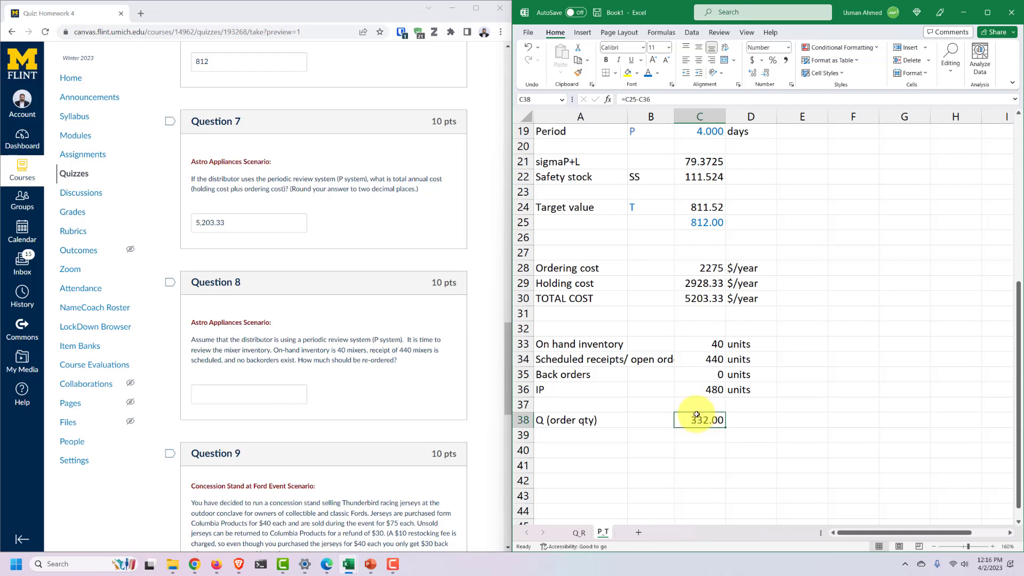
left_click(270, 394)
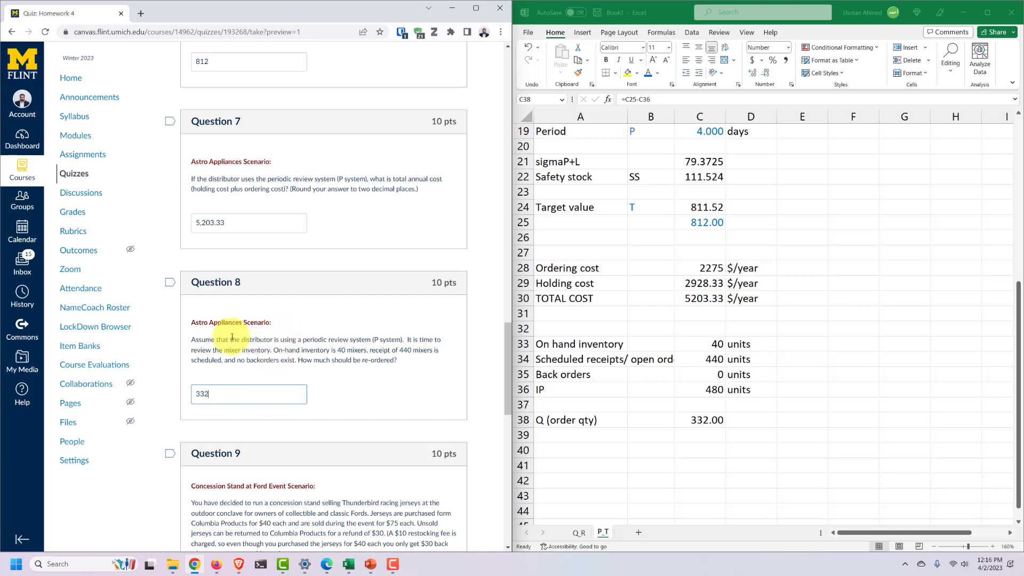
left_click_drag(231, 337, 413, 358)
left_click(413, 358)
Look over Questions 9 and 10, switch to Excel and add a new worksheet named "one period".
scroll(397, 361, "down", 4)
scroll(293, 325, "down", 4)
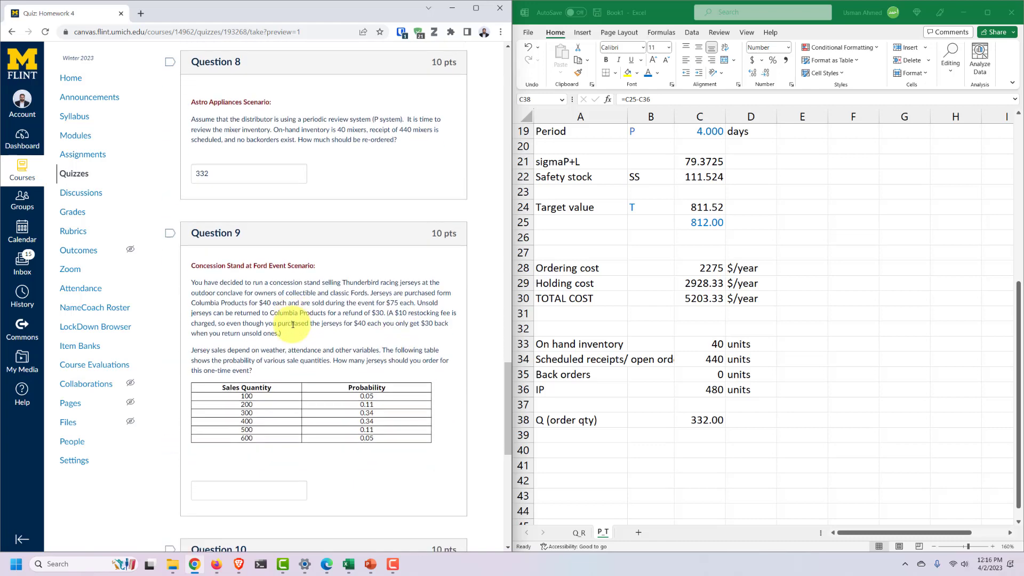
left_click(617, 343)
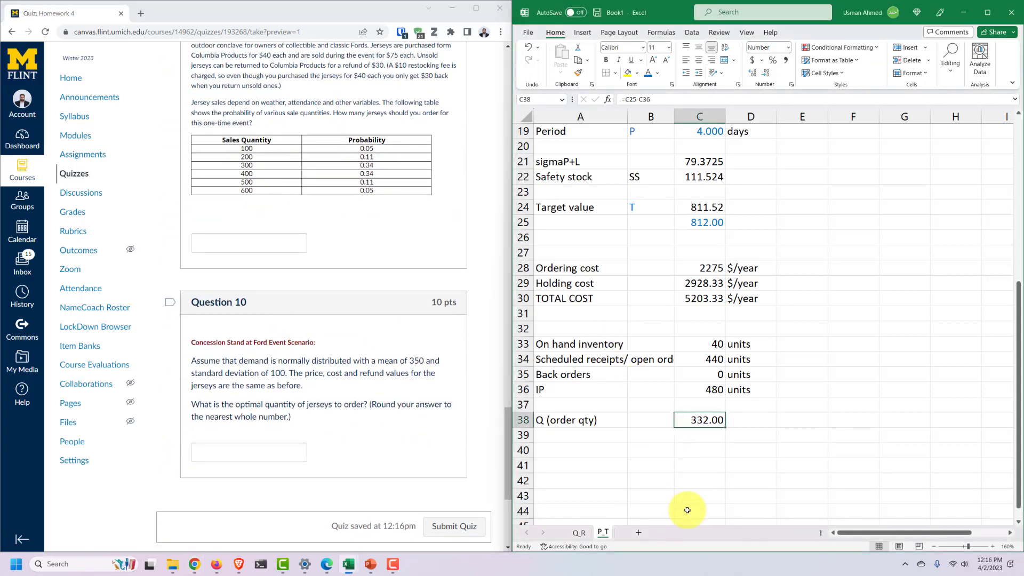
left_click(637, 532)
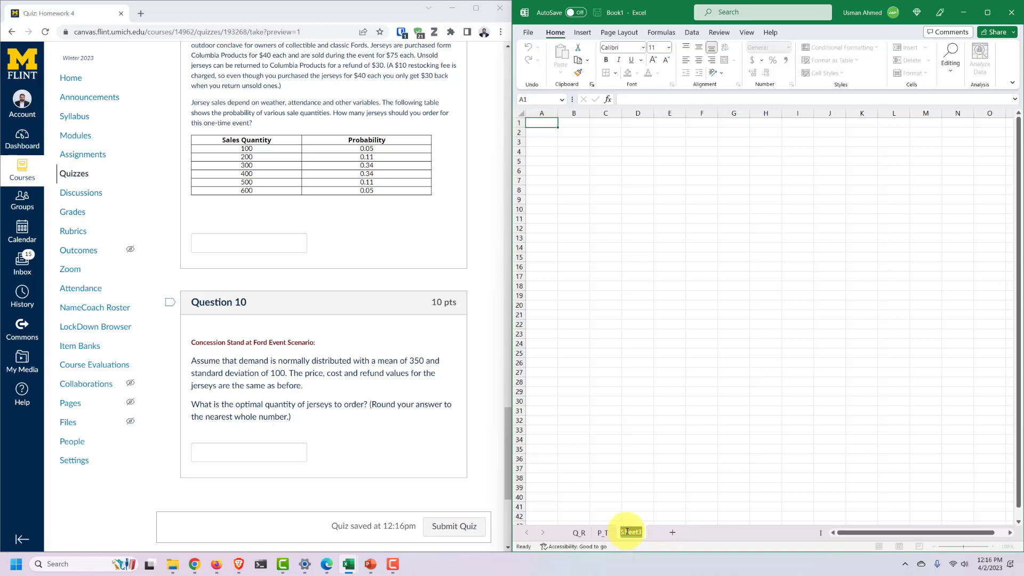
type("One peri")
left_click(635, 390)
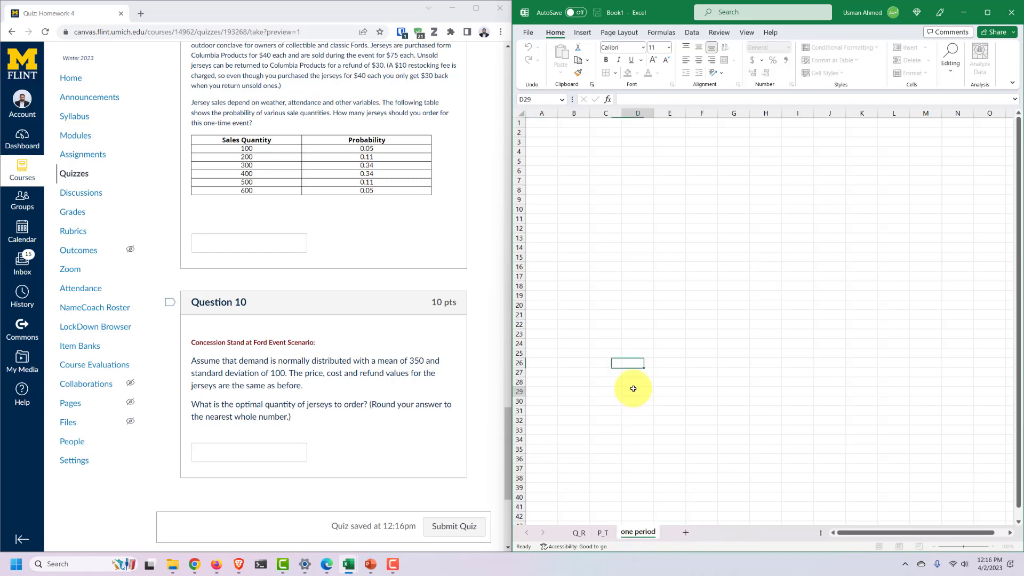
Review the Question 9 jersey concession stand scenario and its sales probability table in the Canvas quiz.
scroll(323, 339, "down", 3)
scroll(325, 340, "up", 5)
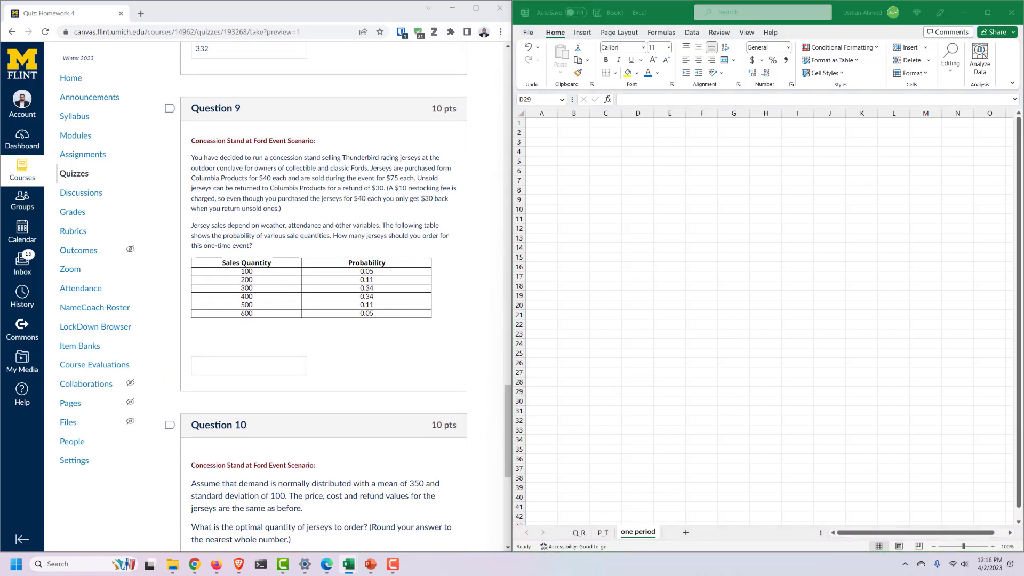
left_click(272, 245)
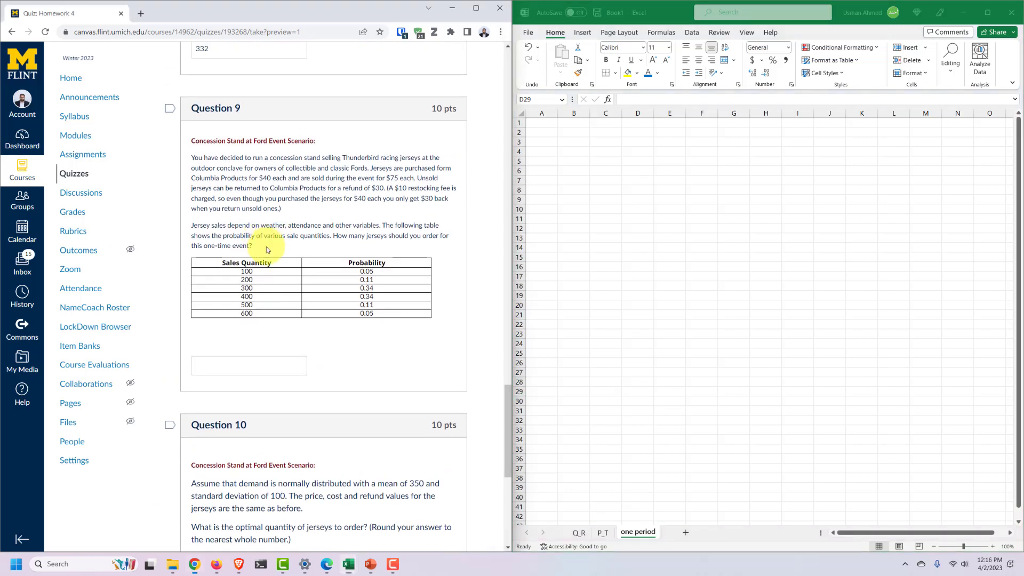
Reread the opening of the Question 9 scenario, then switch to the PowerPoint lecture and find the section on one-period decisions for seasonal items.
left_click_drag(194, 156, 318, 168)
left_click(317, 168)
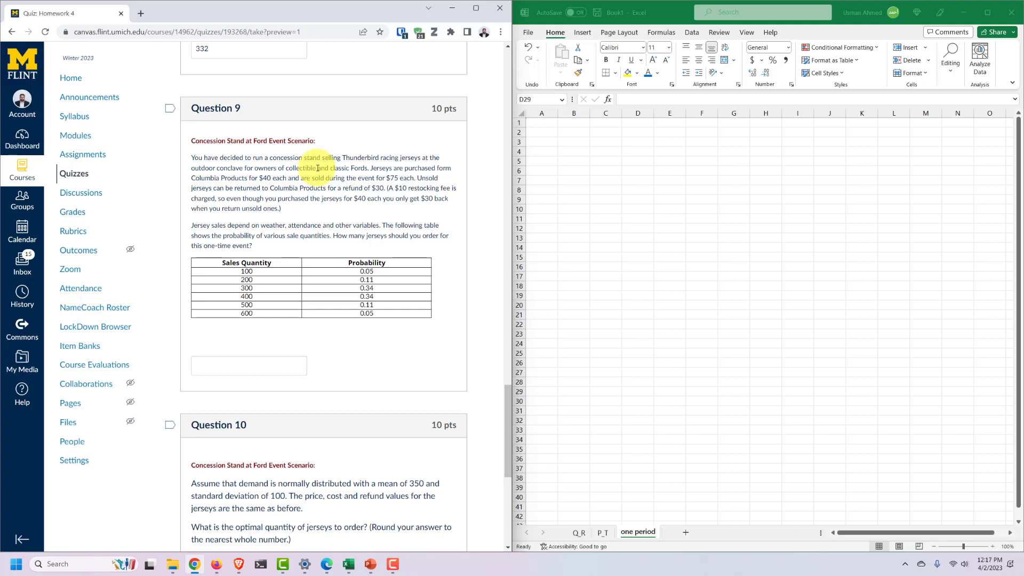
mouse_move(393, 566)
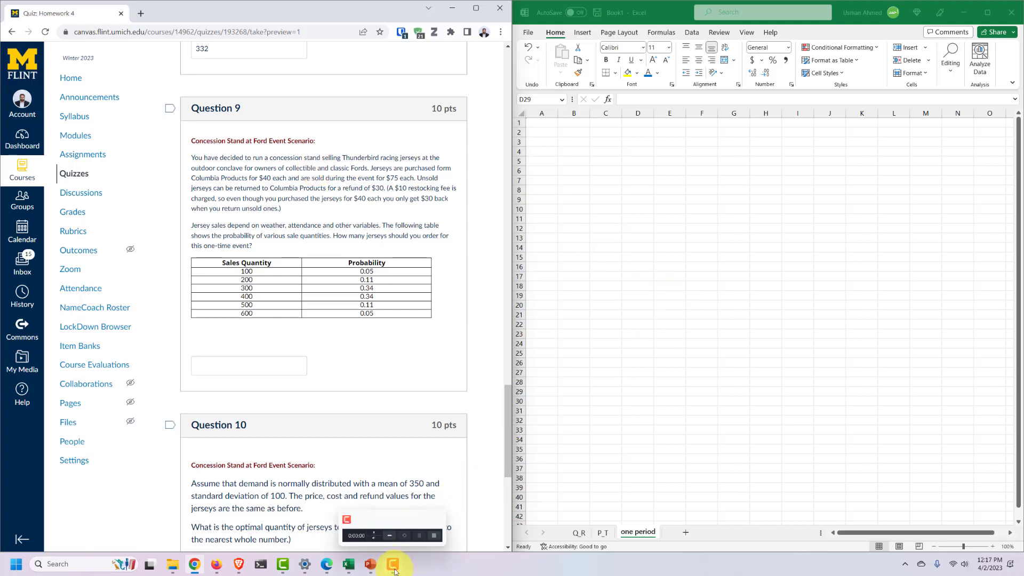
left_click(413, 512)
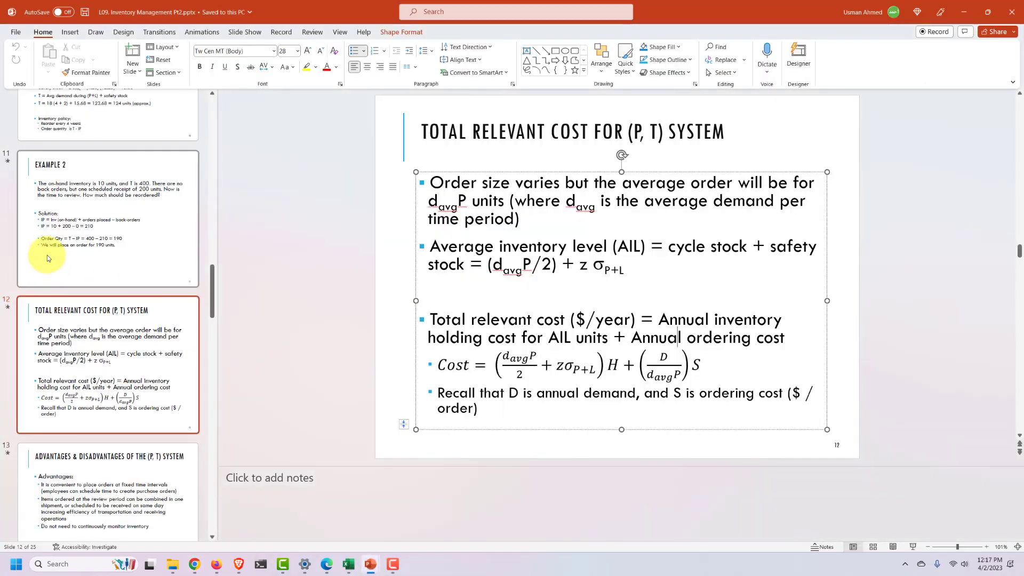
left_click(102, 294)
scroll(104, 301, "down", 5)
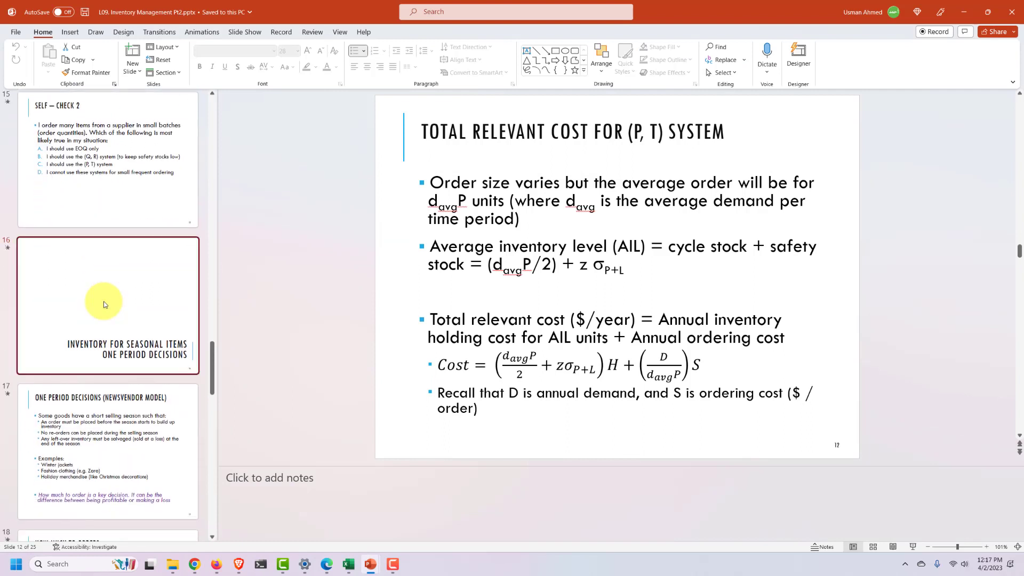
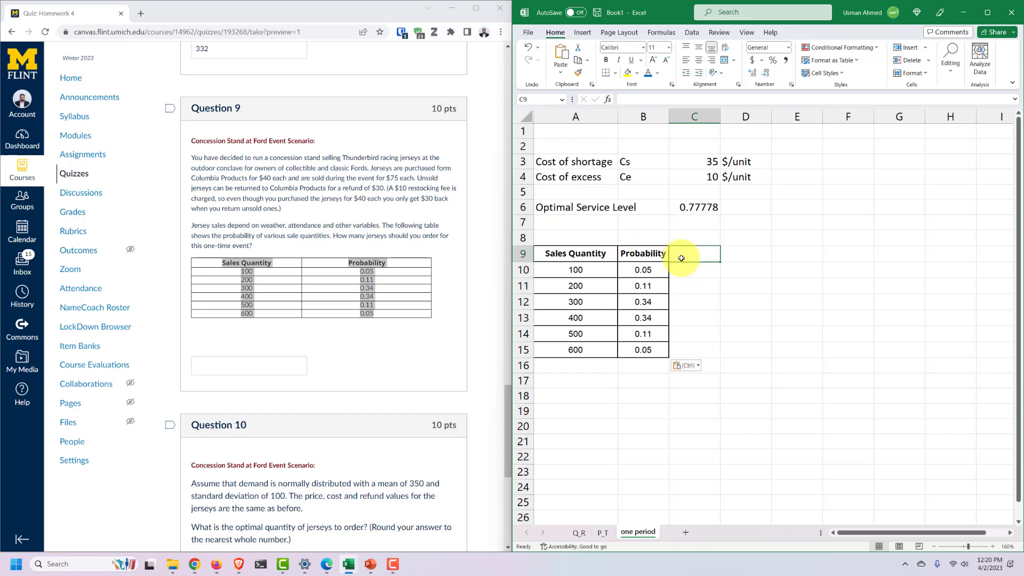
Review the optimal service level in C6, the sales quantities, and the empty column beside the probability table.
left_click(686, 206)
left_click_drag(575, 269, 565, 343)
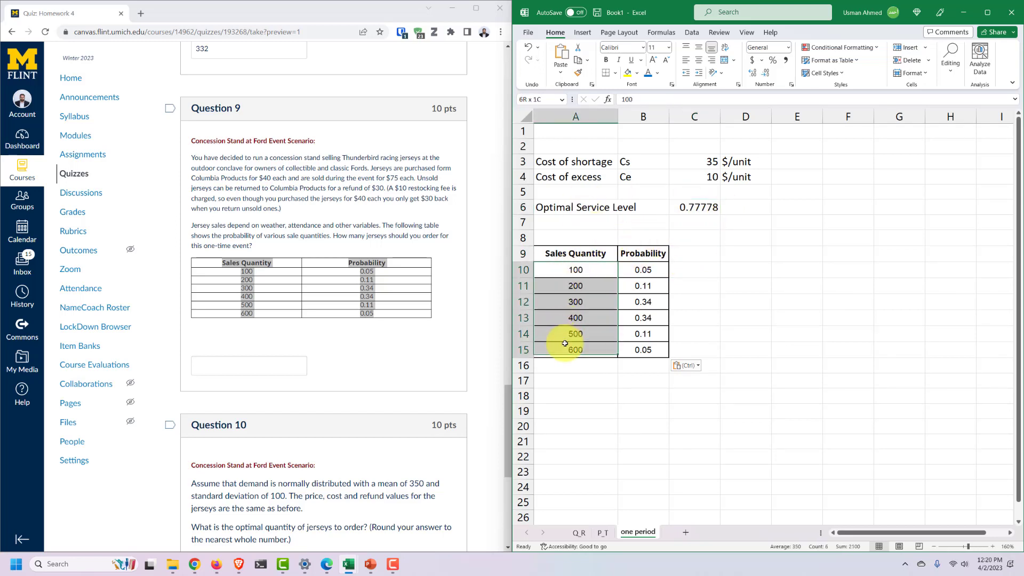
left_click(693, 209)
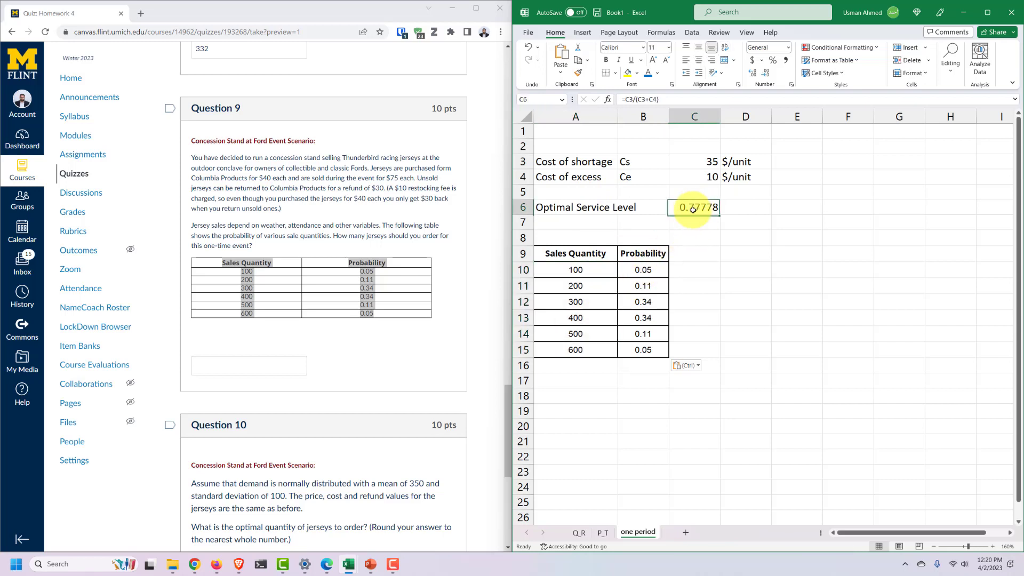
left_click_drag(678, 255, 686, 354)
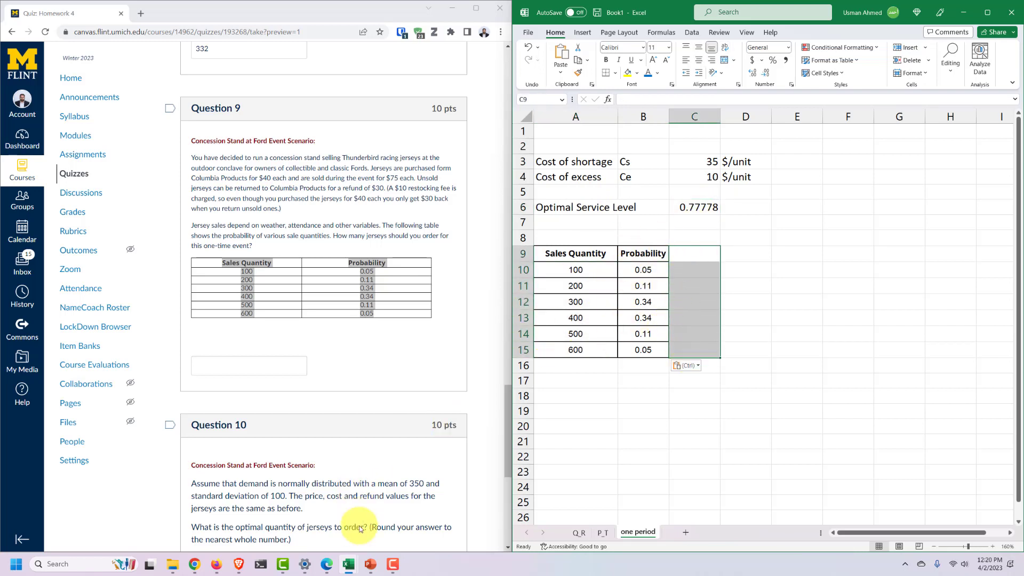
Switch to the PowerPoint lecture and find the cumulative probability column on the slide about ordering quantity for discrete demand distribution.
mouse_move(387, 565)
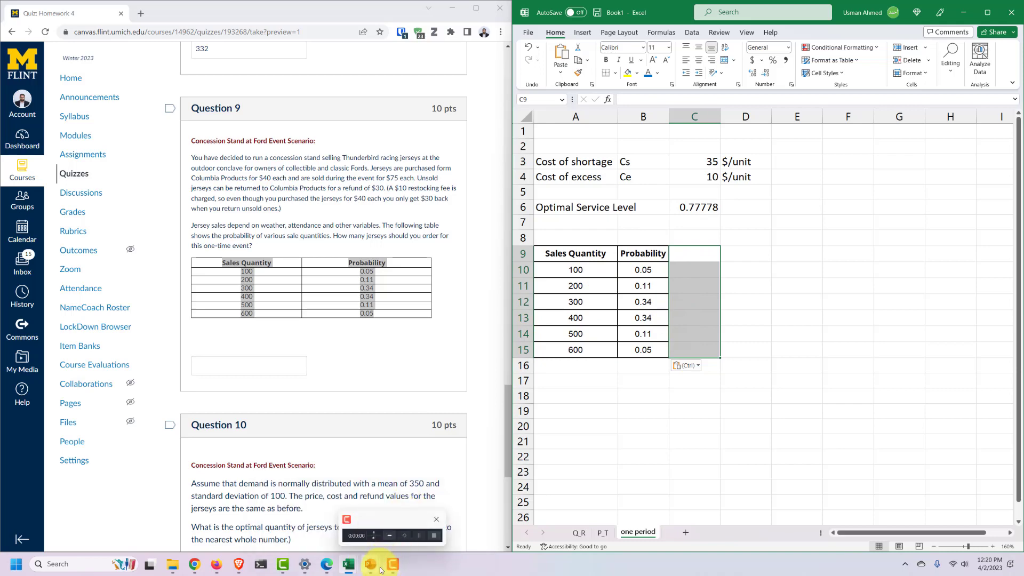
left_click(391, 526)
left_click(73, 435)
scroll(75, 436, "down", 5)
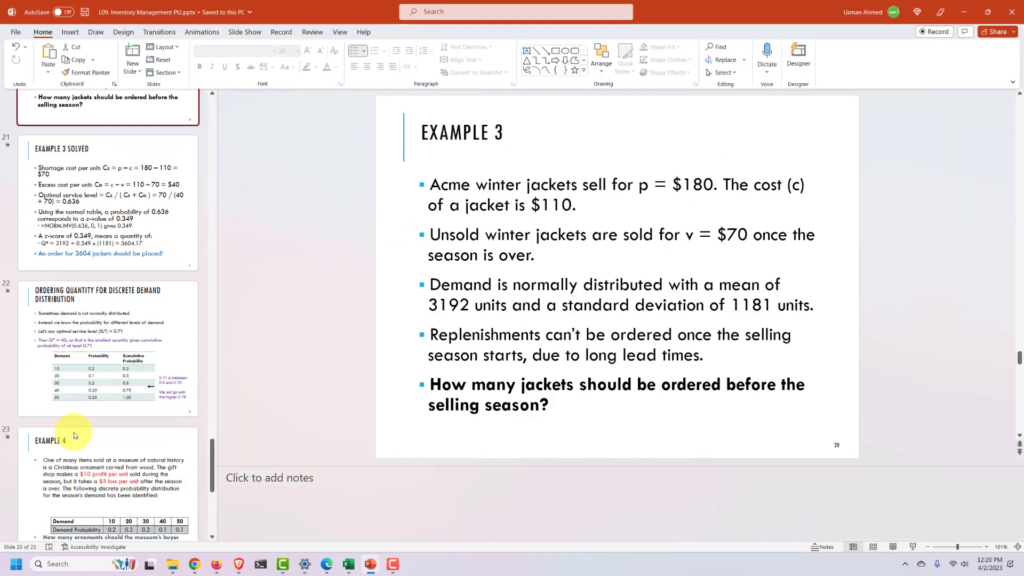
left_click(82, 347)
left_click_drag(671, 297, 711, 309)
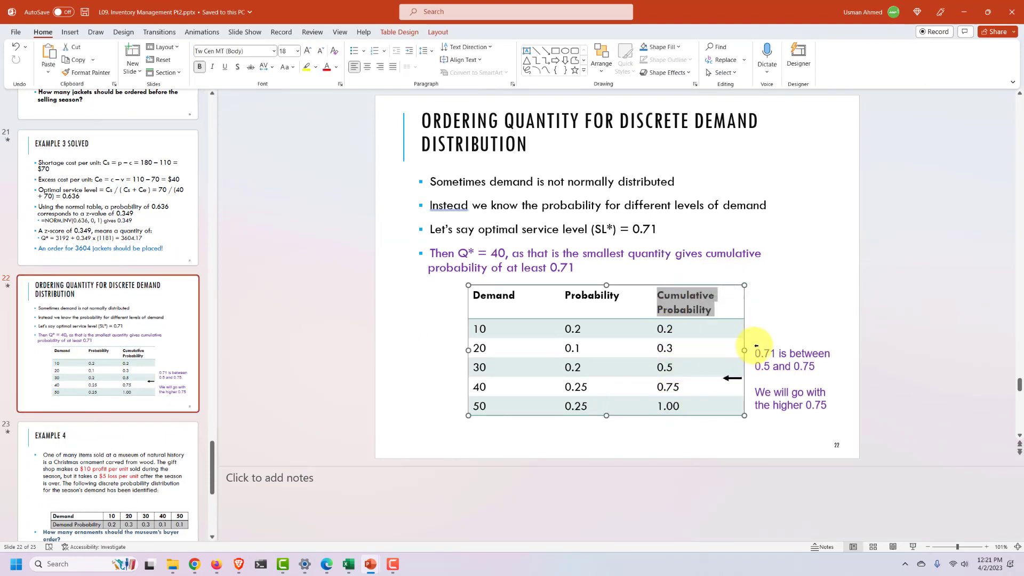
Examine how the slide's example uses the optimal service level and cumulative probabilities to choose the order quantity.
left_click(653, 229)
left_click_drag(653, 229, 478, 230)
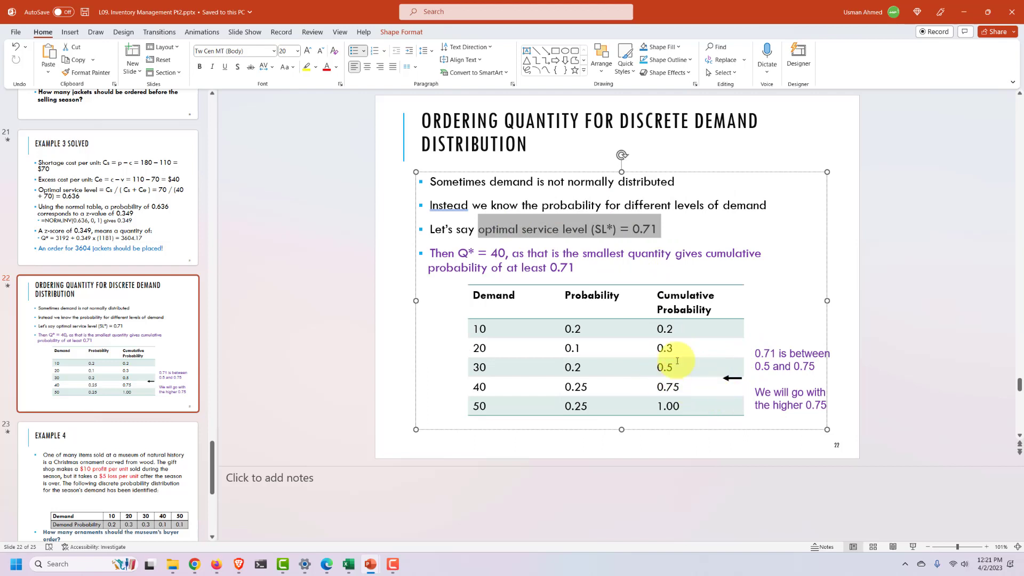
left_click(673, 377)
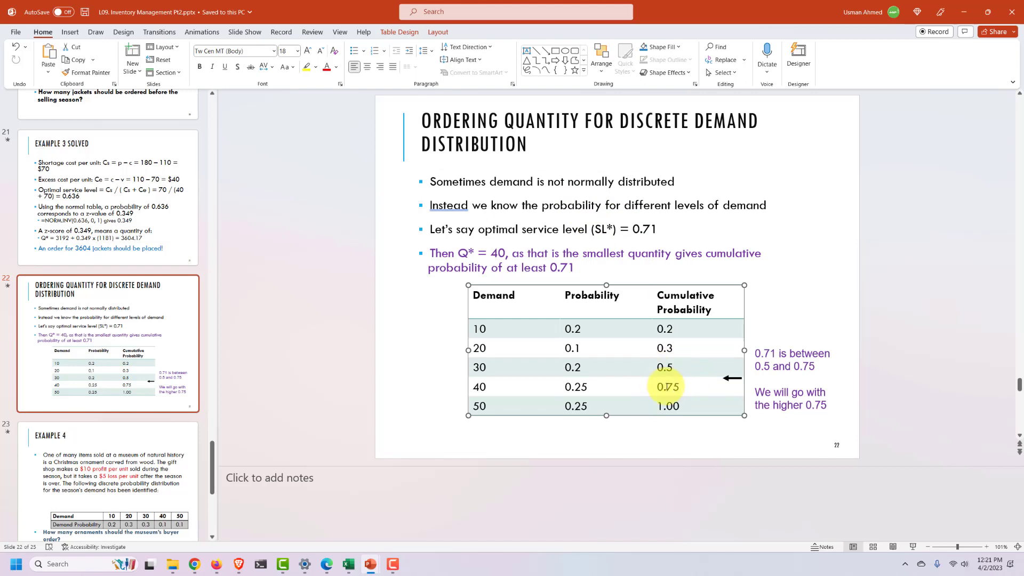
left_click_drag(705, 389, 656, 387)
double_click(479, 387)
left_click(678, 391)
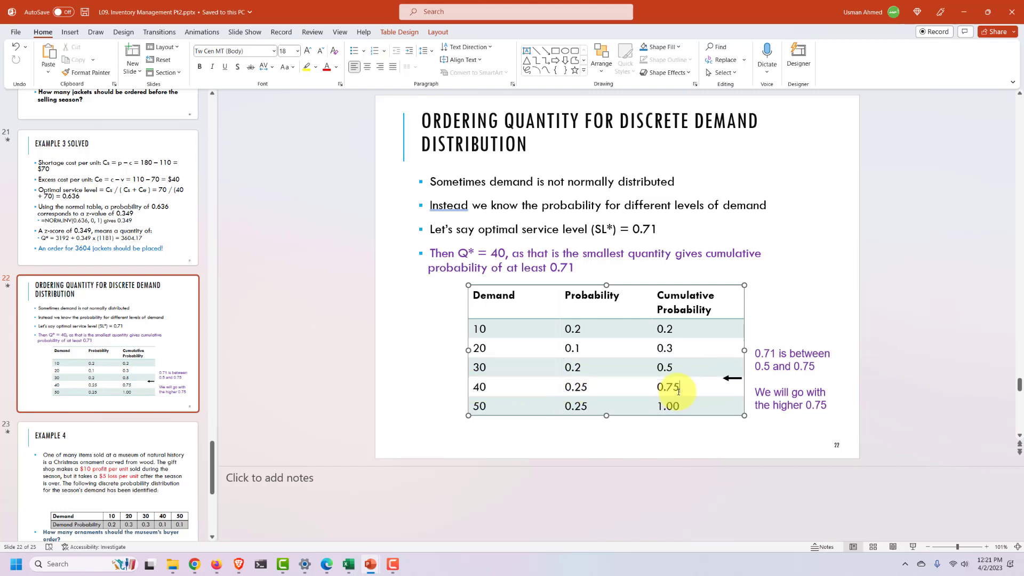
left_click_drag(678, 390, 487, 373)
double_click(480, 385)
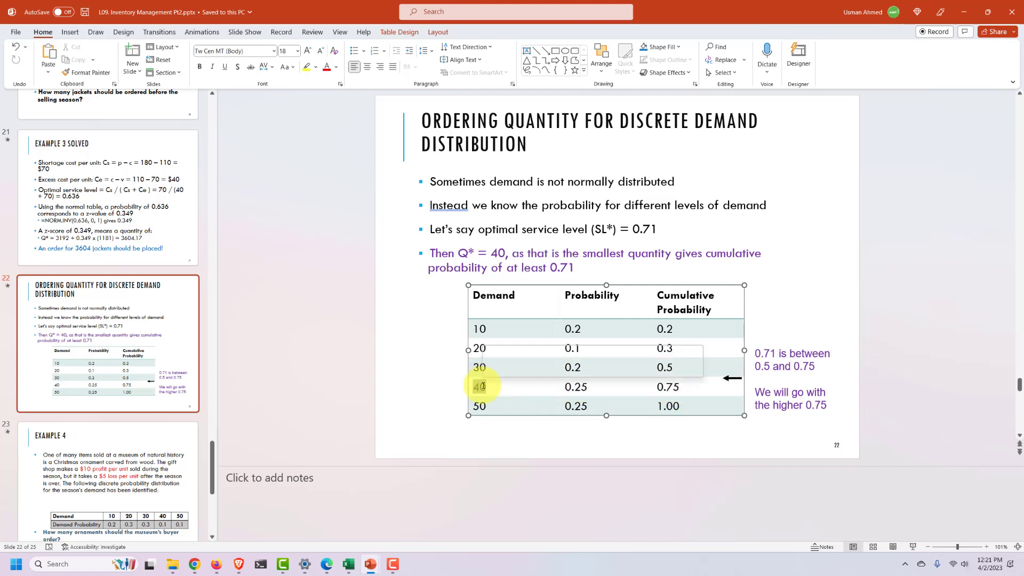
left_click(491, 388)
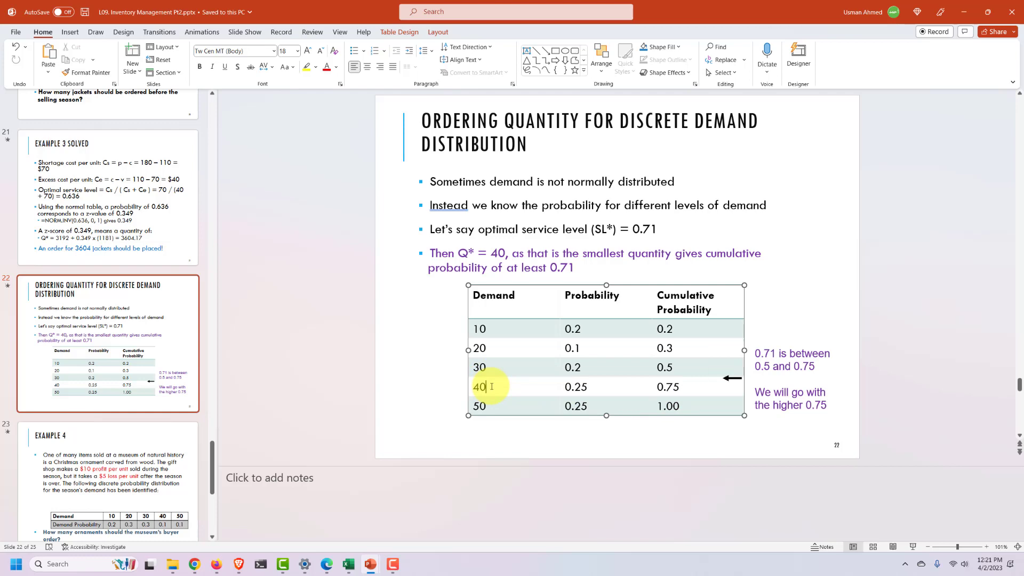
Switch back to Excel and add the heading "Cumulative Prob" in C9 beside the probability column.
mouse_move(349, 564)
left_click(370, 509)
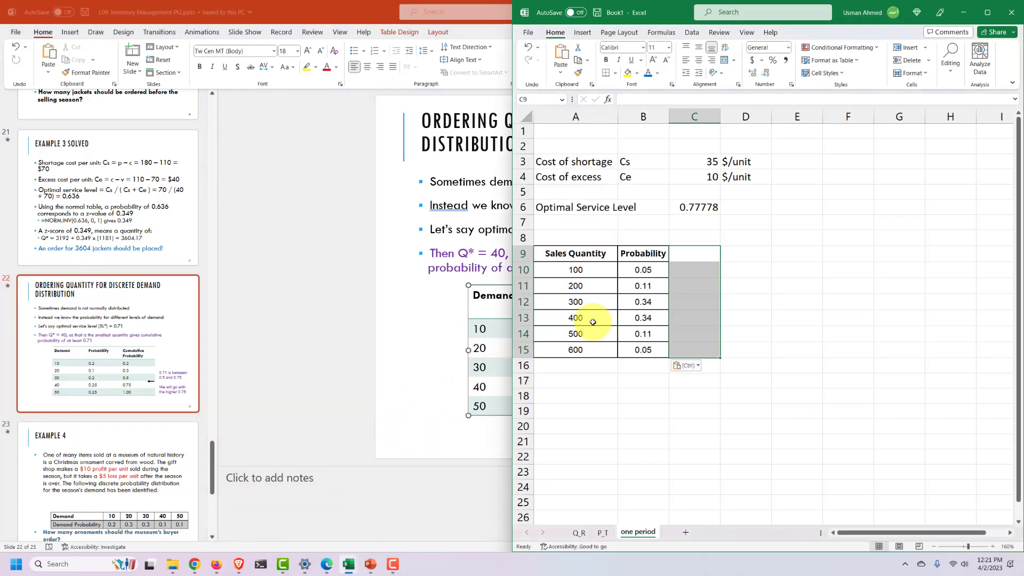
left_click(715, 260)
type("Cu")
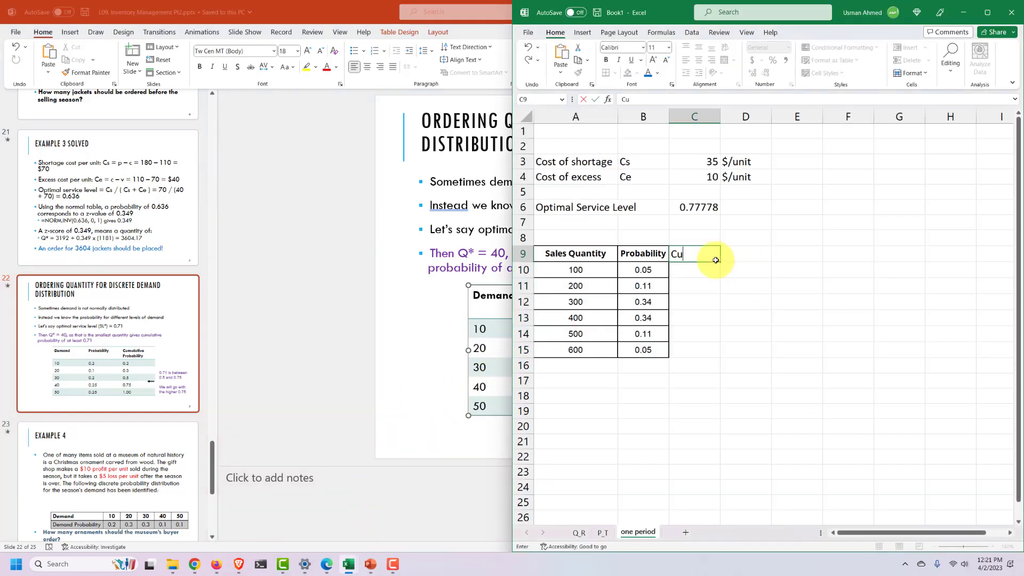
type("mulative Prob")
key("Return")
Start the cumulative probabilities with =B10 in C10 and =B11+C10 in C11.
type("=")
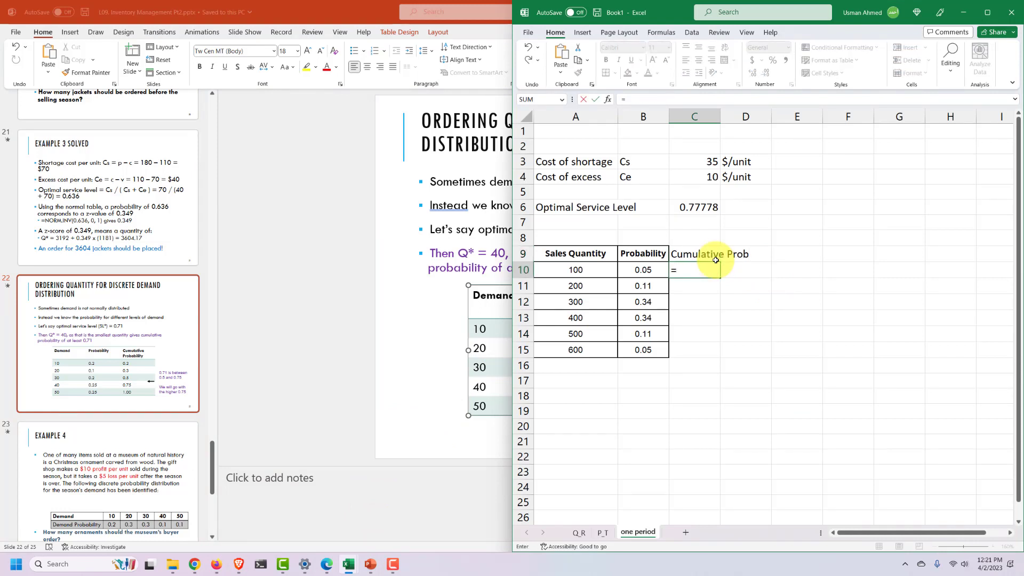
key("Left")
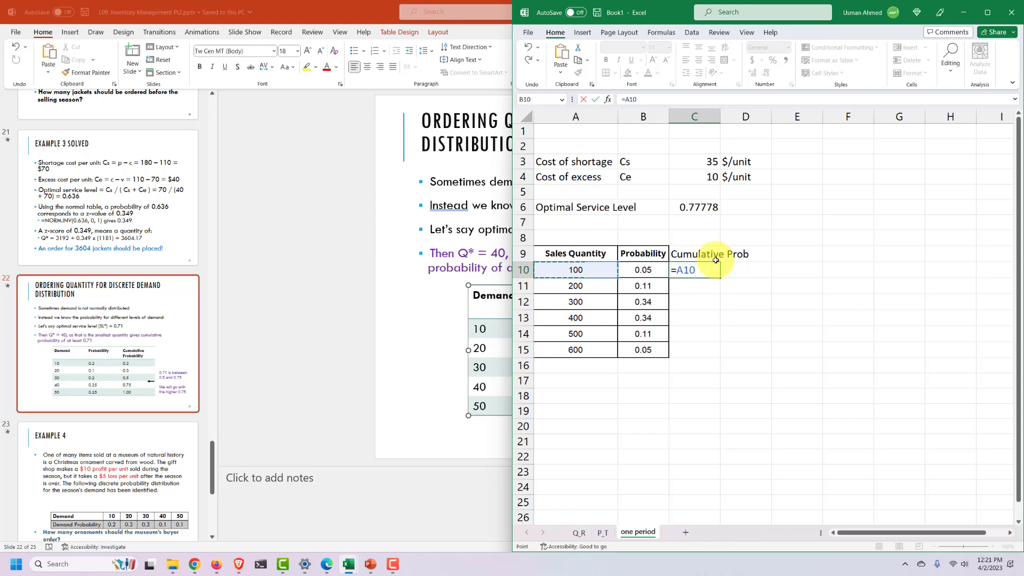
key("Right")
key("Return")
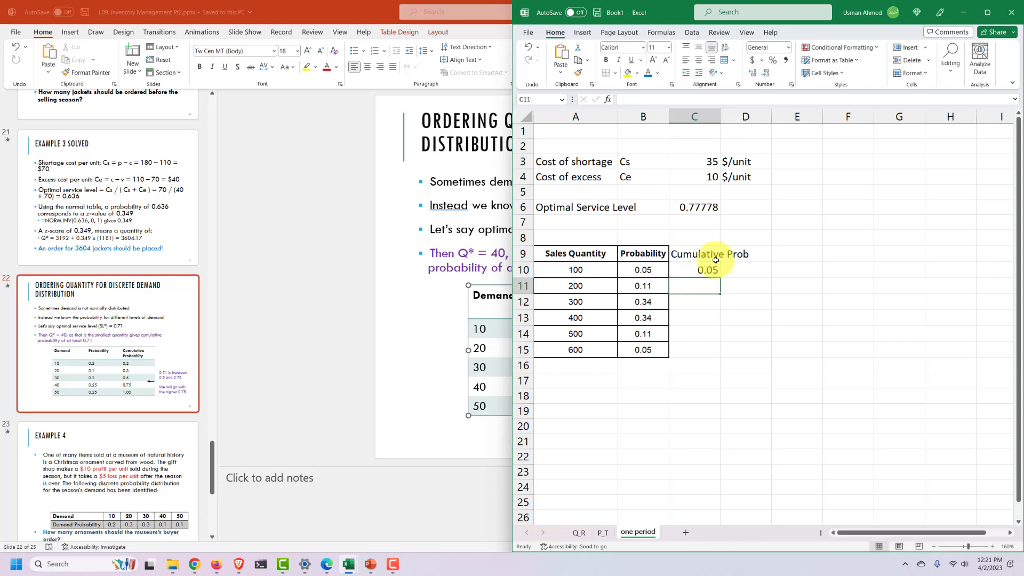
type("=")
key("Left")
key("Left")
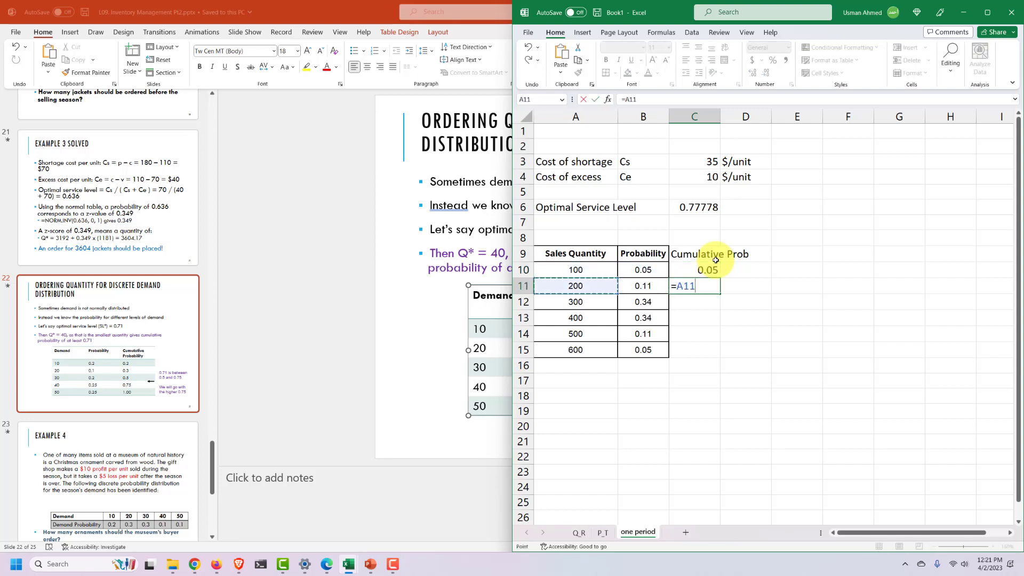
key("Right")
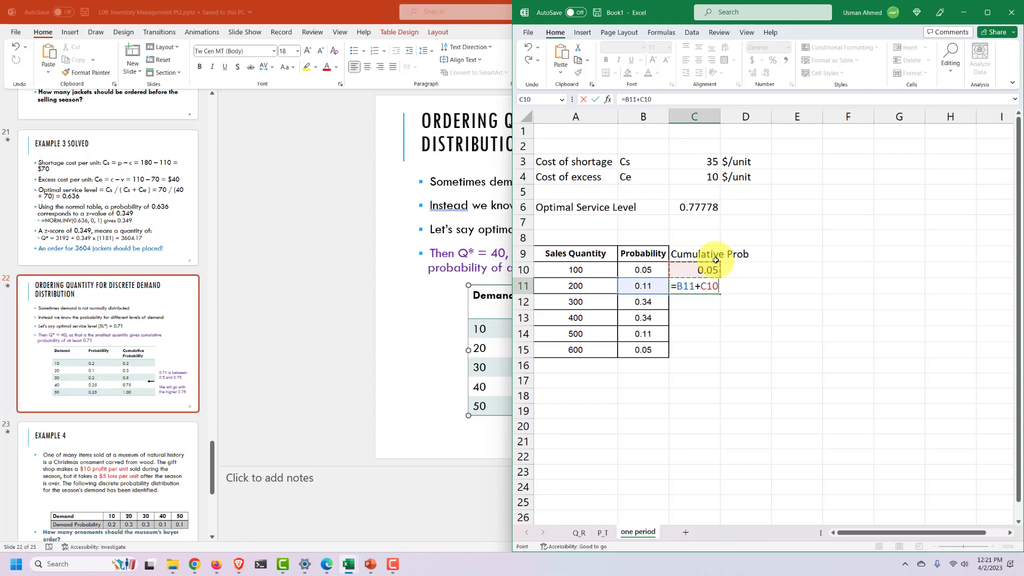
key("Return")
Compute the cumulative probability for 300 units in C12 as =B12+C11.
left_click(705, 287)
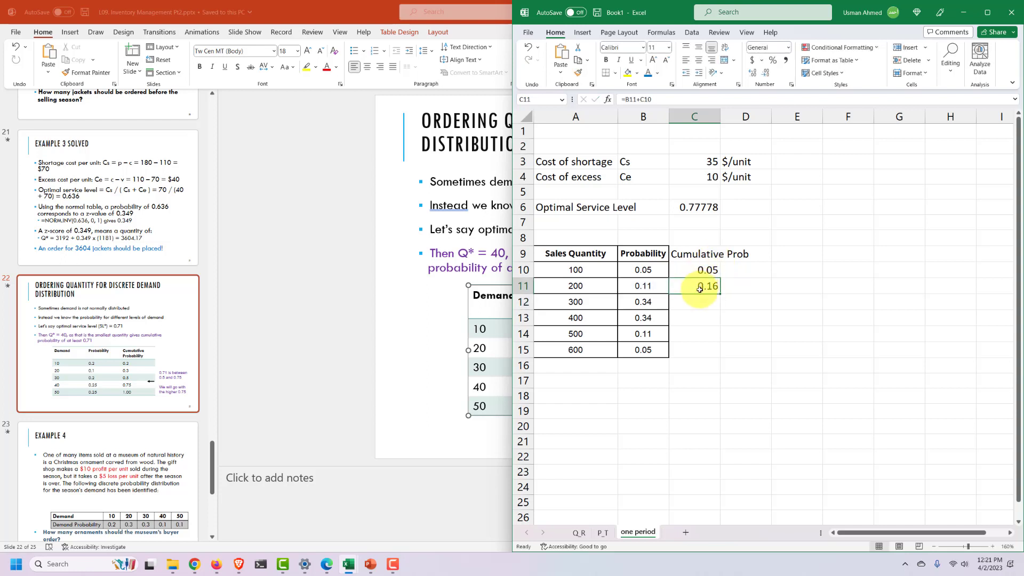
left_click(699, 299)
type("=")
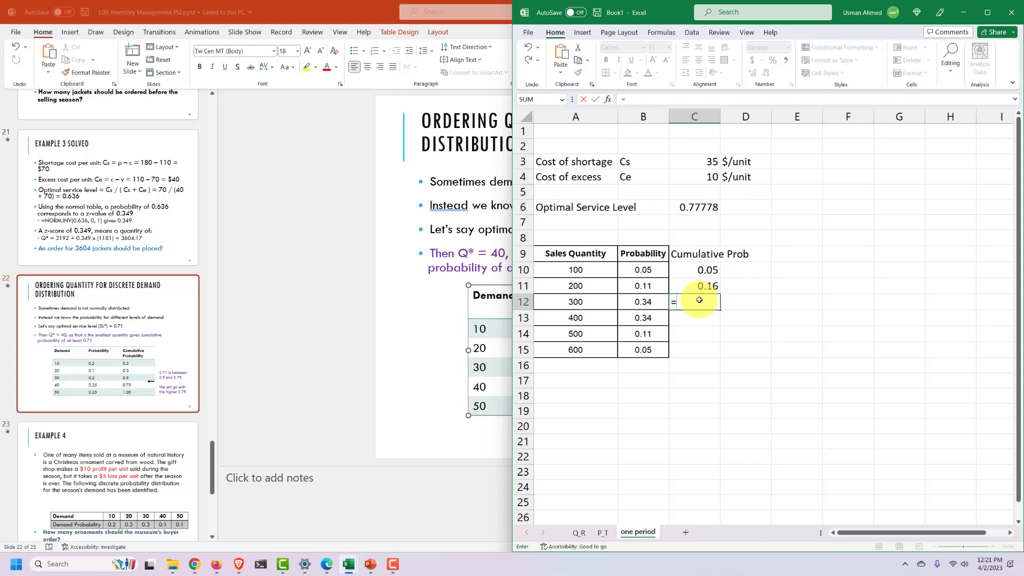
key("Left")
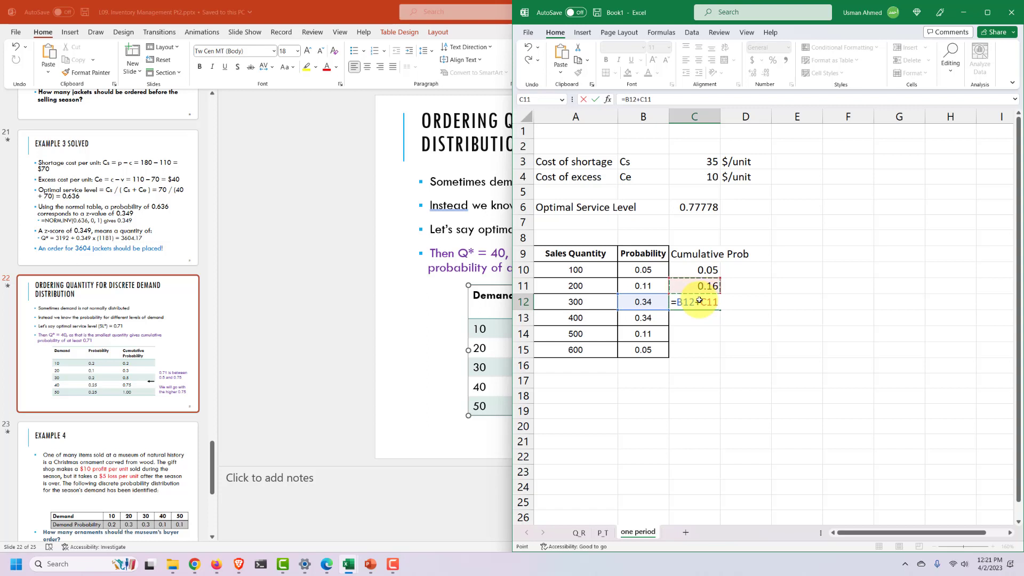
key("Return")
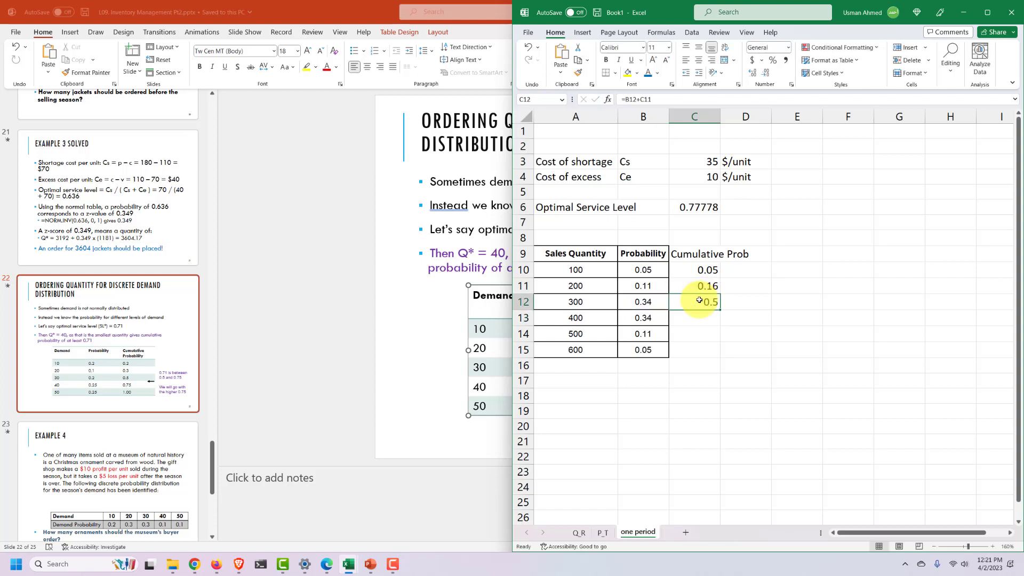
Check the cumulative formulas in C10 to C12 against the probabilities and previous totals they refer to.
left_click(699, 301)
left_click(716, 285)
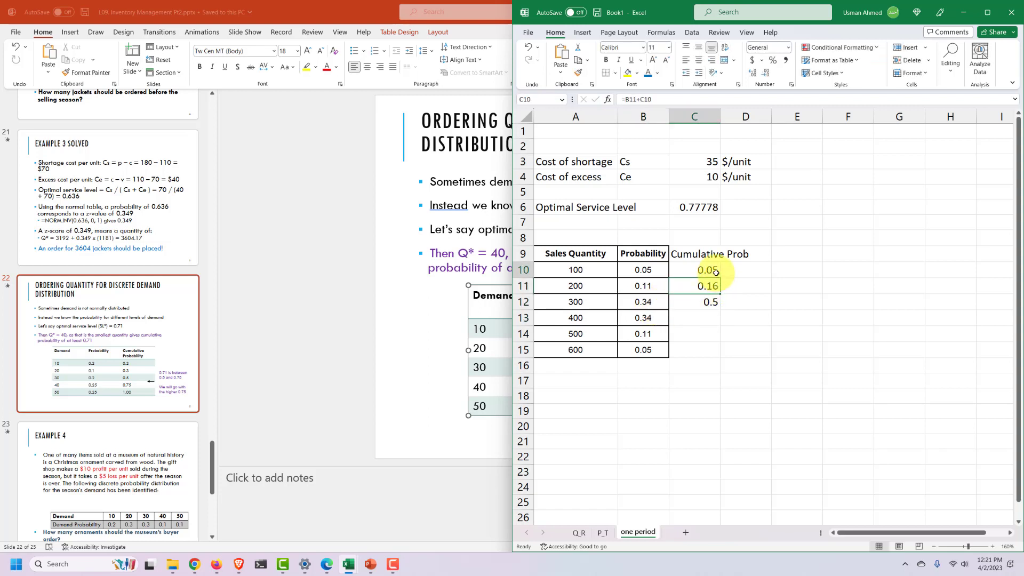
left_click(697, 270)
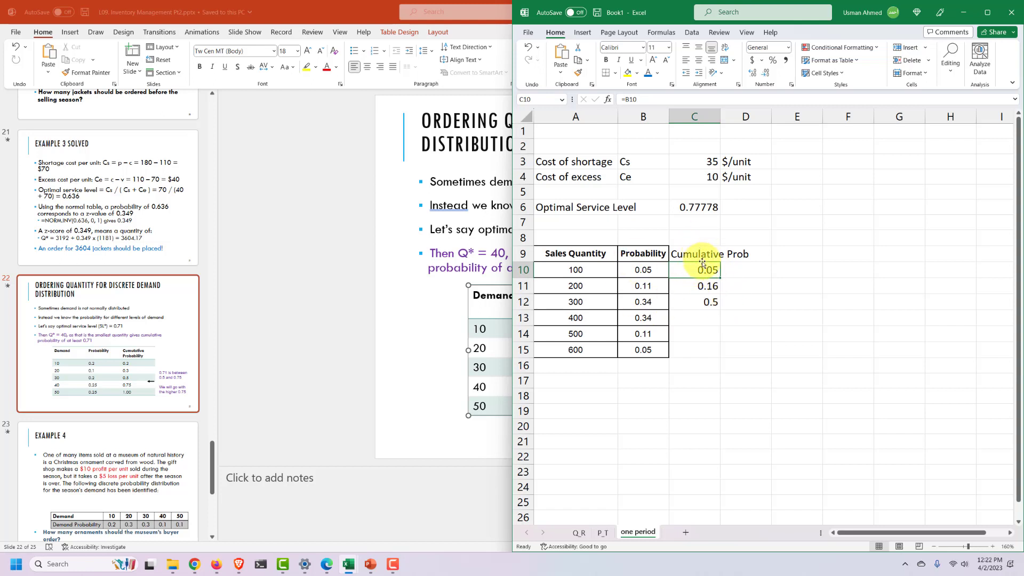
left_click(637, 273)
left_click(678, 273)
left_click(646, 272)
left_click(695, 273)
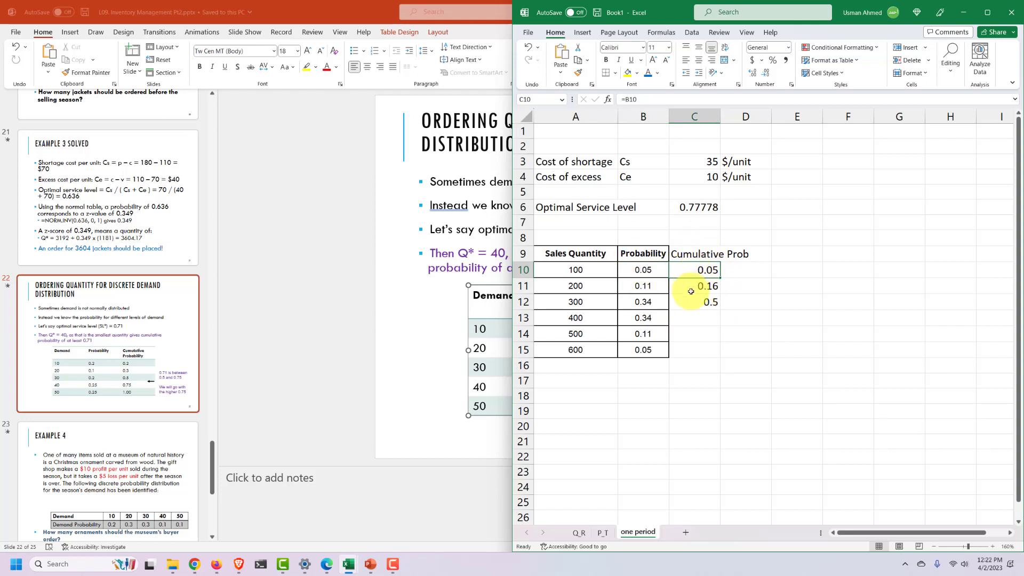
left_click(695, 287)
left_click(647, 288)
left_click(701, 274)
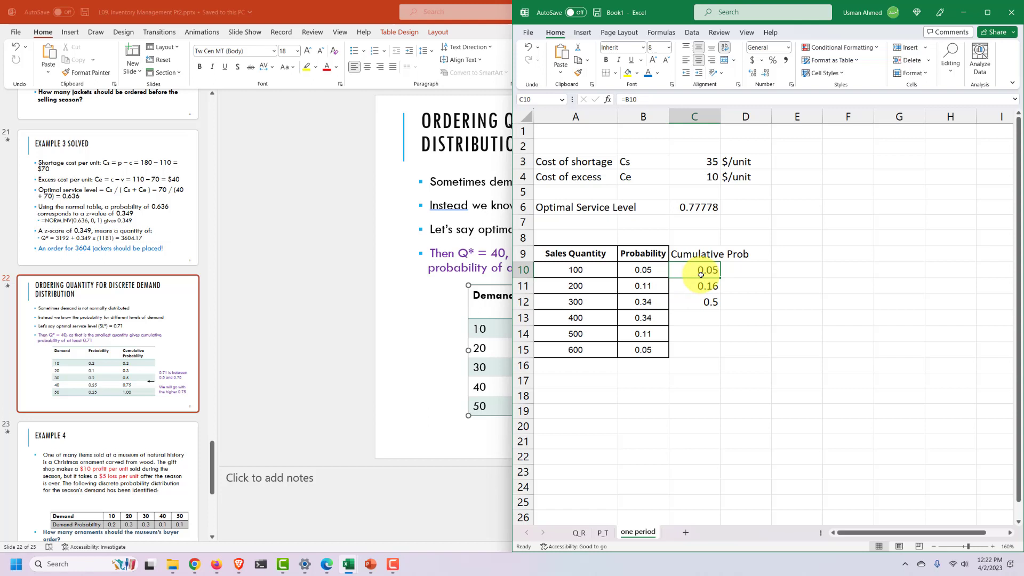
left_click(690, 303)
left_click(648, 302)
left_click(686, 290)
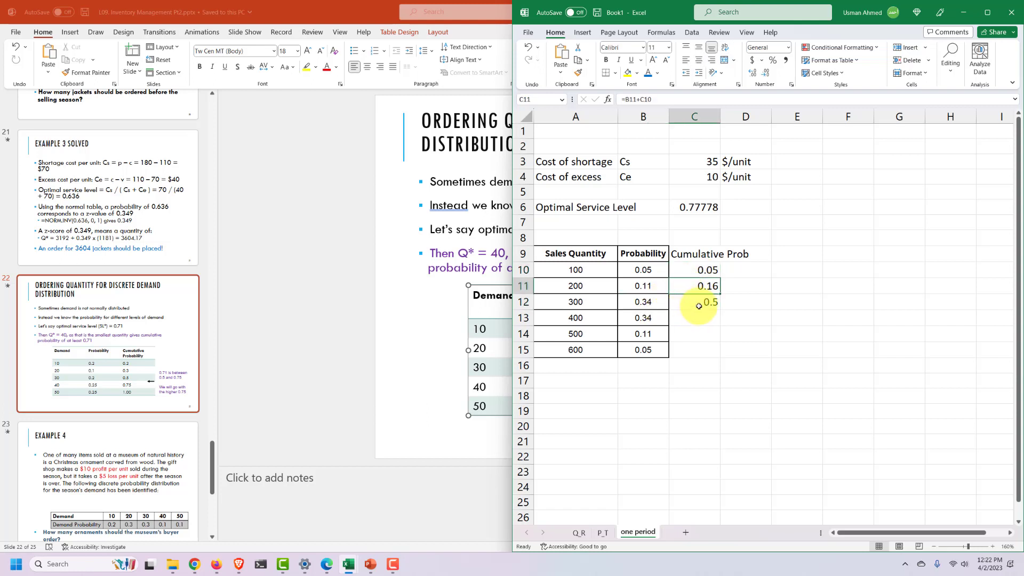
Fill the C12 cumulative probability formula down to C15 and check the copied formulas in the last two rows.
left_click(716, 305)
left_click_drag(721, 309, 722, 348)
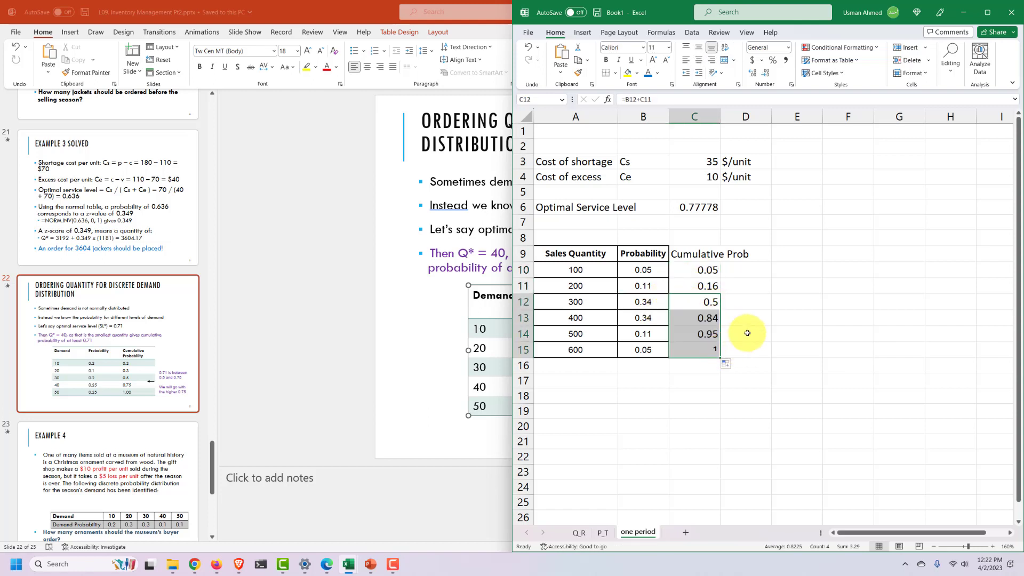
left_click(694, 335)
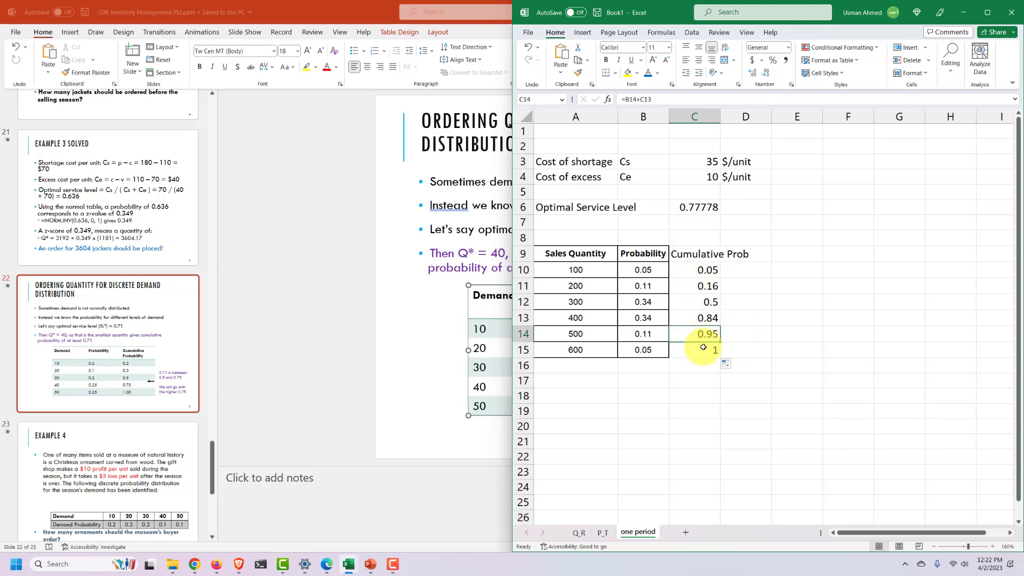
left_click(705, 351)
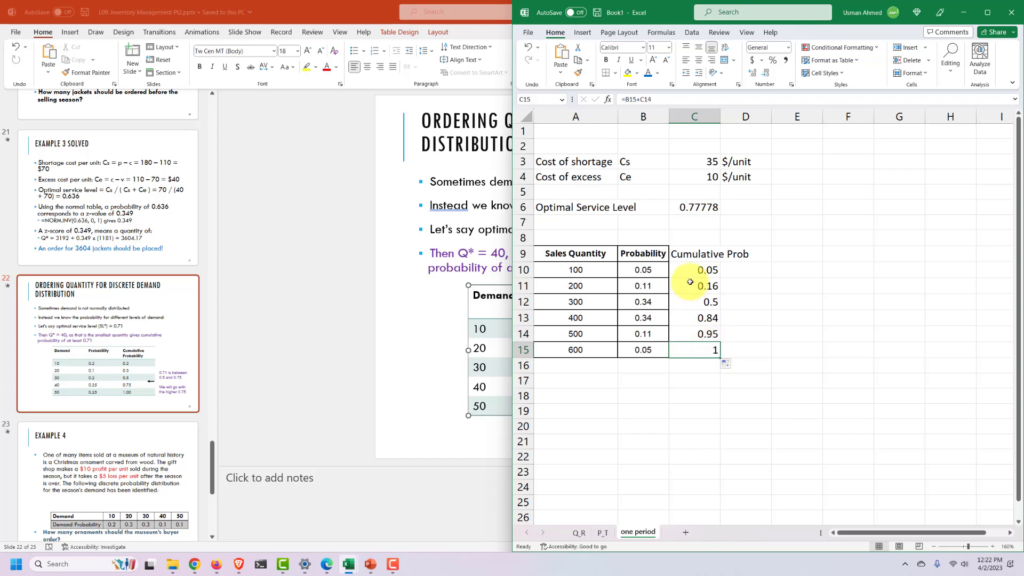
Format the cumulative probabilities in C10:C15 as numbers with two decimals.
left_click(645, 270)
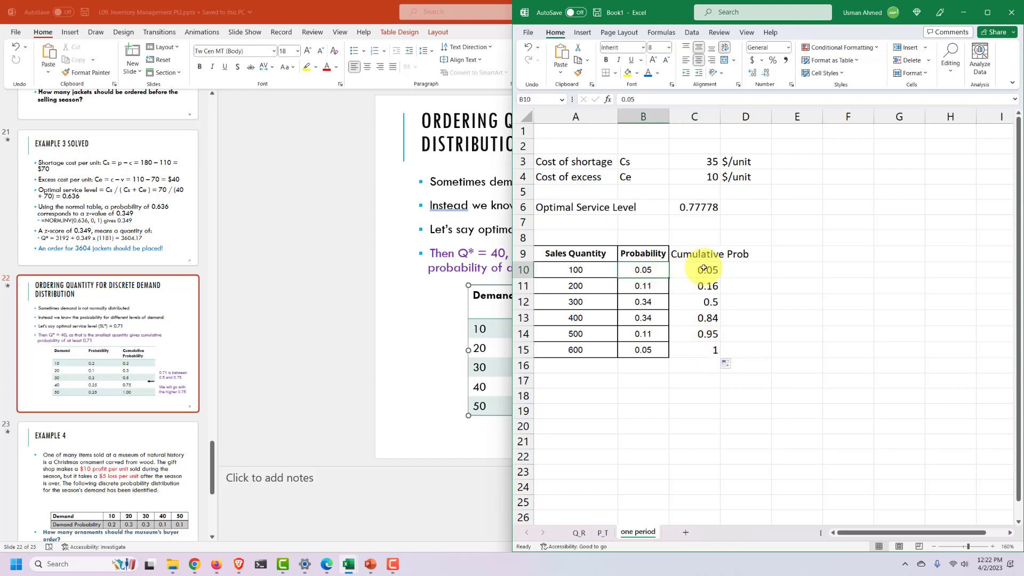
left_click_drag(693, 267, 656, 268)
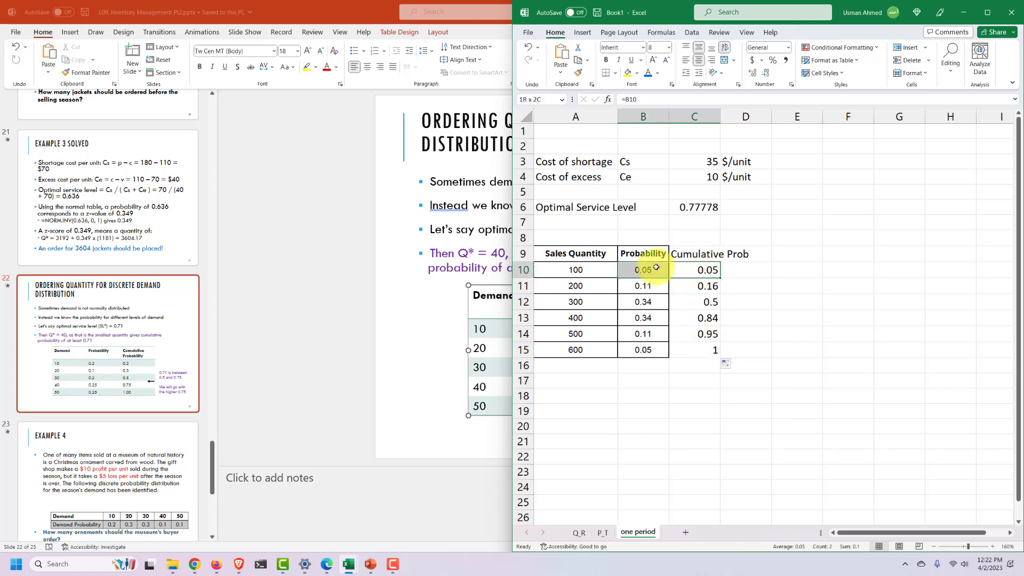
left_click(693, 348)
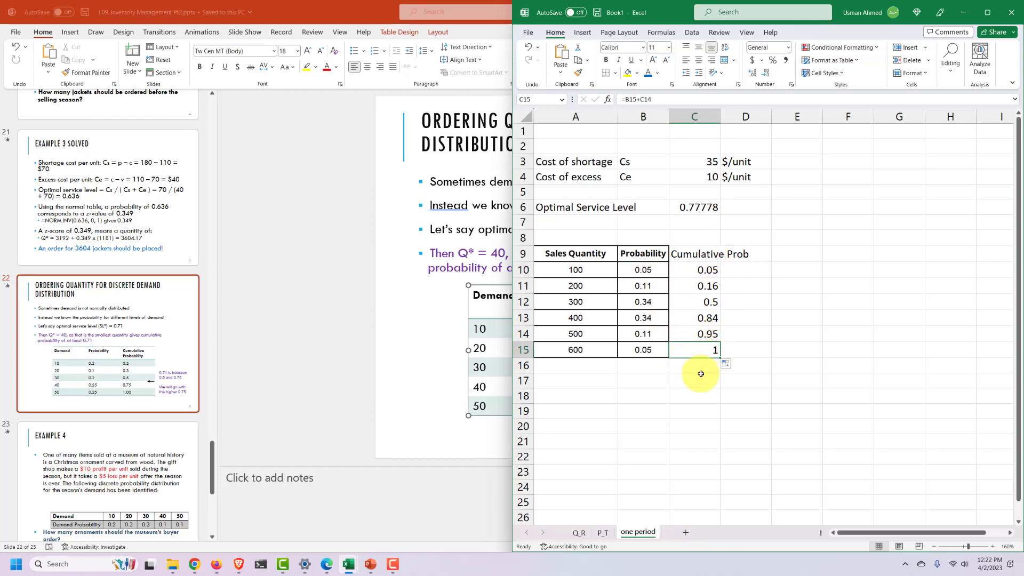
left_click_drag(693, 270, 688, 354)
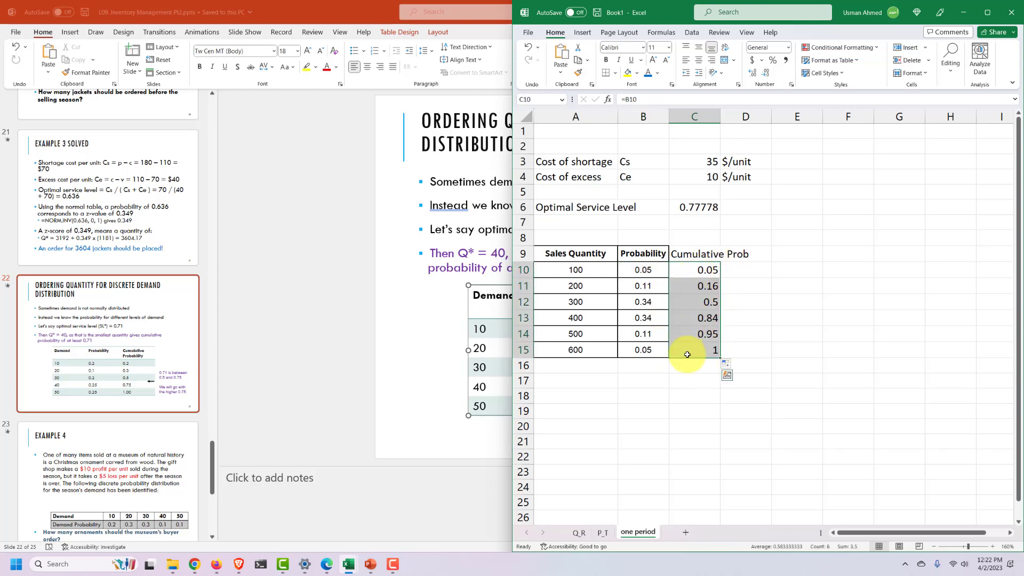
left_click_drag(696, 269, 693, 352)
left_click(753, 74)
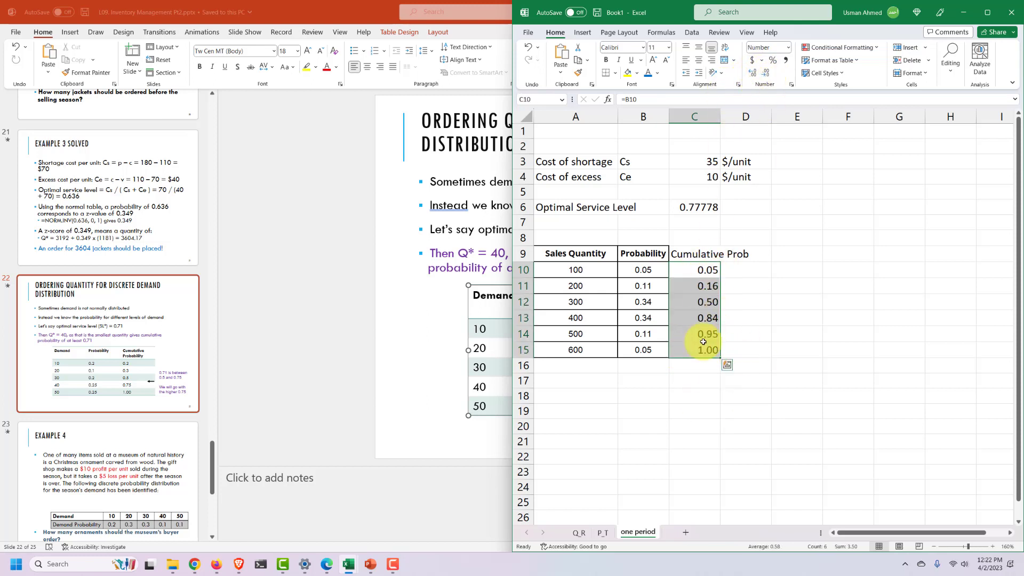
Compare the optimal service level with the cumulative probabilities and color the bracketing values in C12 and C13 blue.
left_click(700, 211)
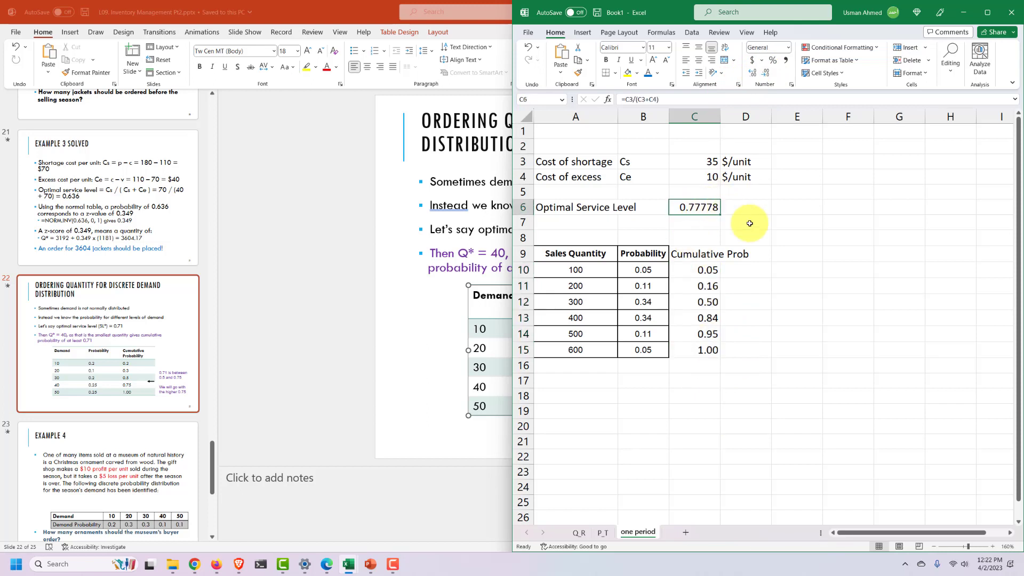
left_click_drag(707, 303, 707, 318)
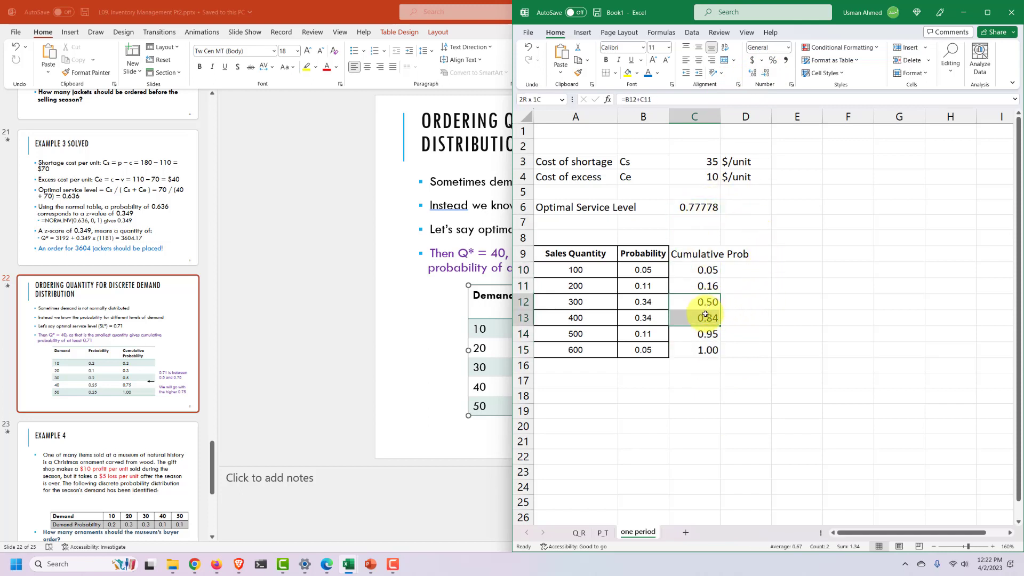
left_click(648, 72)
left_click(748, 261)
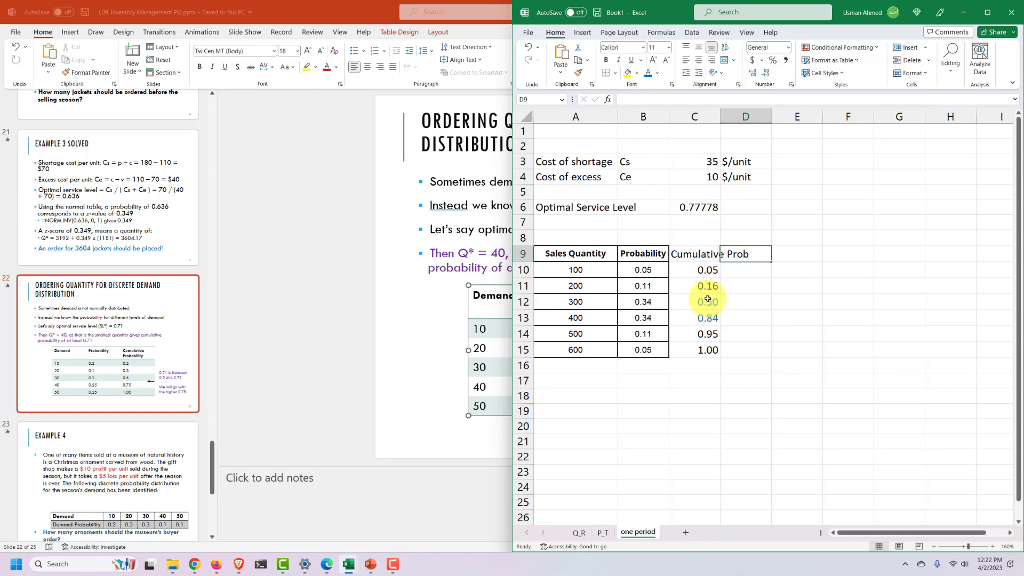
Change the font color of the cumulative probability in C13 to red and trace its row back to the sales quantity.
left_click(707, 318)
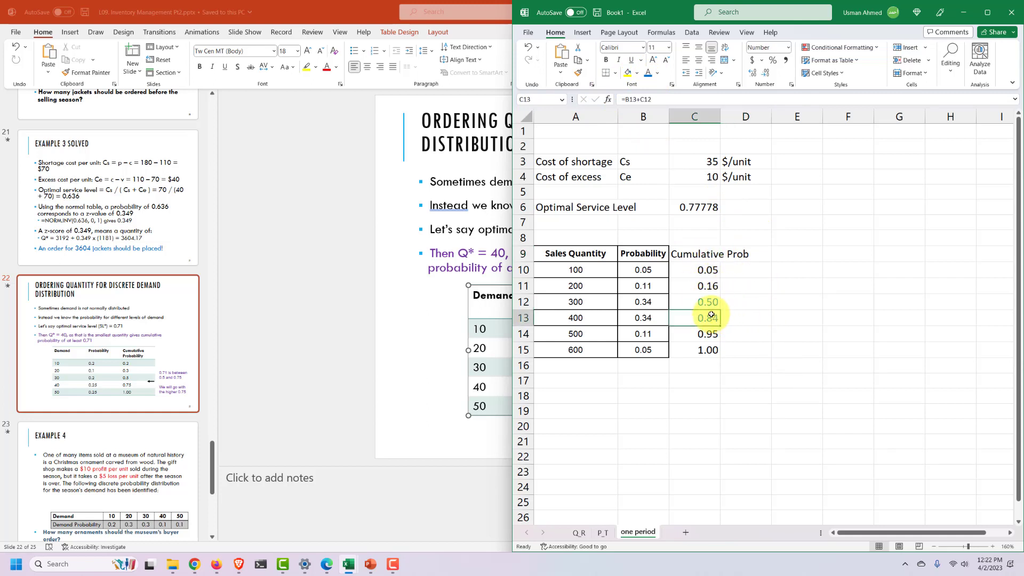
left_click(657, 73)
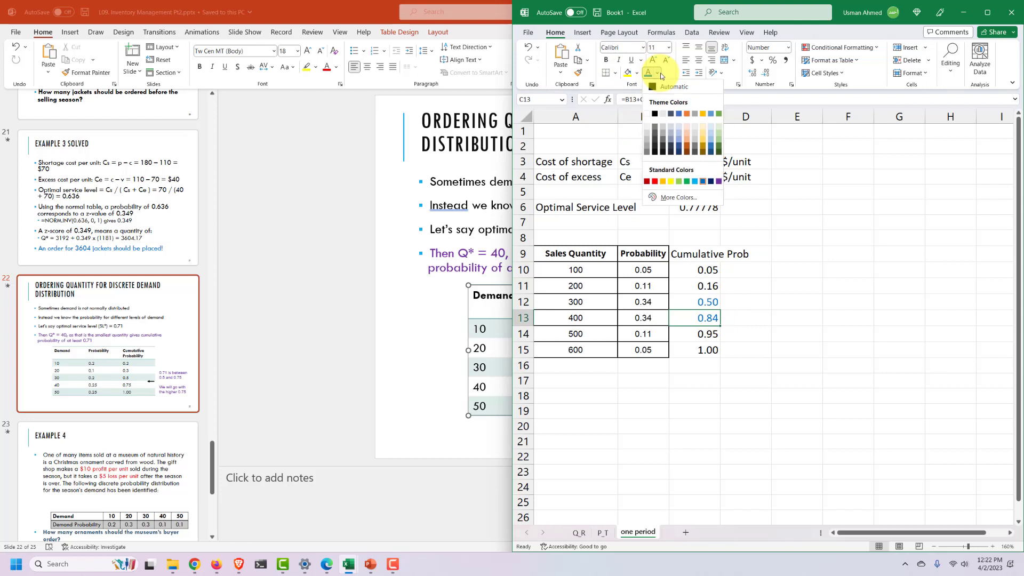
left_click(650, 184)
left_click_drag(736, 317, 564, 318)
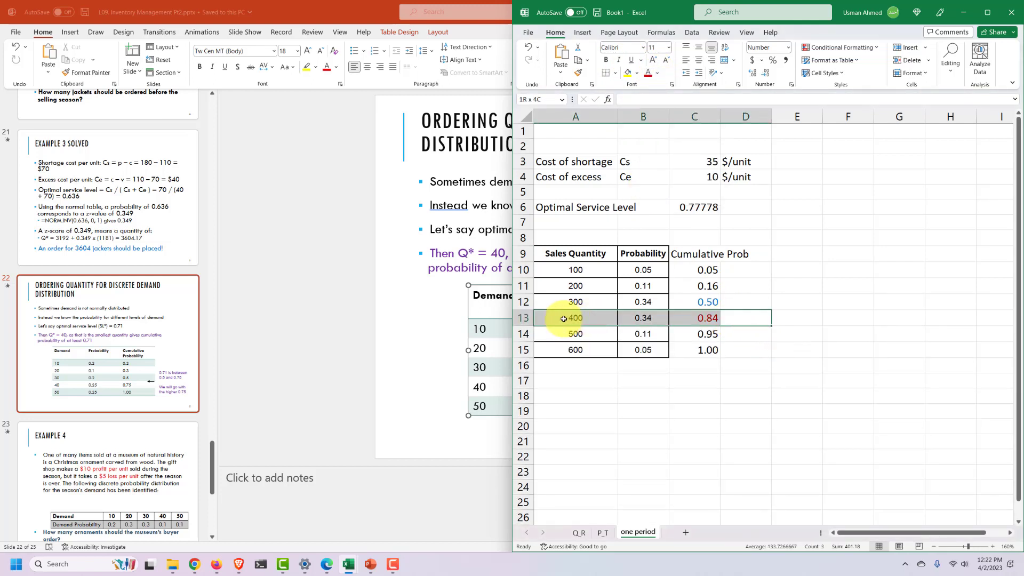
left_click(564, 318)
Record the order quantity in row 17 with the label Q*, the value 400 and the note "(from table)".
left_click(586, 382)
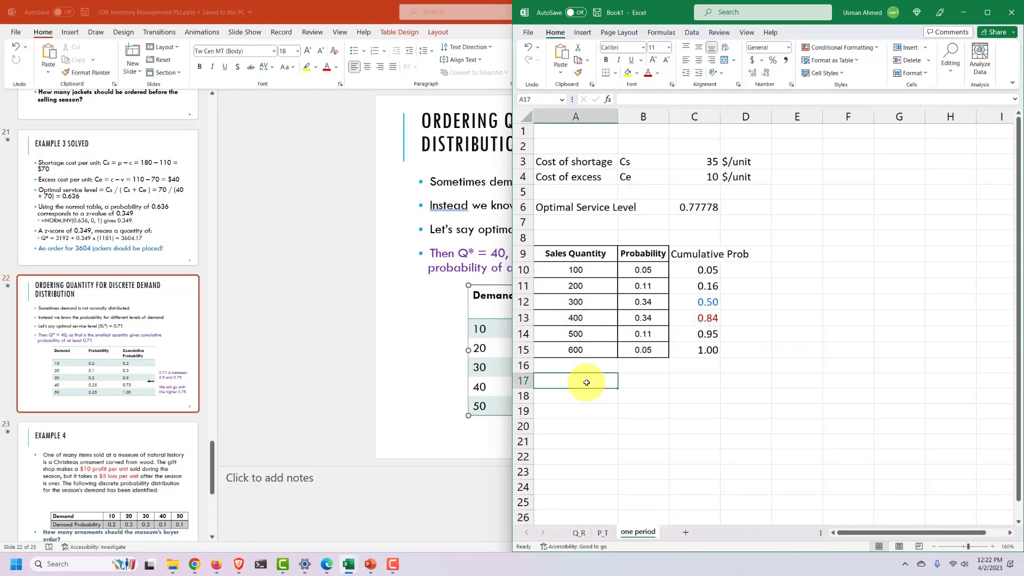
type("Q*")
key("Tab")
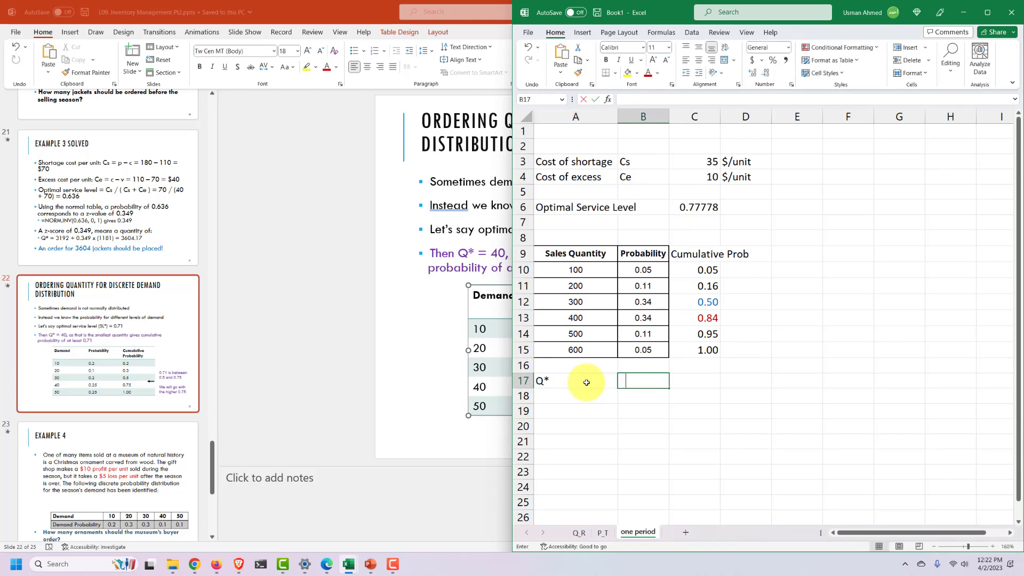
type("4-0")
key("Tab")
type("(r")
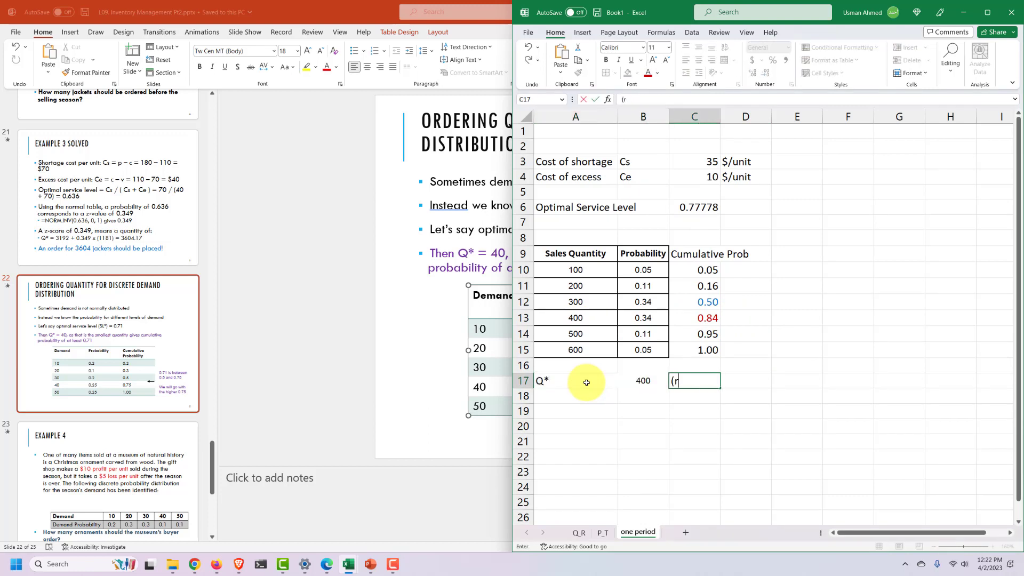
key("Return")
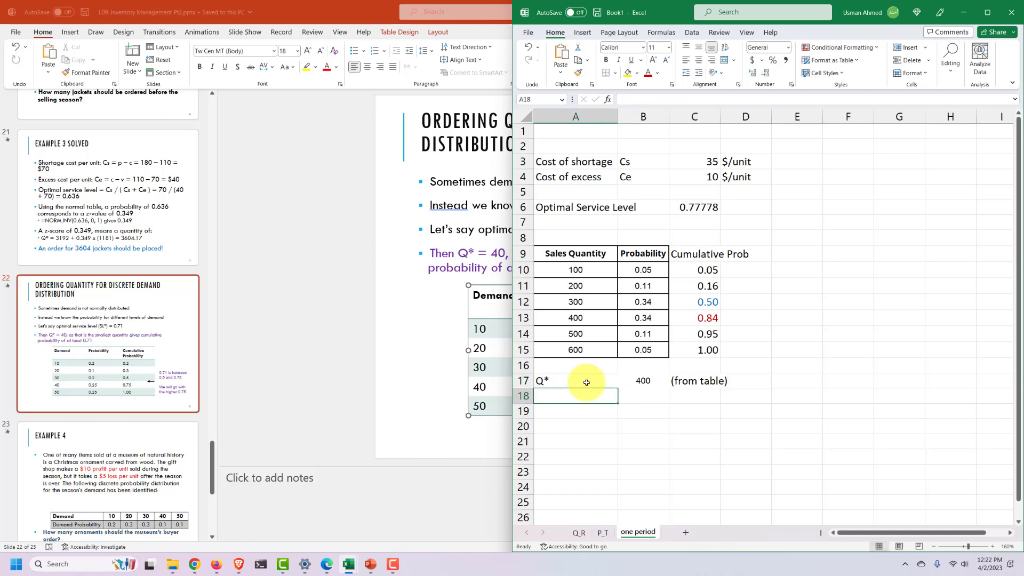
Review the sales quantities, probabilities and cumulative probabilities that lead to the Q* value in row 17.
left_click(575, 270)
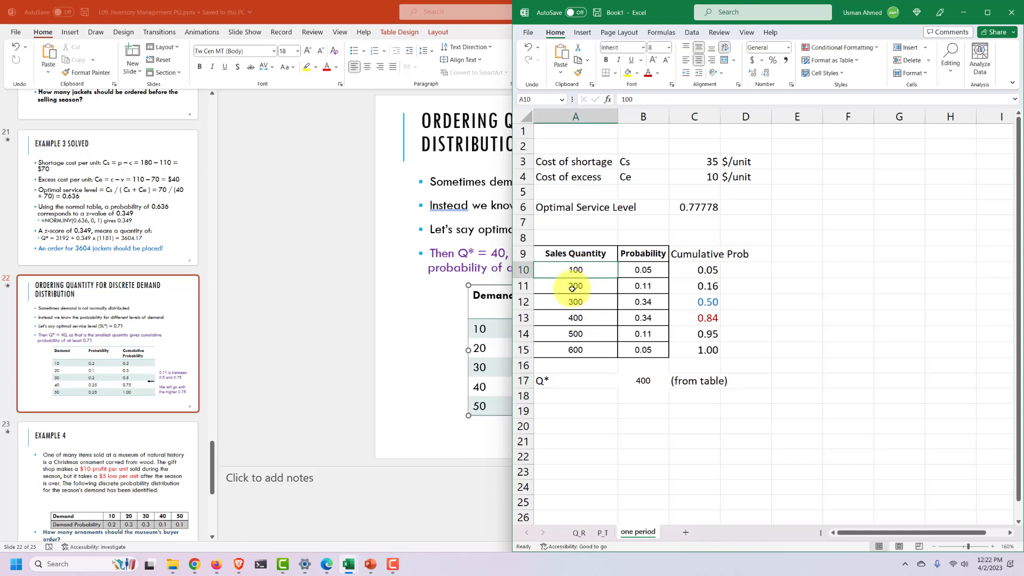
left_click(576, 318)
left_click(570, 284)
left_click(570, 271)
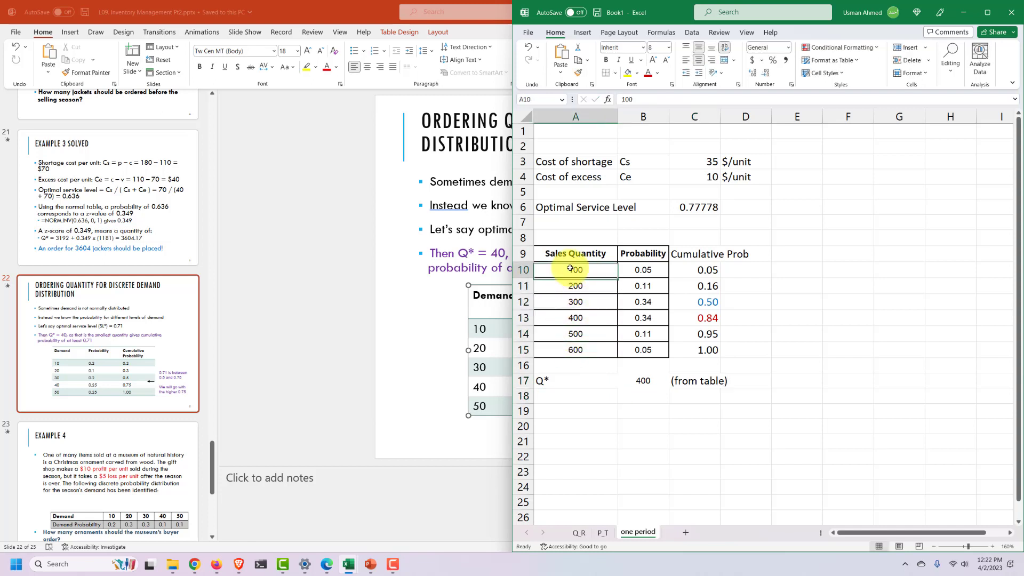
left_click(637, 267)
left_click(641, 301)
left_click(645, 333)
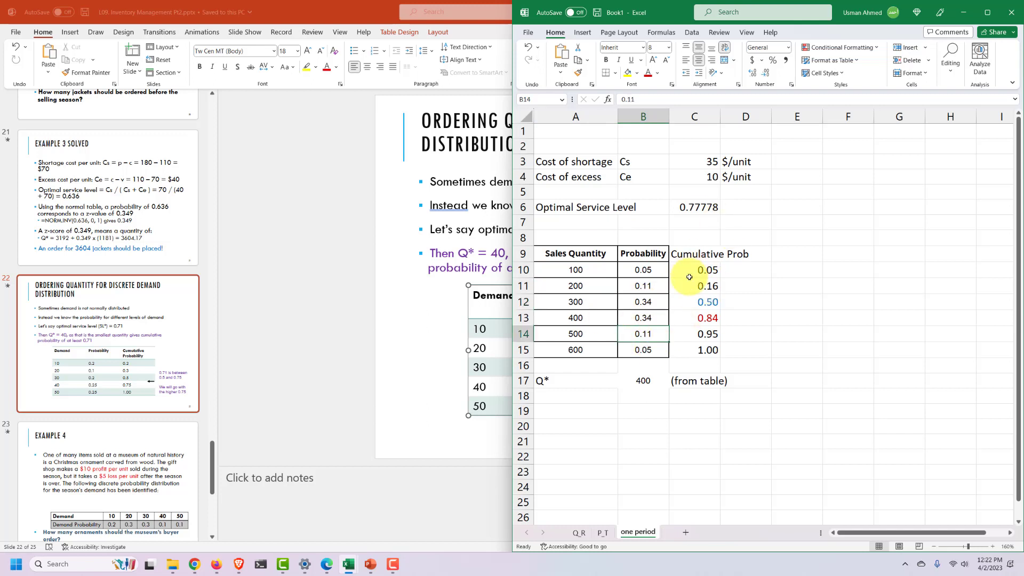
left_click_drag(694, 255, 705, 336)
left_click(649, 382)
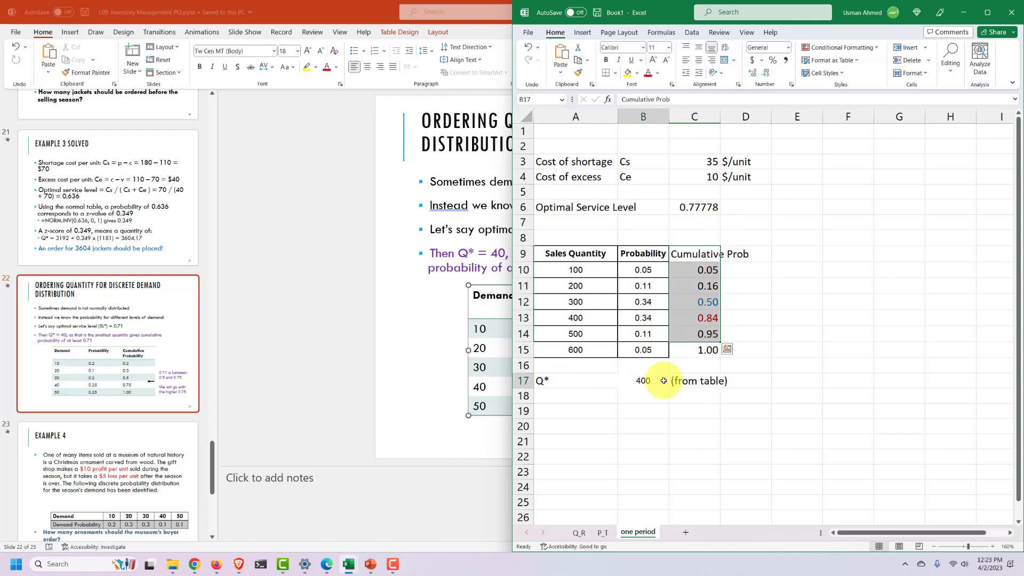
left_click(576, 395)
left_click(586, 442)
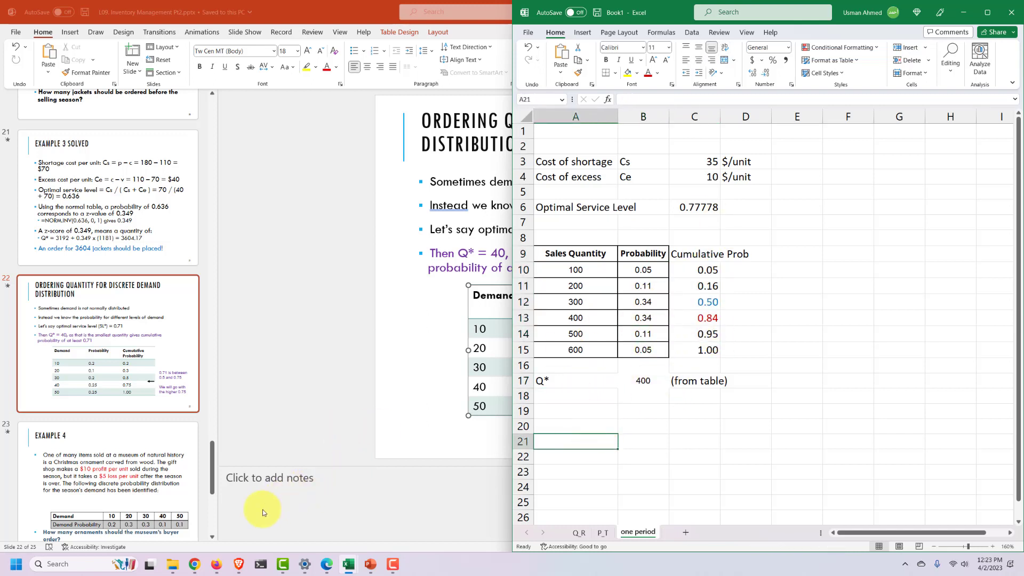
Switch to the Canvas quiz in Chrome and enter 400 as the answer to Question 9.
mouse_move(189, 564)
left_click(183, 523)
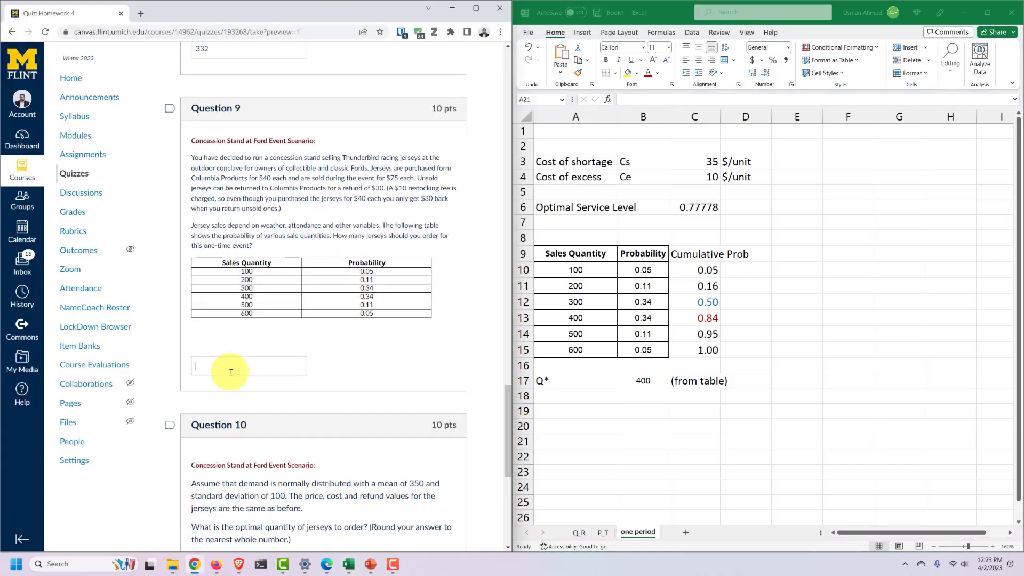
left_click(230, 365)
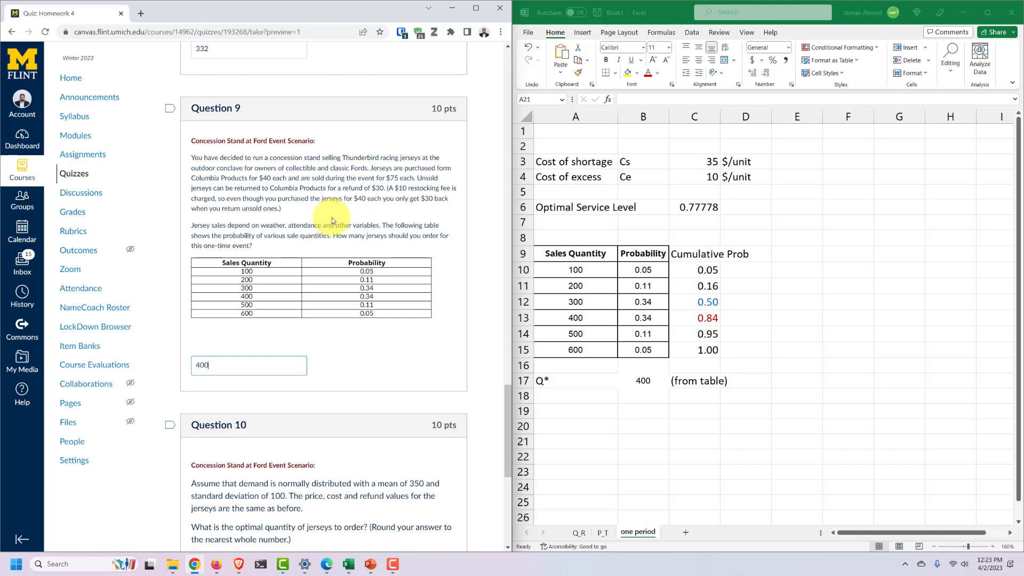
Read the normal demand assumptions in Question 10 and enter the heading "Demand distribution" in A20 of the Excel sheet.
scroll(304, 373, "down", 4)
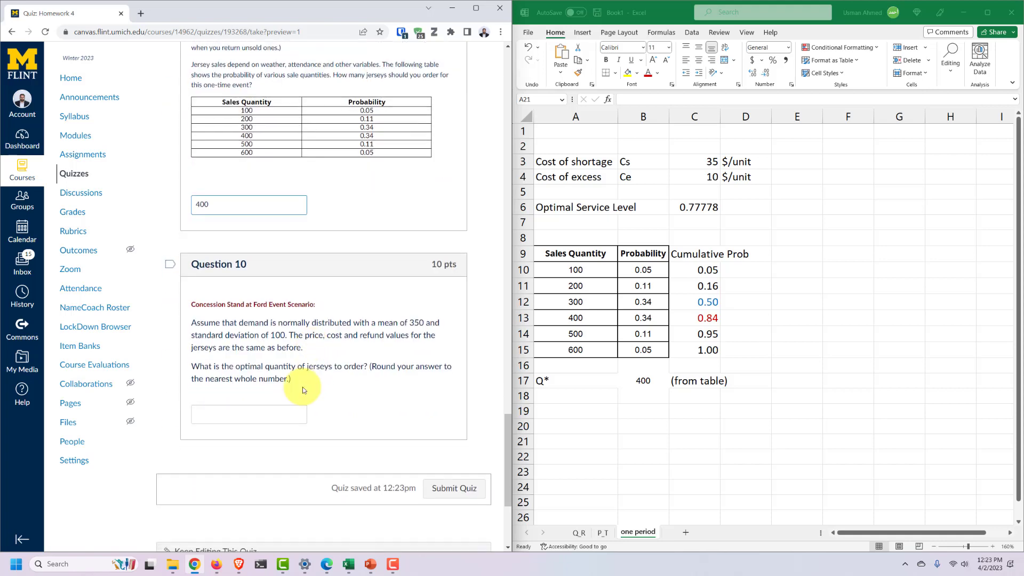
left_click(255, 368)
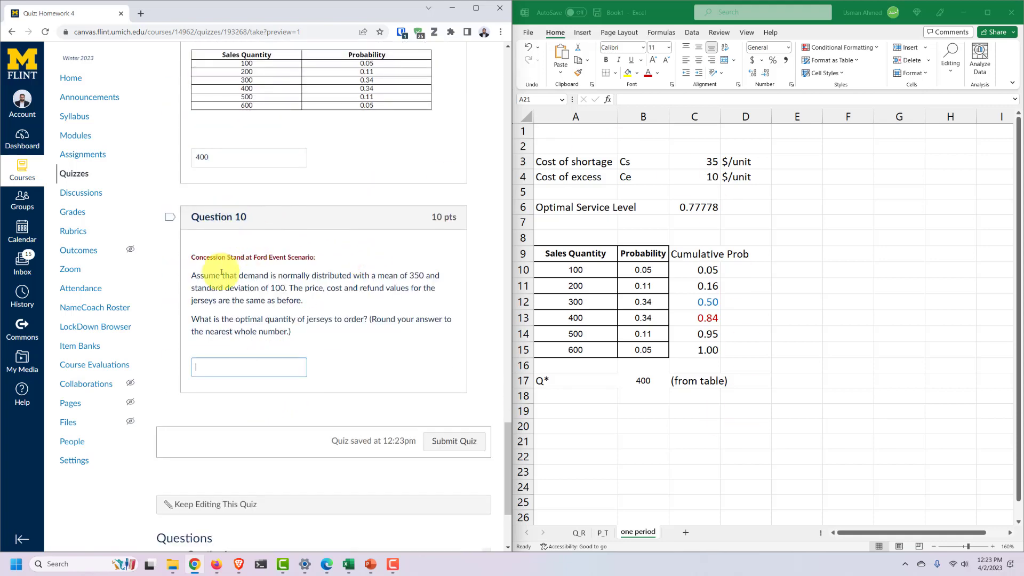
left_click_drag(192, 275, 344, 305)
left_click(344, 305)
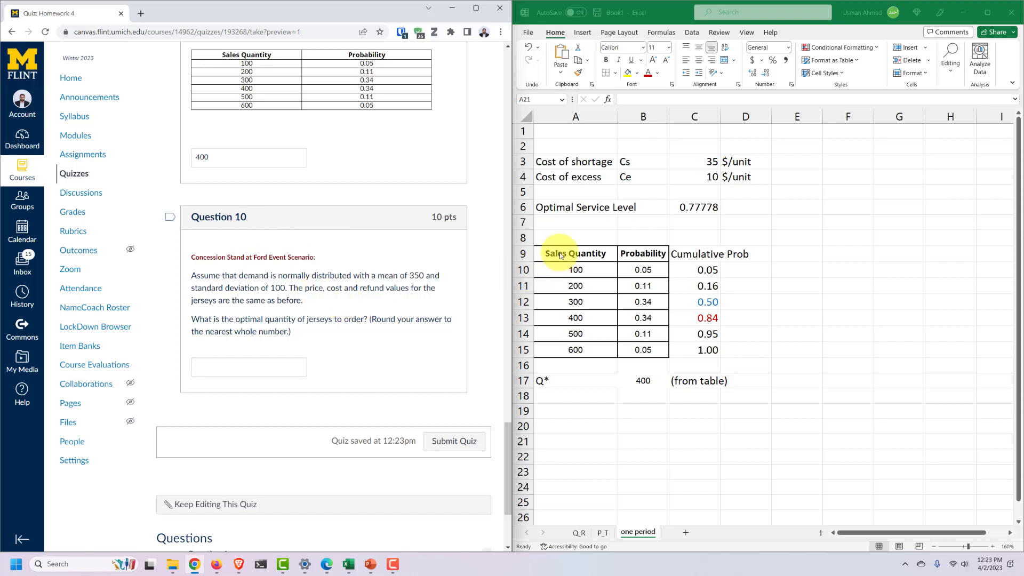
left_click_drag(561, 255, 731, 348)
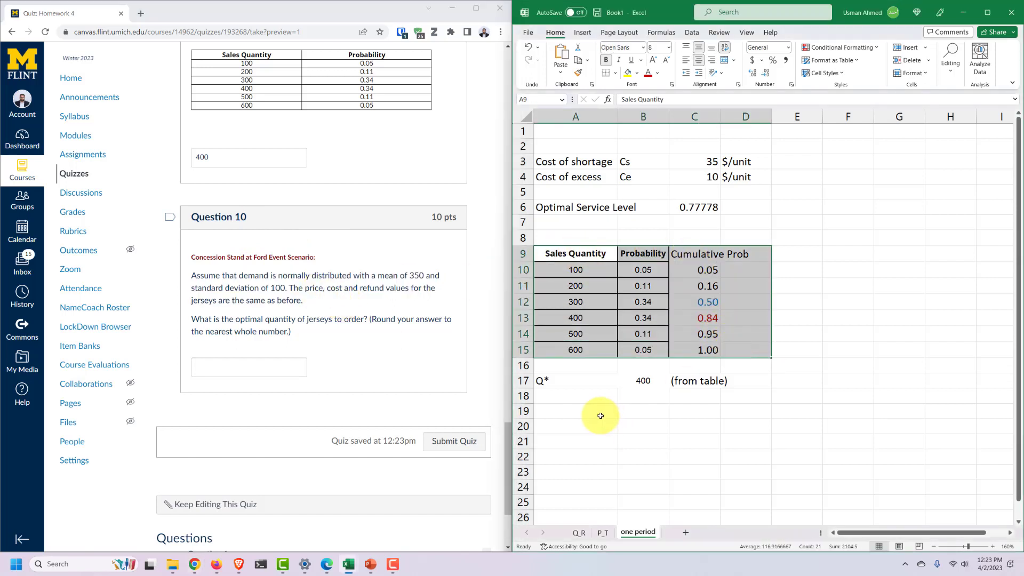
left_click(585, 423)
type("Demand di")
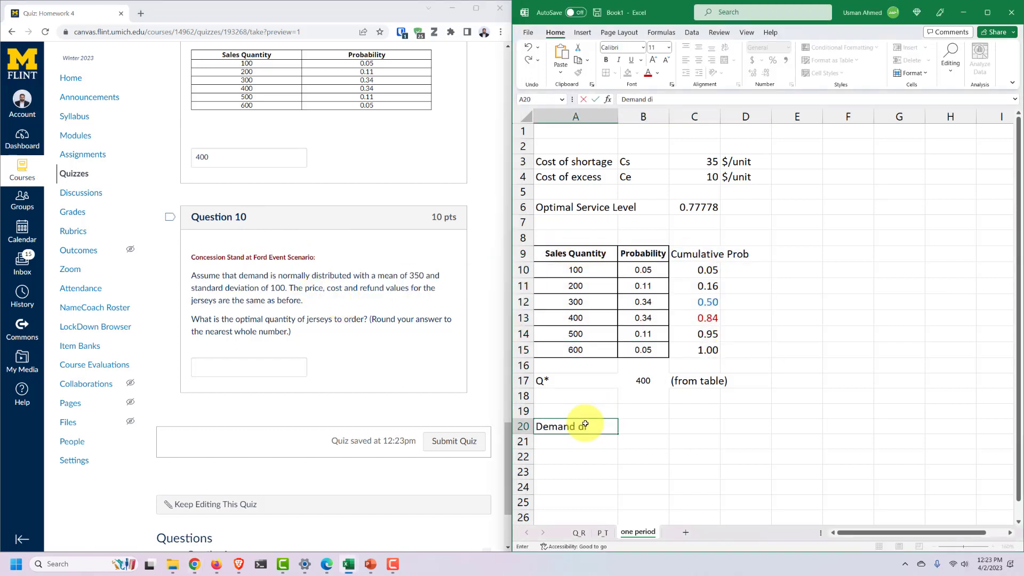
type("stribution")
key("Return")
Copy the "Demand distribution" heading from A20 to A8 above the sales quantity table.
left_click(585, 422)
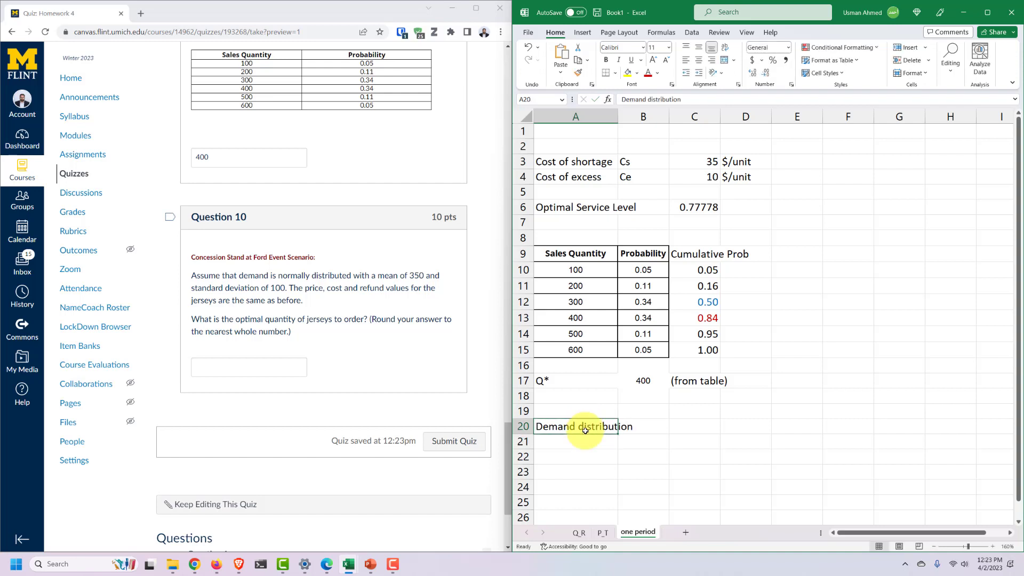
key("ctrl+c")
left_click(566, 238)
key("ctrl+v")
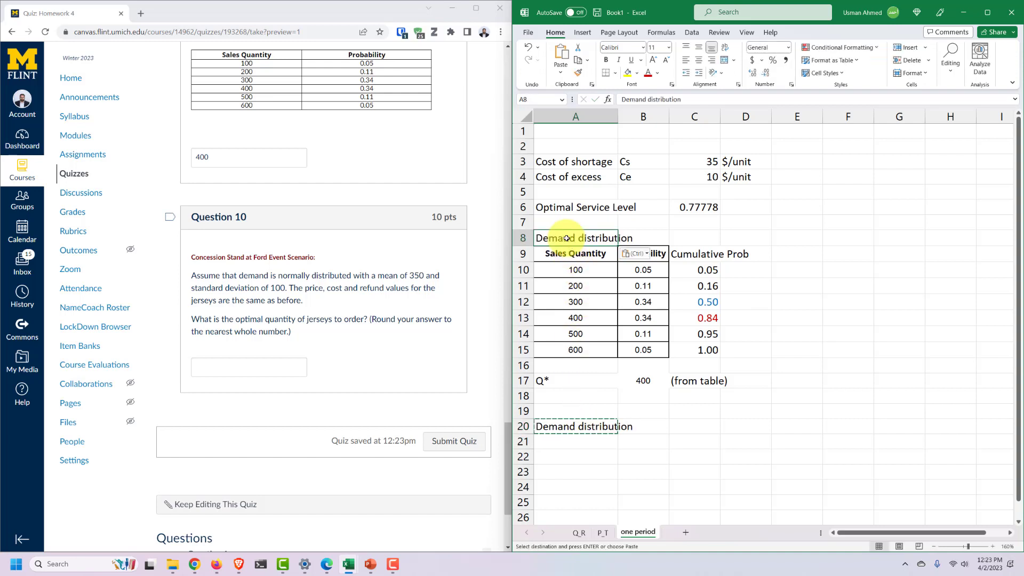
Format the "Demand distribution" headings in A8 and A20 as bold red text.
key("ctrl+b")
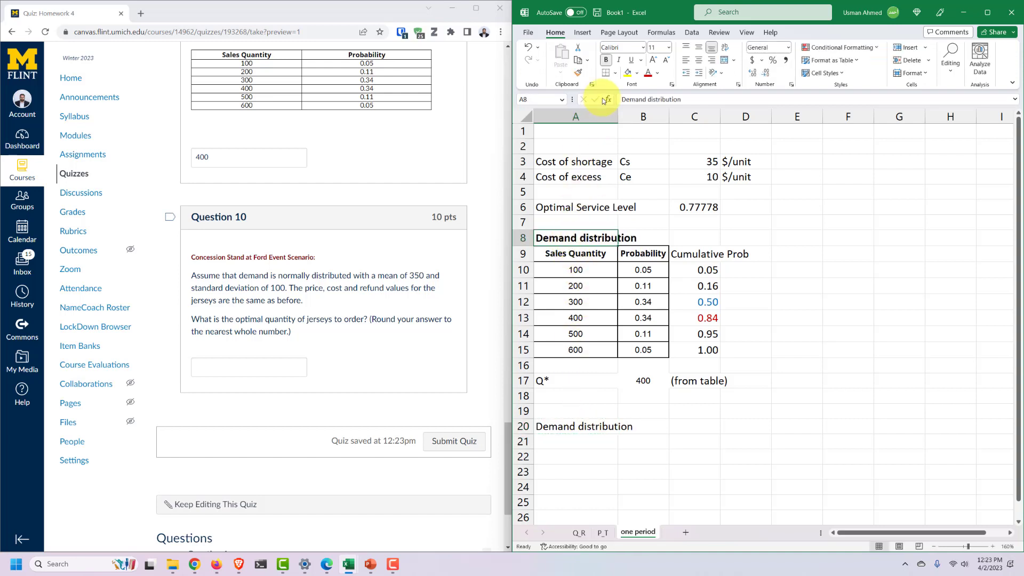
left_click(647, 73)
left_click(577, 427)
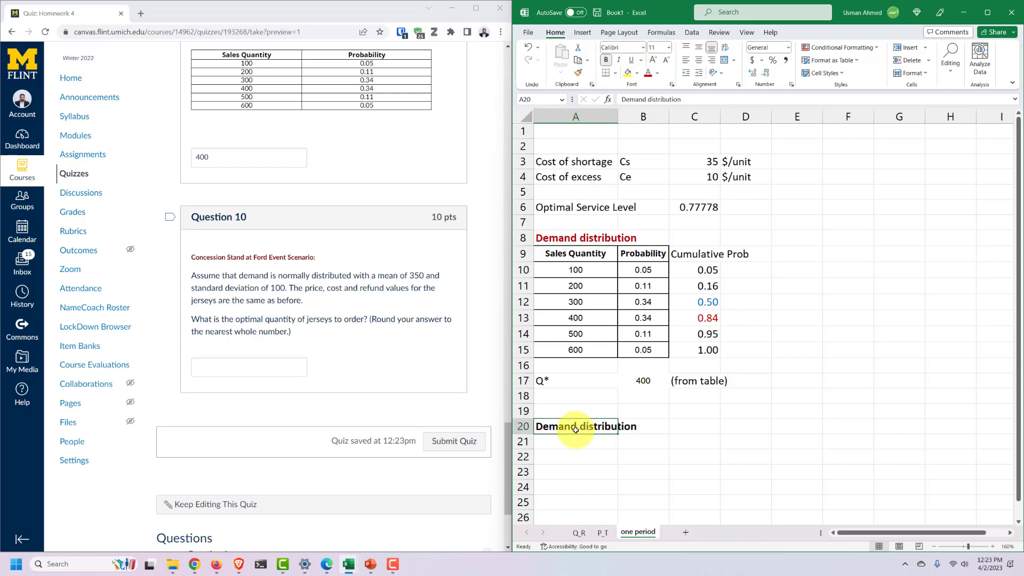
left_click(648, 73)
Enter the mean demand in row 21 with the label "mean", the value 350 and "units".
left_click(593, 443)
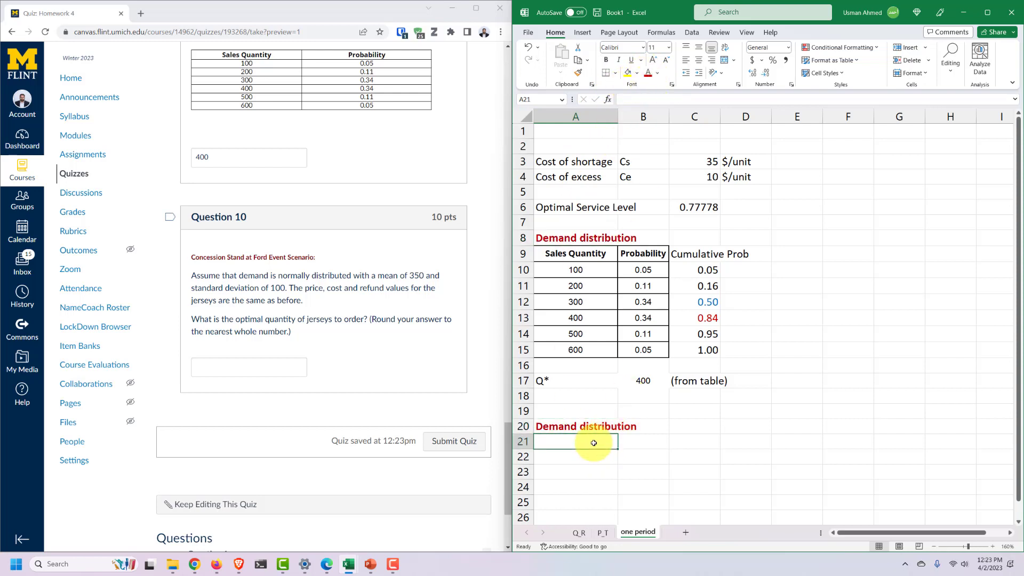
type("mean")
key("Tab")
type("350")
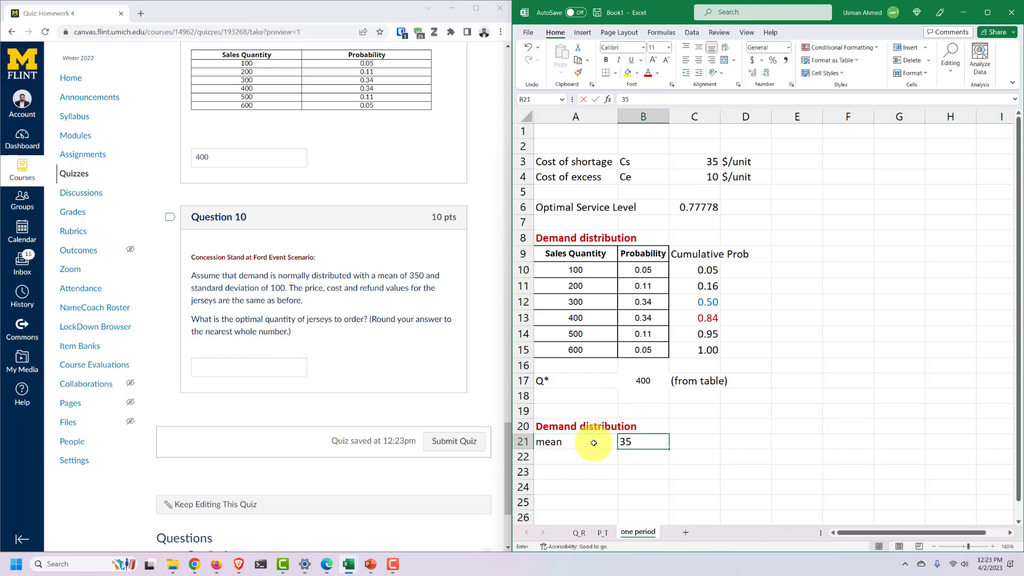
key("Tab")
type("units")
key("Return")
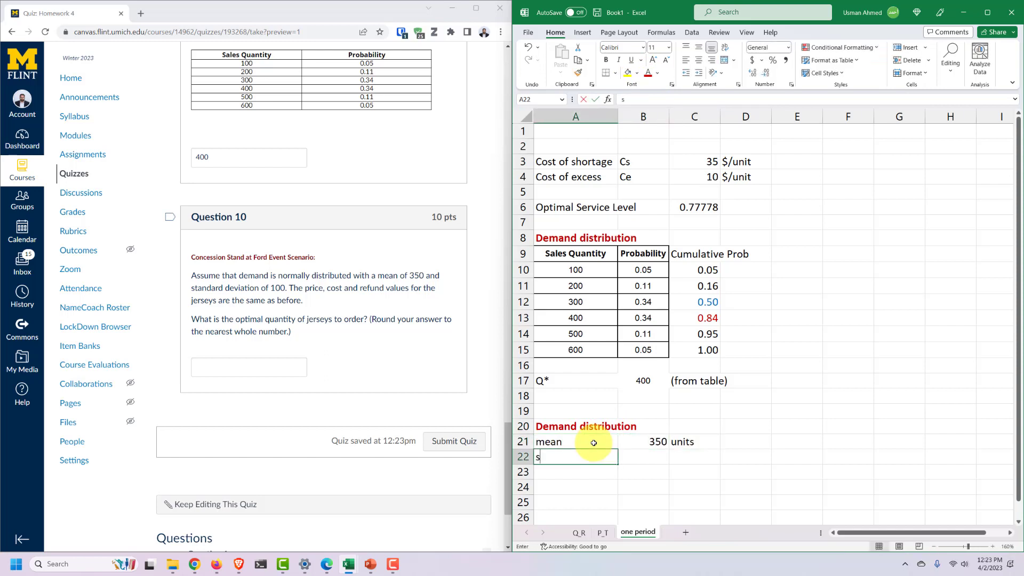
Enter the demand's standard deviation in row 22 with the label "std deviation (sd)", the value 100 and "units".
type("std deviation (s")
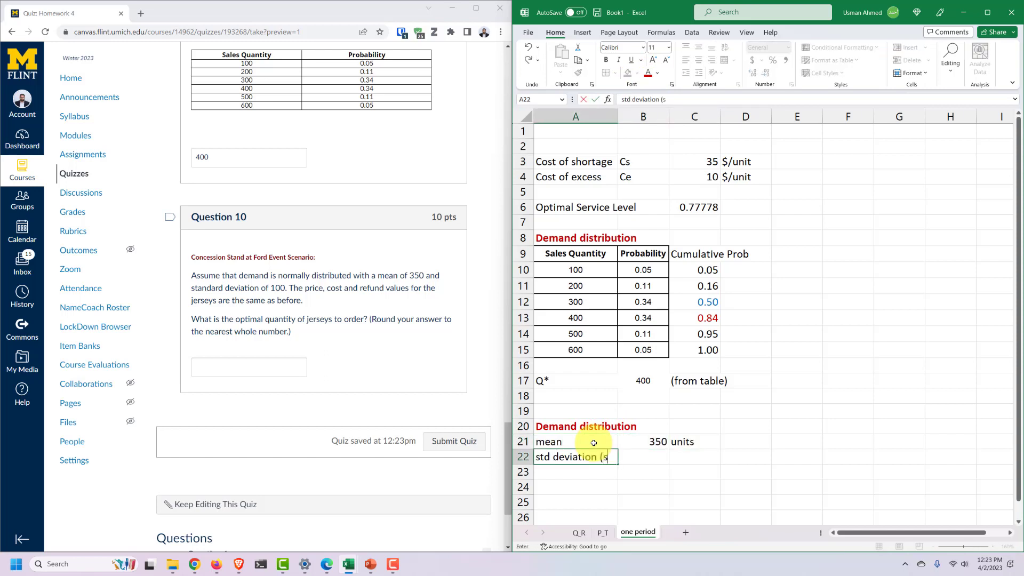
type("d)")
key("Tab")
type("100")
key("Tab")
type("u")
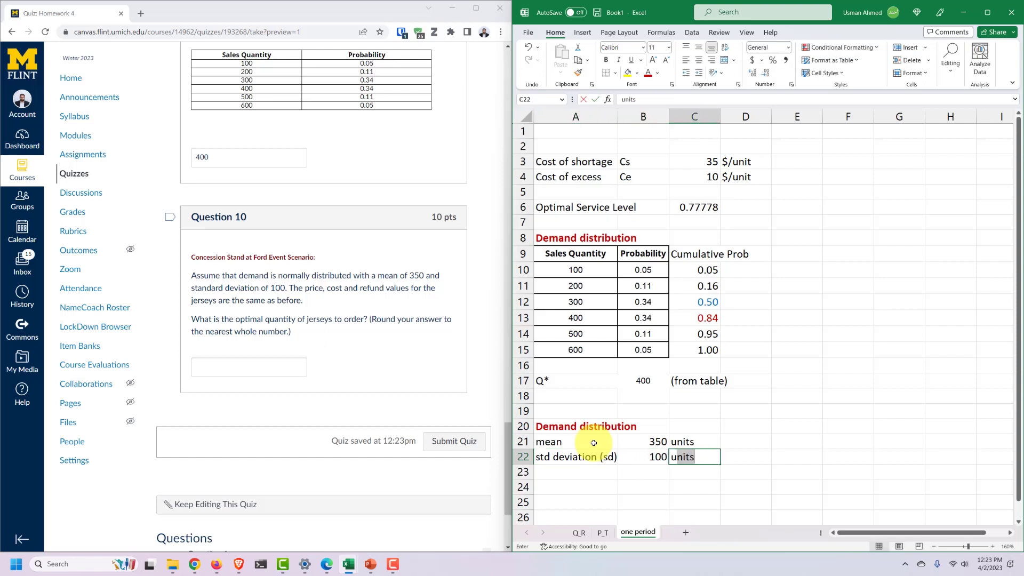
key("Return")
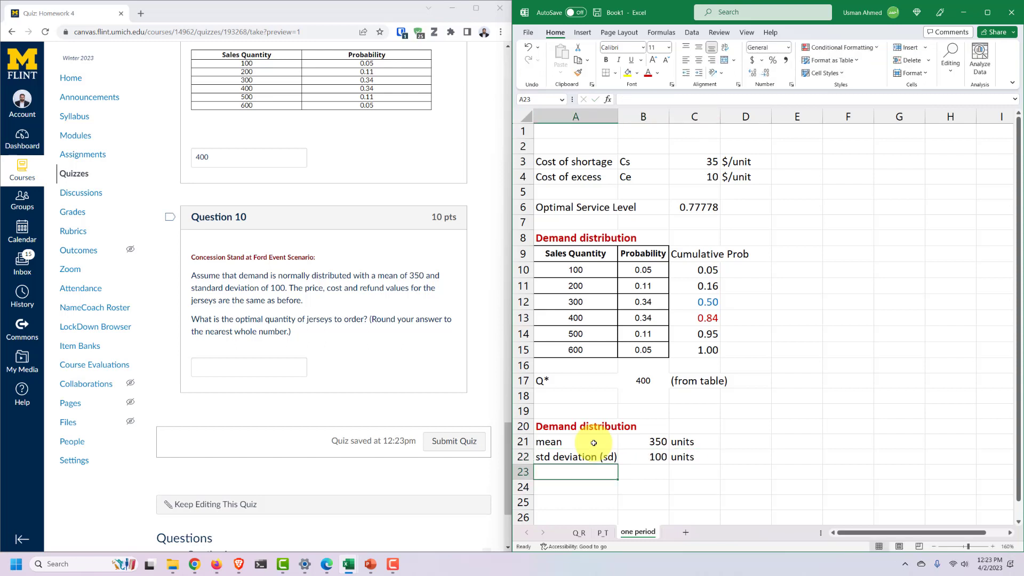
Enter the note "Normally distributed" in A23 below the standard deviation.
type("Norm")
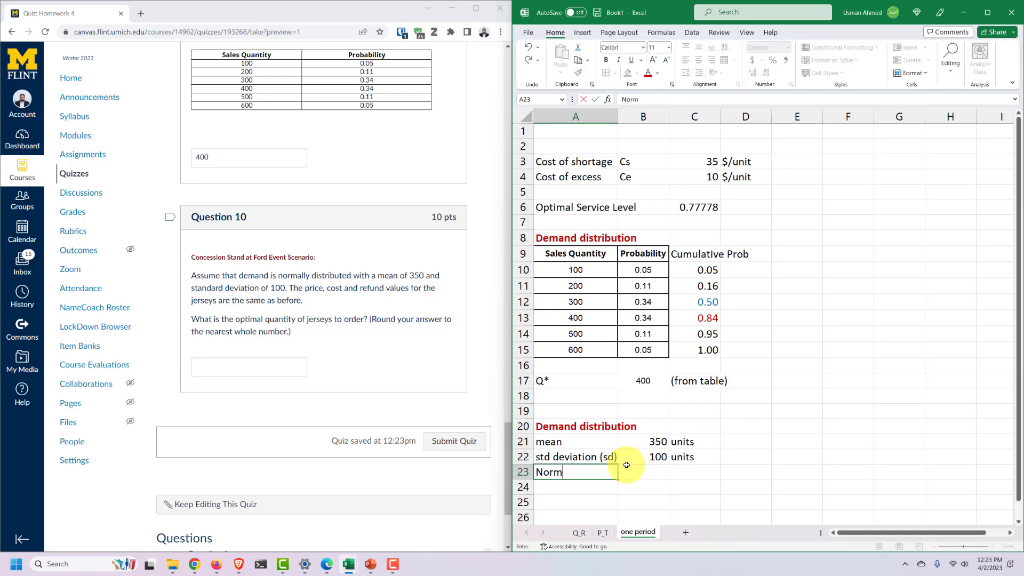
type("ally distributed")
key("Return")
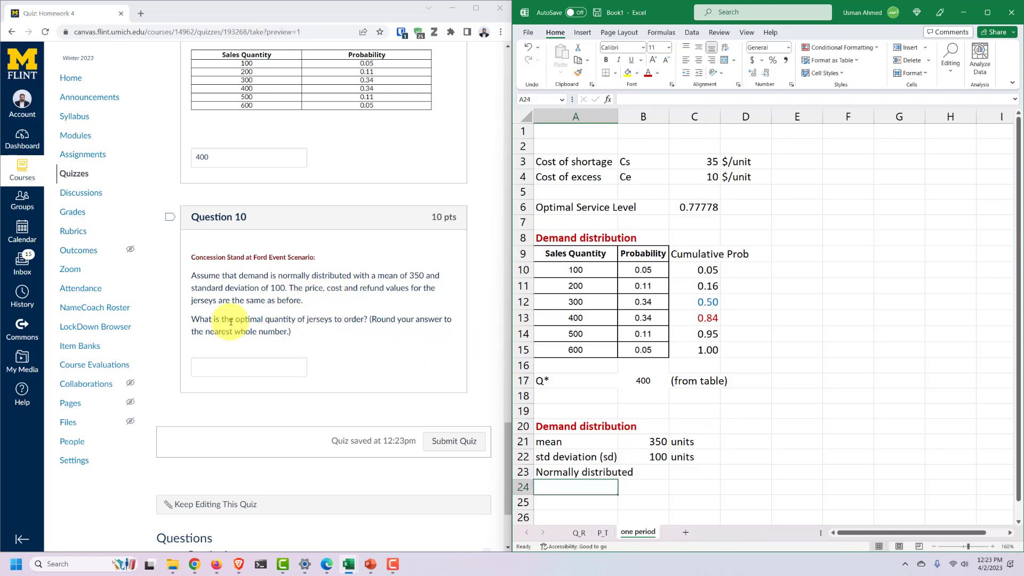
Reread what Question 10 asks, switch to the PowerPoint lecture on inventory management and find the "Optimal Service Level / Critical Fractile" slide.
left_click_drag(230, 320, 336, 329)
left_click(335, 335)
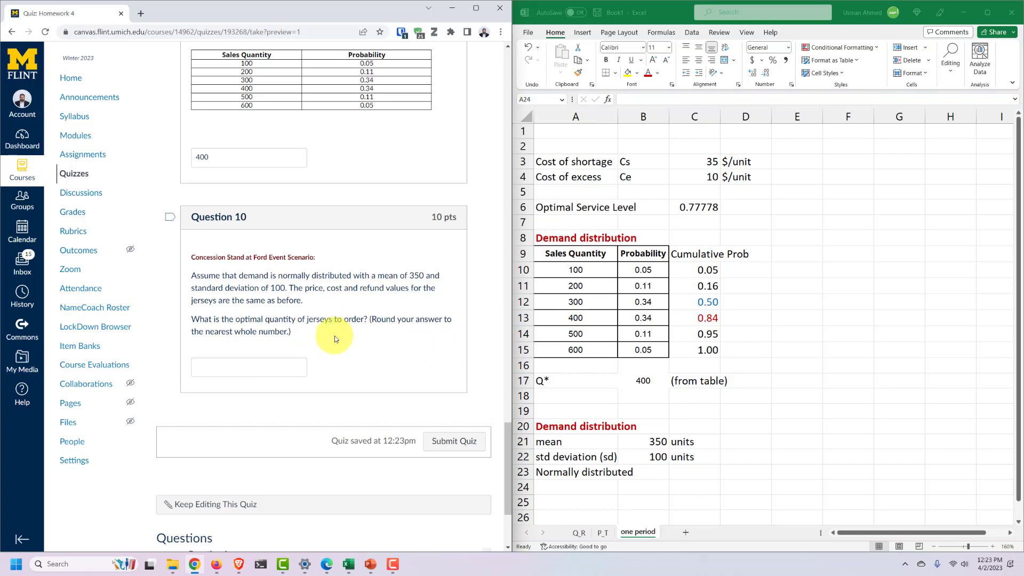
left_click(369, 563)
left_click(420, 517)
left_click(174, 427)
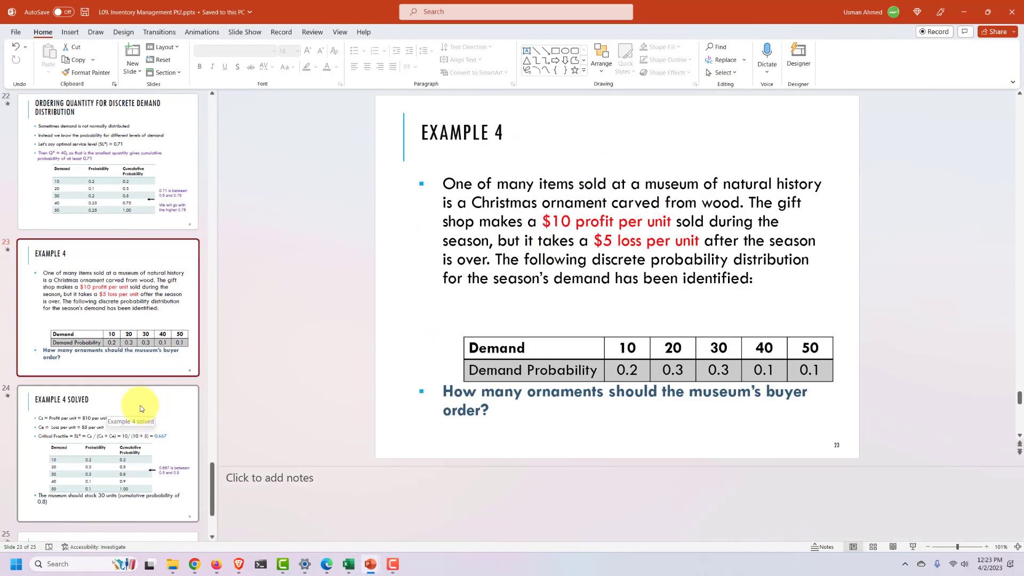
scroll(104, 370, "down", 3)
scroll(100, 347, "up", 6)
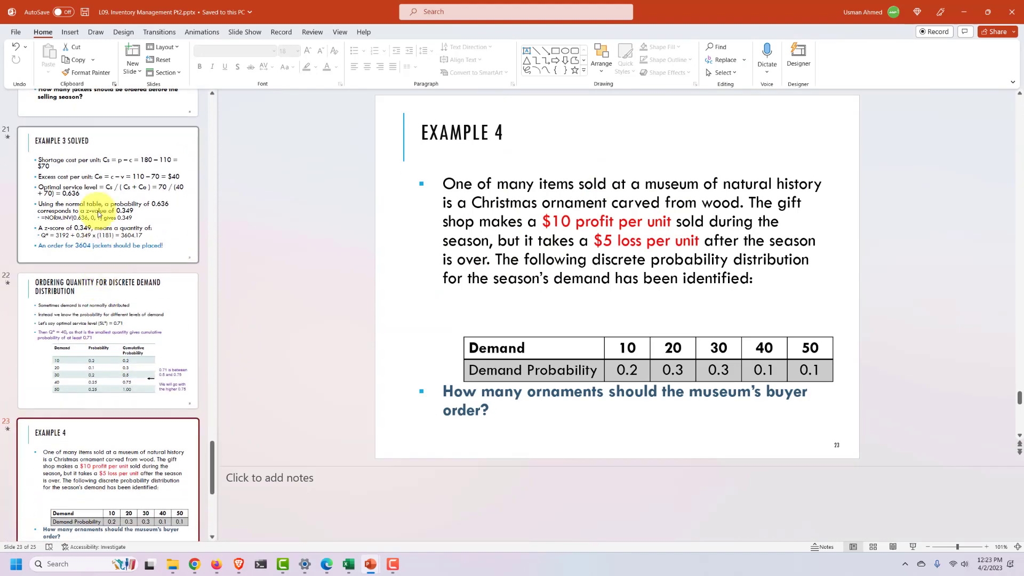
left_click(98, 212)
scroll(101, 270, "up", 3)
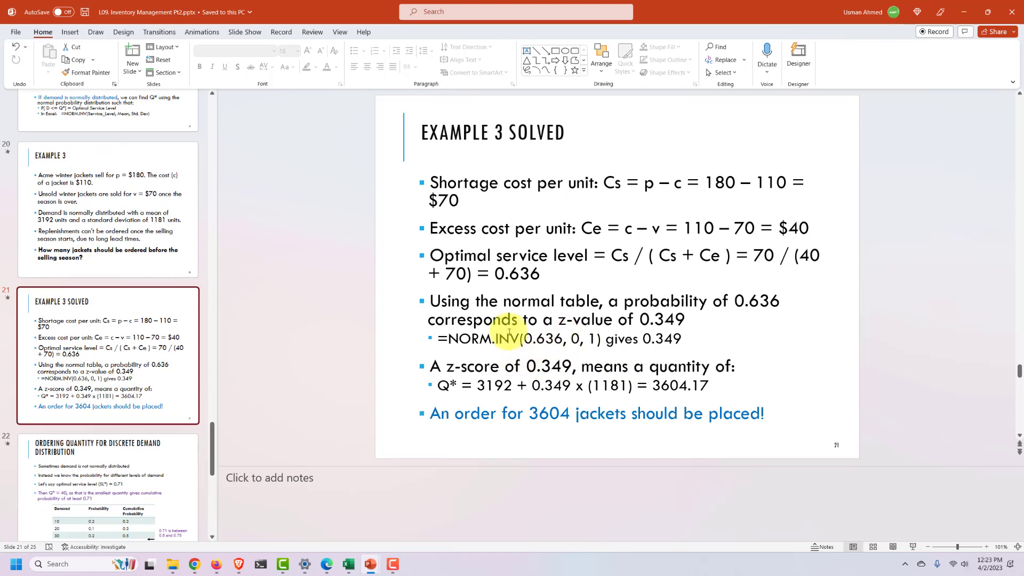
scroll(100, 261, "up", 3)
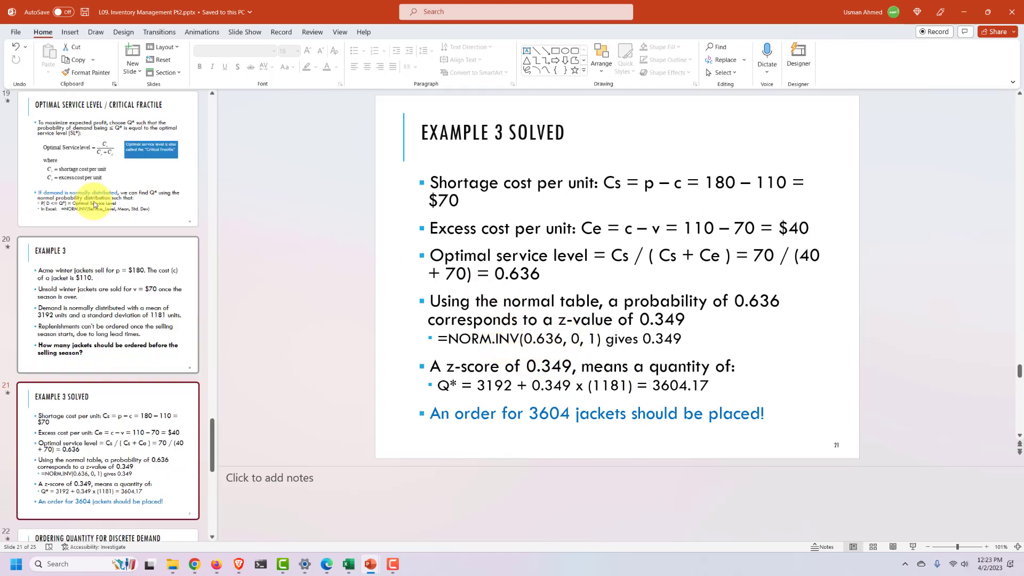
left_click(99, 261)
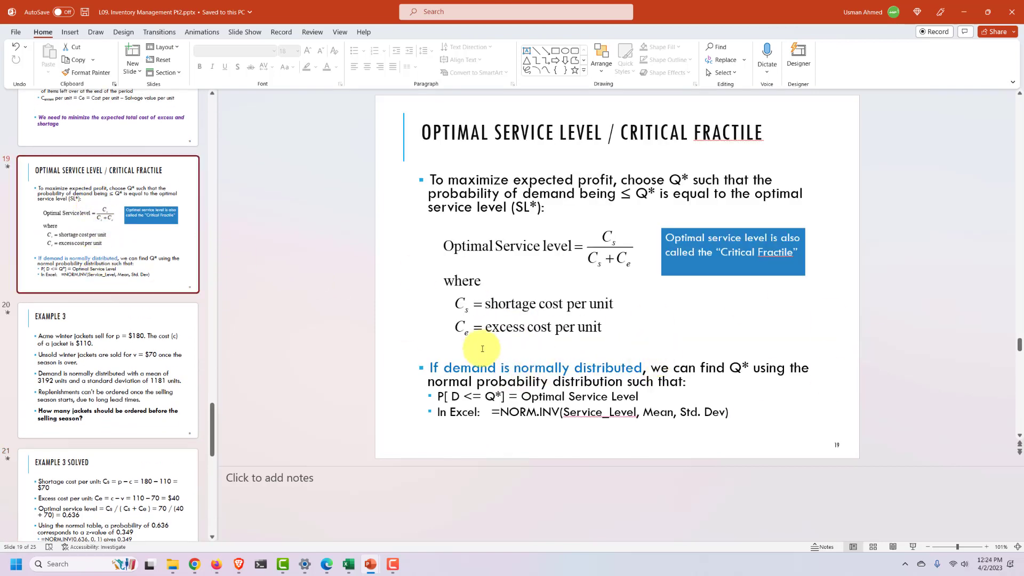
Examine the NORM.INV formula and its service level, mean and standard deviation arguments on the "Optimal Service Level / Critical Fractile" slide.
left_click_drag(512, 414, 731, 412)
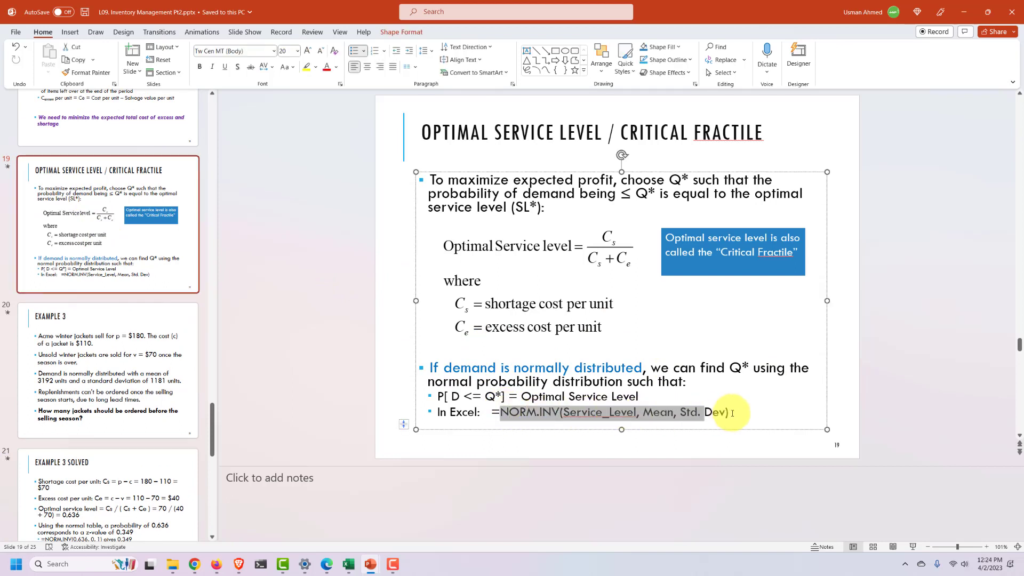
left_click(737, 411)
left_click_drag(595, 412, 576, 412)
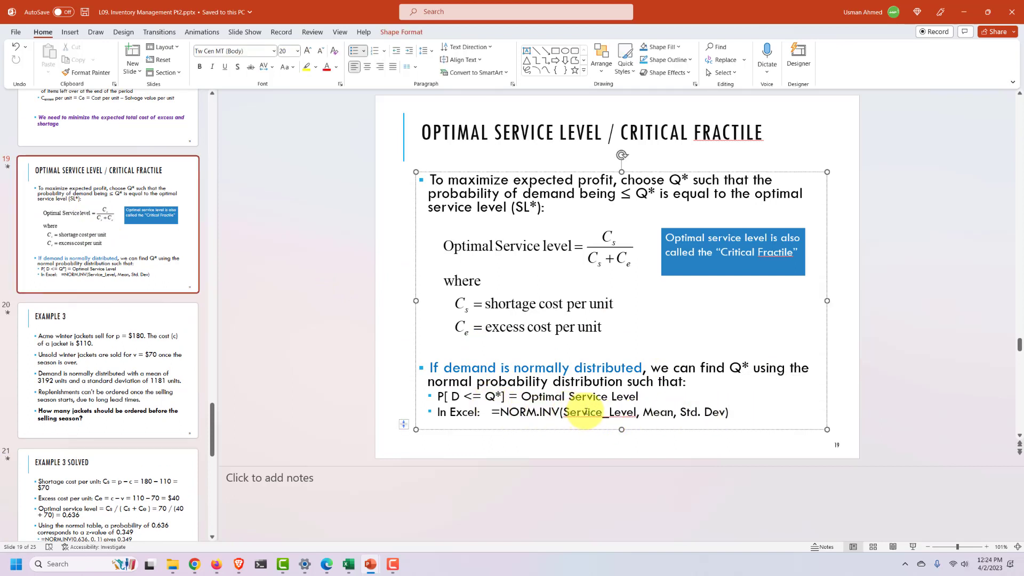
double_click(658, 412)
left_click(690, 412)
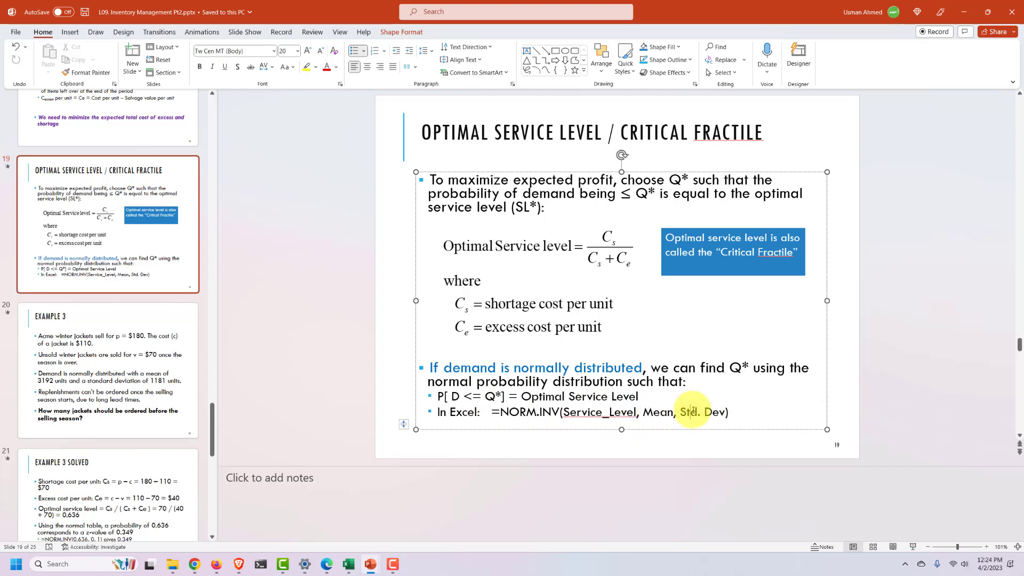
Open the "Example 3 Solved" slide and examine its NORM.INV z-value and the order quantity calculation.
left_click(132, 353)
left_click(130, 358)
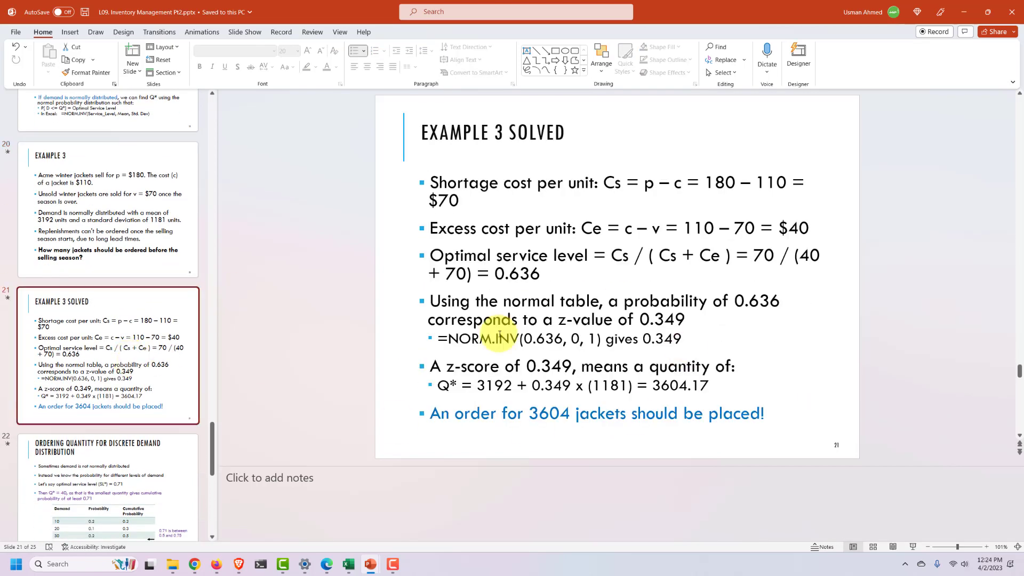
left_click_drag(448, 338, 616, 338)
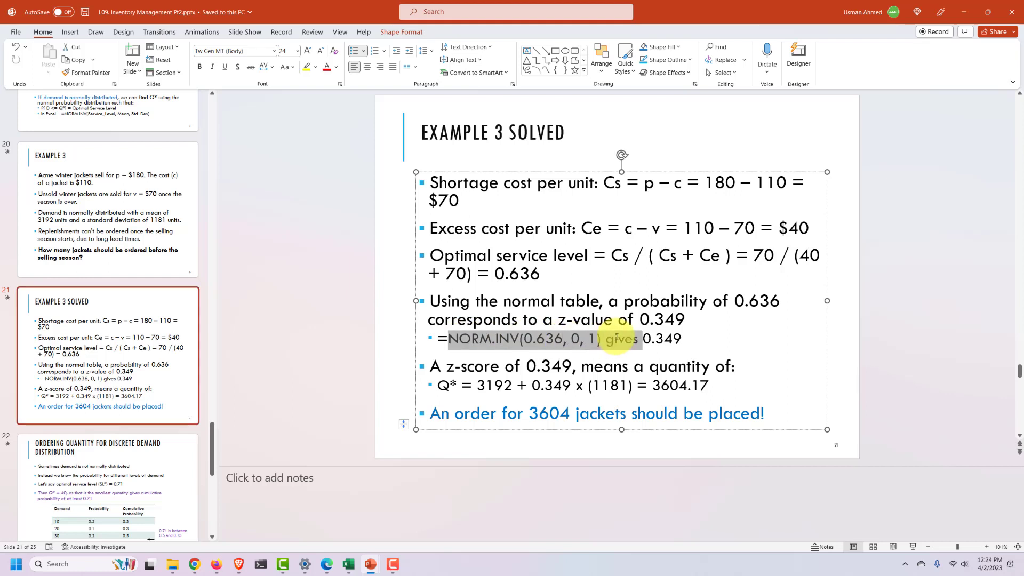
left_click(560, 367)
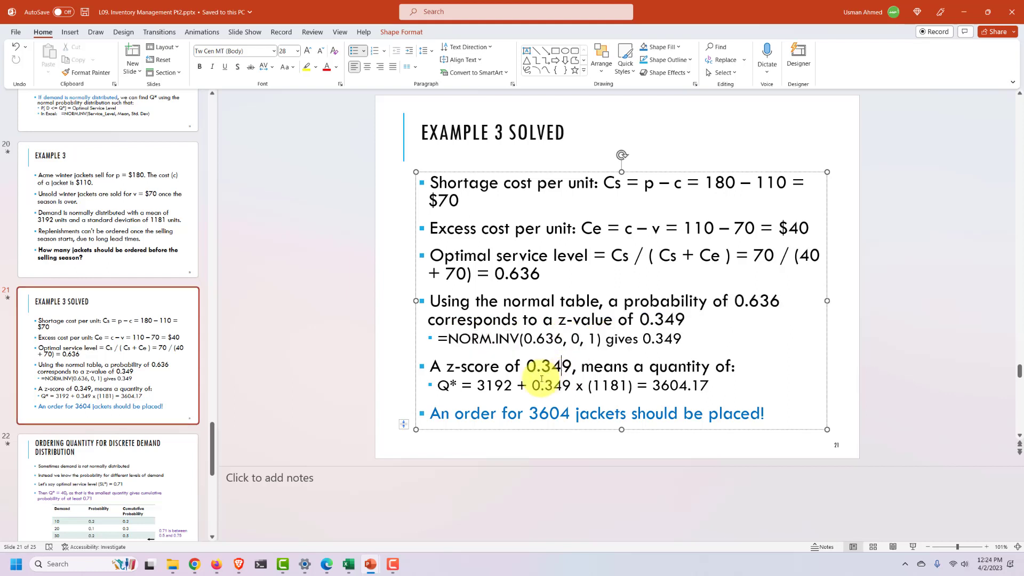